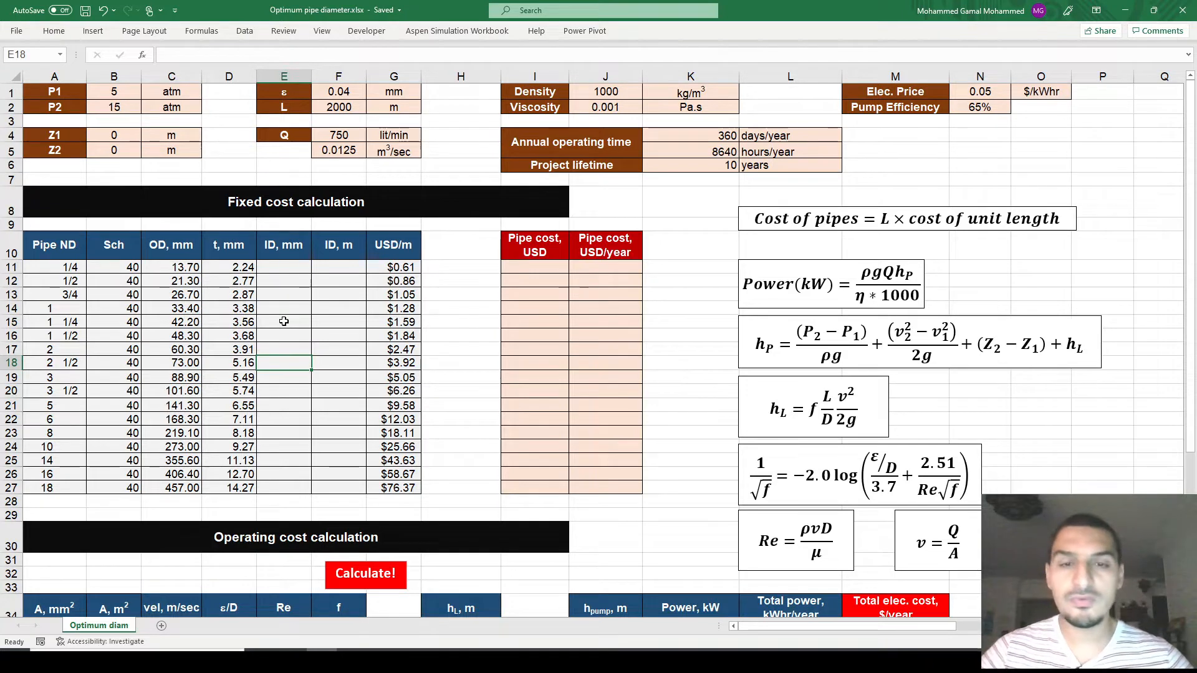
- Examine the input data block above the Fixed cost calculation section, starting from cell A1
{"action": "key", "text": "ctrl+Up"}
{"action": "key", "text": "ctrl+Up"}
{"action": "key", "text": "ctrl+Up"}
{"action": "key", "text": "ctrl+Up"}
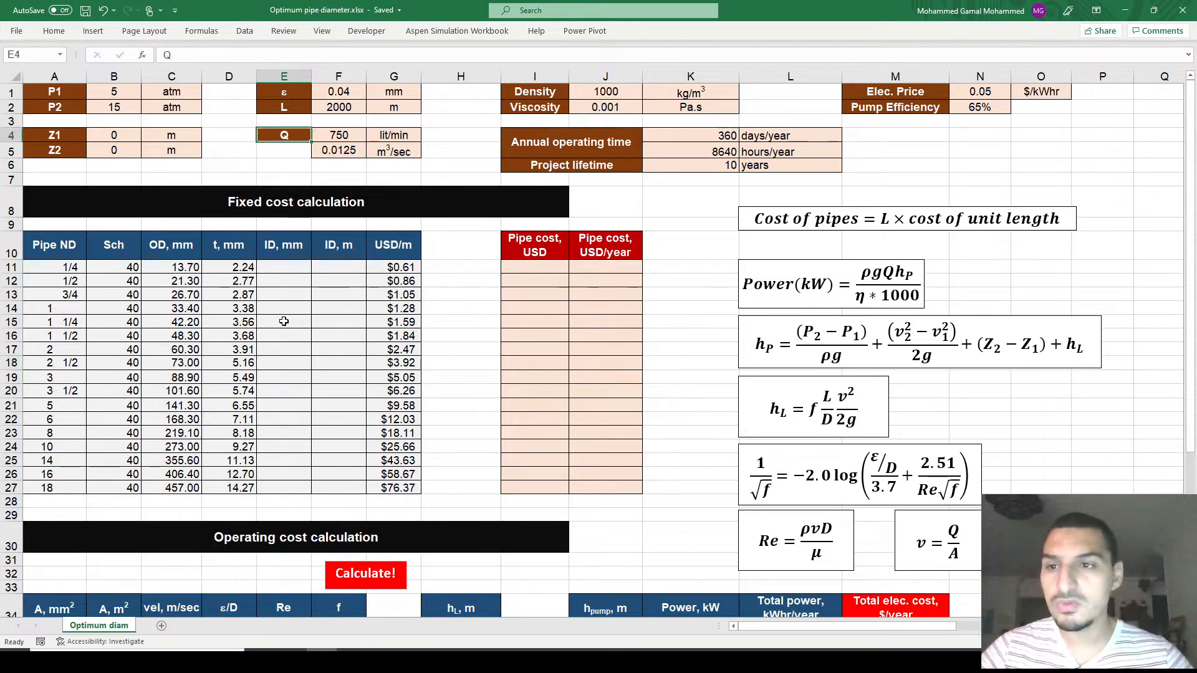
{"action": "key", "text": "ctrl+Left"}
{"action": "key", "text": "ctrl+Left"}
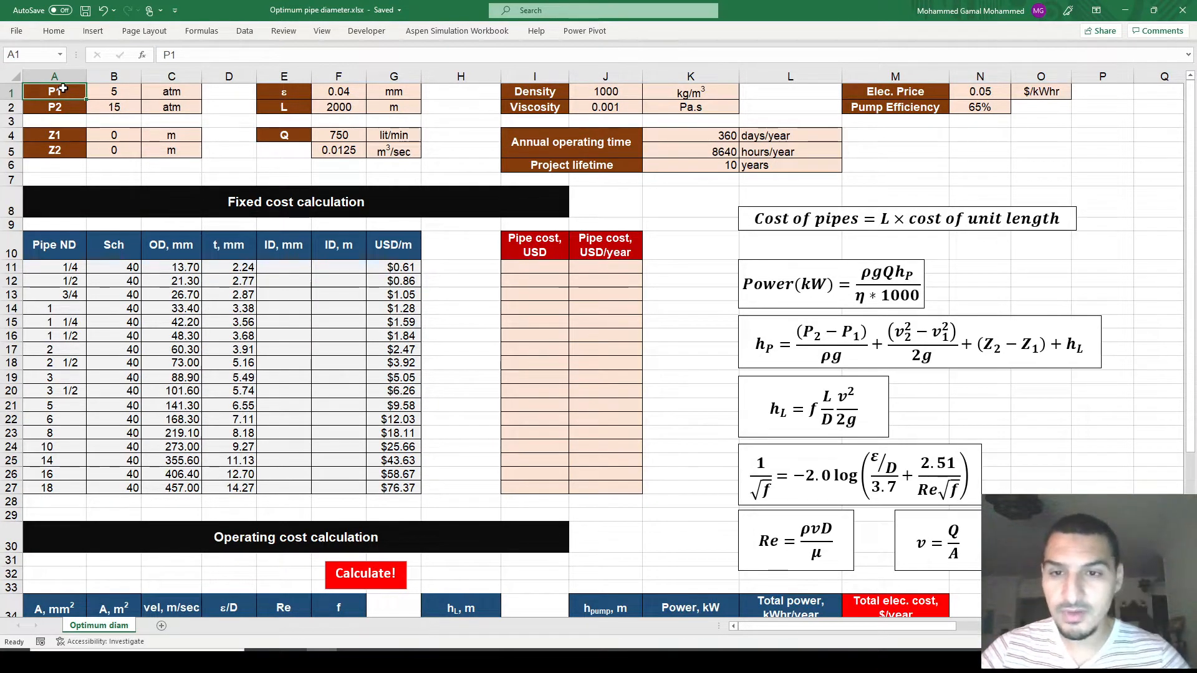
{"action": "left_click_drag", "start_coordinate": [63, 89], "coordinate": [936, 145]}
{"action": "key", "text": "shift+Down"}
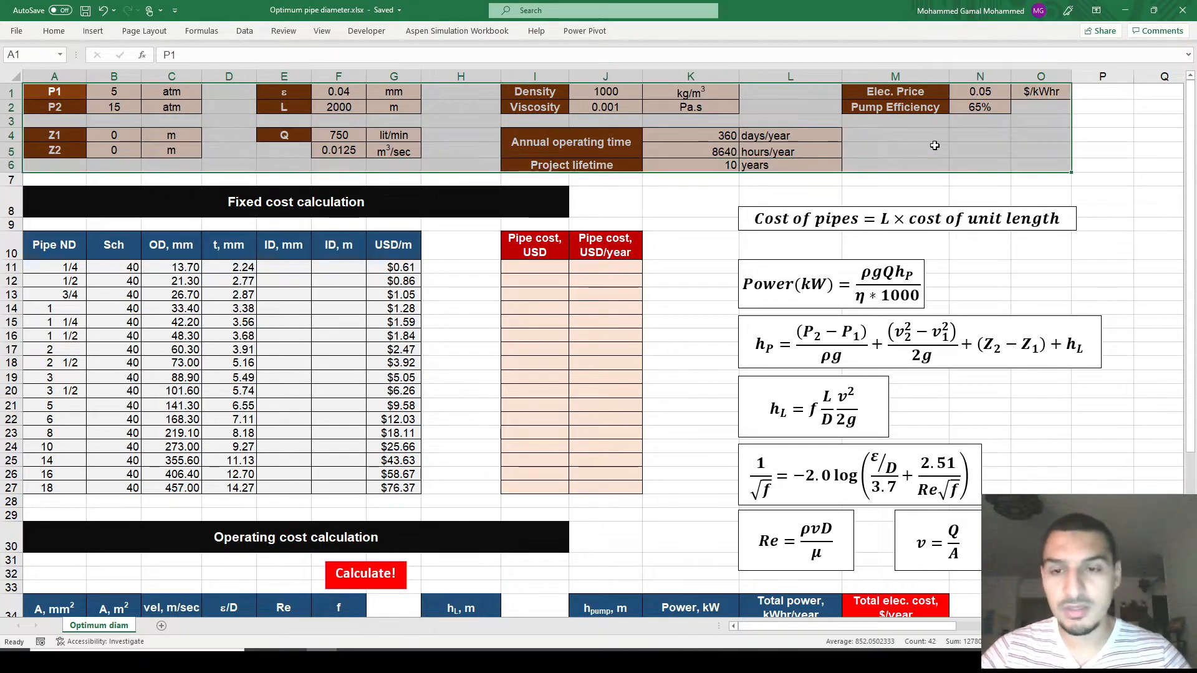
{"action": "left_click", "coordinate": [60, 92]}
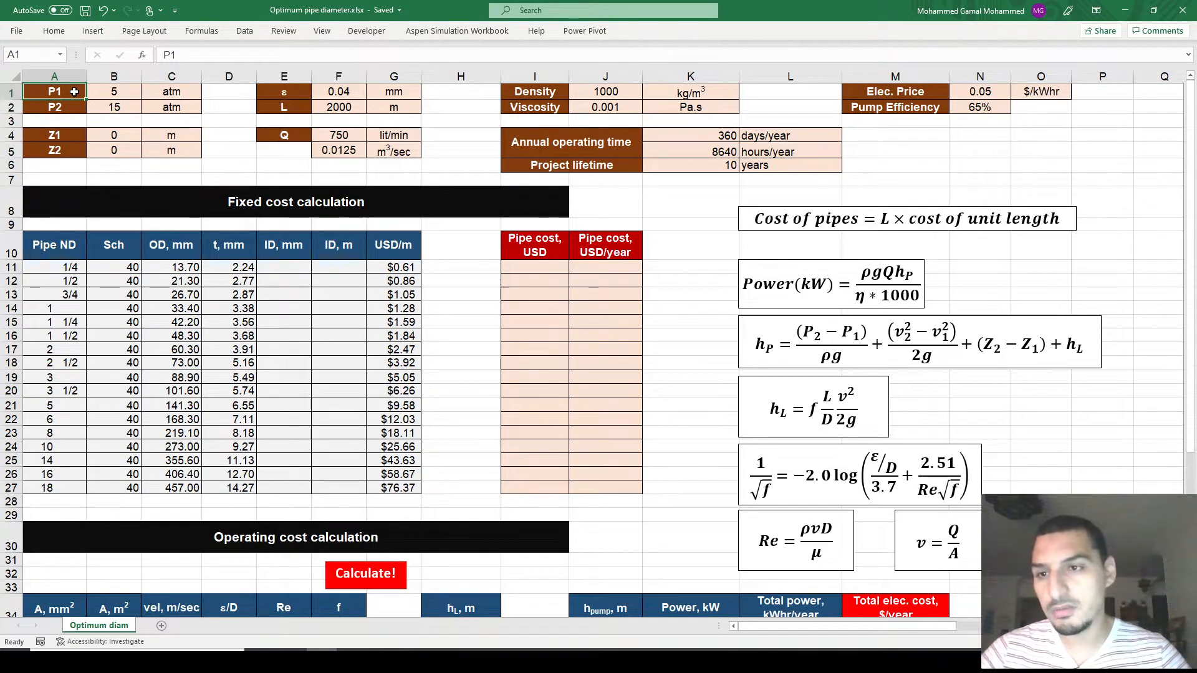
- Review the P1 and P2 pressure inputs and the Z1 and Z2 elevation inputs
{"action": "key", "text": "Right"}
{"action": "key", "text": "Down"}
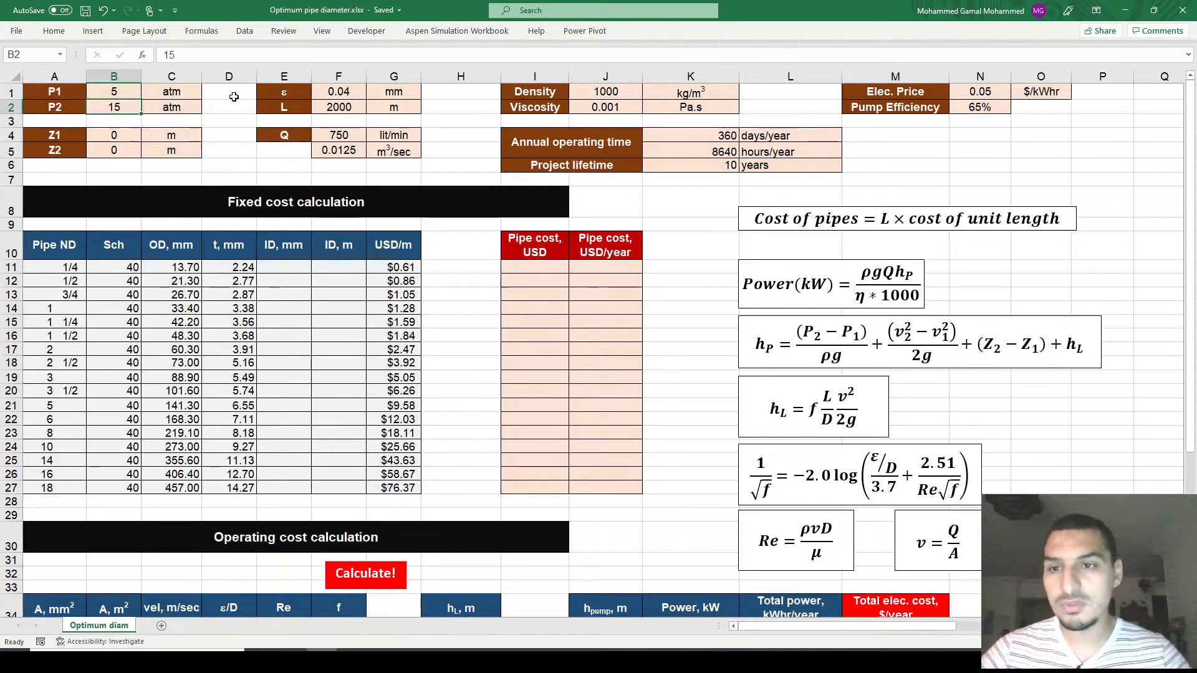
{"action": "key", "text": "Down"}
{"action": "key", "text": "Down"}
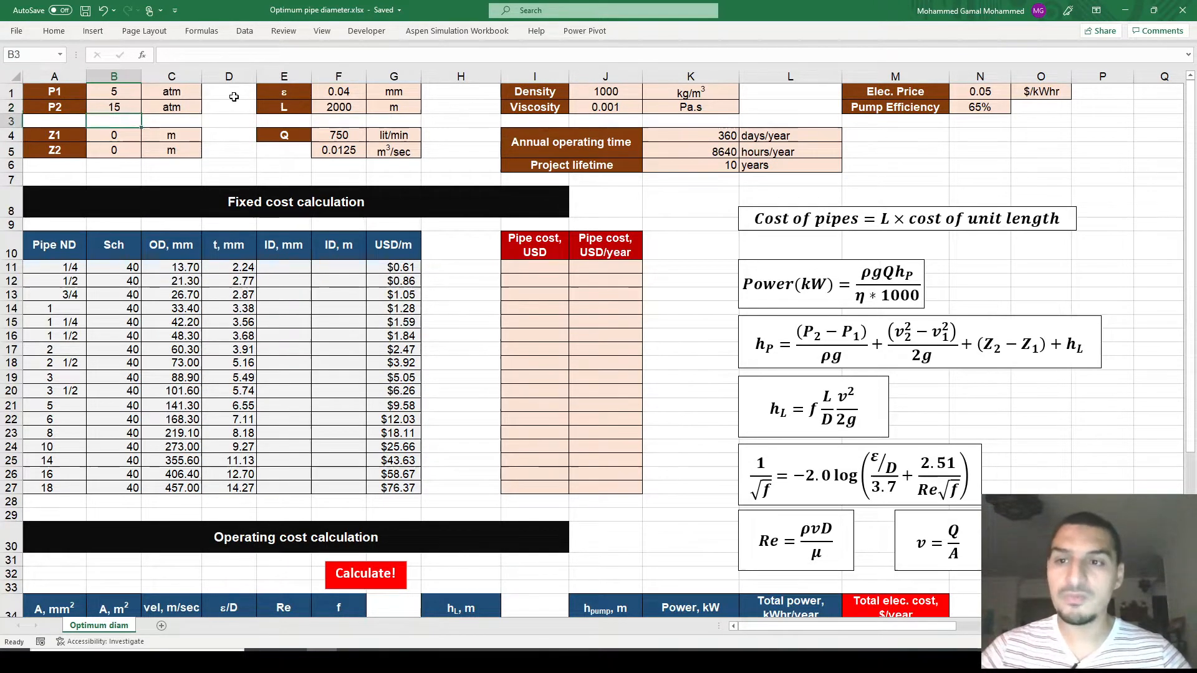
{"action": "key", "text": "shift+Left"}
{"action": "key", "text": "Left"}
{"action": "key", "text": "shift+Right"}
{"action": "key", "text": "shift+Down"}
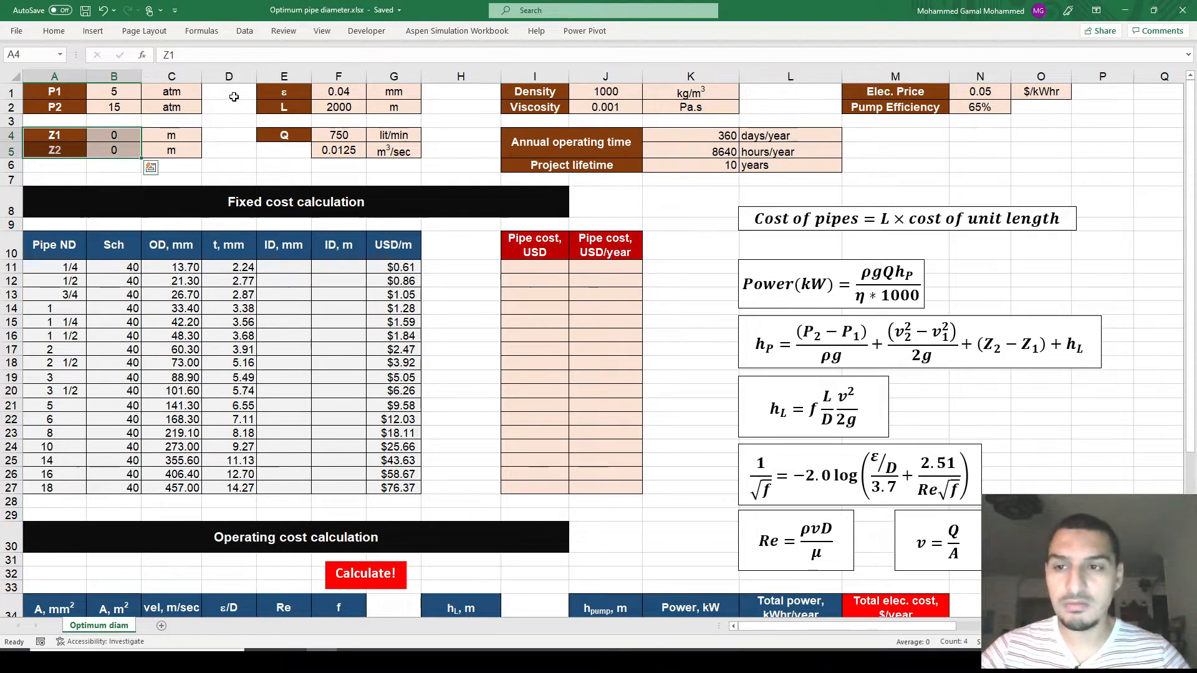
{"action": "key", "text": "Right"}
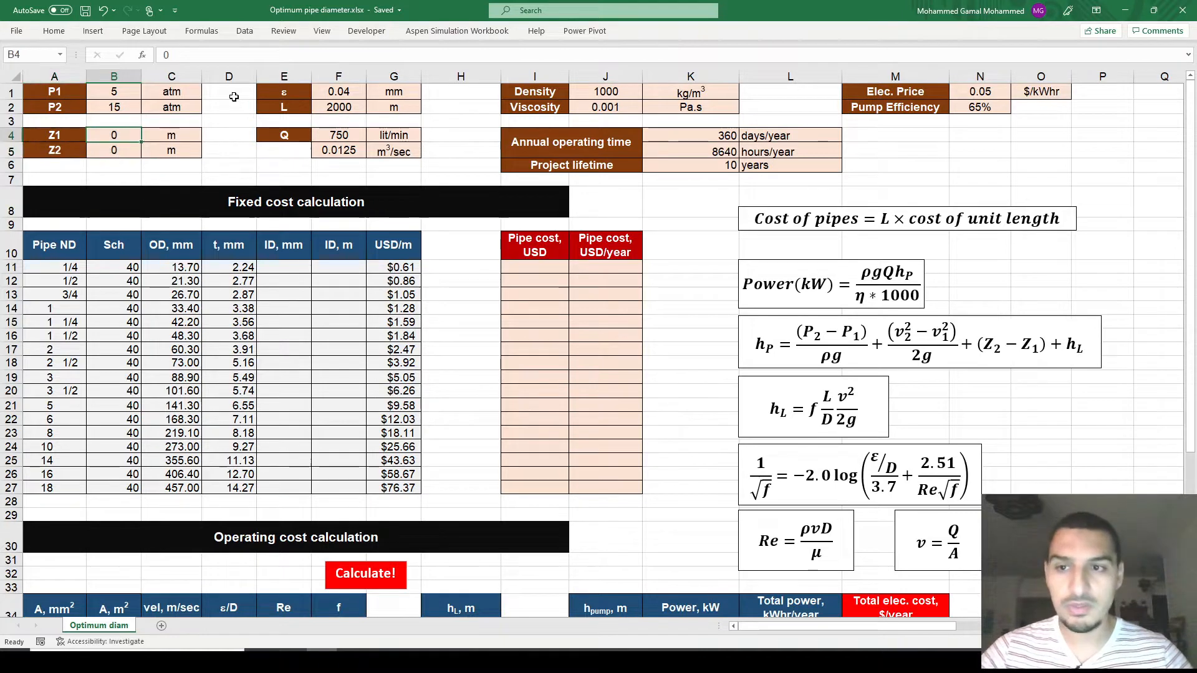
- Review the pipe roughness ε and pipe length L inputs together with their units
{"action": "key", "text": "Right"}
{"action": "key", "text": "Right"}
{"action": "key", "text": "Right"}
{"action": "key", "text": "Up"}
{"action": "key", "text": "Right"}
{"action": "key", "text": "Up"}
{"action": "key", "text": "Up"}
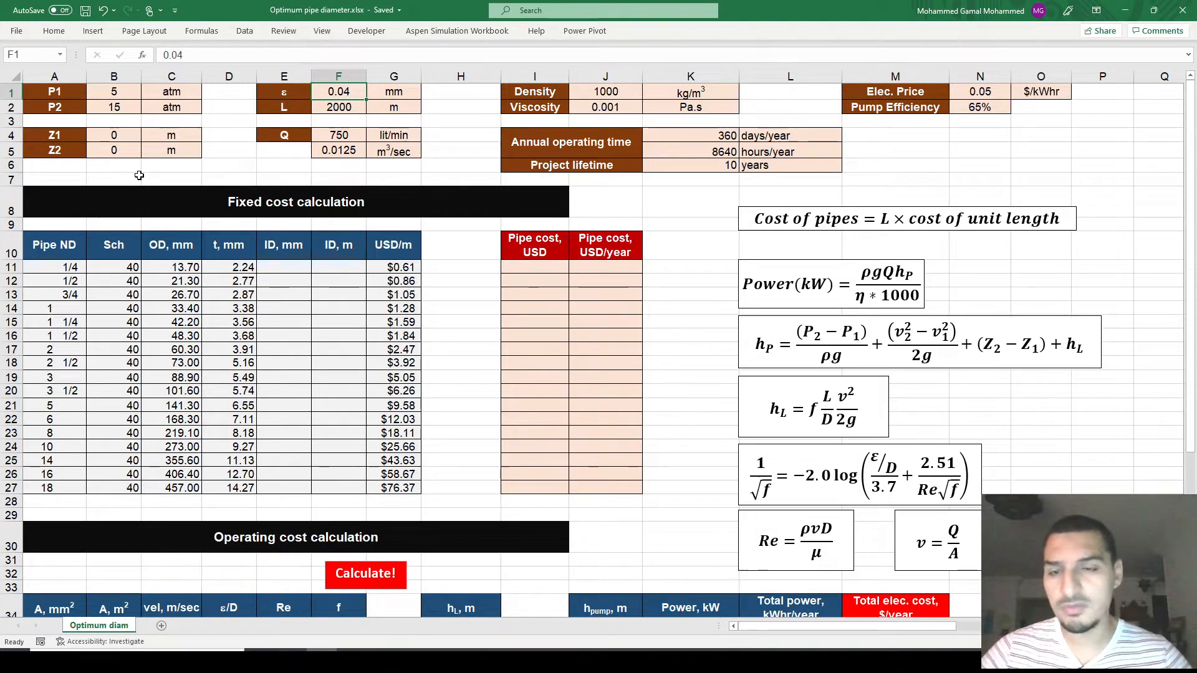
{"action": "key", "text": "Left"}
{"action": "key", "text": "shift+Right"}
{"action": "key", "text": "shift+Right"}
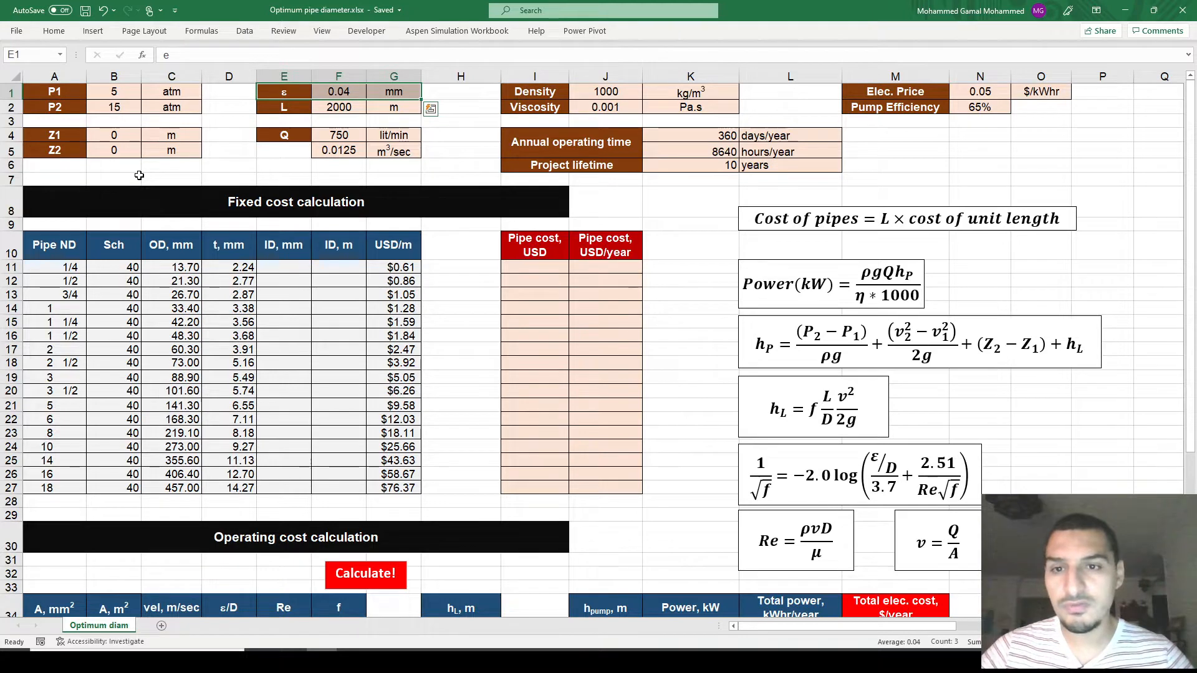
{"action": "key", "text": "Down"}
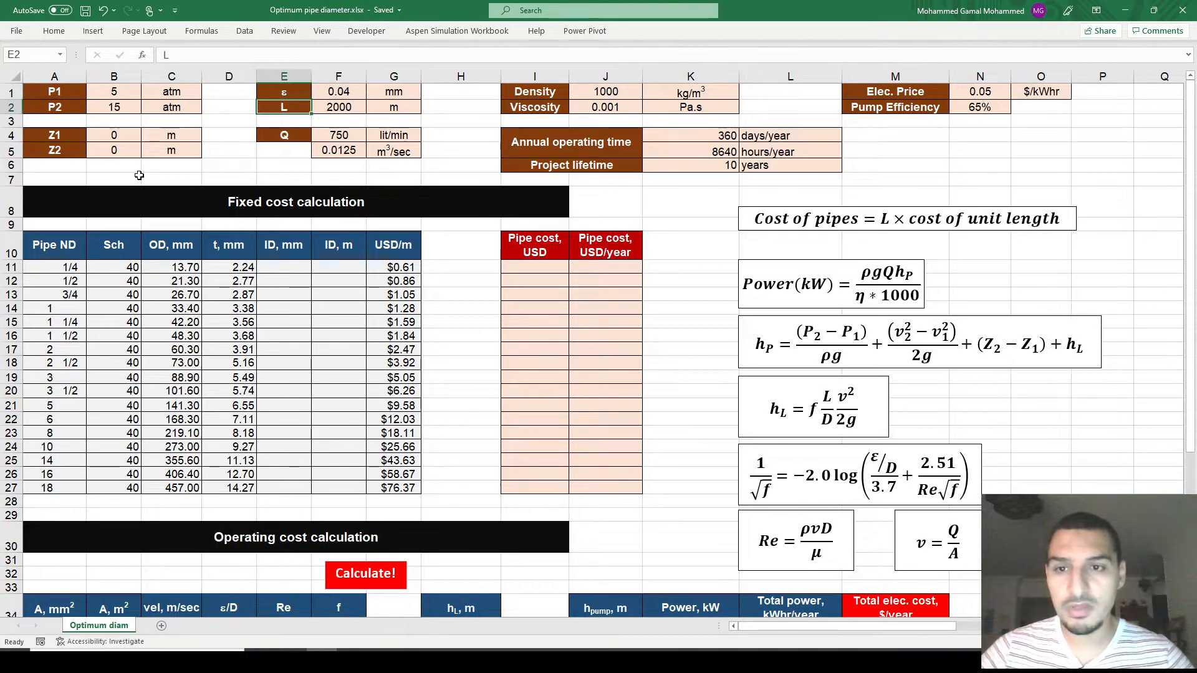
{"action": "key", "text": "shift+Right"}
{"action": "key", "text": "shift+Right"}
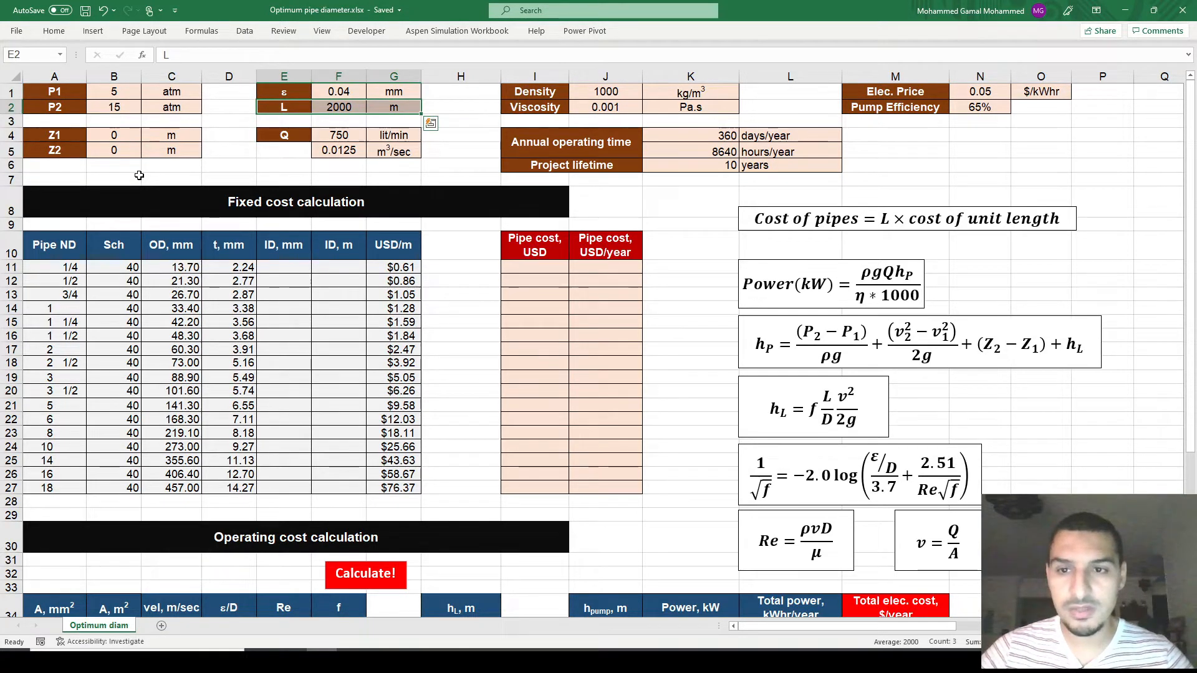
- Inspect the flow rate Q and the formula in F5 that converts it from lit/min to m³/sec
{"action": "key", "text": "Down"}
{"action": "key", "text": "Down"}
{"action": "key", "text": "Right"}
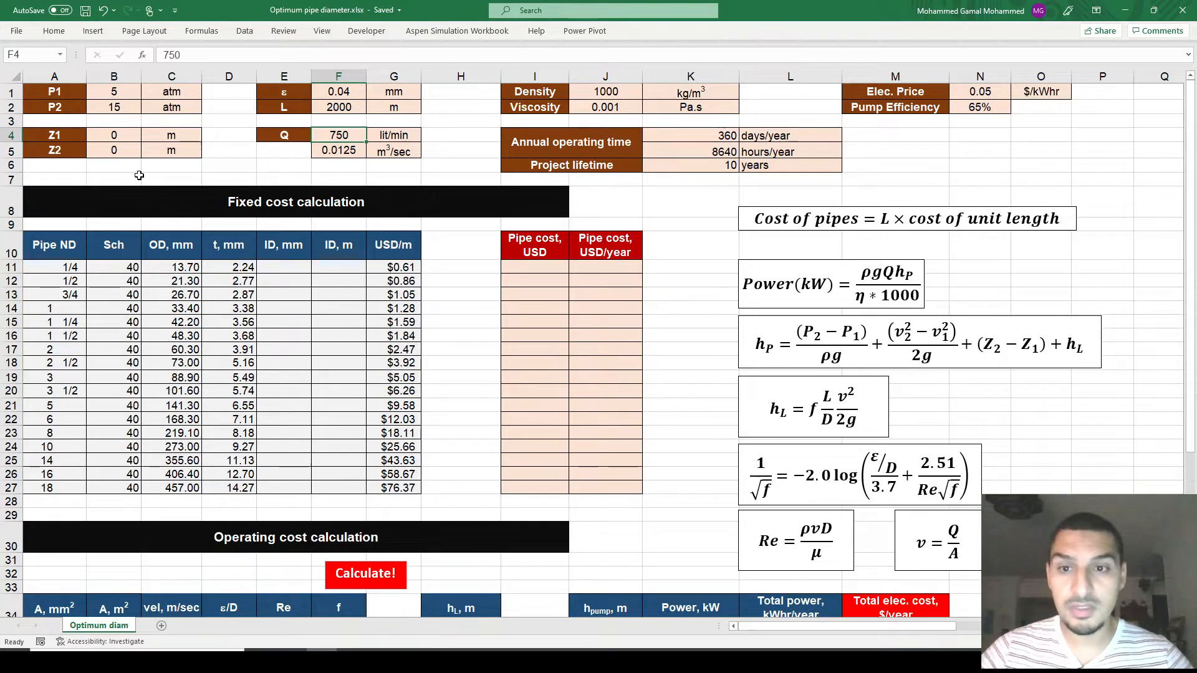
{"action": "key", "text": "Down"}
{"action": "key", "text": "F2"}
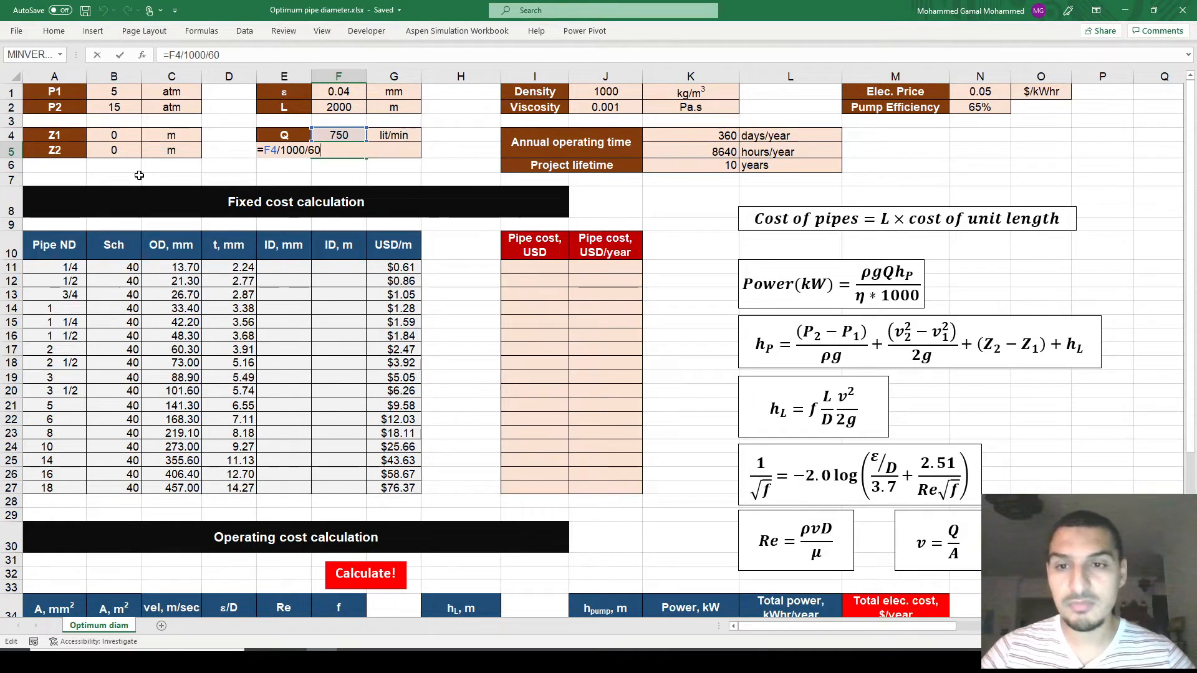
{"action": "key", "text": "ctrl+Return"}
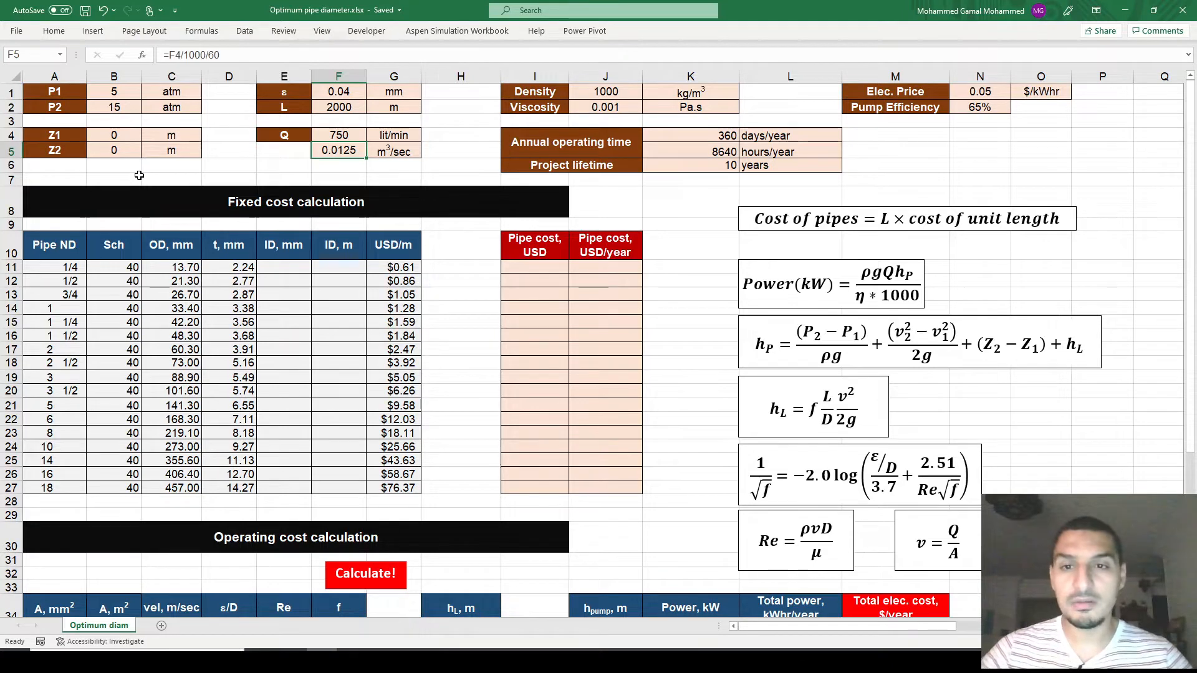
{"action": "key", "text": "shift+Right"}
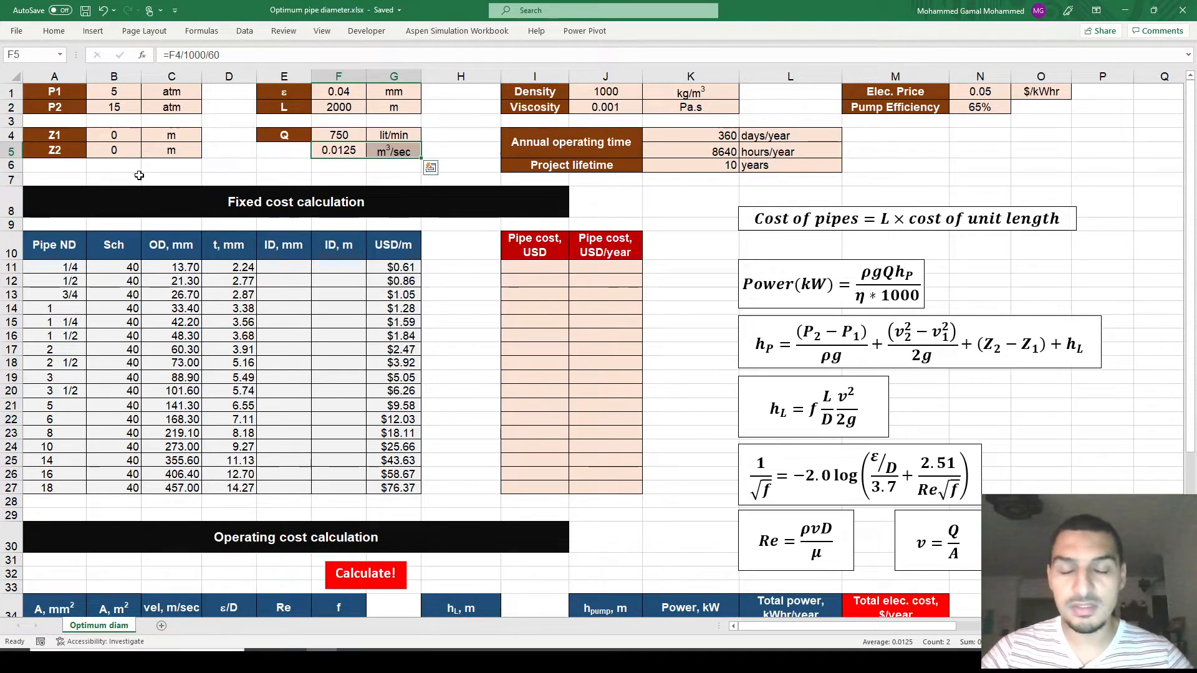
- Review the fluid's density and viscosity inputs with their units
{"action": "key", "text": "Right"}
{"action": "key", "text": "Right"}
{"action": "key", "text": "Right"}
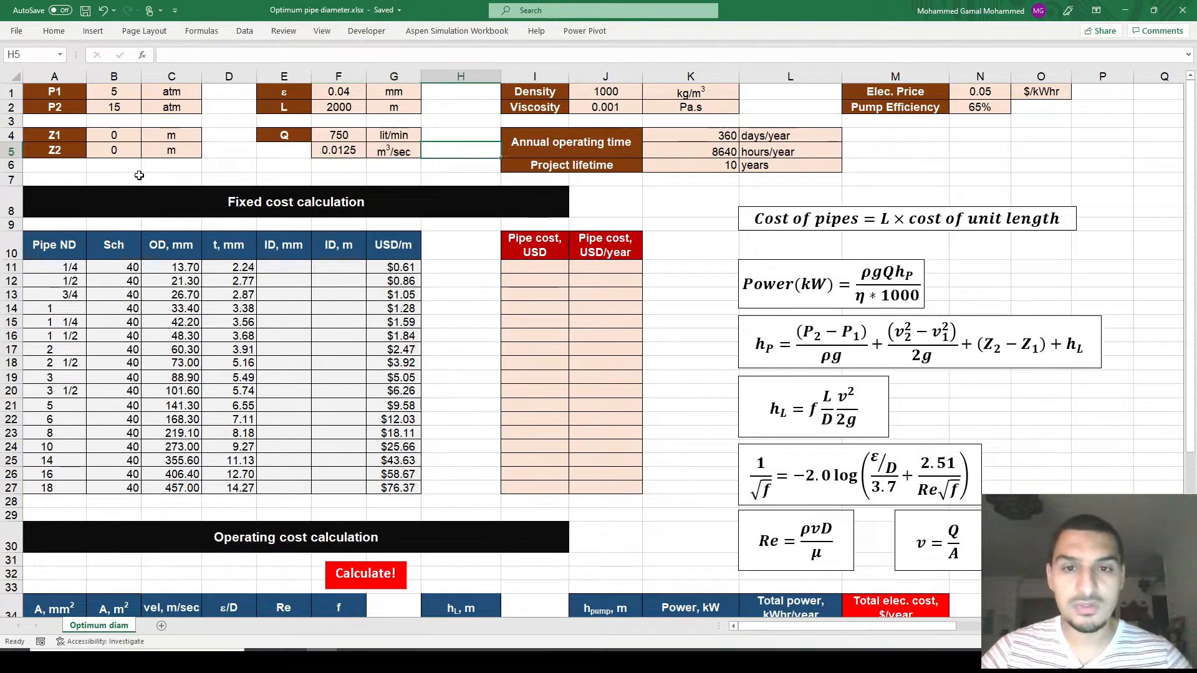
{"action": "key", "text": "Up"}
{"action": "key", "text": "Up"}
{"action": "key", "text": "Up"}
{"action": "key", "text": "shift+Down"}
{"action": "key", "text": "shift+Right"}
{"action": "key", "text": "shift+Right"}
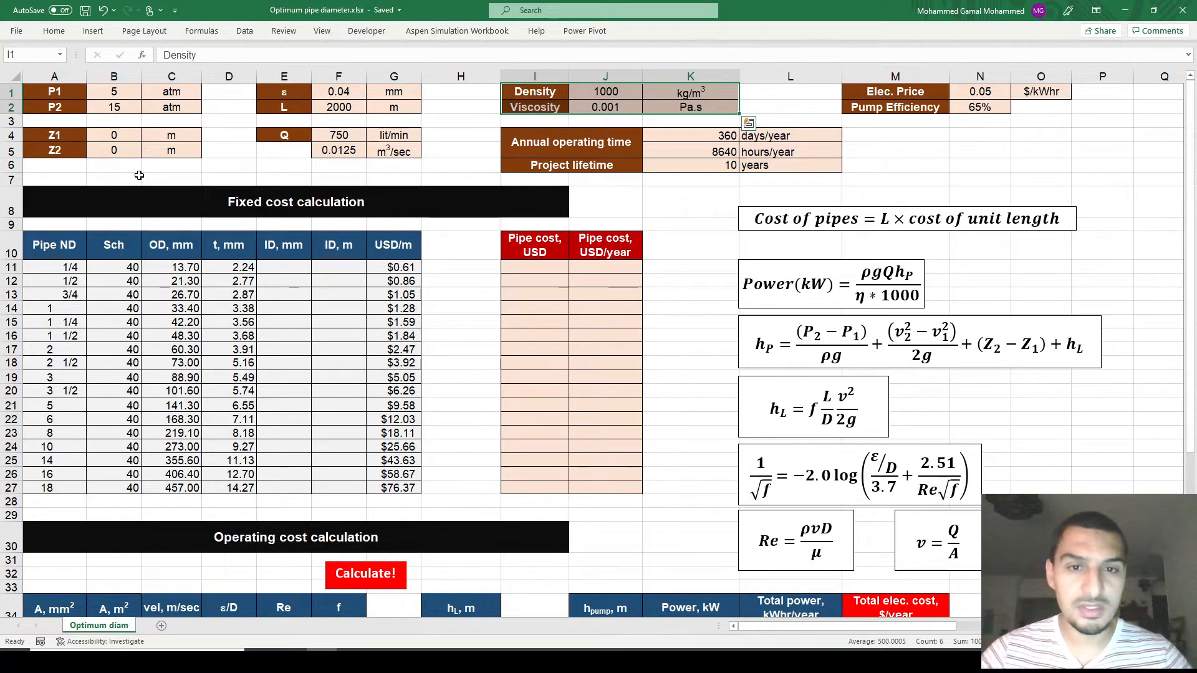
- Review the electricity price and pump efficiency inputs
{"action": "key", "text": "Right"}
{"action": "key", "text": "Right"}
{"action": "key", "text": "Right"}
{"action": "key", "text": "Right"}
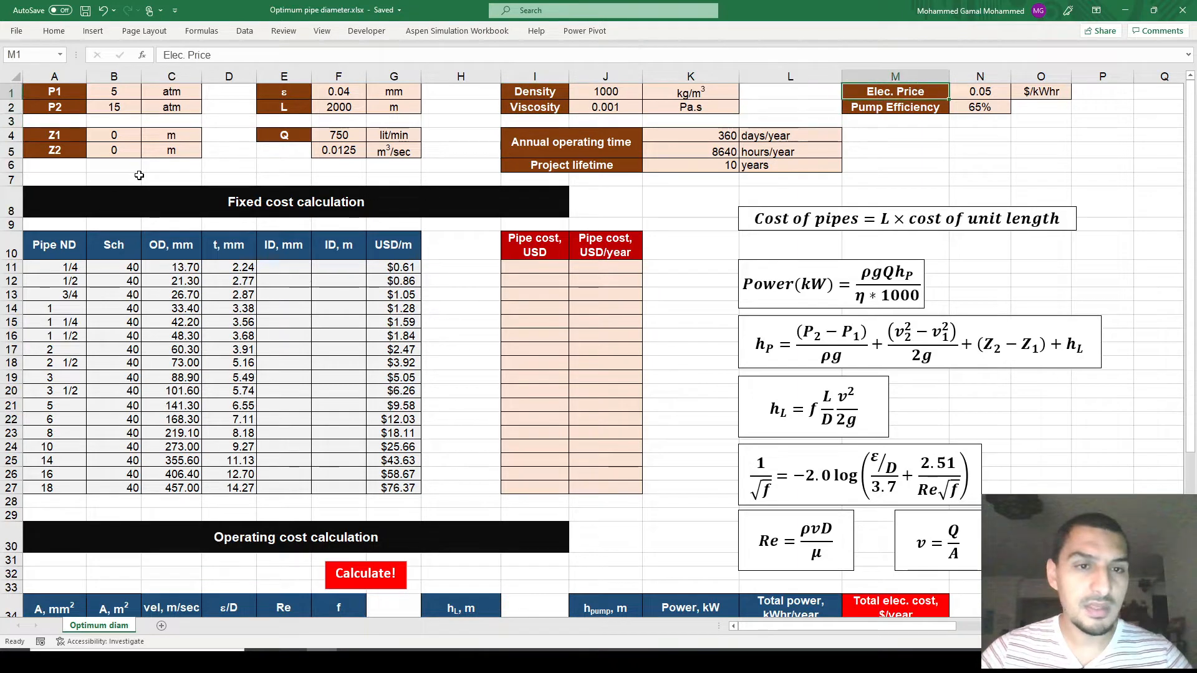
{"action": "key", "text": "shift+Right"}
{"action": "key", "text": "shift+Right"}
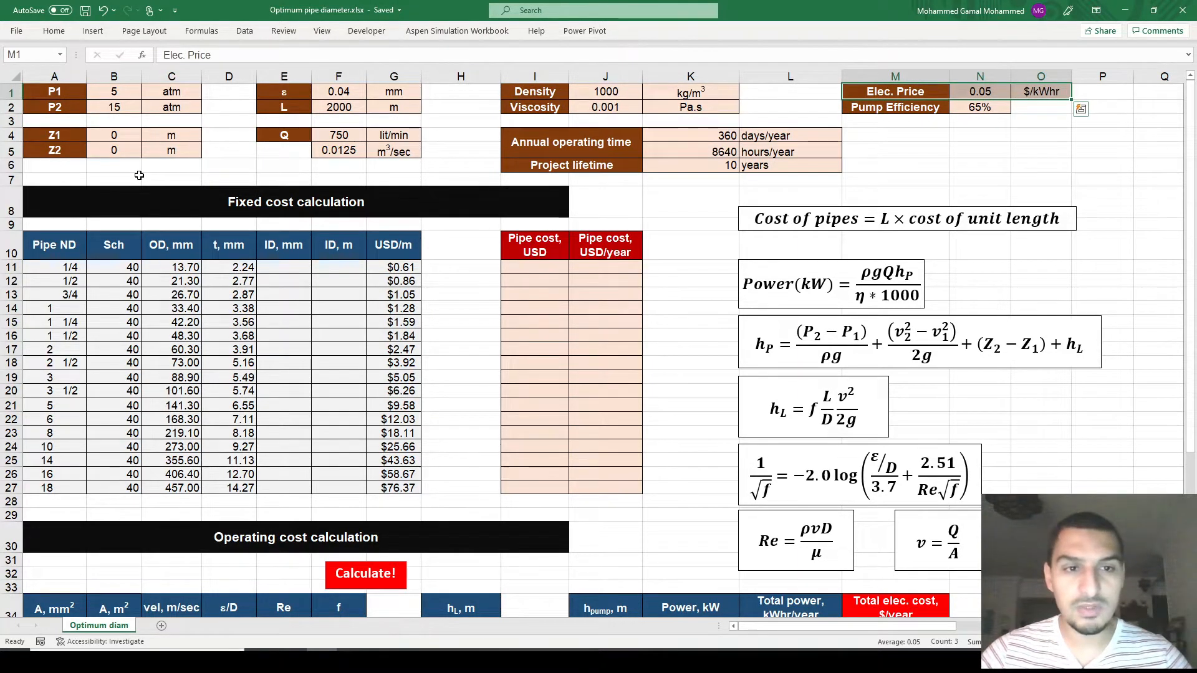
{"action": "key", "text": "Down"}
{"action": "key", "text": "shift+Right"}
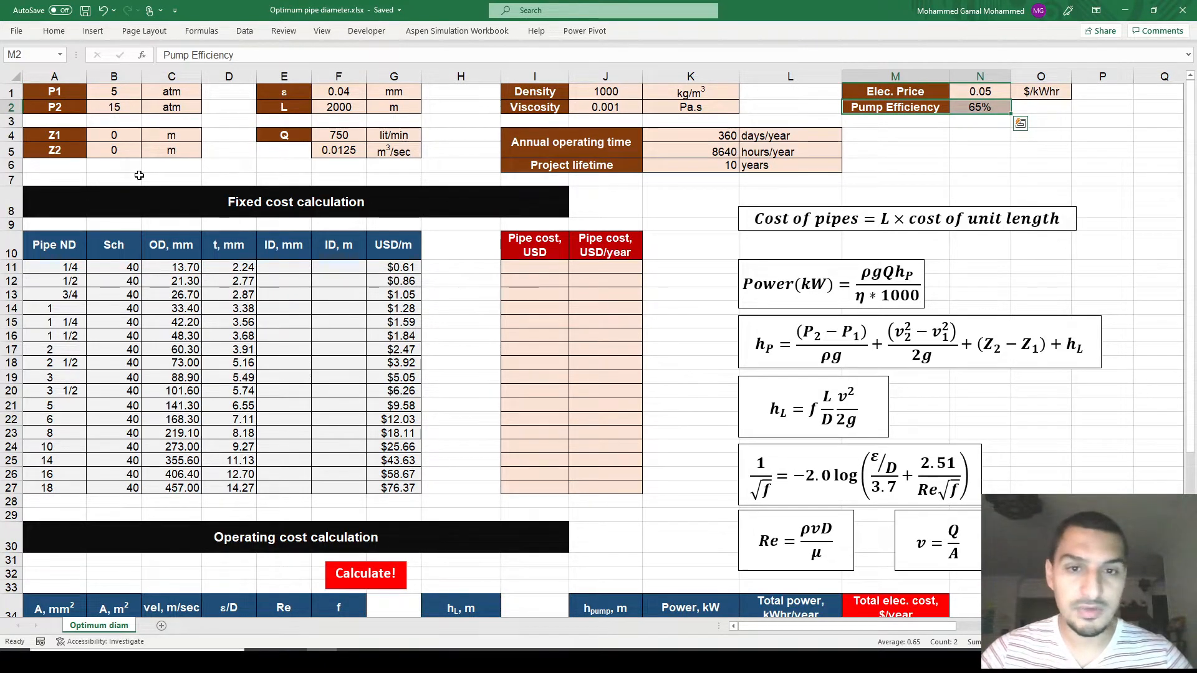
- Inspect the annual operating time and the formula in K5 that converts days per year to hours per year
{"action": "key", "text": "Down"}
{"action": "key", "text": "Left"}
{"action": "key", "text": "Left"}
{"action": "key", "text": "Left"}
{"action": "key", "text": "Left"}
{"action": "key", "text": "Down"}
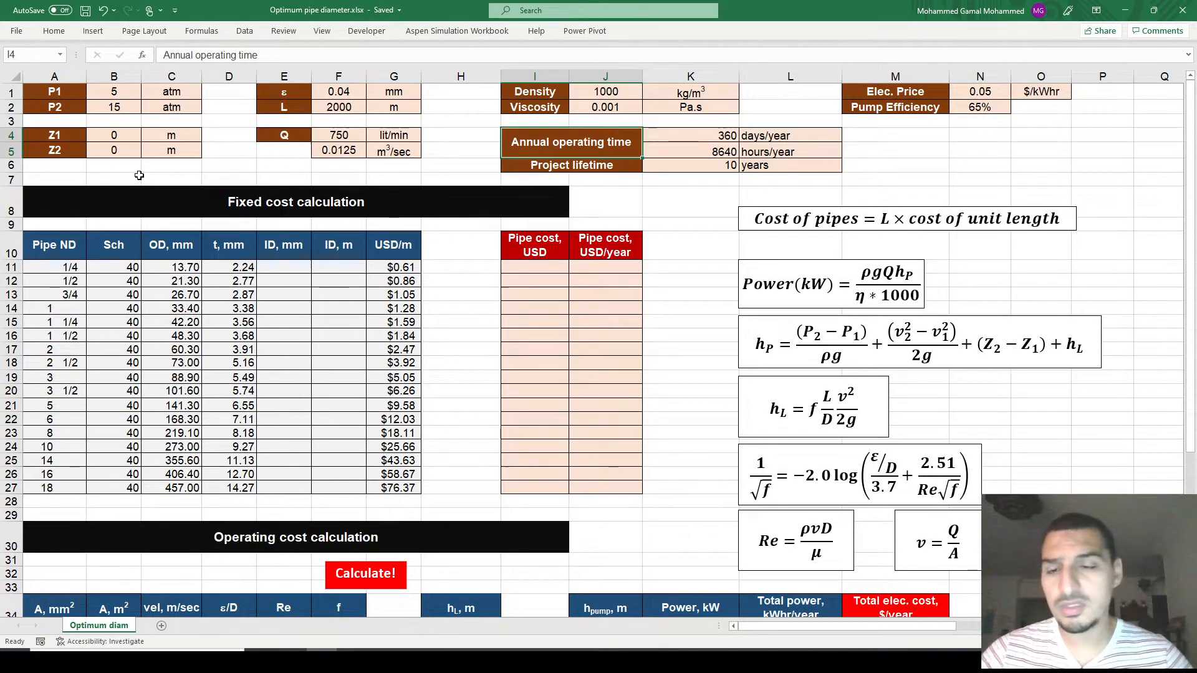
{"action": "key", "text": "Right"}
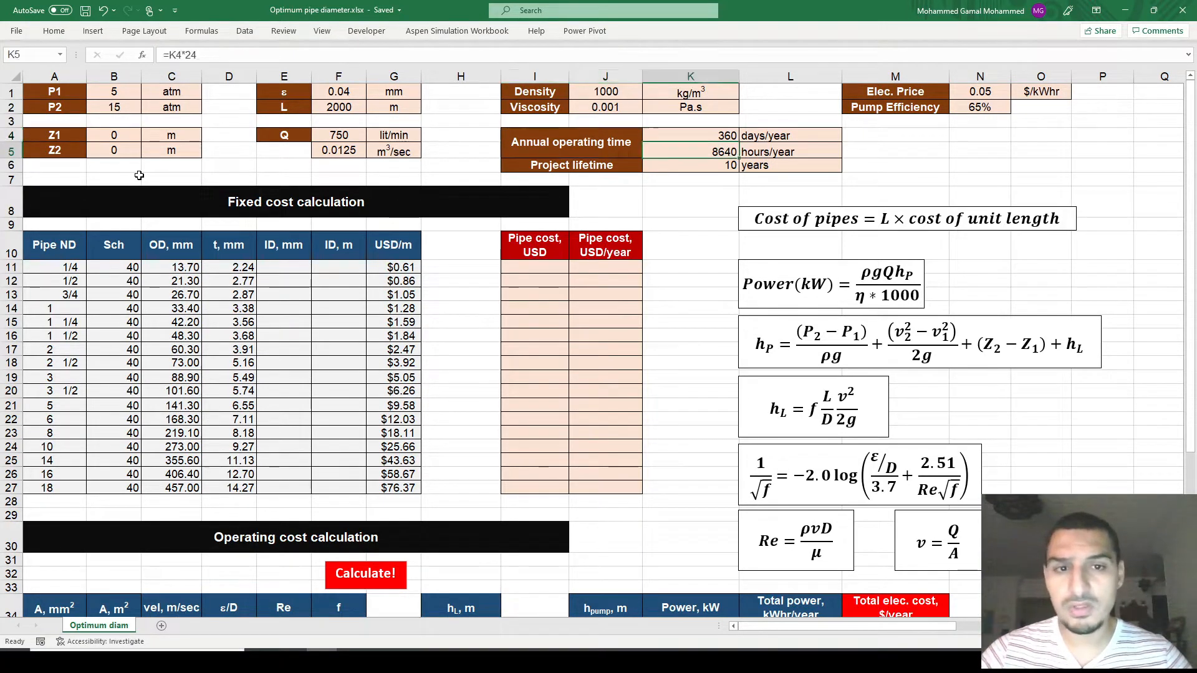
{"action": "key", "text": "Down"}
{"action": "type", "text": "=K4*24"}
{"action": "key", "text": "ctrl+Return"}
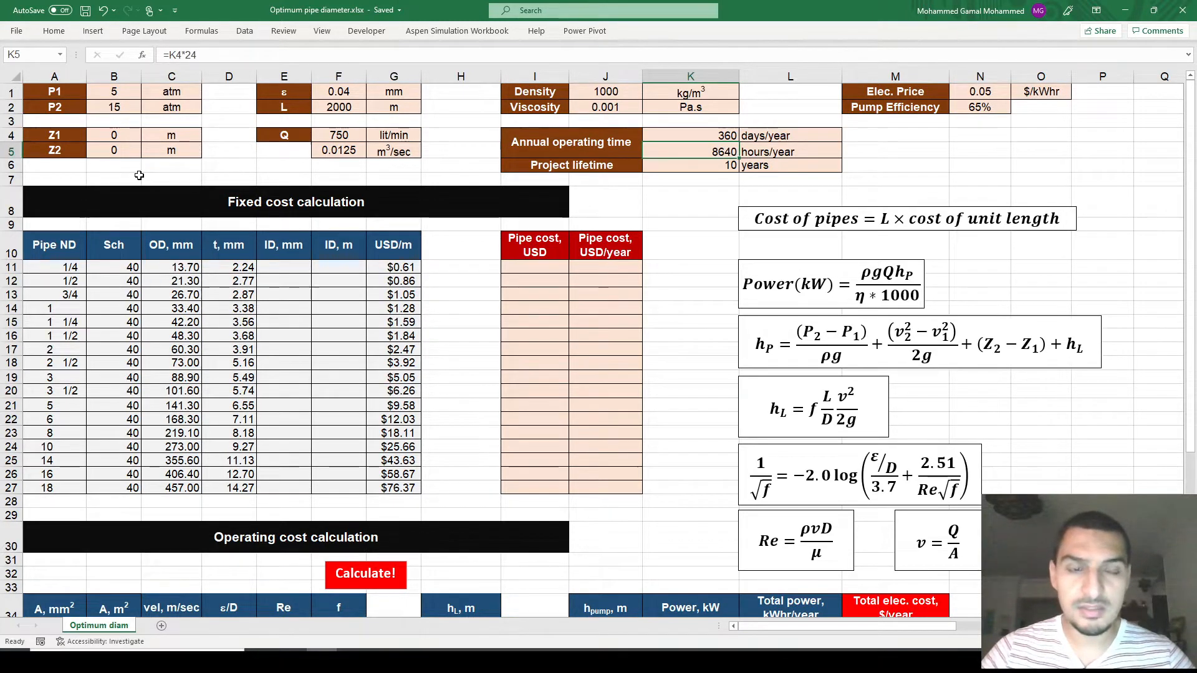
{"action": "key", "text": "F2"}
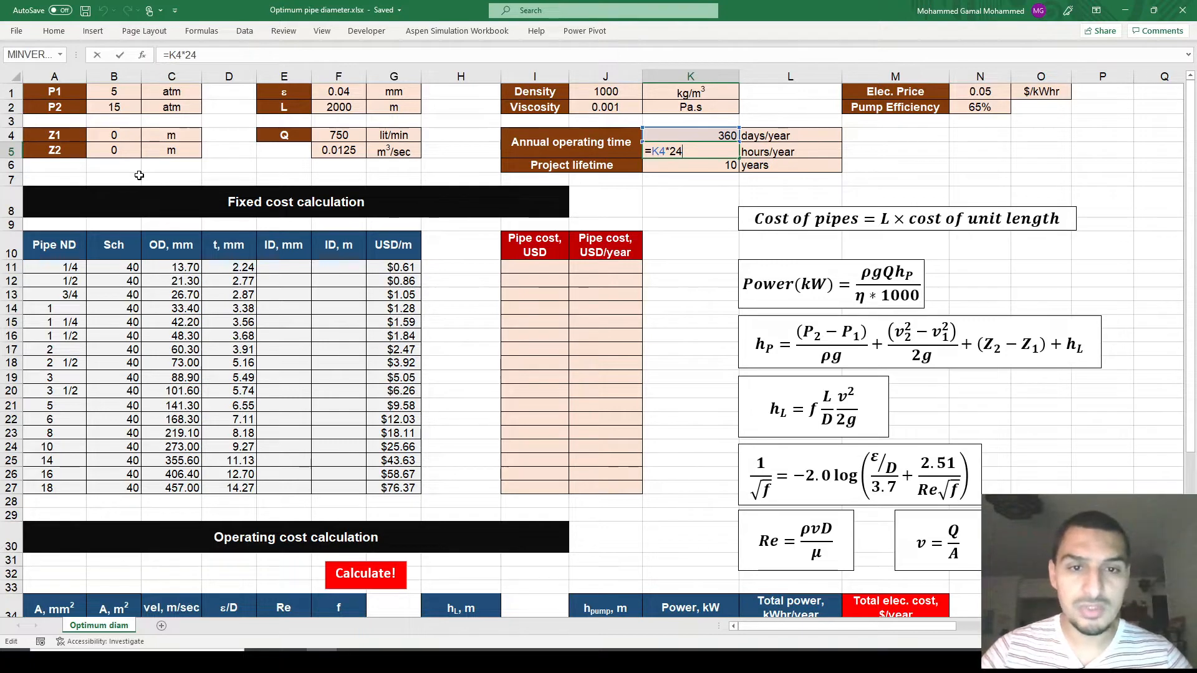
{"action": "key", "text": "Return"}
- Review the project lifetime input and its unit
{"action": "key", "text": "Left"}
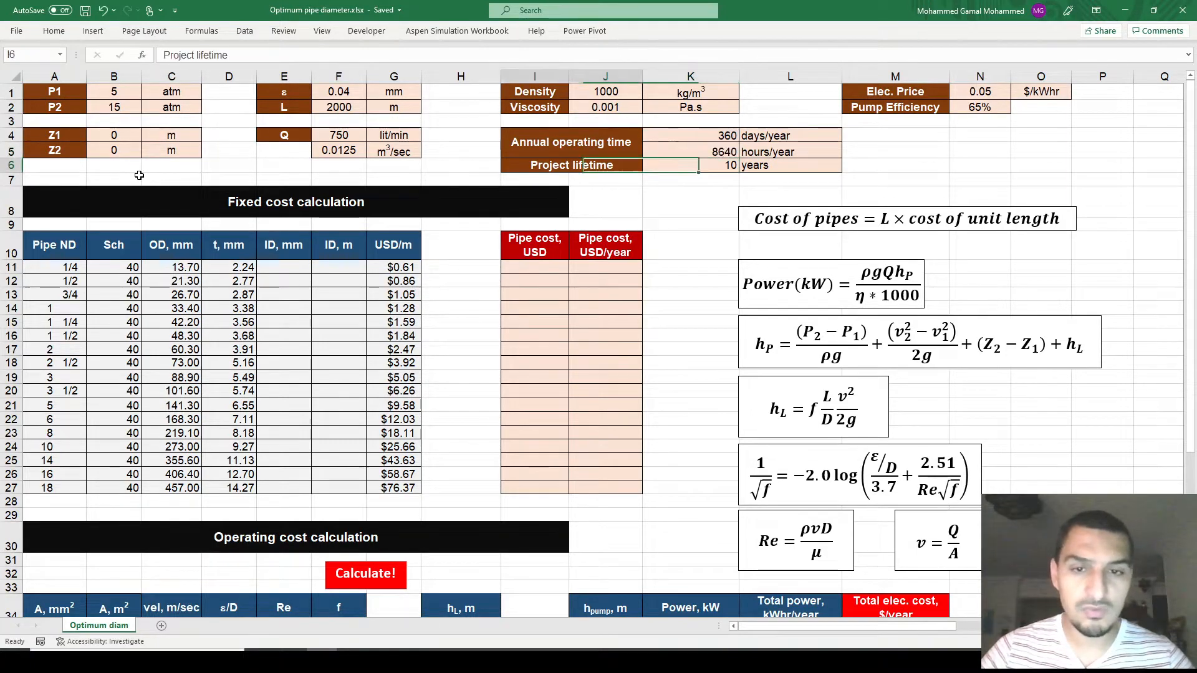
{"action": "key", "text": "shift+Right"}
{"action": "key", "text": "shift+Right"}
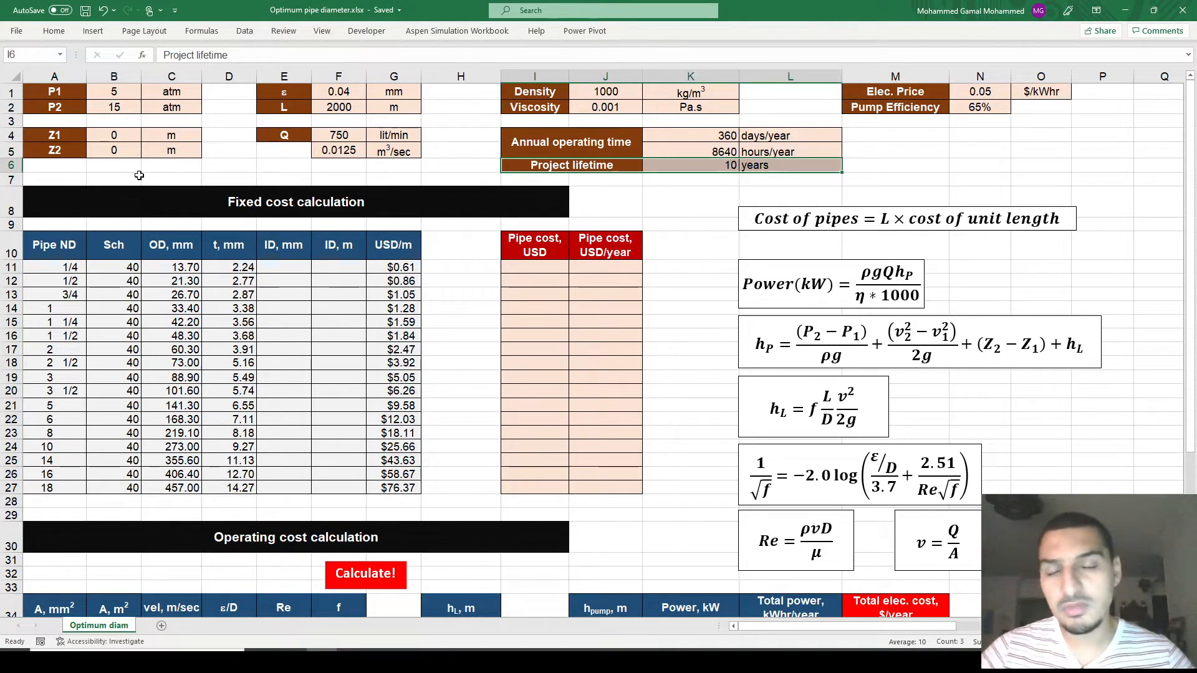
{"action": "key", "text": "Down"}
{"action": "key", "text": "Down"}
{"action": "key", "text": "Up"}
{"action": "key", "text": "Up"}
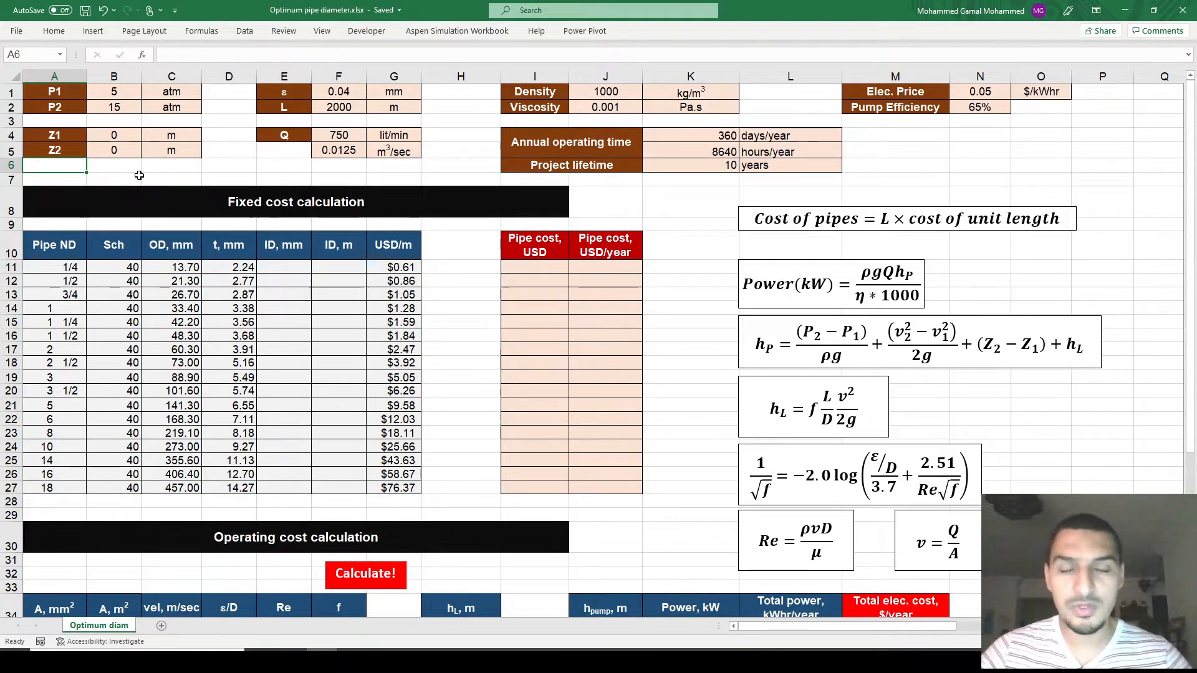
- Select the whole Fixed cost calculation section, from its title in A8 through the pipe cost columns in row 27
{"action": "key", "text": "Down"}
{"action": "key", "text": "Down"}
{"action": "key", "text": "shift+Down"}
{"action": "key", "text": "shift+Down"}
{"action": "key", "text": "shift+Down"}
{"action": "key", "text": "shift+Down"}
{"action": "key", "text": "shift+Down"}
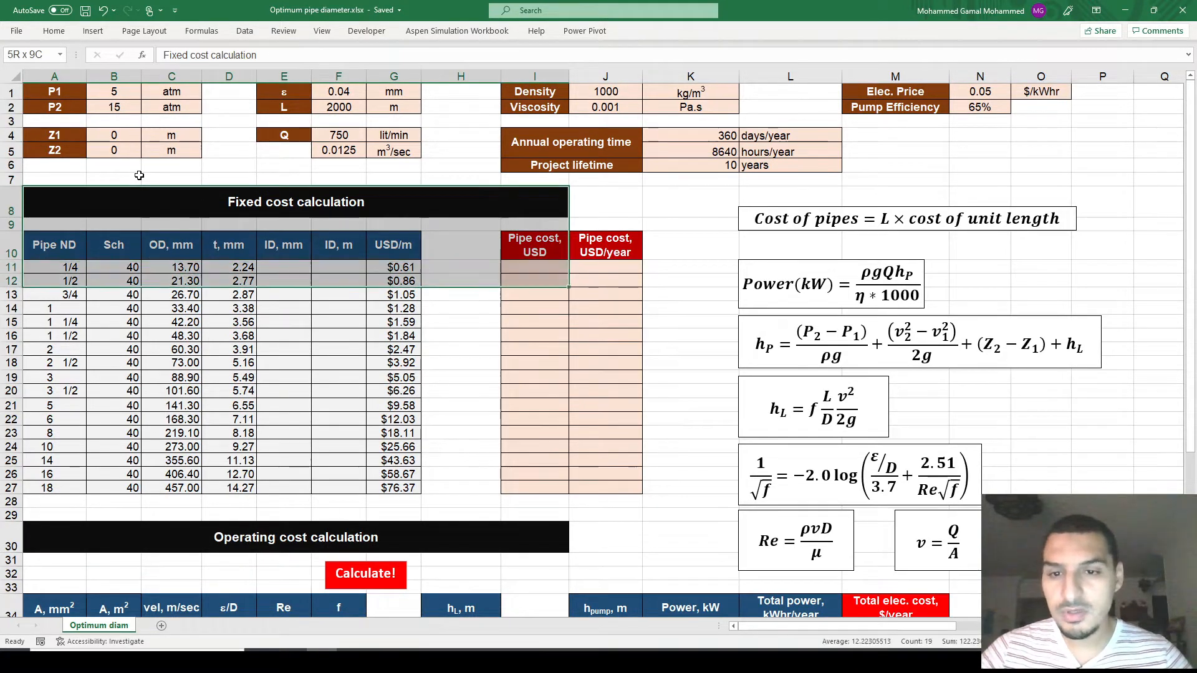
{"action": "key", "text": "ctrl+shift+Down"}
{"action": "key", "text": "shift+Right"}
{"action": "key", "text": "shift+Right"}
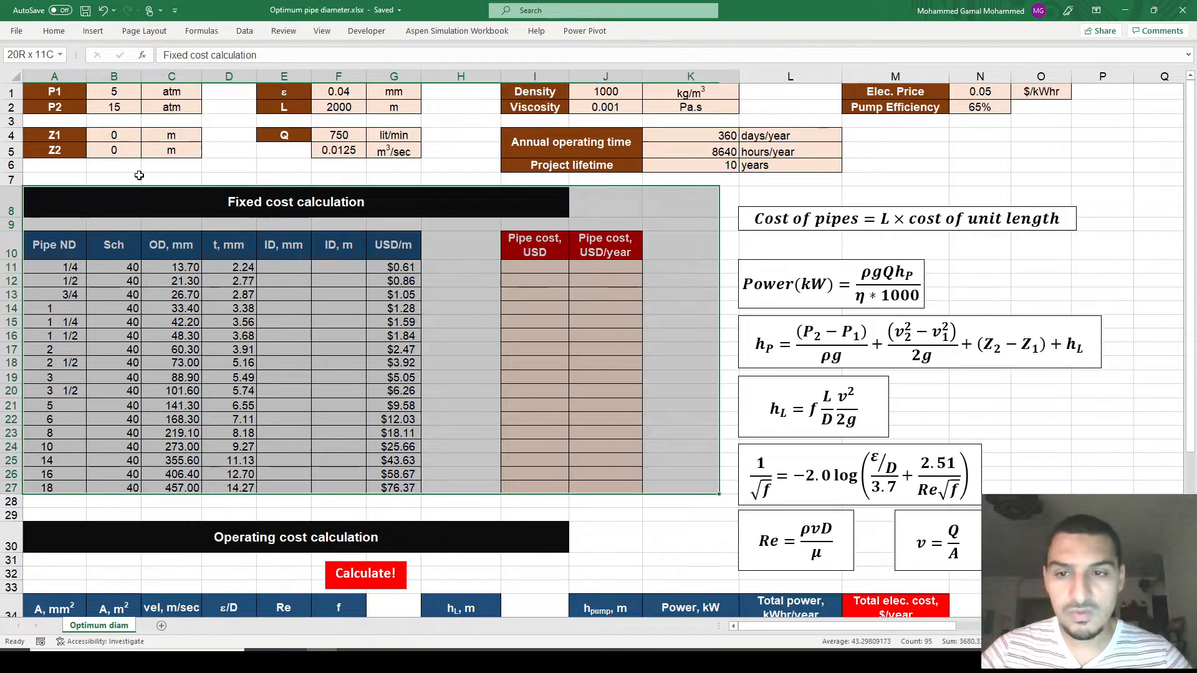
{"action": "key", "text": "shift+Left"}
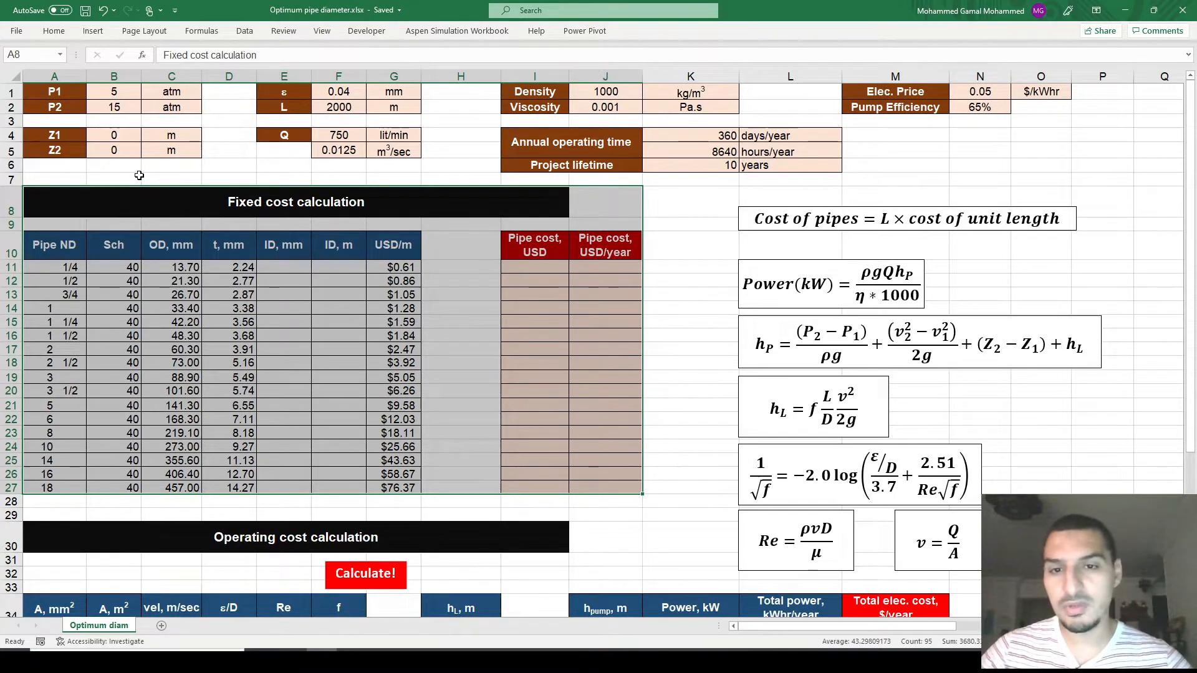
- Look at the pipe cost heading and select the pipe data table from Pipe ND to USD/m
{"action": "key", "text": "Left"}
{"action": "key", "text": "Down"}
{"action": "key", "text": "Down"}
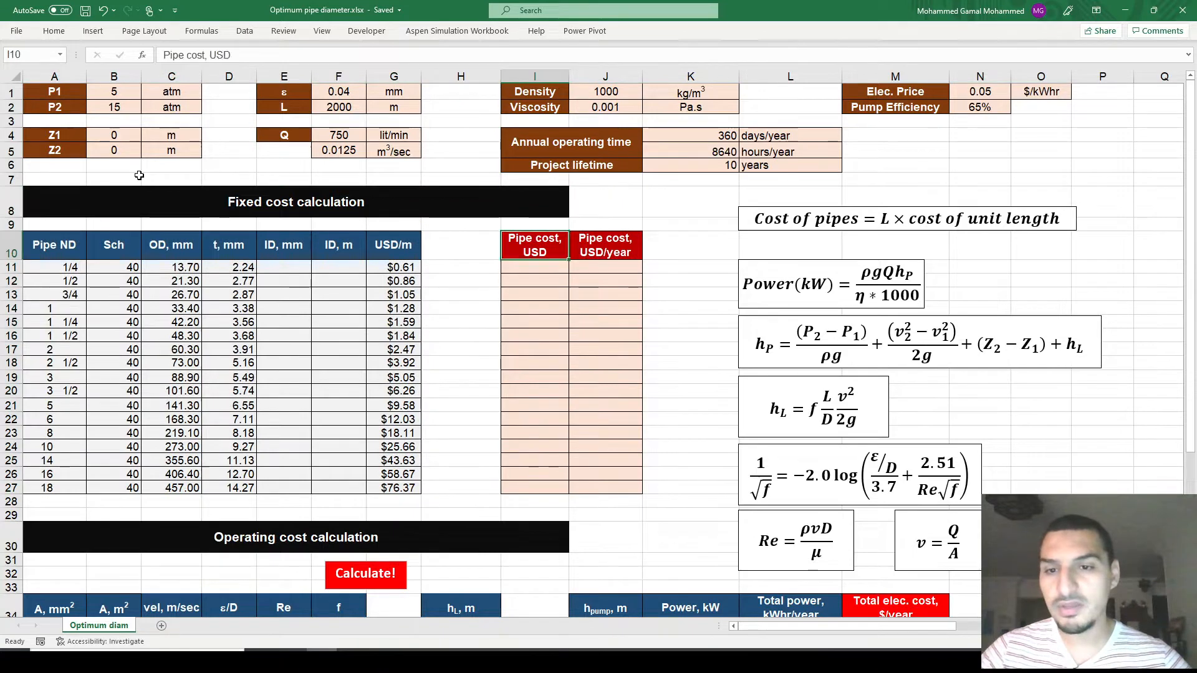
{"action": "key", "text": "Left"}
{"action": "key", "text": "Left"}
{"action": "key", "text": "ctrl+a"}
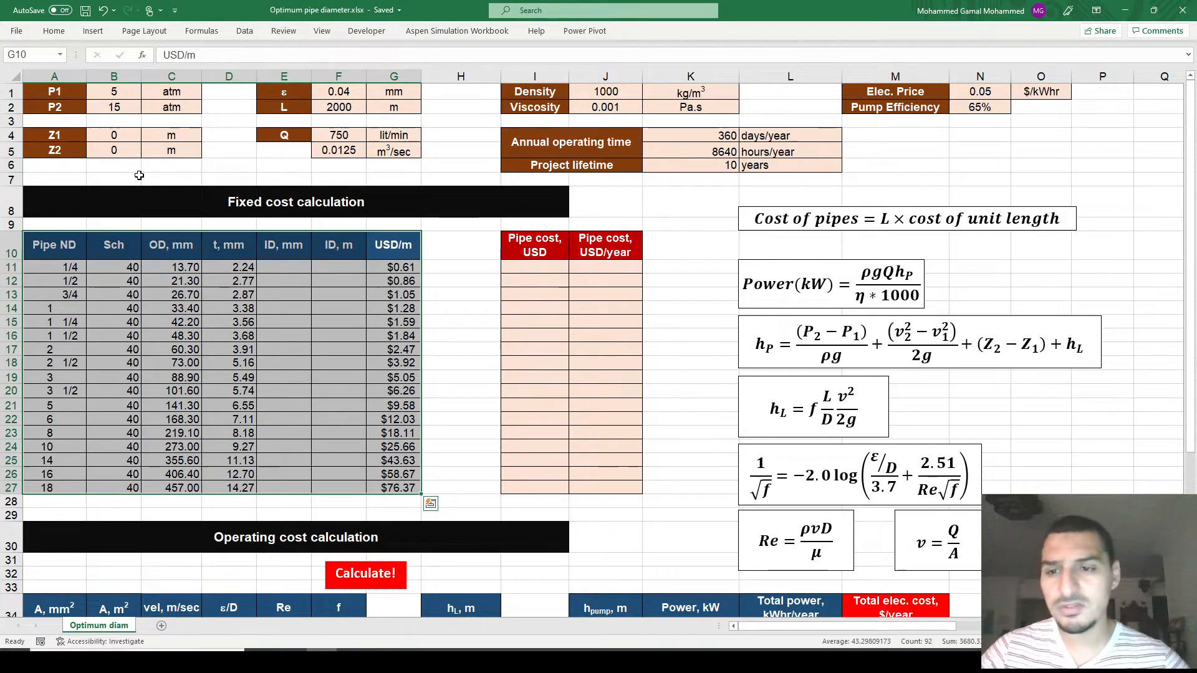
- Review the pipe table's outside diameter values, and select the wall thickness values in D11:D27
{"action": "key", "text": "Left"}
{"action": "key", "text": "Left"}
{"action": "key", "text": "Left"}
{"action": "key", "text": "Left"}
{"action": "key", "text": "Left"}
{"action": "key", "text": "Right"}
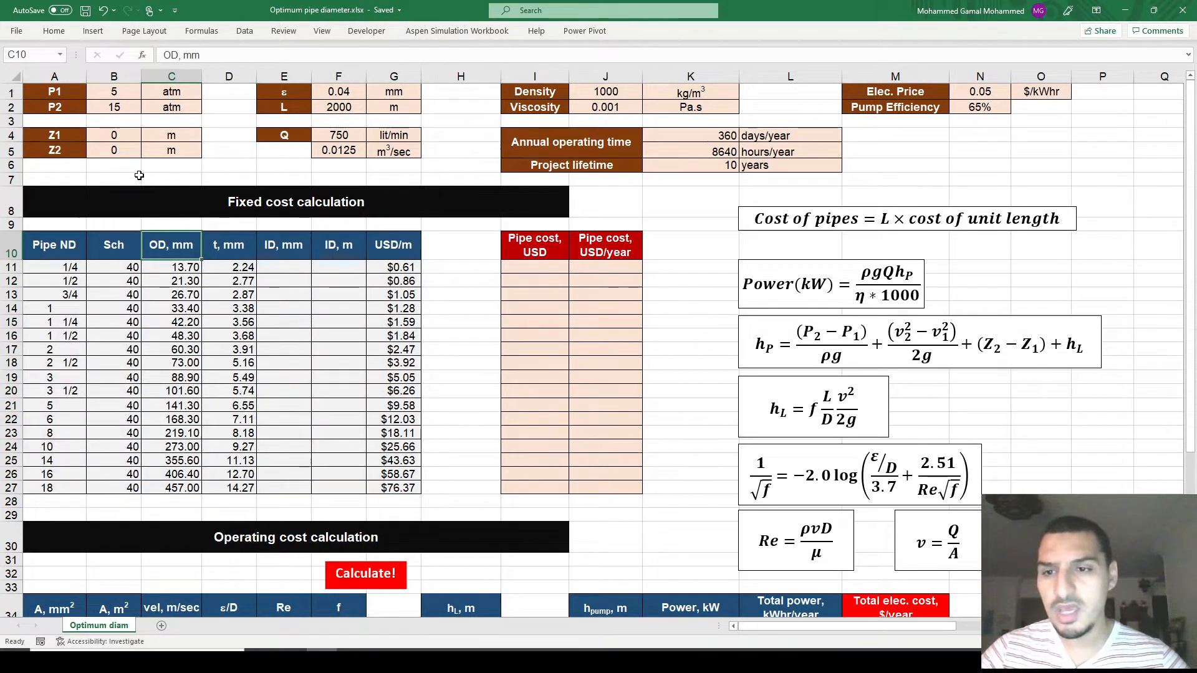
{"action": "key", "text": "Down"}
{"action": "key", "text": "ctrl+shift+Down"}
{"action": "key", "text": "Right"}
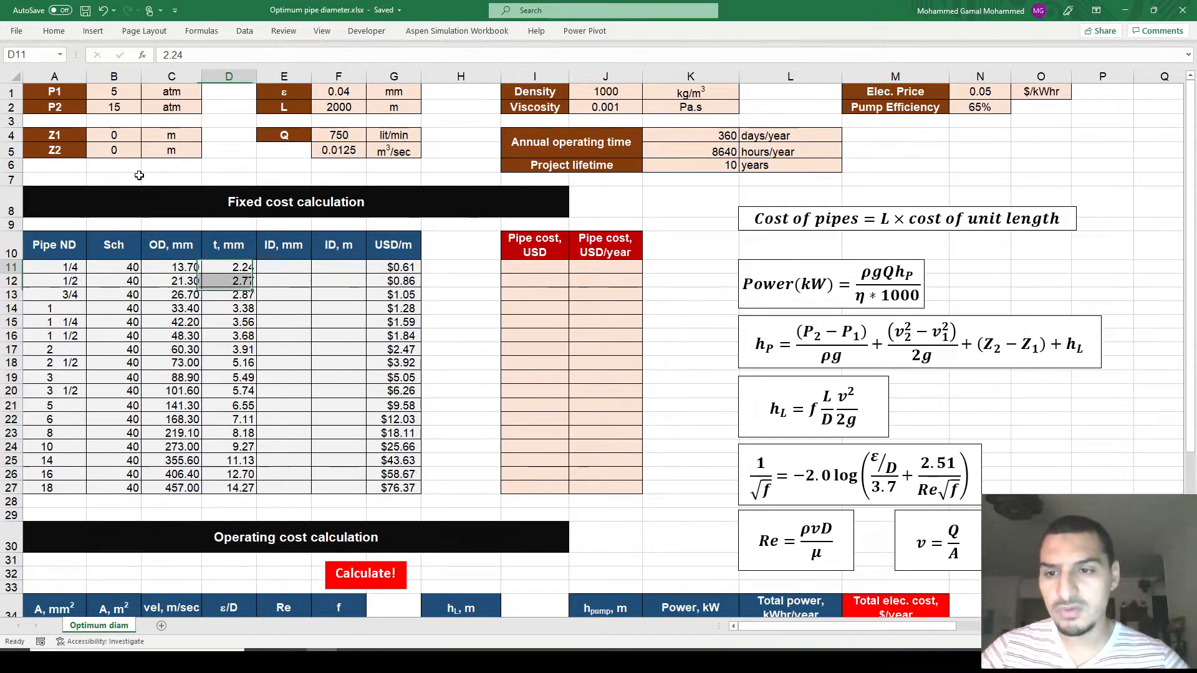
{"action": "key", "text": "ctrl+shift+Down"}
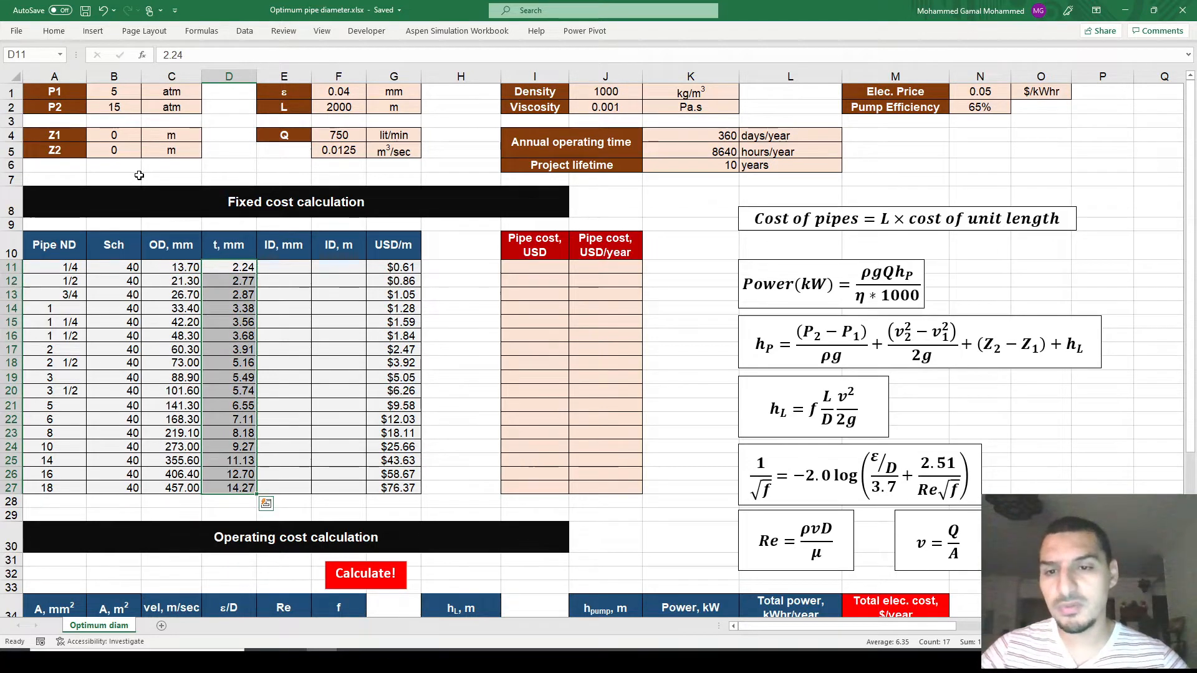
- Select the pipe cost per metre values in G11:G27 to review them
{"action": "key", "text": "Right"}
{"action": "key", "text": "Right"}
{"action": "key", "text": "Right"}
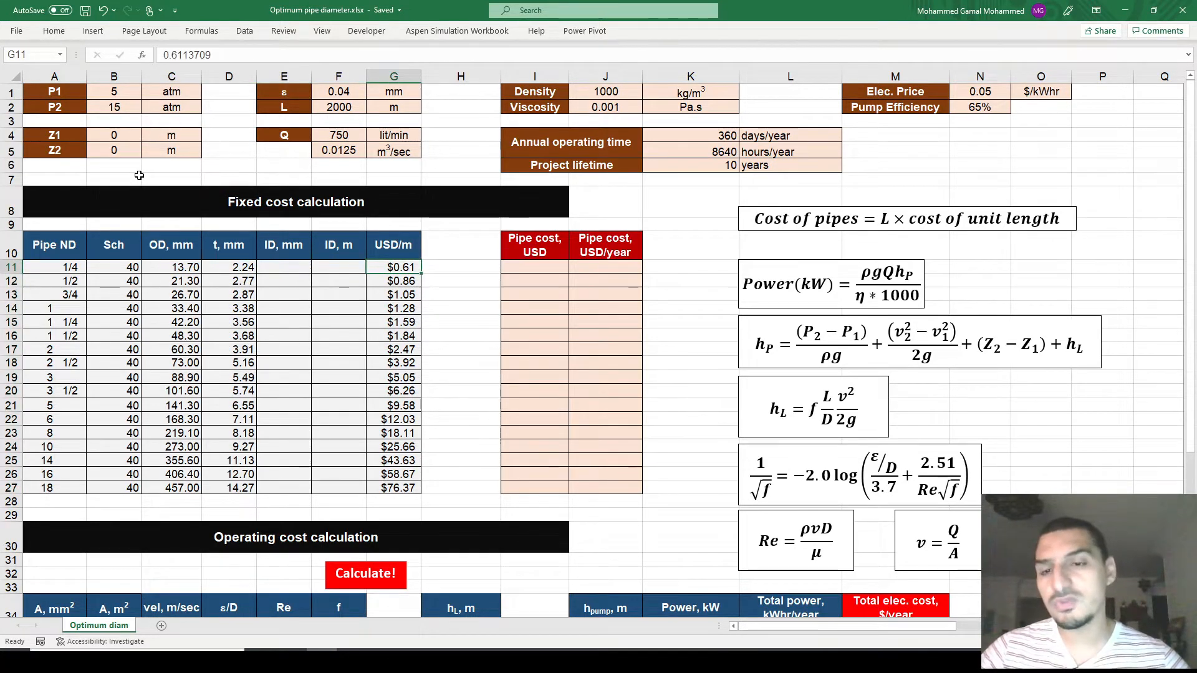
{"action": "key", "text": "ctrl+shift+Down"}
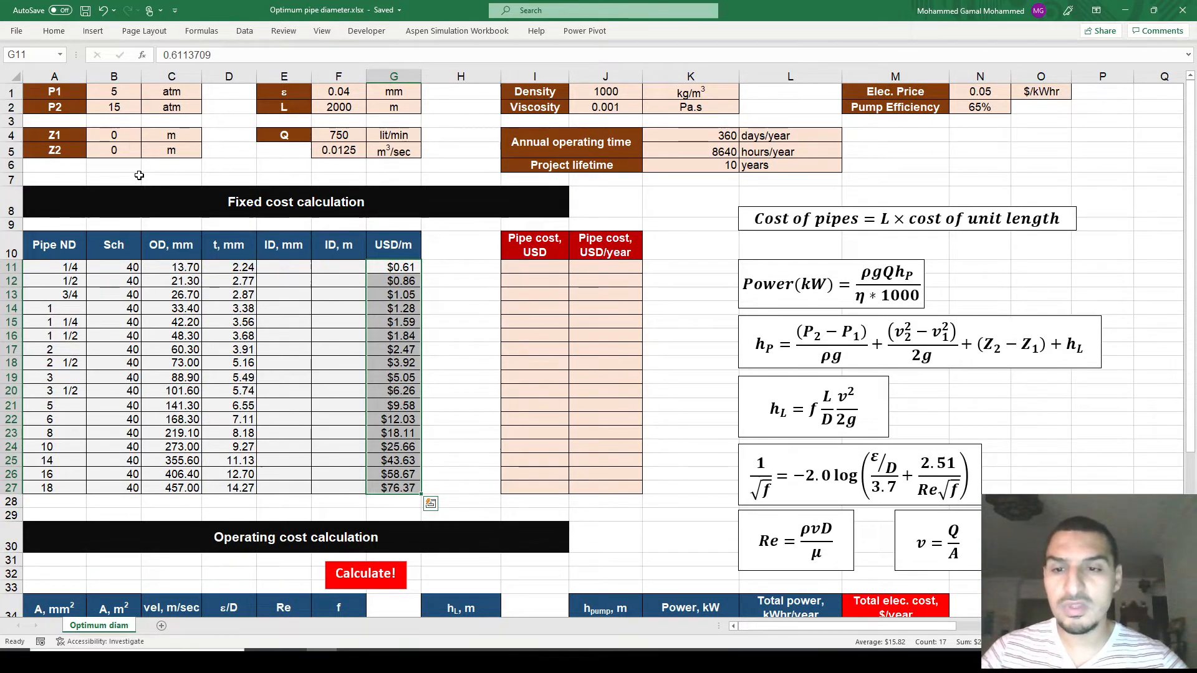
- Look over the Operating cost calculation section and its column headings, and return to the fixed cost table
{"action": "scroll", "coordinate": [139, 175], "scroll_direction": "down", "scroll_amount": 1}
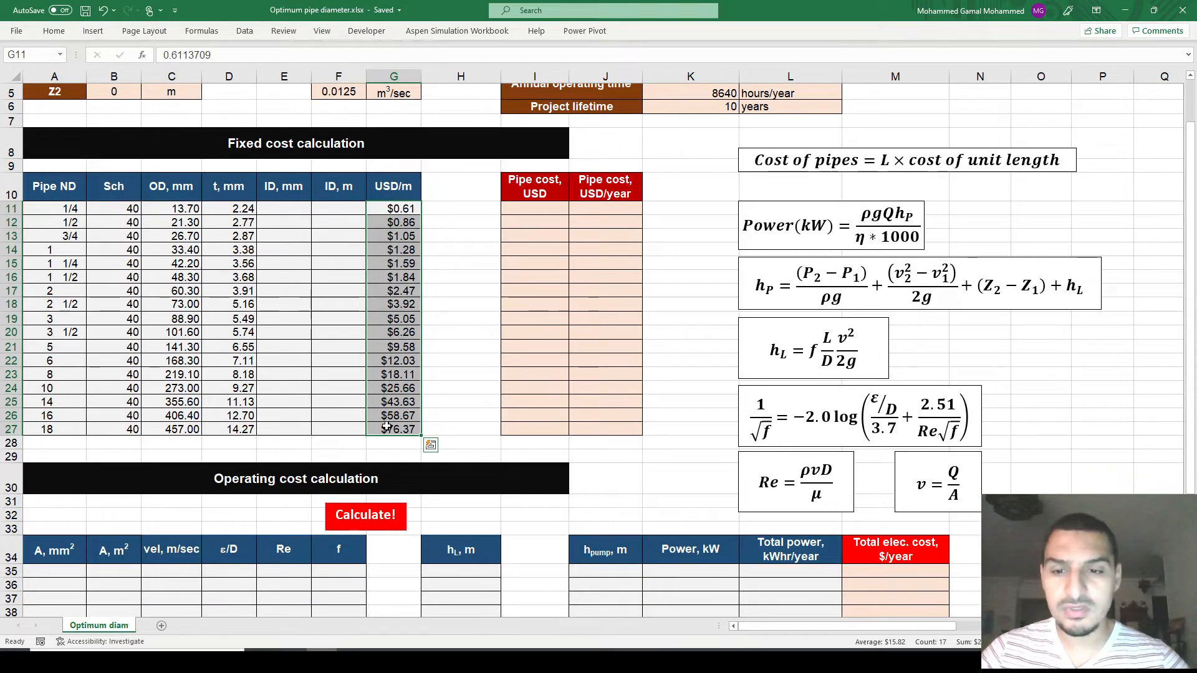
{"action": "scroll", "coordinate": [387, 425], "scroll_direction": "down", "scroll_amount": 1}
{"action": "scroll", "coordinate": [387, 426], "scroll_direction": "down", "scroll_amount": 1}
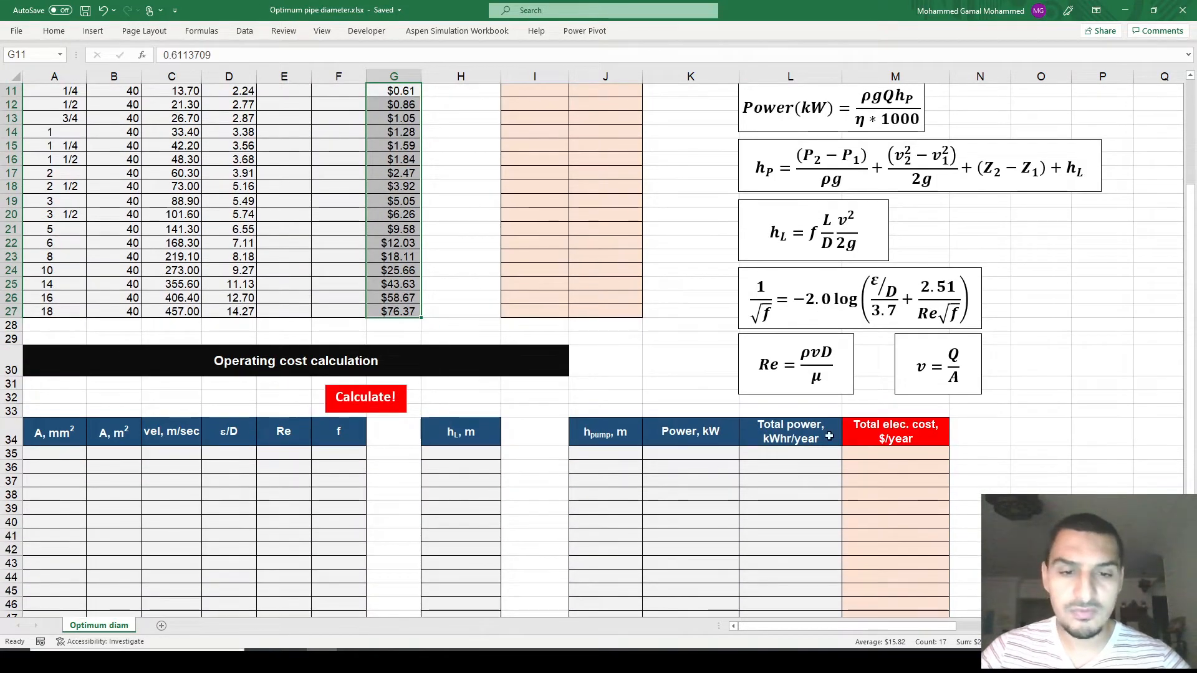
{"action": "scroll", "coordinate": [219, 436], "scroll_direction": "up", "scroll_amount": 3}
{"action": "scroll", "coordinate": [219, 433], "scroll_direction": "down", "scroll_amount": 4}
{"action": "scroll", "coordinate": [219, 433], "scroll_direction": "up", "scroll_amount": 4}
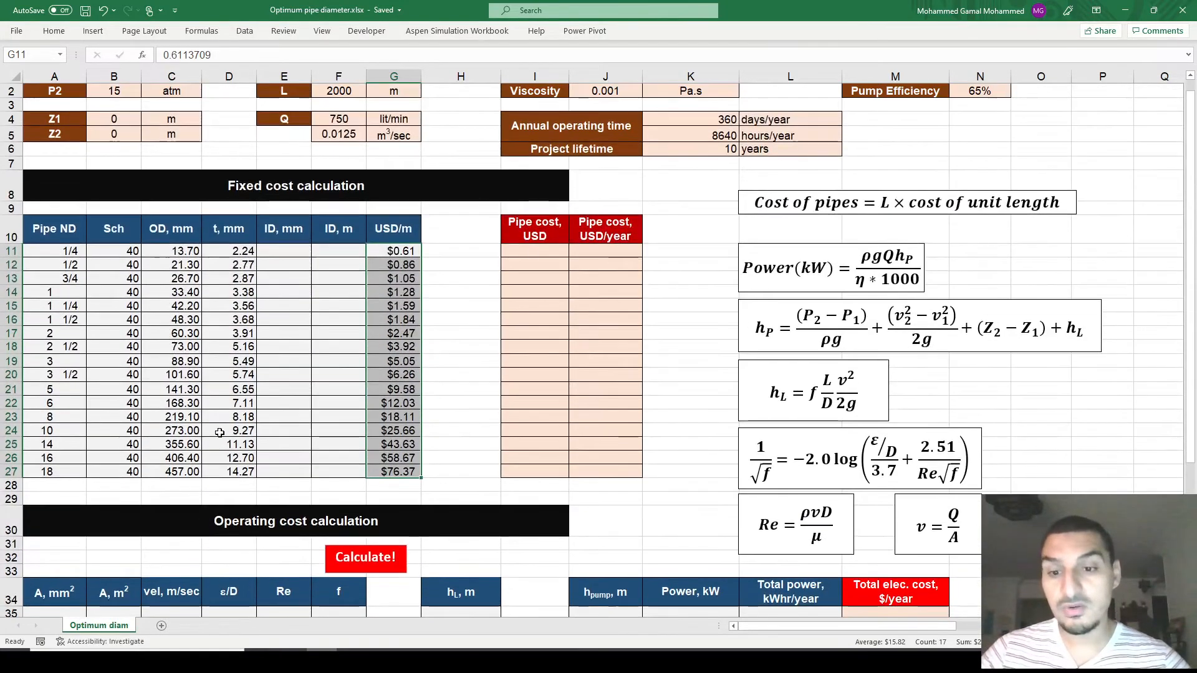
{"action": "scroll", "coordinate": [220, 433], "scroll_direction": "up", "scroll_amount": 1}
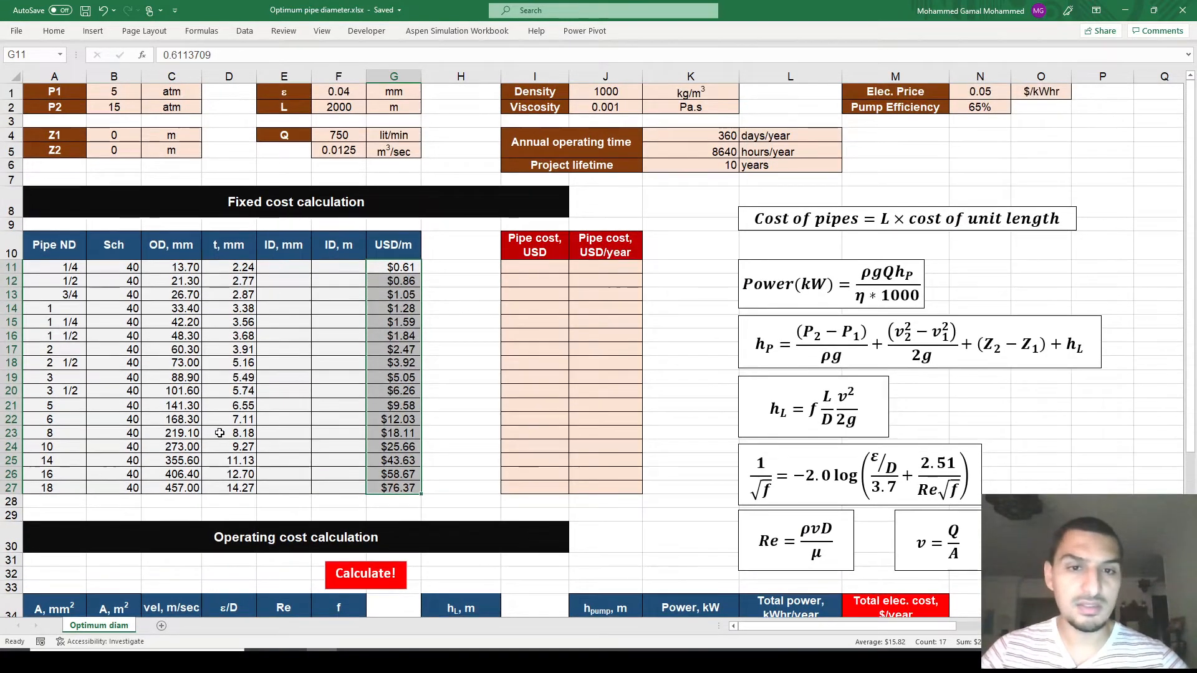
- Examine the Cost of pipes formula, highlighting L and the cost of unit length, and locate the first unit cost in G11
{"action": "key", "text": "Left"}
{"action": "key", "text": "Right"}
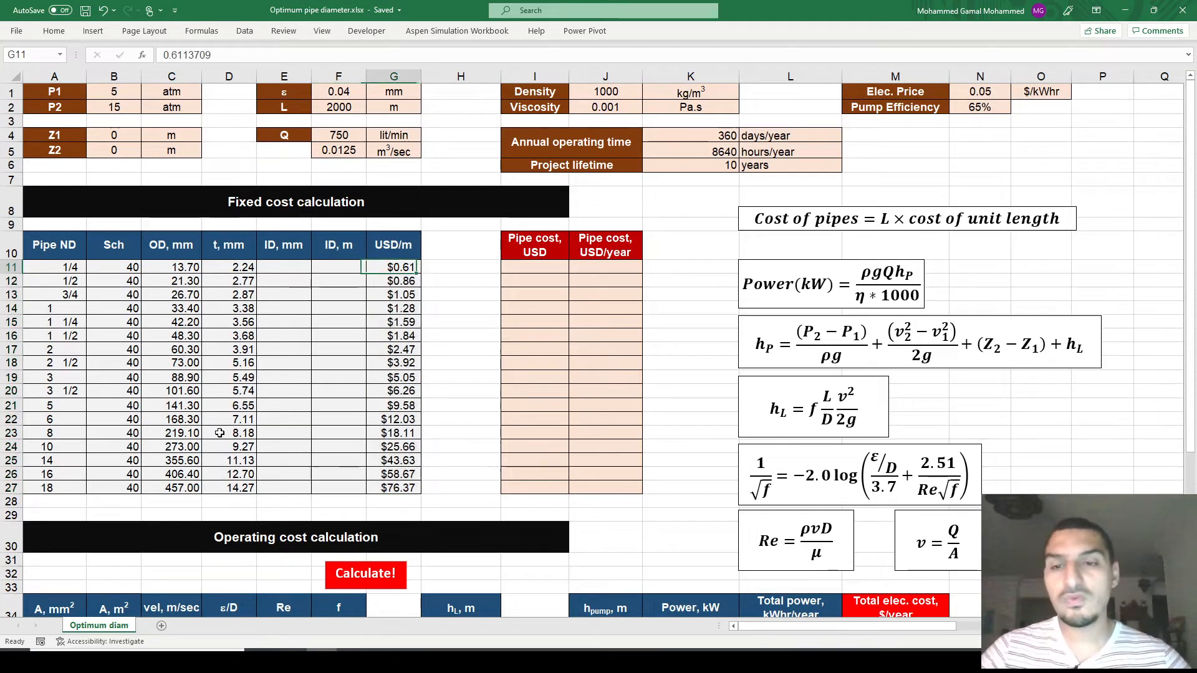
{"action": "key", "text": "Right"}
{"action": "key", "text": "Right"}
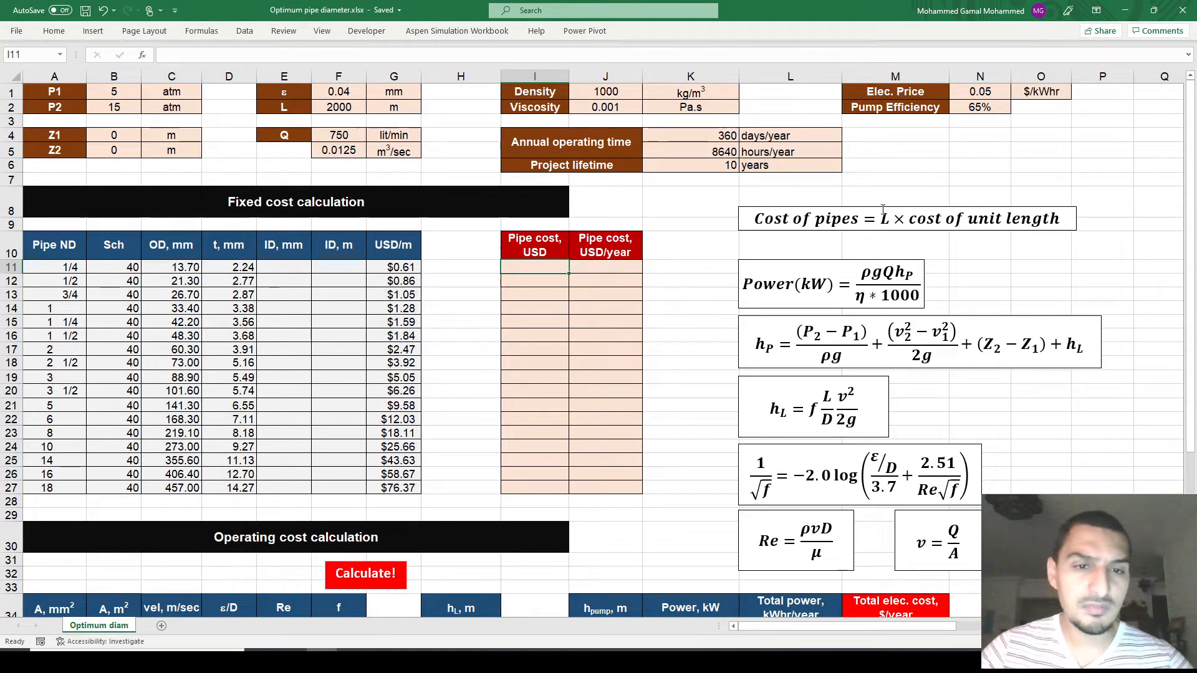
{"action": "left_click", "coordinate": [836, 218]}
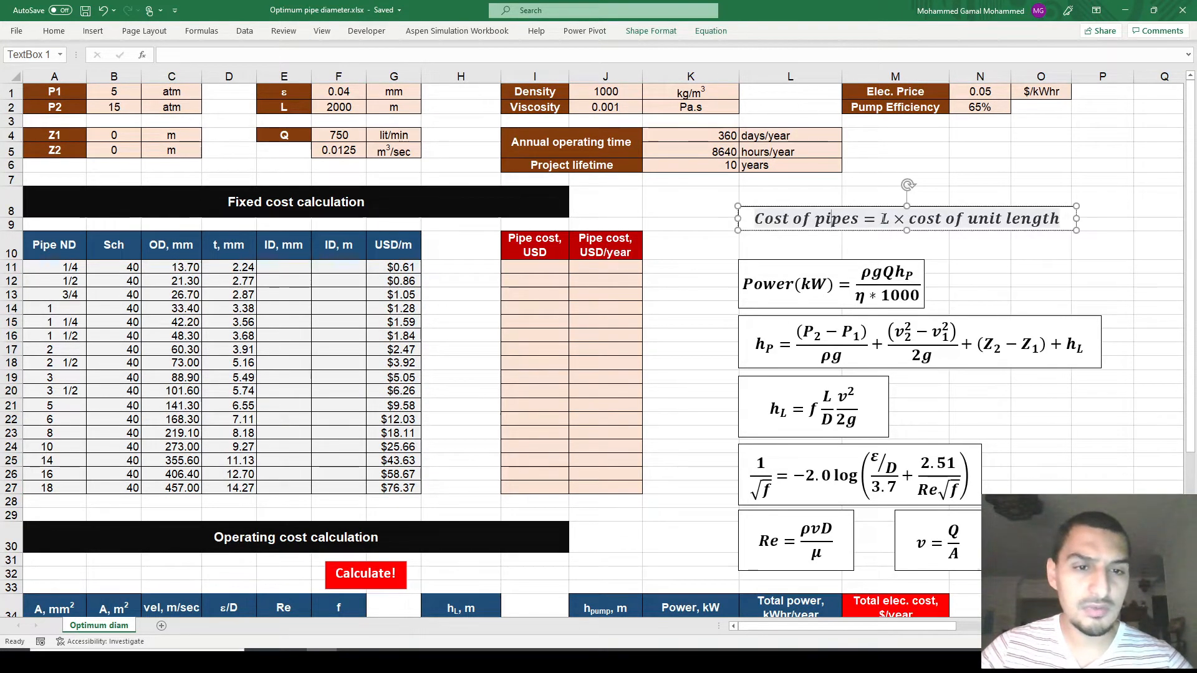
{"action": "double_click", "coordinate": [884, 218]}
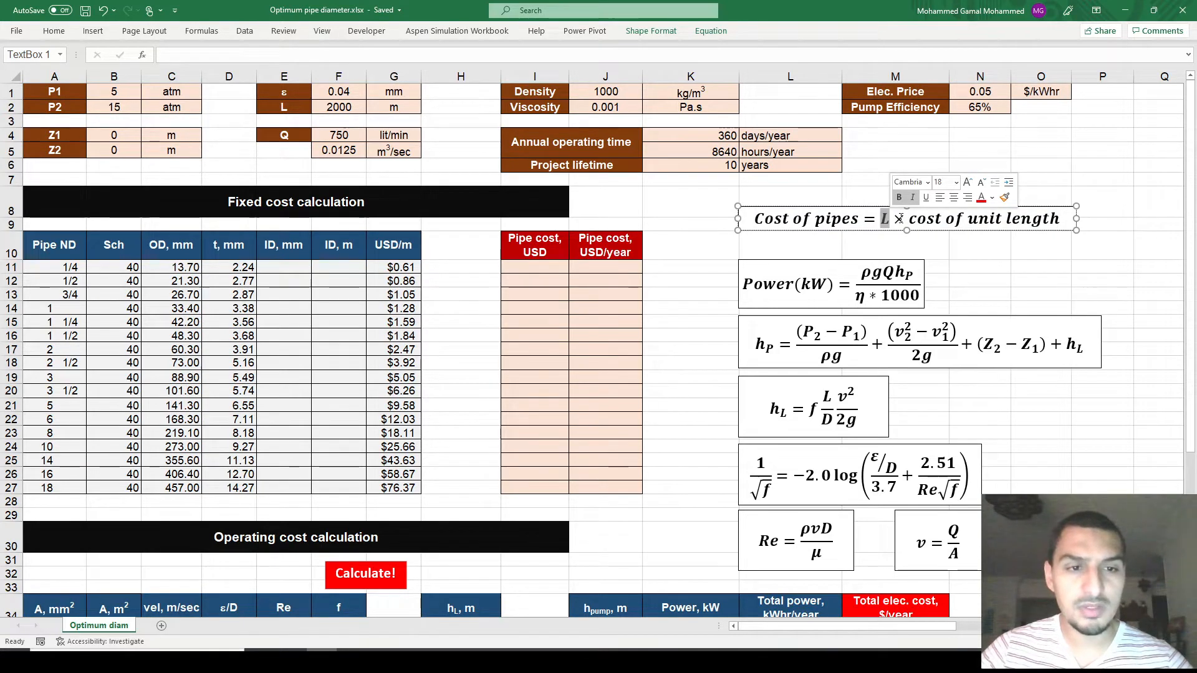
{"action": "left_click_drag", "start_coordinate": [912, 219], "coordinate": [1060, 219]}
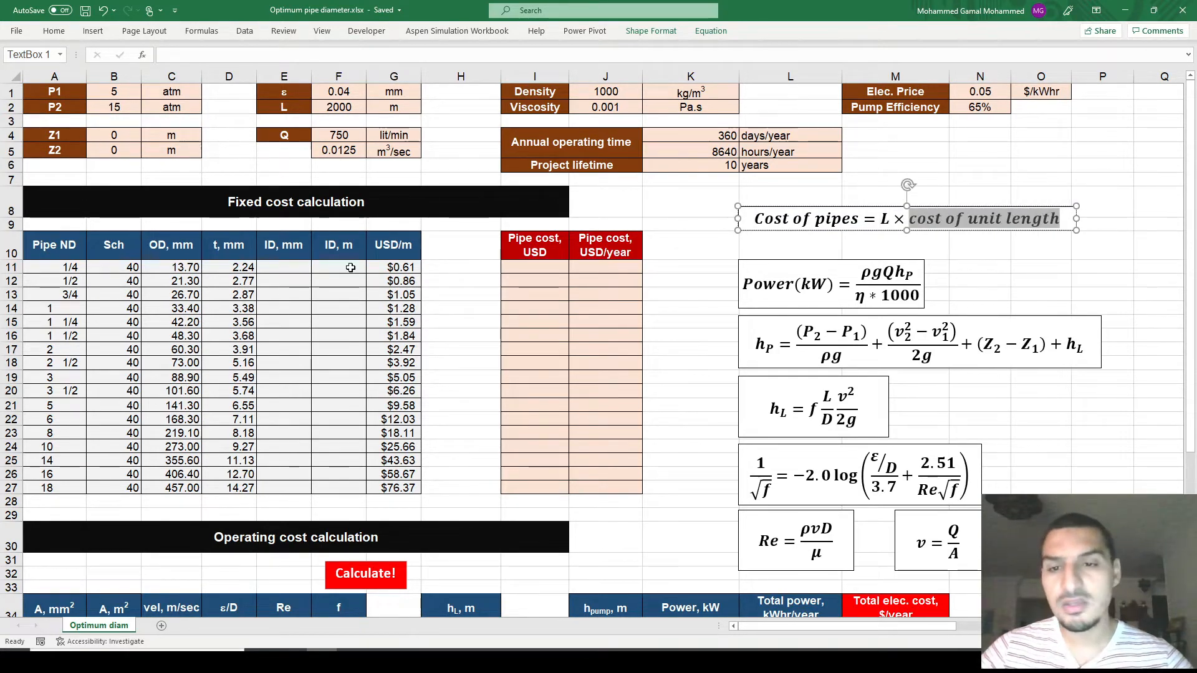
{"action": "left_click", "coordinate": [399, 266]}
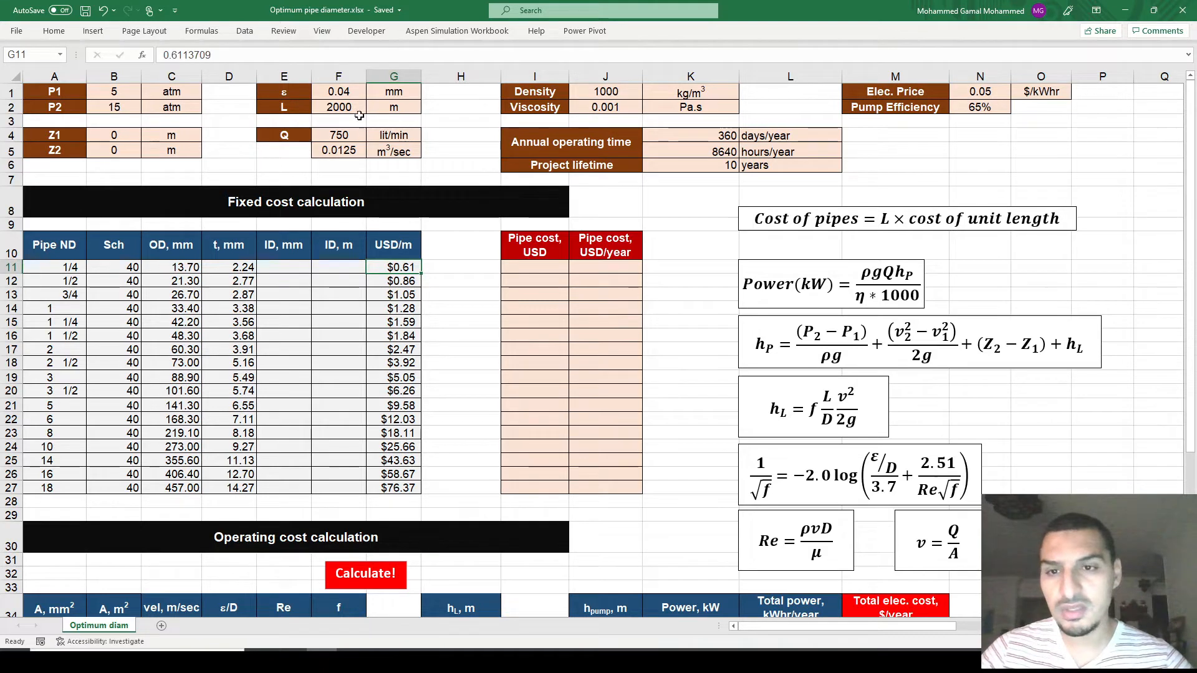
- Calculate the first pipe cost in I11 with the formula =G11*$F$2, keeping the pipe length reference absolute
{"action": "left_click", "coordinate": [546, 265]}
{"action": "type", "text": "="}
{"action": "key", "text": "Left"}
{"action": "key", "text": "Left"}
{"action": "type", "text": "*"}
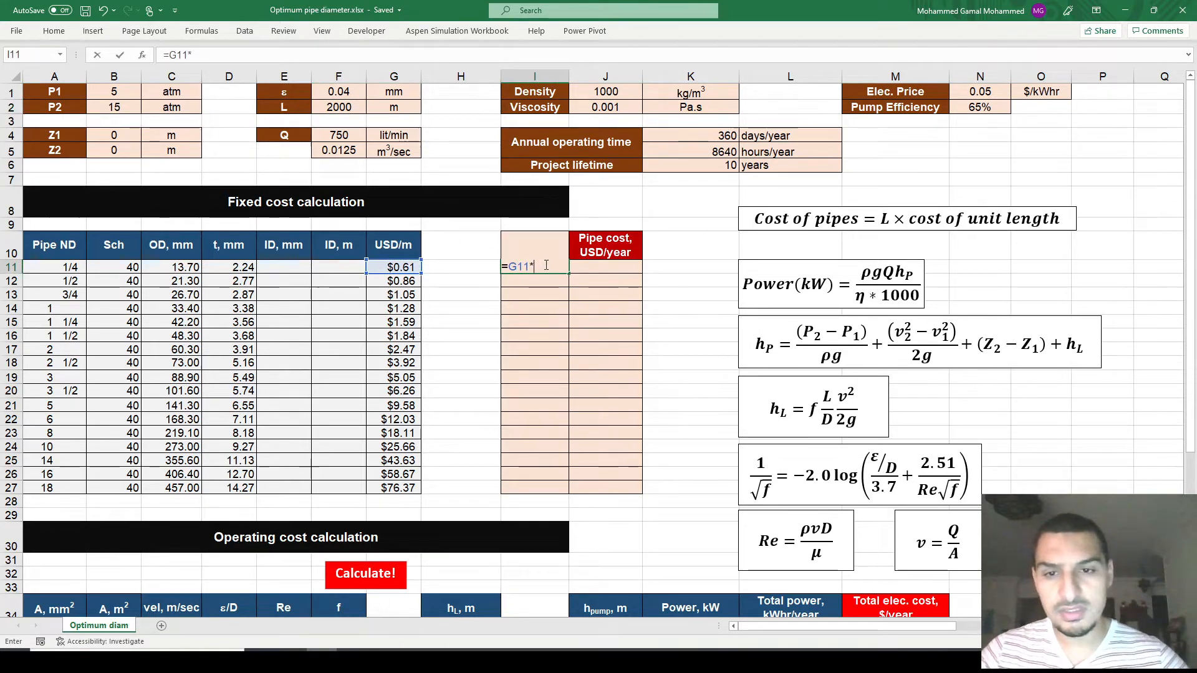
{"action": "left_click", "coordinate": [349, 106]}
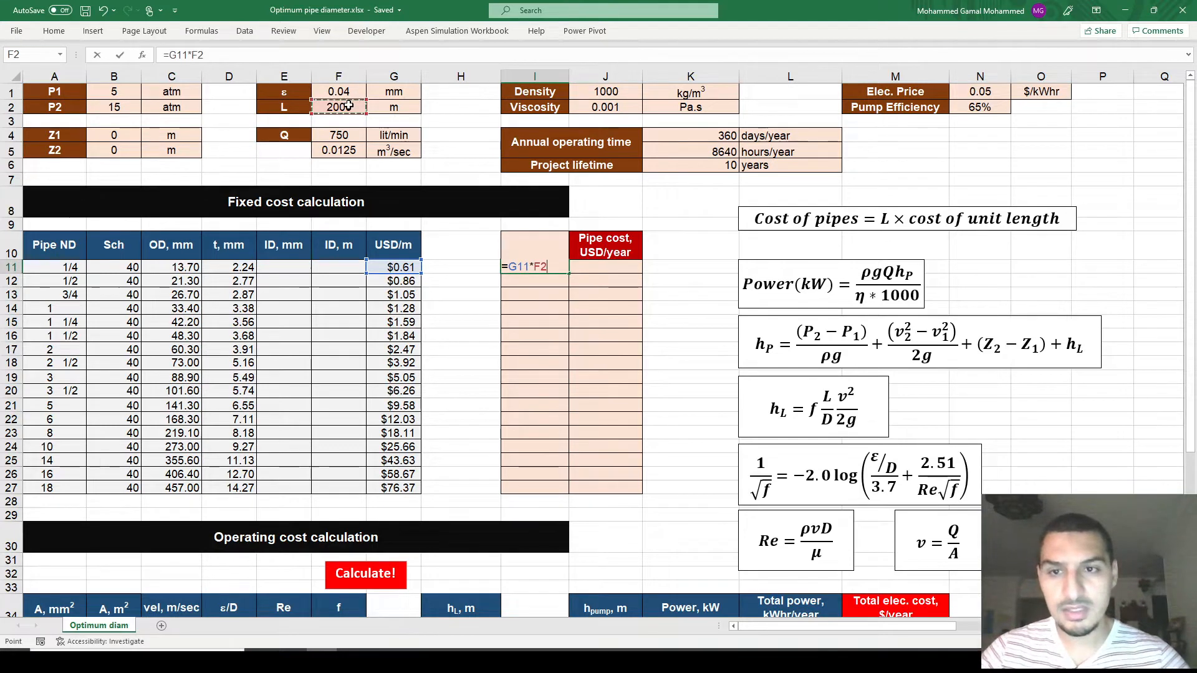
{"action": "key", "text": "F4"}
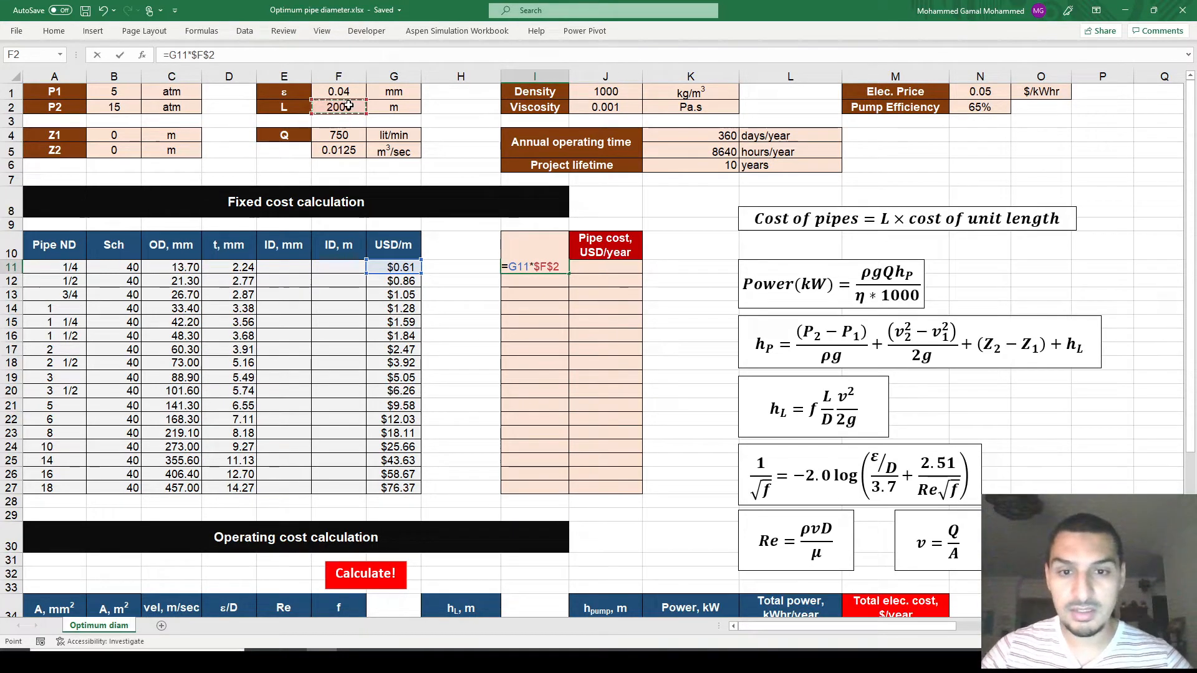
{"action": "key", "text": "ctrl+Return"}
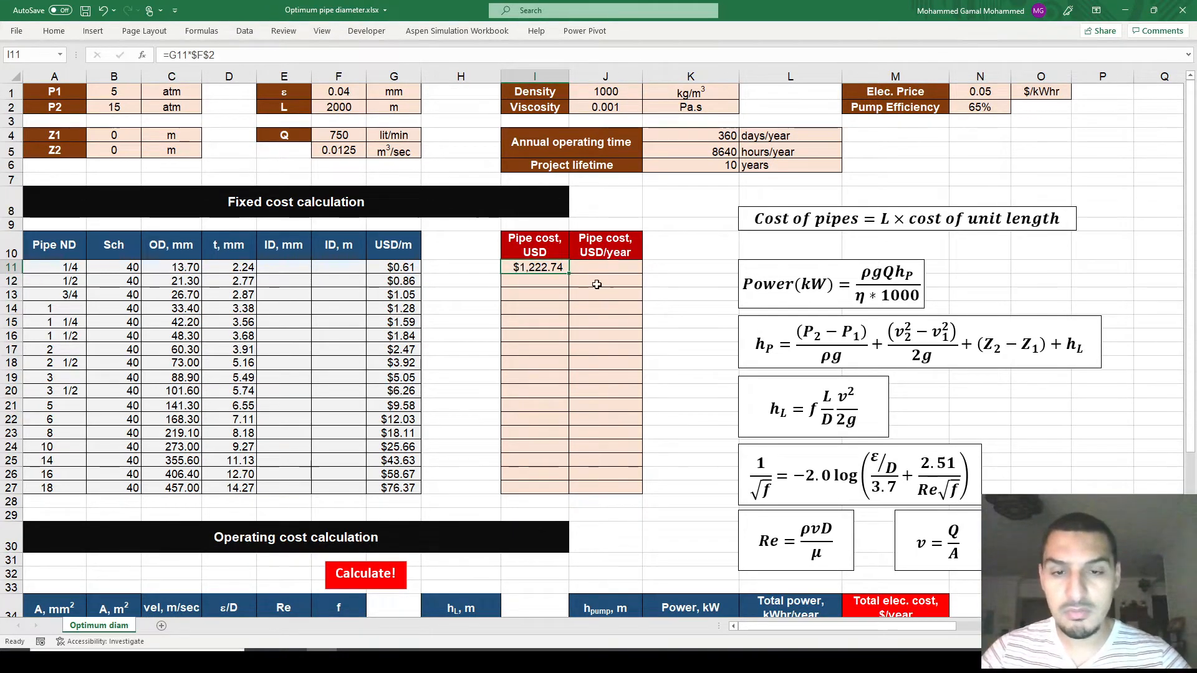
- Fill the pipe cost formula down to I27 and fit column I's width to its contents
{"action": "left_click_drag", "start_coordinate": [569, 274], "coordinate": [566, 489]}
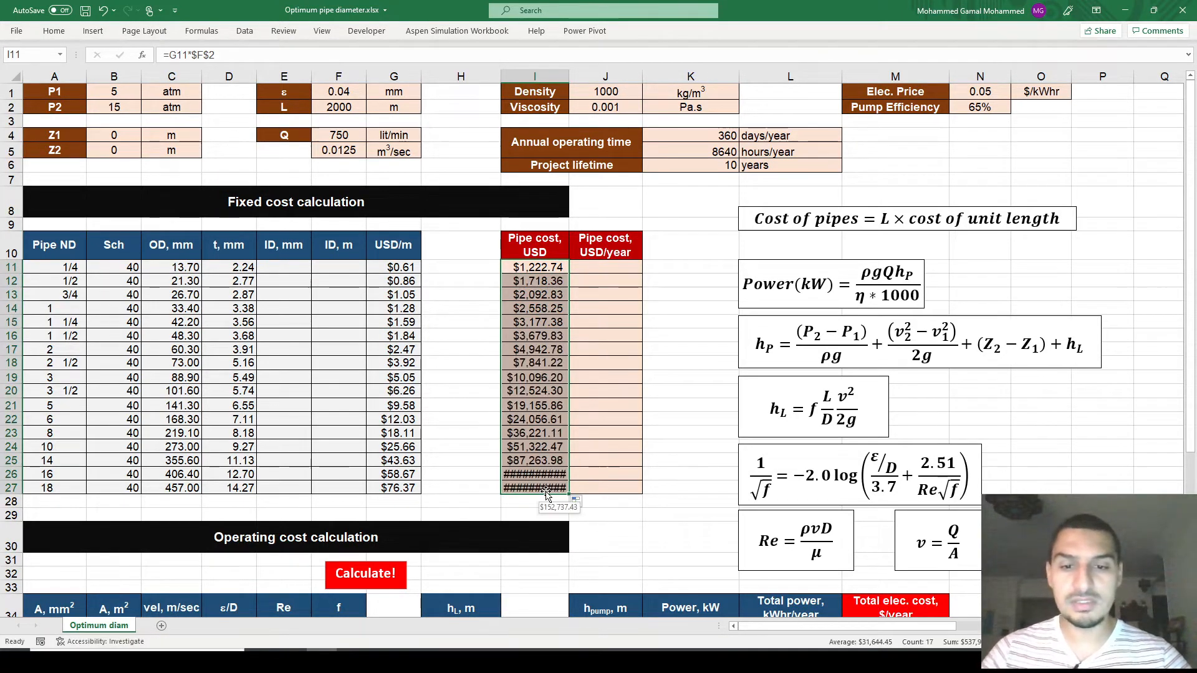
{"action": "double_click", "coordinate": [570, 76]}
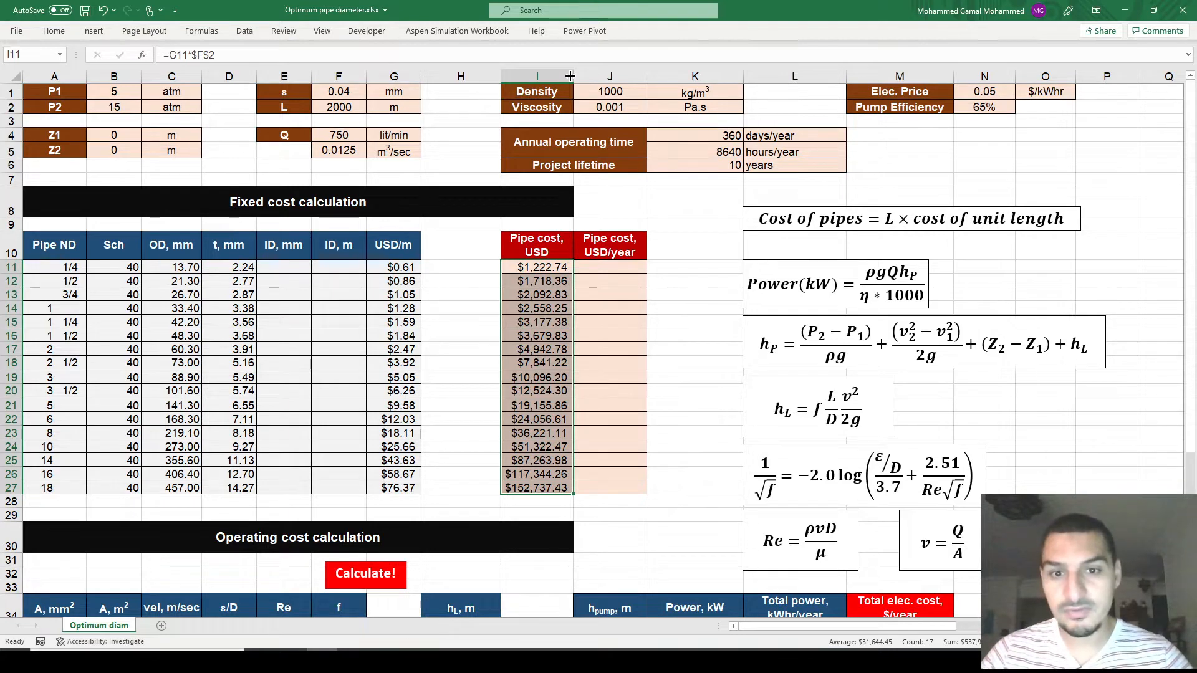
- Calculate the annual pipe cost in J11 as =I11/$K$6 and fill the formula down to J27
{"action": "key", "text": "Right"}
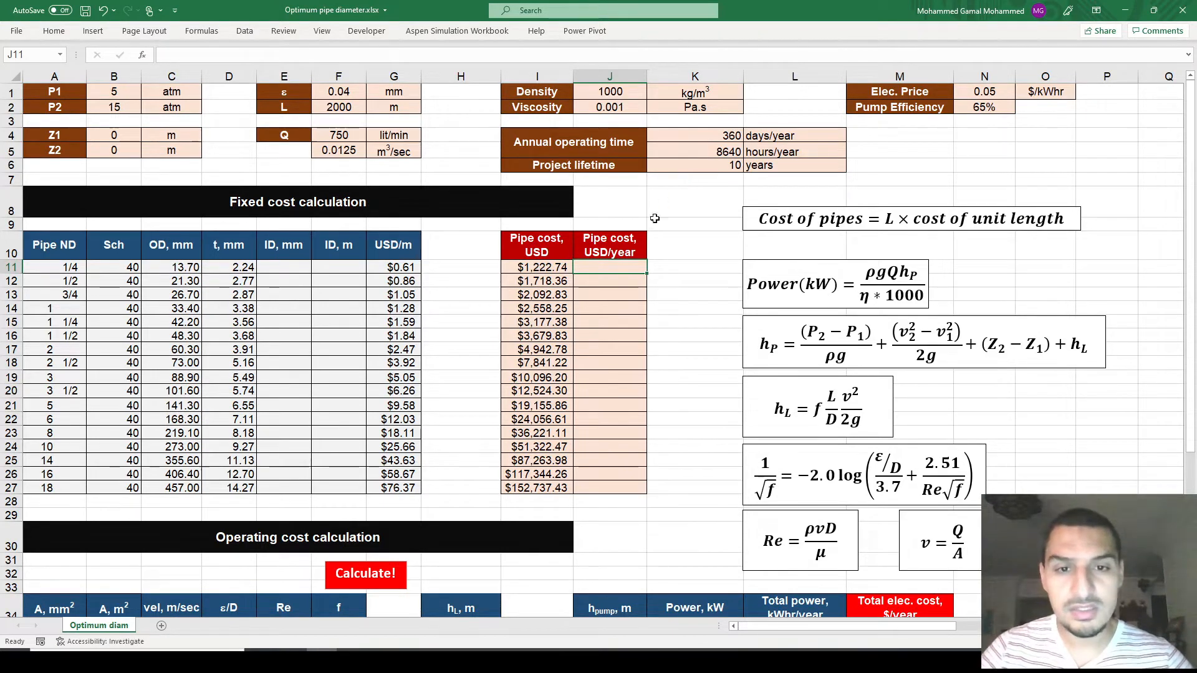
{"action": "type", "text": "="}
{"action": "key", "text": "Left"}
{"action": "type", "text": "/"}
{"action": "key", "text": "Right"}
{"action": "key", "text": "Up"}
{"action": "key", "text": "Up"}
{"action": "key", "text": "Up"}
{"action": "key", "text": "Up"}
{"action": "key", "text": "Up"}
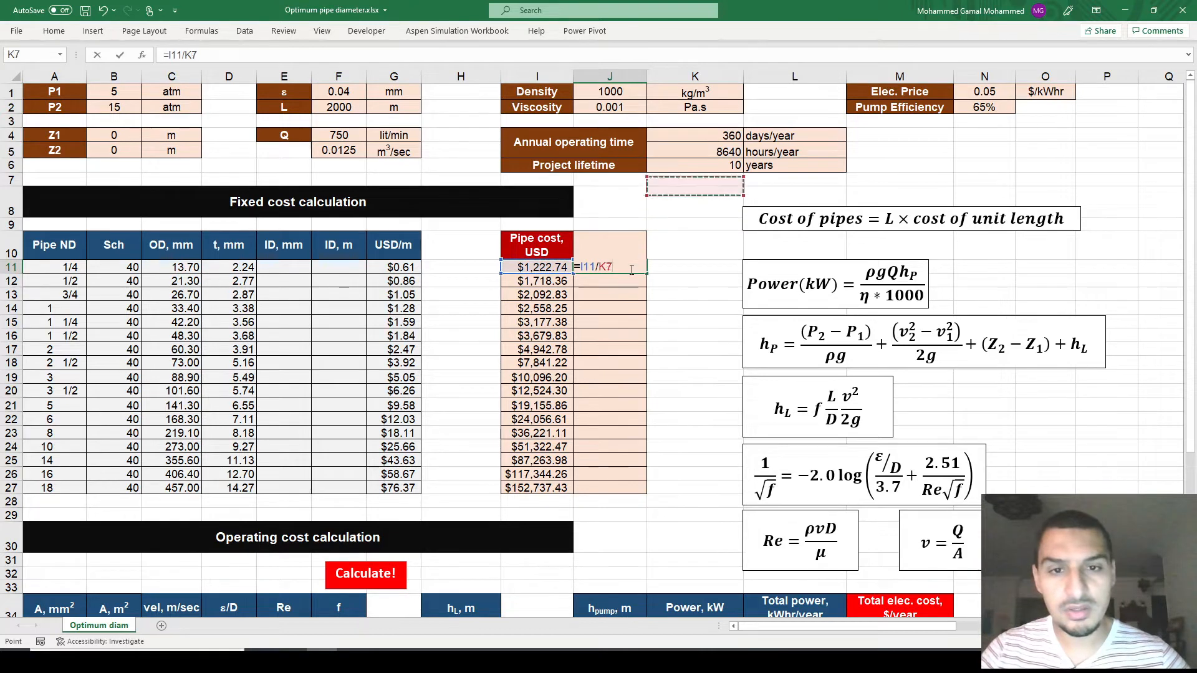
{"action": "key", "text": "F4"}
{"action": "key", "text": "ctrl+Return"}
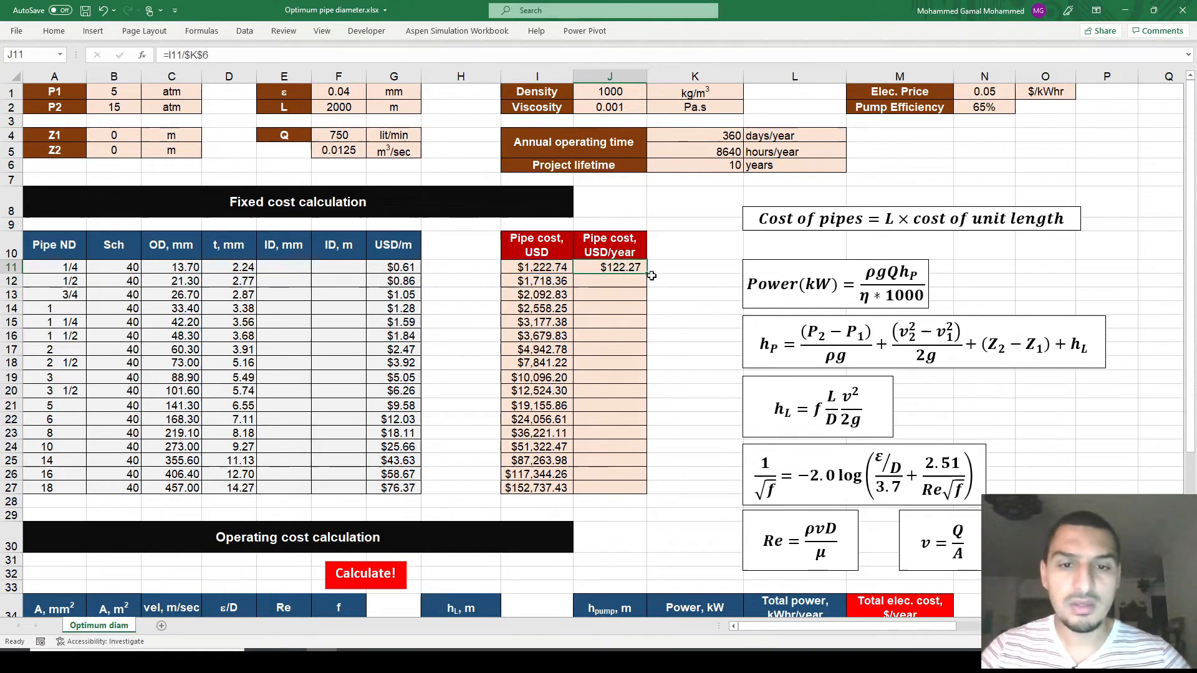
{"action": "double_click", "coordinate": [651, 276]}
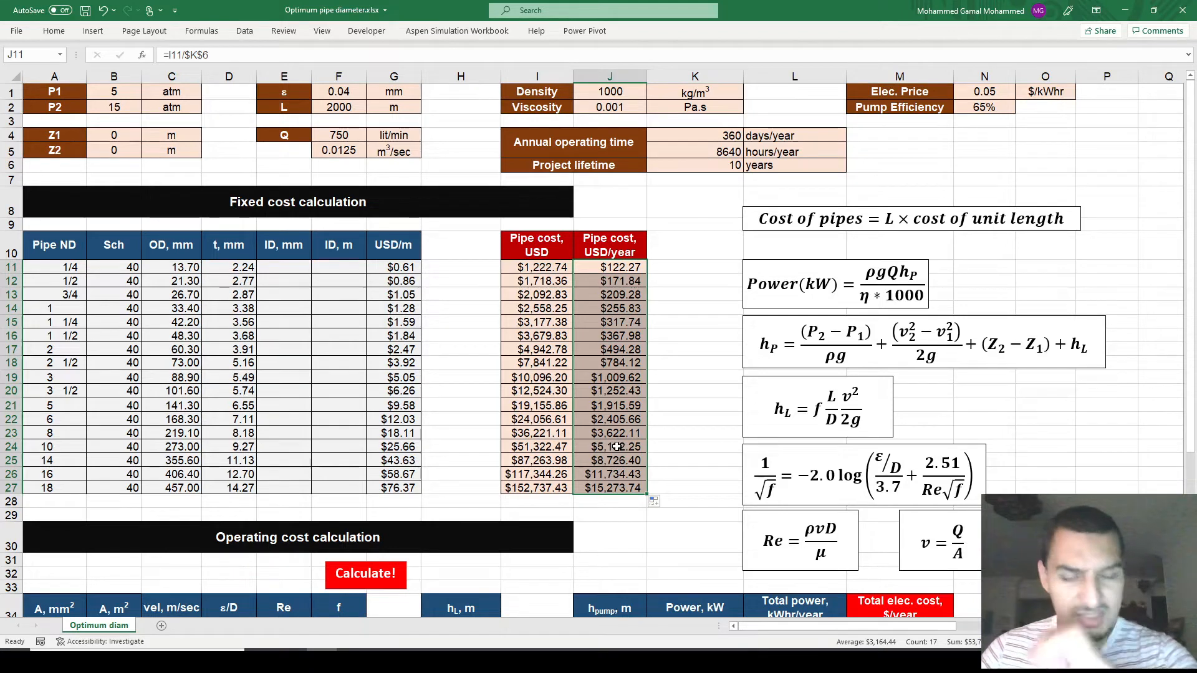
- Select the annual pipe cost column with its heading, J10:J27, to review the results
{"action": "key", "text": "Up"}
{"action": "key", "text": "Down"}
{"action": "key", "text": "Up"}
{"action": "key", "text": "Down"}
{"action": "key", "text": "Up"}
{"action": "key", "text": "shift+Down"}
{"action": "key", "text": "shift+Down"}
{"action": "key", "text": "shift+Down"}
{"action": "key", "text": "shift+Down"}
{"action": "key", "text": "shift+Down"}
{"action": "key", "text": "shift+Down"}
{"action": "key", "text": "shift+Down"}
{"action": "key", "text": "shift+Down"}
{"action": "key", "text": "shift+Down"}
{"action": "key", "text": "shift+Down"}
{"action": "key", "text": "shift+Down"}
{"action": "key", "text": "shift+Down"}
{"action": "key", "text": "shift+Down"}
{"action": "key", "text": "shift+Down"}
{"action": "key", "text": "shift+Down"}
{"action": "key", "text": "shift+Down"}
{"action": "key", "text": "shift+Down"}
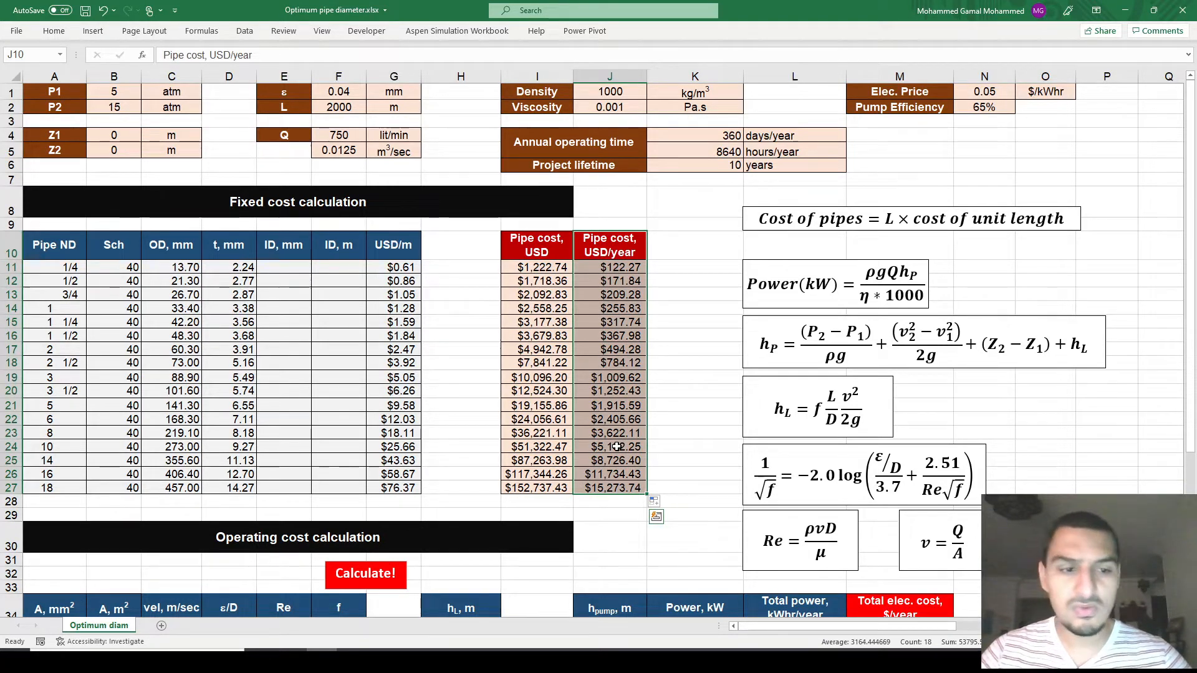
{"action": "scroll", "coordinate": [617, 446], "scroll_direction": "down", "scroll_amount": 1}
{"action": "key", "text": "ctrl+q"}
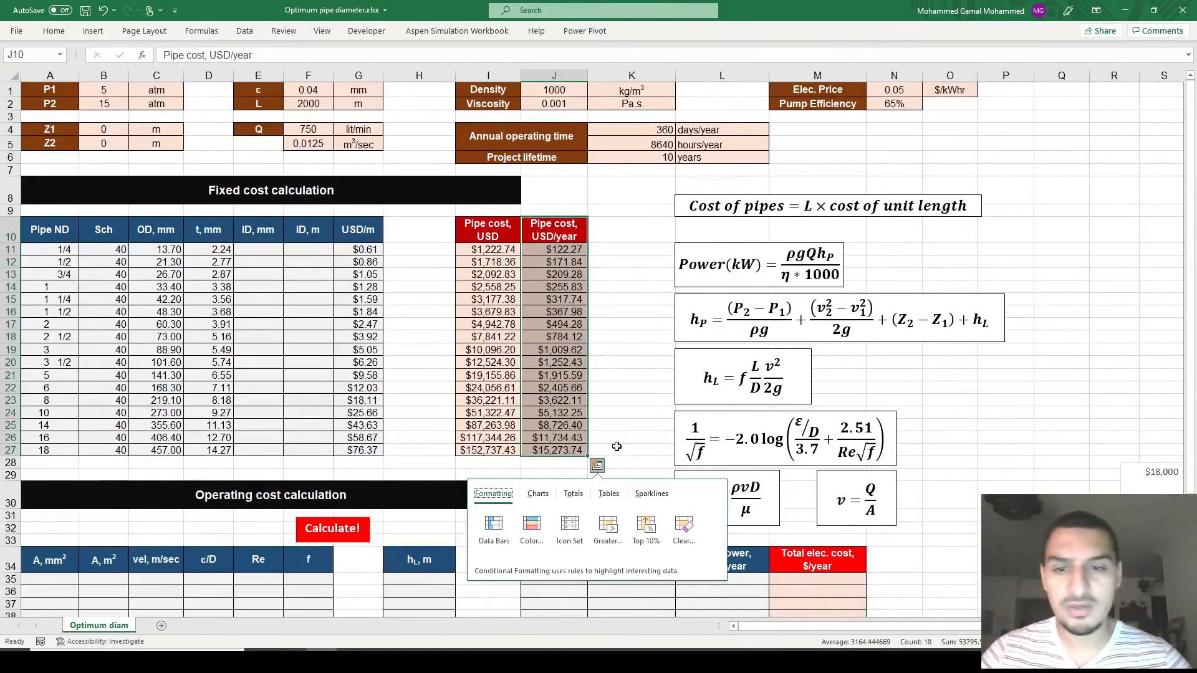
{"action": "left_click", "coordinate": [630, 361]}
{"action": "left_click", "coordinate": [529, 367]}
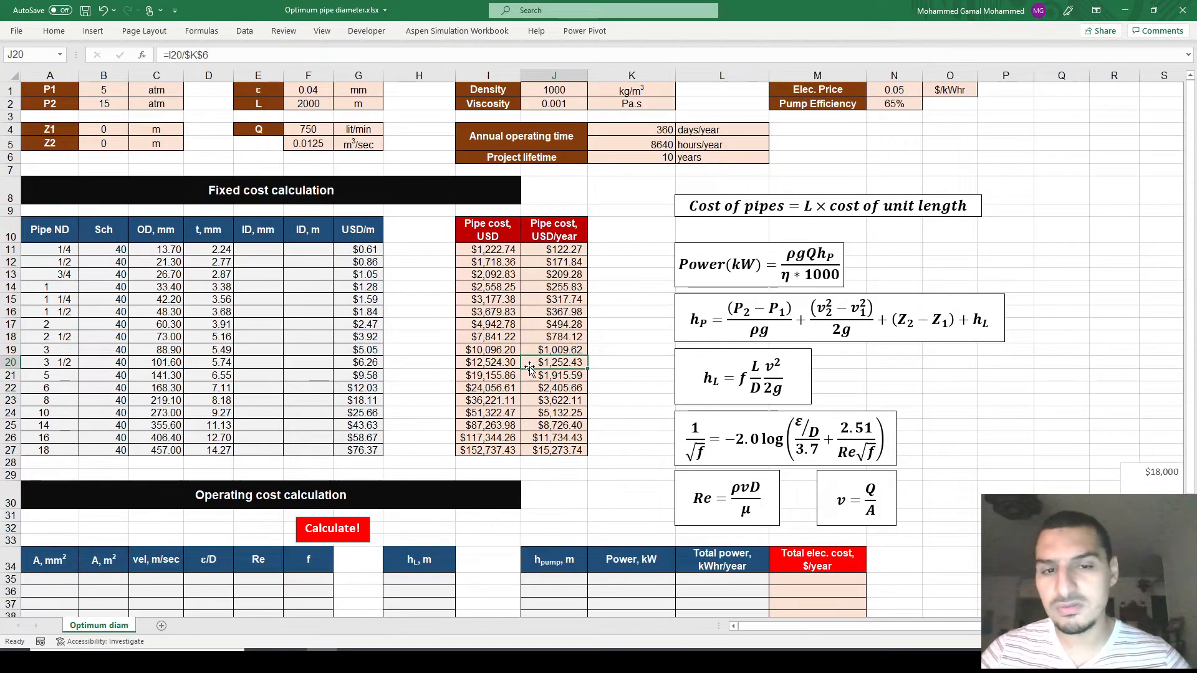
{"action": "key", "text": "Left"}
{"action": "key", "text": "Left"}
{"action": "key", "text": "Left"}
{"action": "key", "text": "Up"}
{"action": "key", "text": "Up"}
{"action": "key", "text": "Up"}
{"action": "key", "text": "Up"}
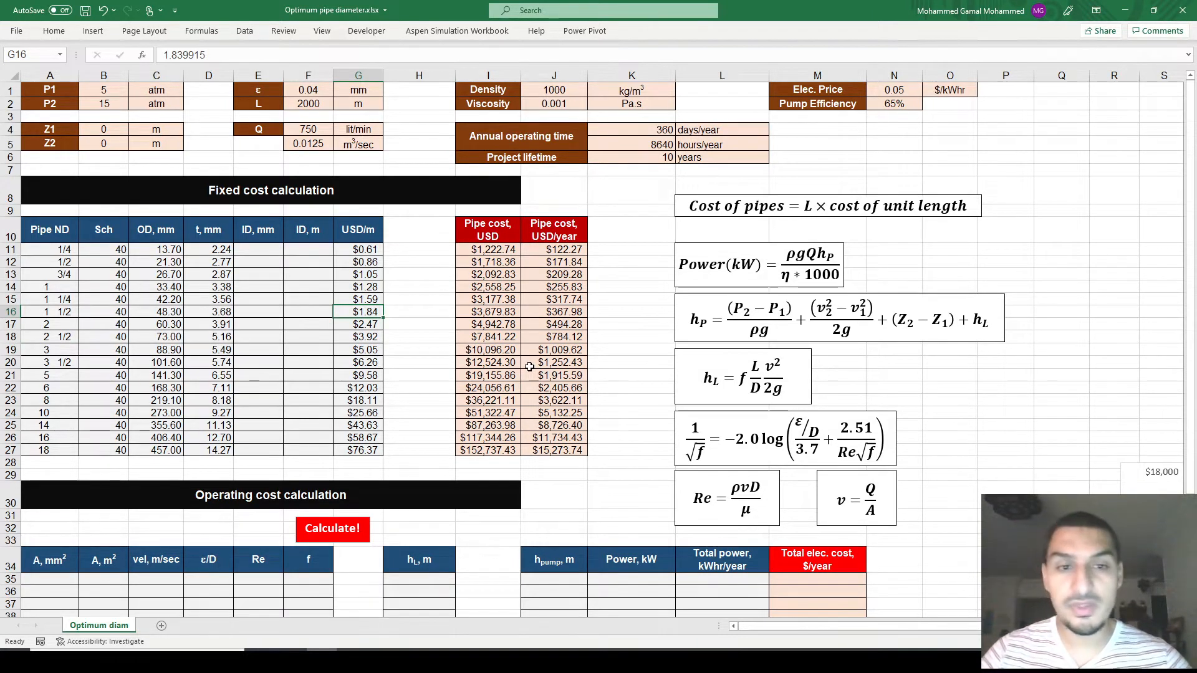
- Examine the pump power formula, the pump head formula behind its hP term, and the head loss formula with its velocity term
{"action": "left_click", "coordinate": [836, 252]}
{"action": "left_click_drag", "start_coordinate": [836, 252], "coordinate": [712, 262]}
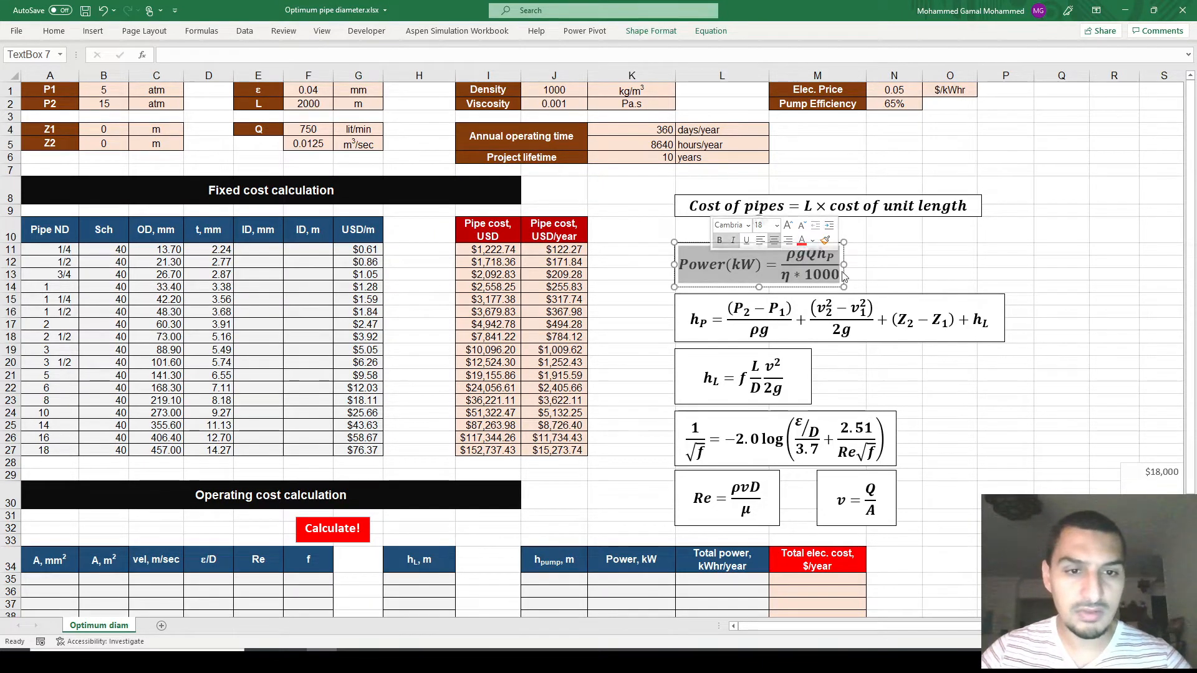
{"action": "left_click_drag", "start_coordinate": [814, 254], "coordinate": [836, 259]}
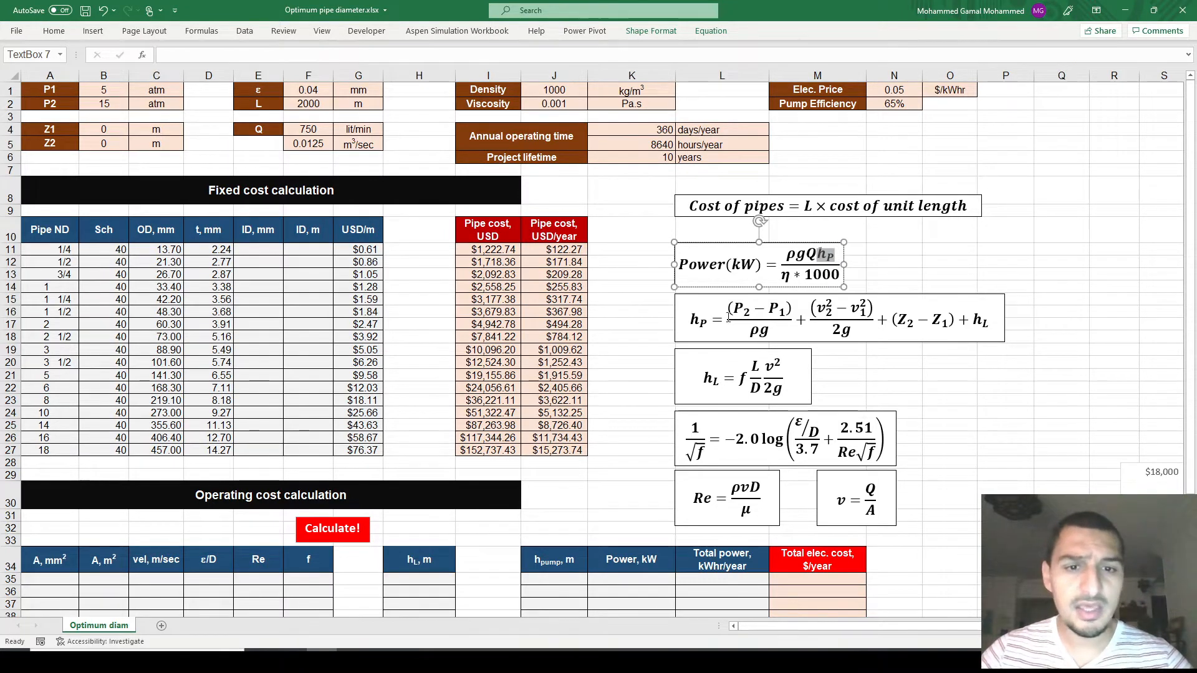
{"action": "double_click", "coordinate": [701, 320]}
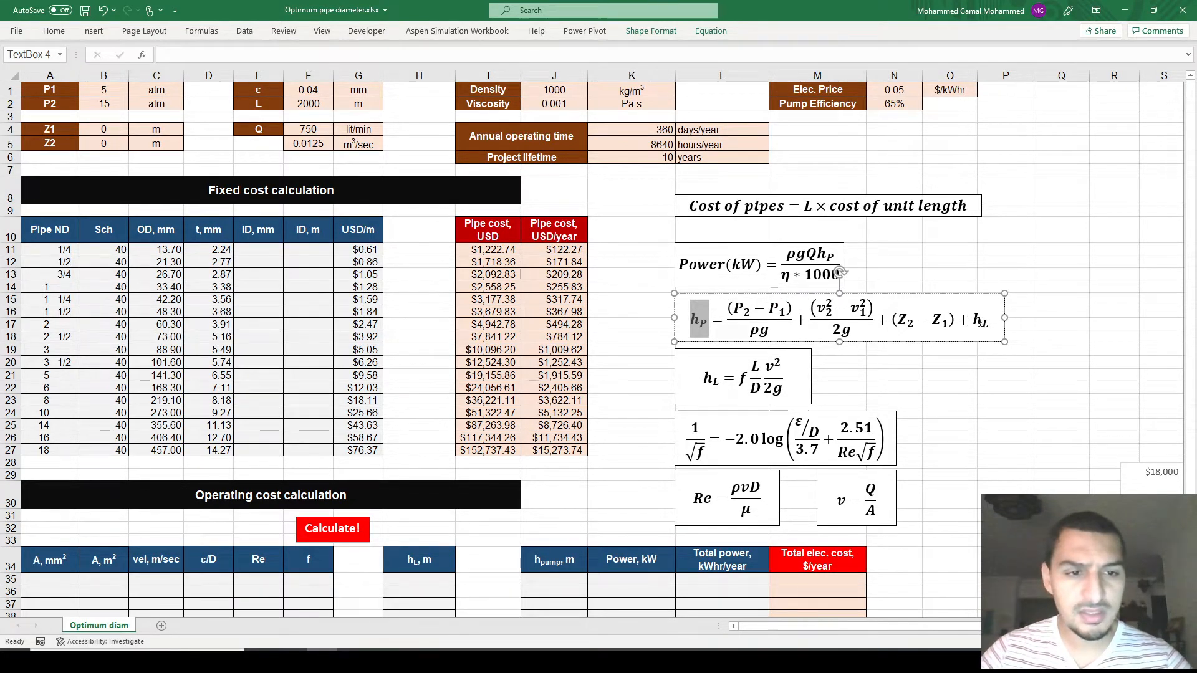
{"action": "left_click", "coordinate": [981, 320], "text": "shift"}
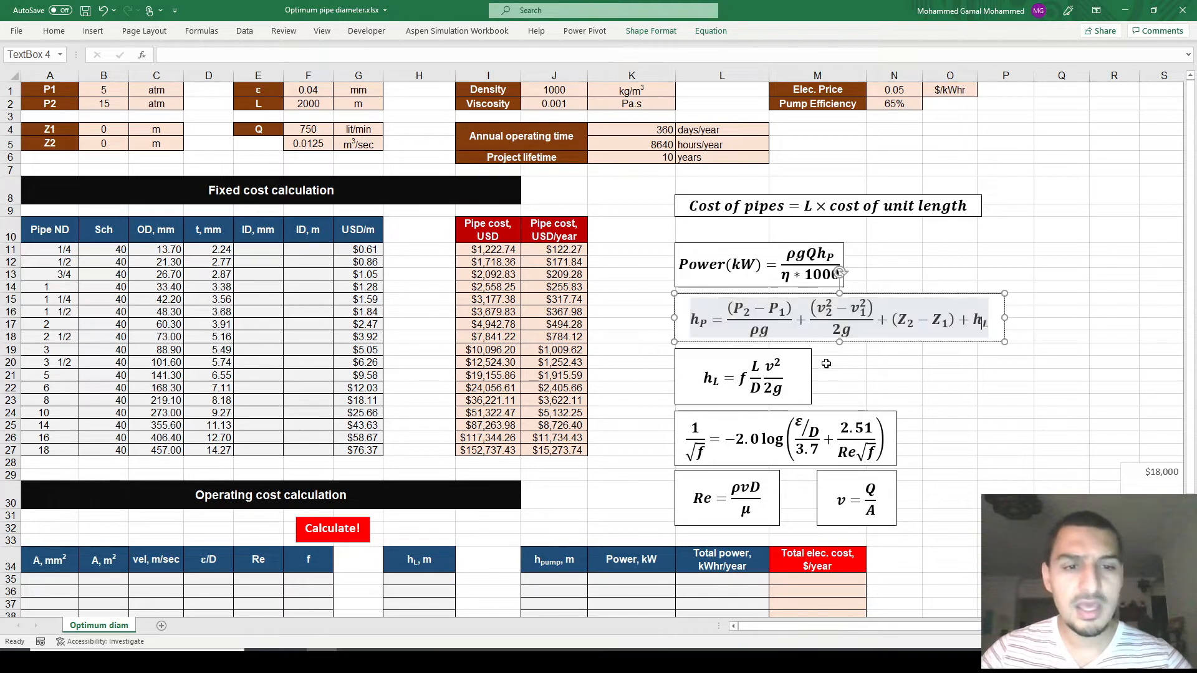
{"action": "left_click", "coordinate": [706, 381]}
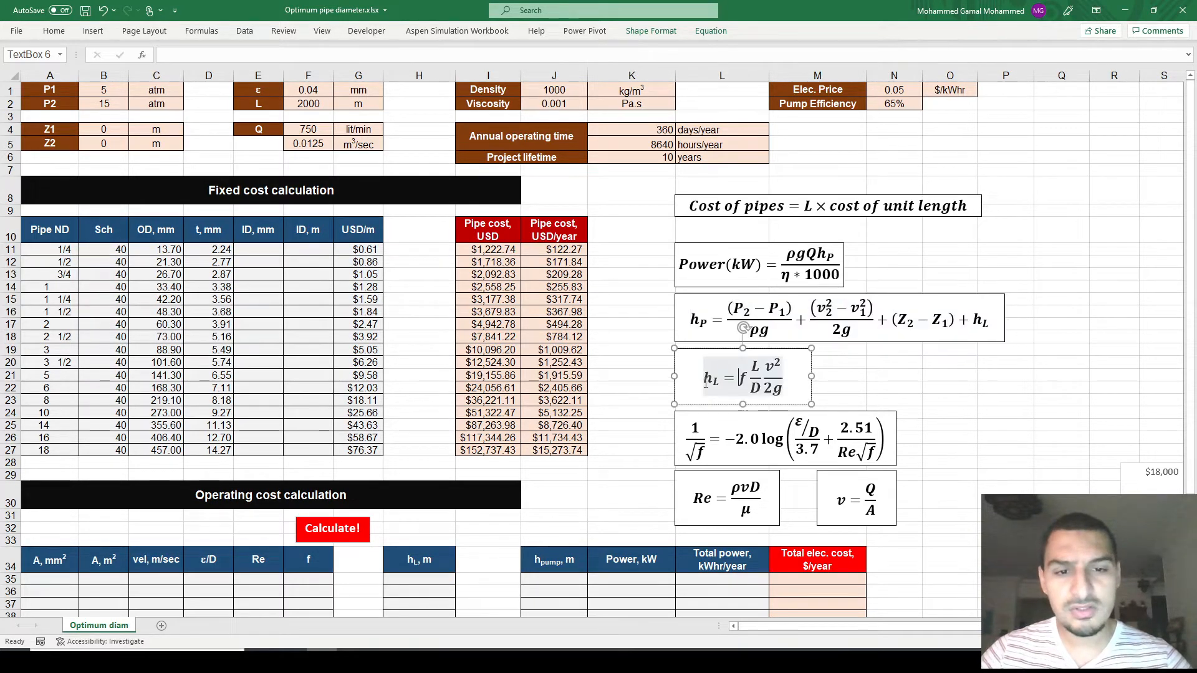
{"action": "double_click", "coordinate": [775, 365]}
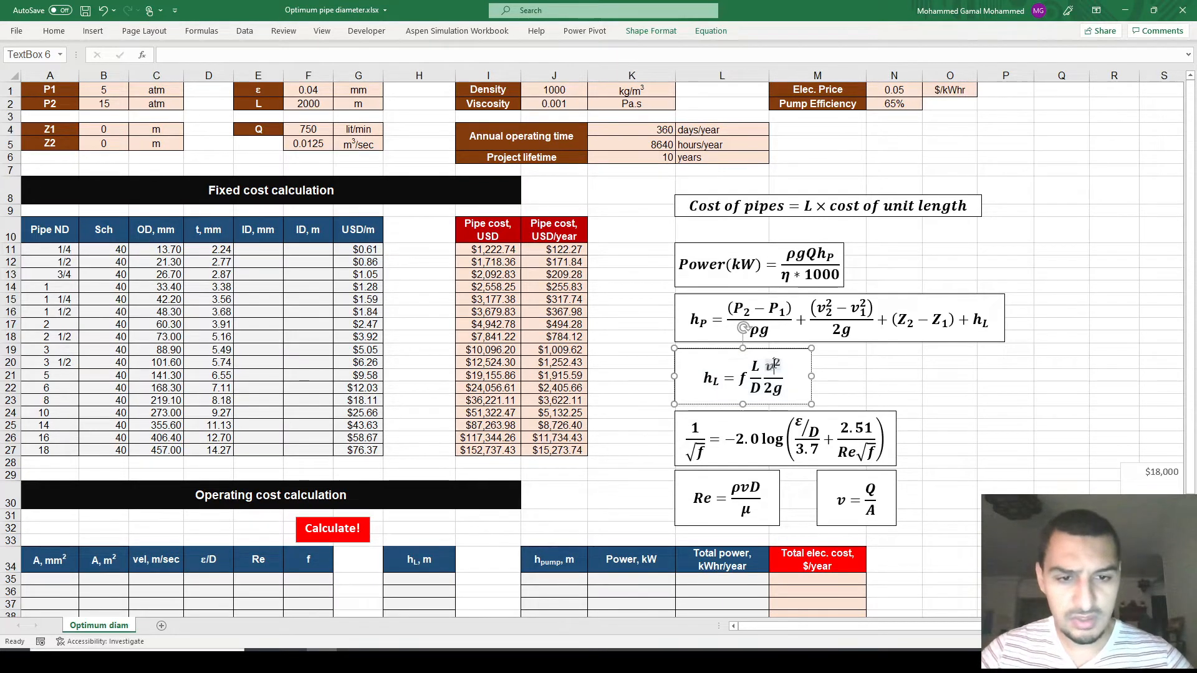
- Examine the friction factor term in the head loss formula, the velocity formula Q/A and the friction factor equation
{"action": "left_click", "coordinate": [743, 376]}
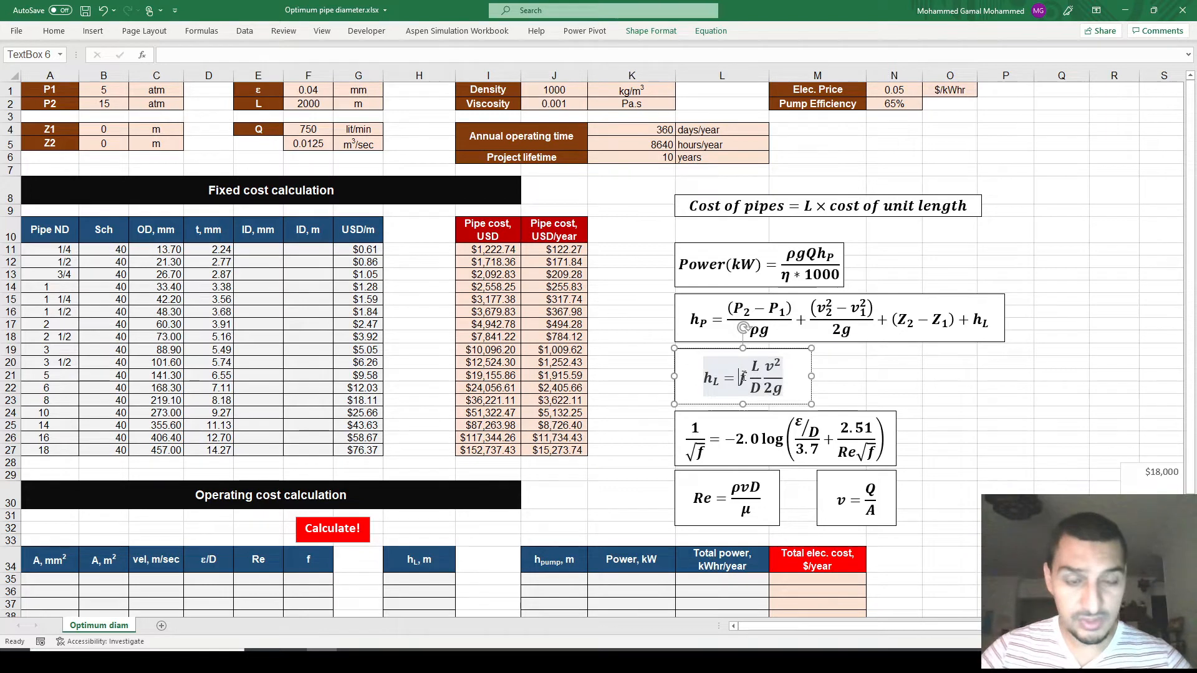
{"action": "left_click", "coordinate": [875, 502]}
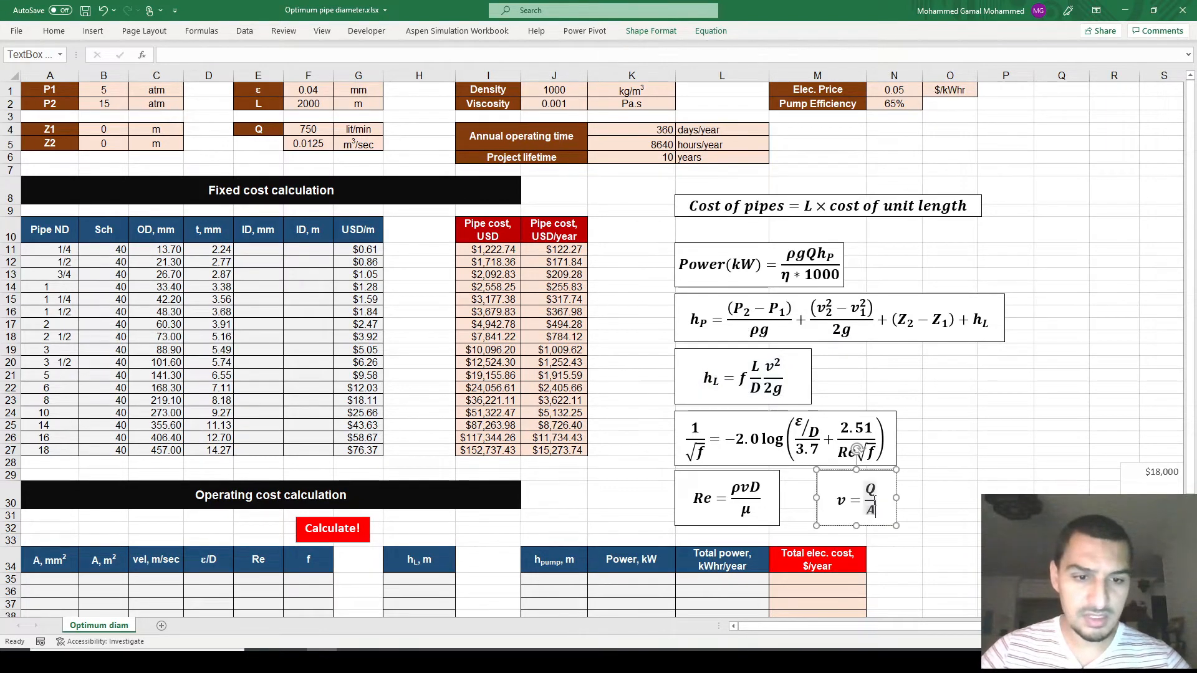
{"action": "left_click", "coordinate": [697, 430]}
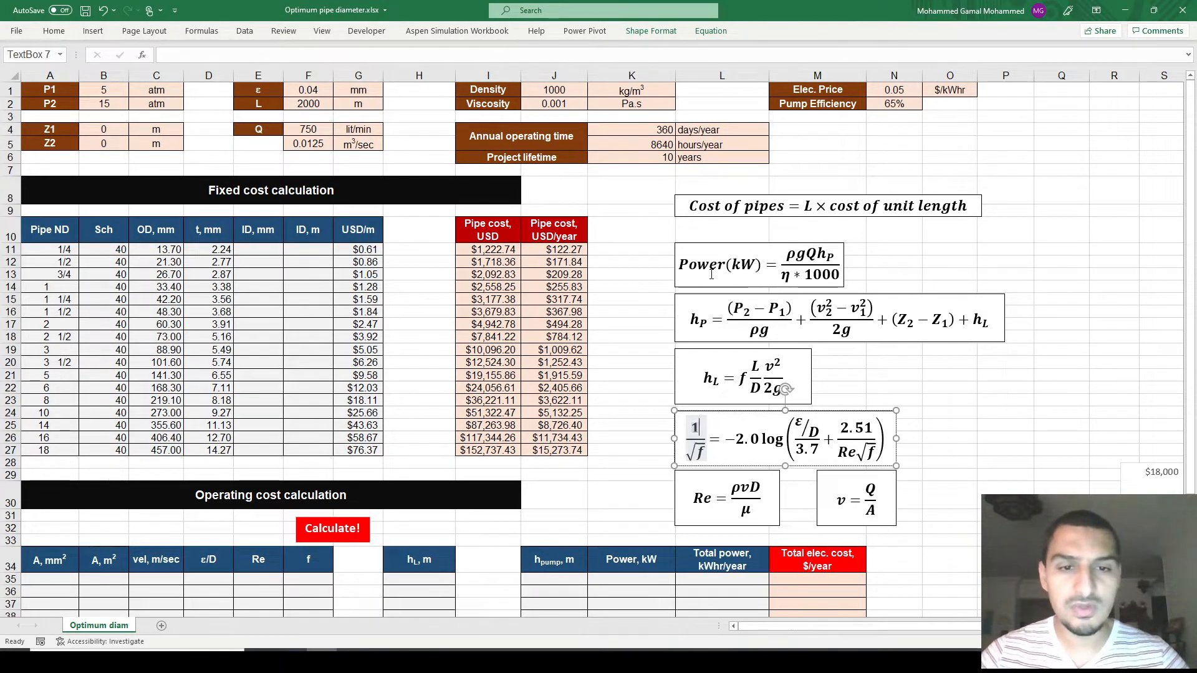
{"action": "left_click", "coordinate": [388, 401]}
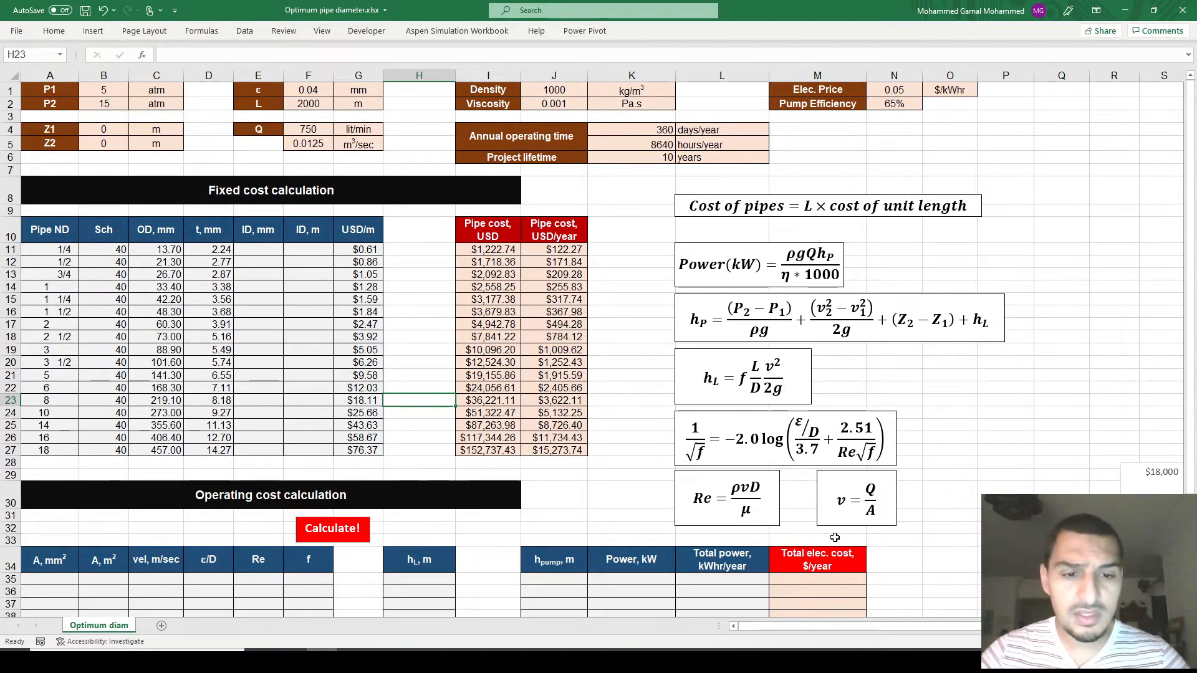
{"action": "left_click_drag", "start_coordinate": [877, 506], "coordinate": [867, 507]}
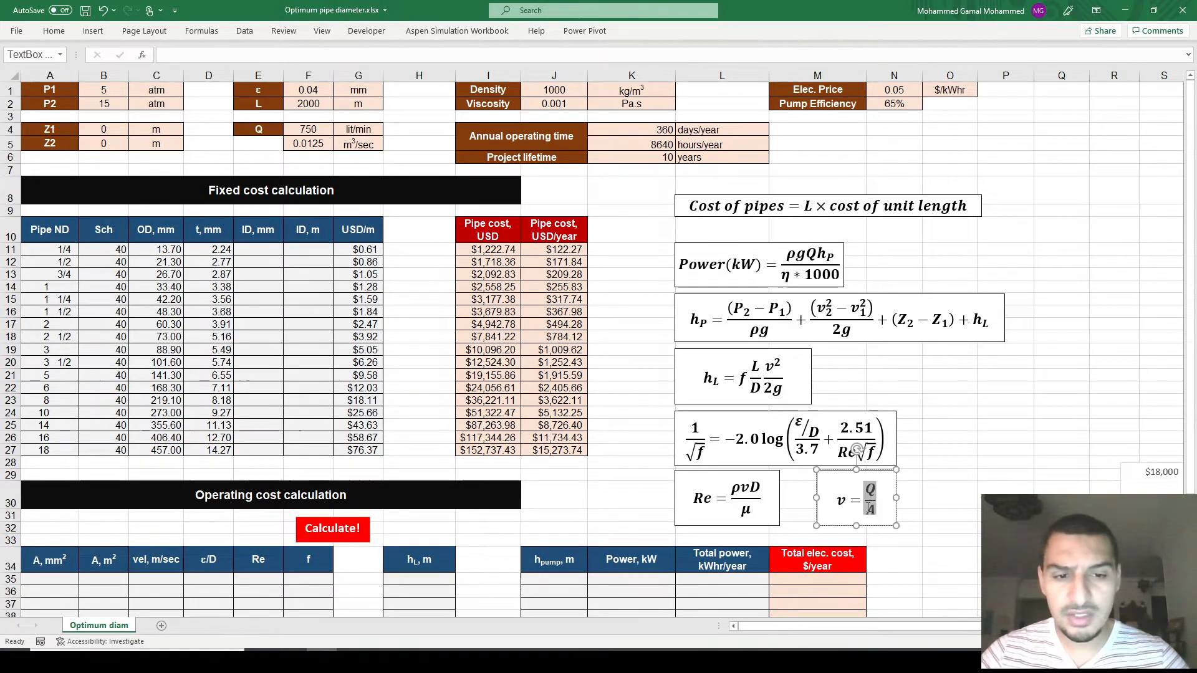
{"action": "left_click", "coordinate": [868, 507]}
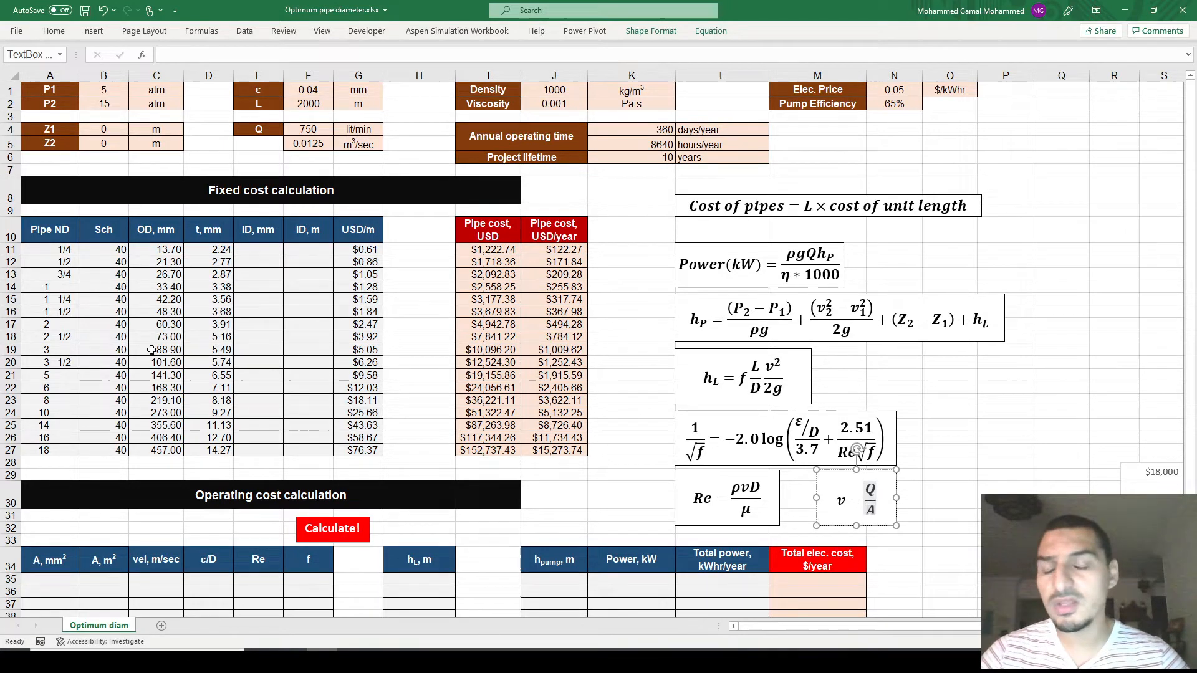
- Calculate the inner diameter in millimetres in E11 as =C11-2*D11 and fill the formula down to E27
{"action": "left_click", "coordinate": [272, 250]}
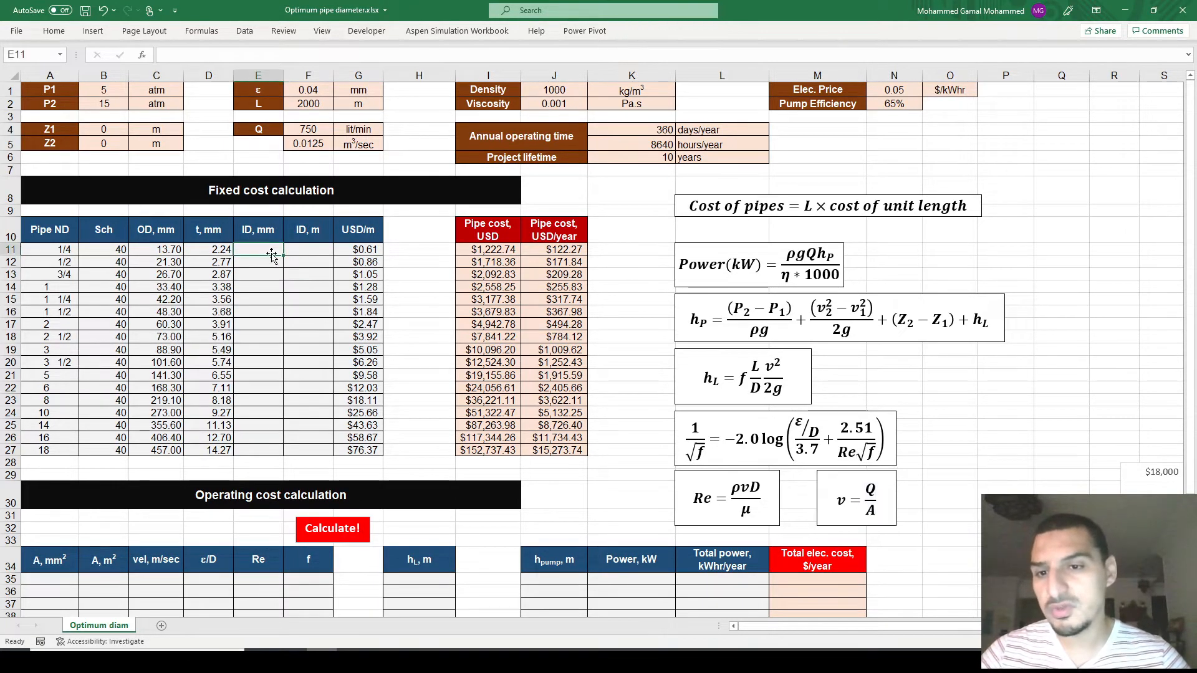
{"action": "type", "text": "="}
{"action": "key", "text": "Left"}
{"action": "key", "text": "Left"}
{"action": "type", "text": "-2*"}
{"action": "key", "text": "Left"}
{"action": "key", "text": "ctrl+Return"}
{"action": "double_click", "coordinate": [284, 257]}
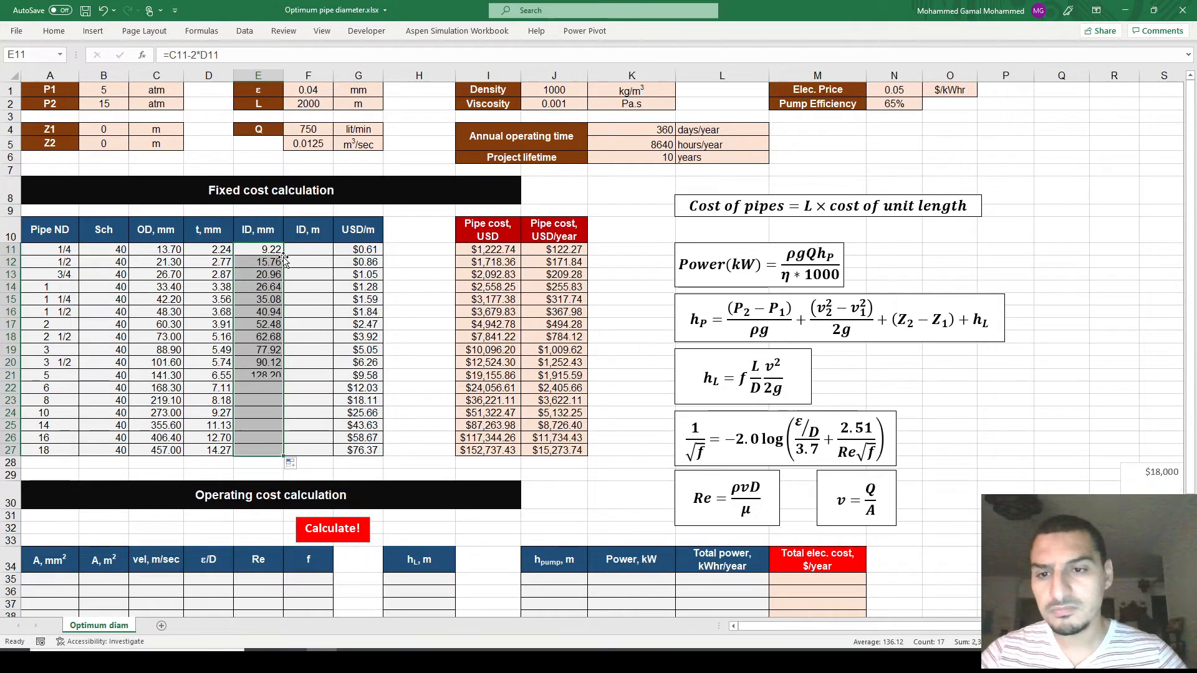
- Convert the inner diameter to metres in F11 with =E11/1000 and fill the formula down to F27
{"action": "left_click", "coordinate": [303, 250]}
{"action": "key", "text": "Left"}
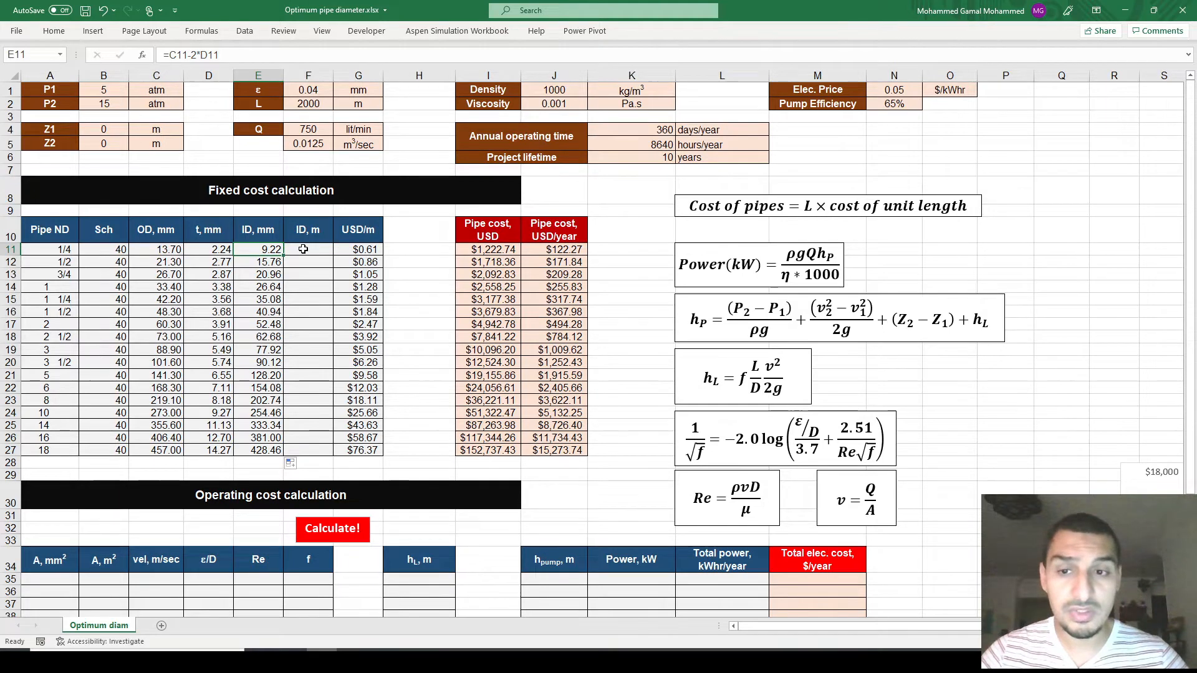
{"action": "left_click", "coordinate": [303, 249]}
{"action": "type", "text": "="}
{"action": "key", "text": "Left"}
{"action": "type", "text": "/1000"}
{"action": "key", "text": "Return"}
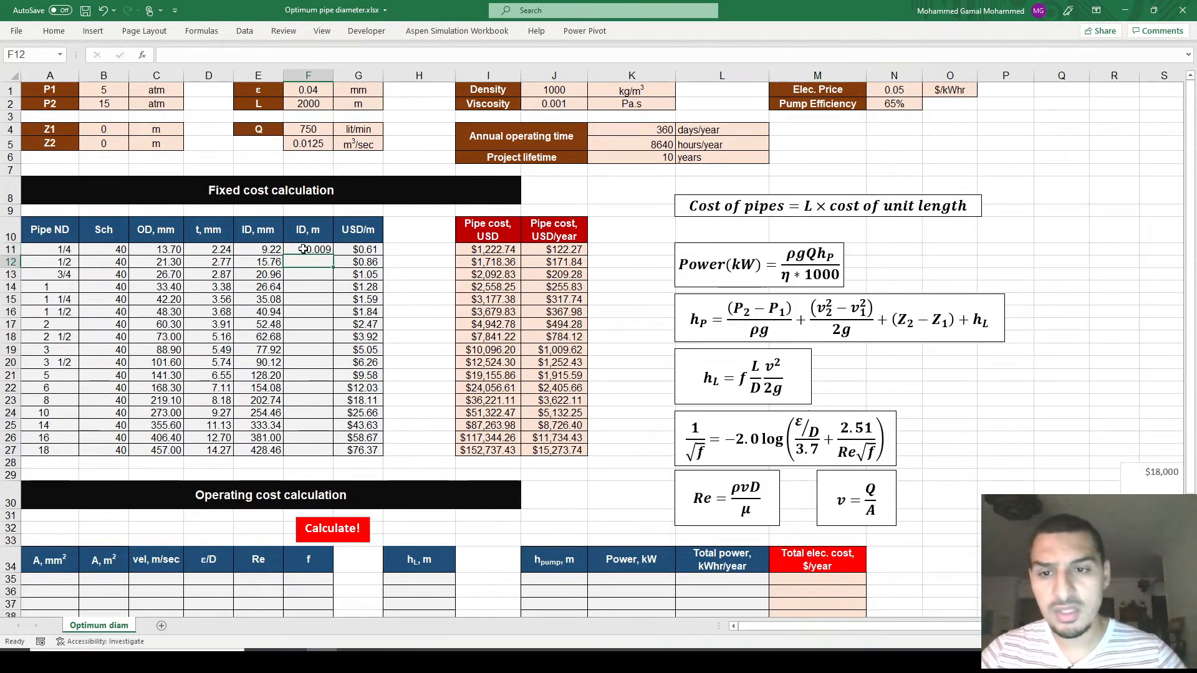
{"action": "left_click", "coordinate": [303, 249]}
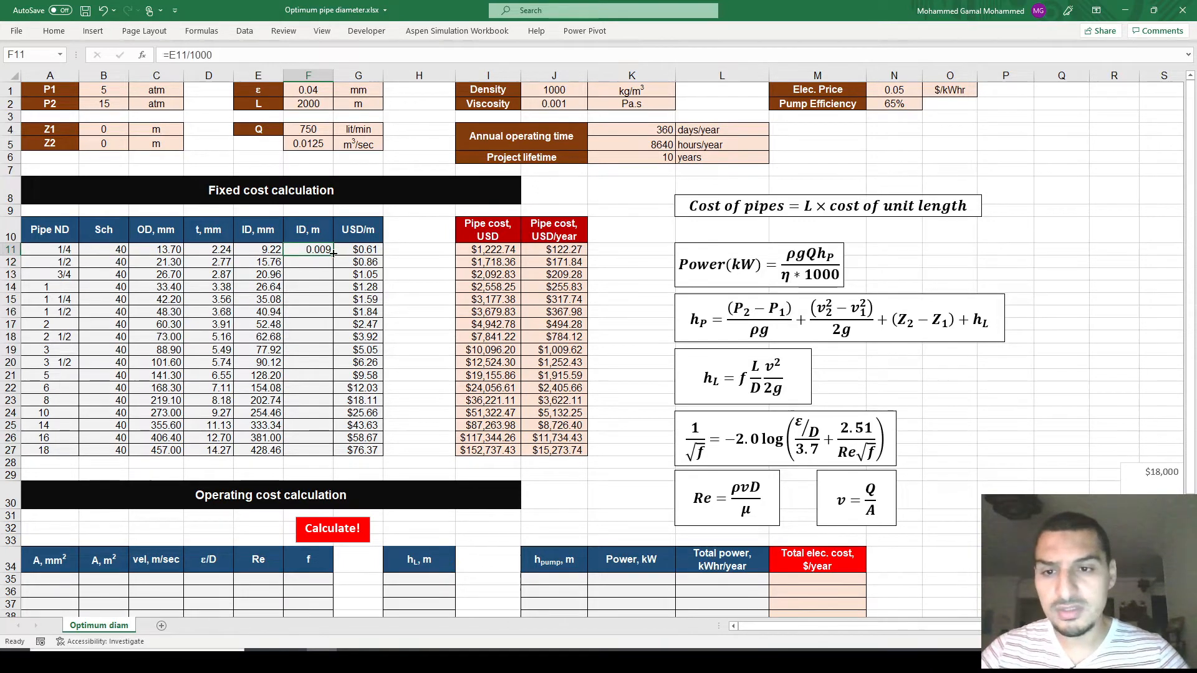
{"action": "double_click", "coordinate": [334, 255]}
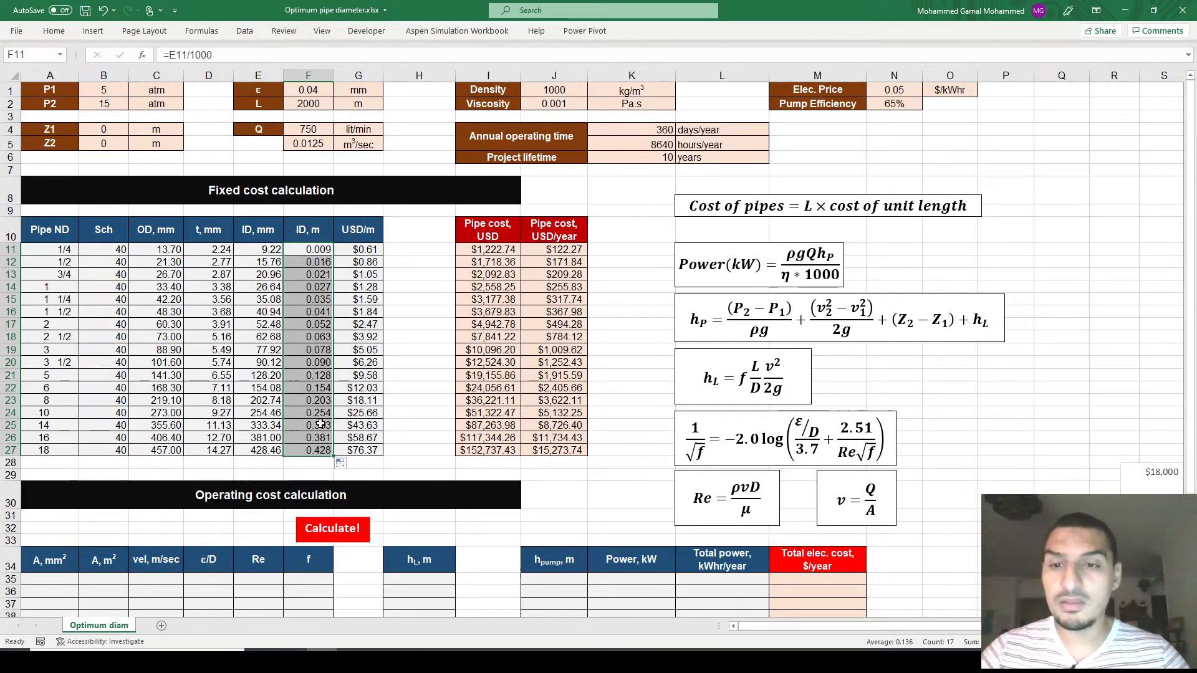
- Review the inner diameter formulas in F11 and E11, the ε/D term of the friction factor equation and the roughness in F1
{"action": "left_click", "coordinate": [316, 248]}
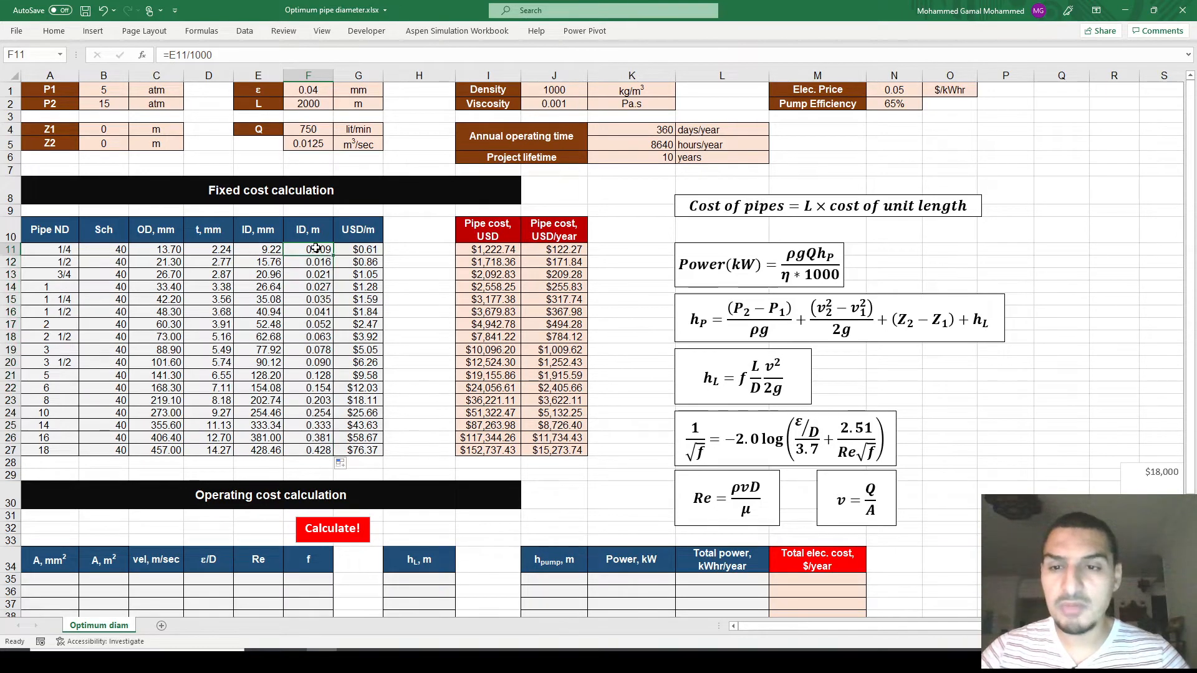
{"action": "left_click", "coordinate": [267, 249]}
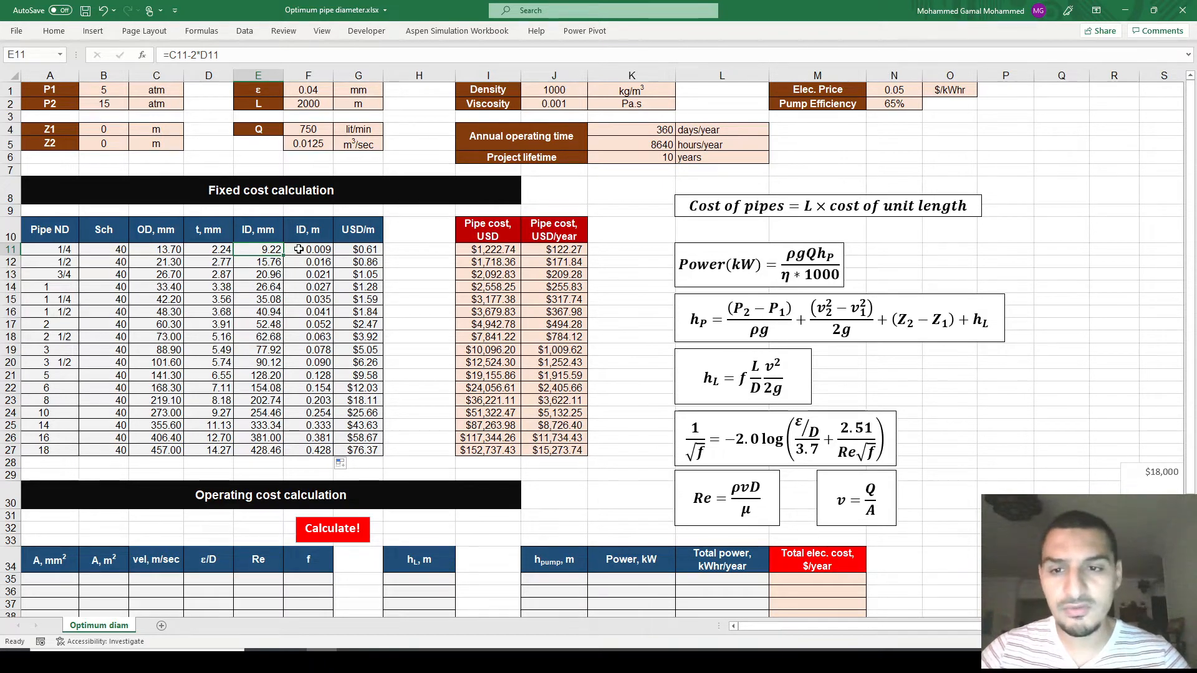
{"action": "left_click", "coordinate": [798, 423]}
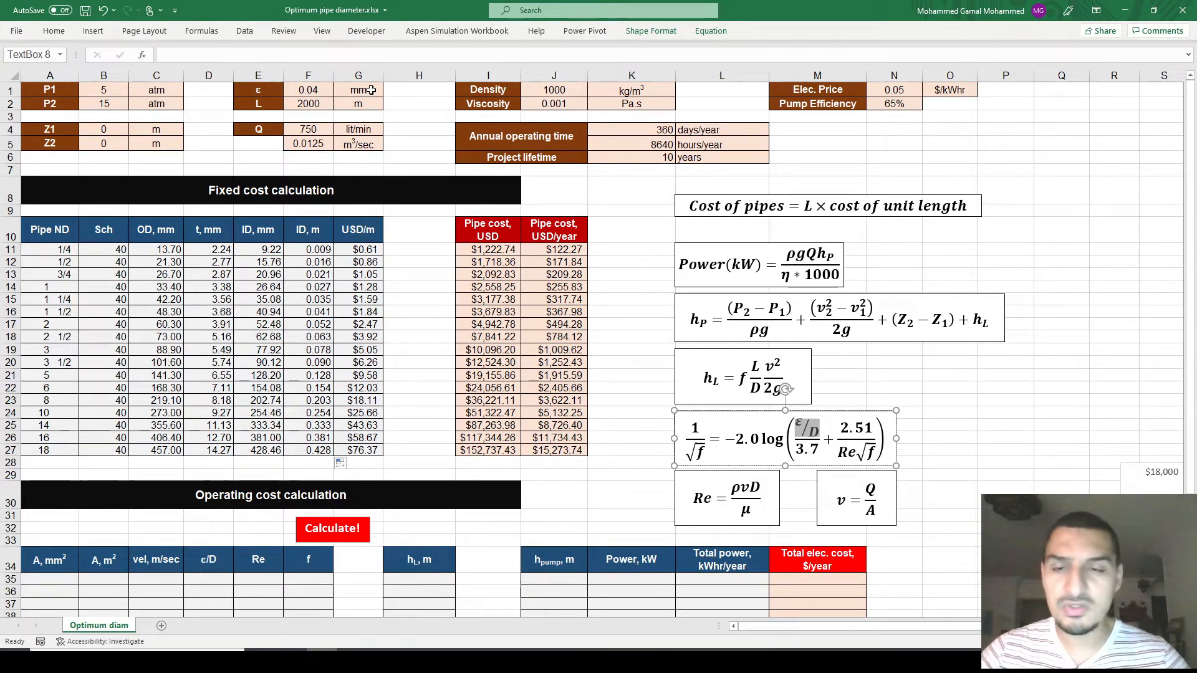
{"action": "left_click", "coordinate": [312, 91]}
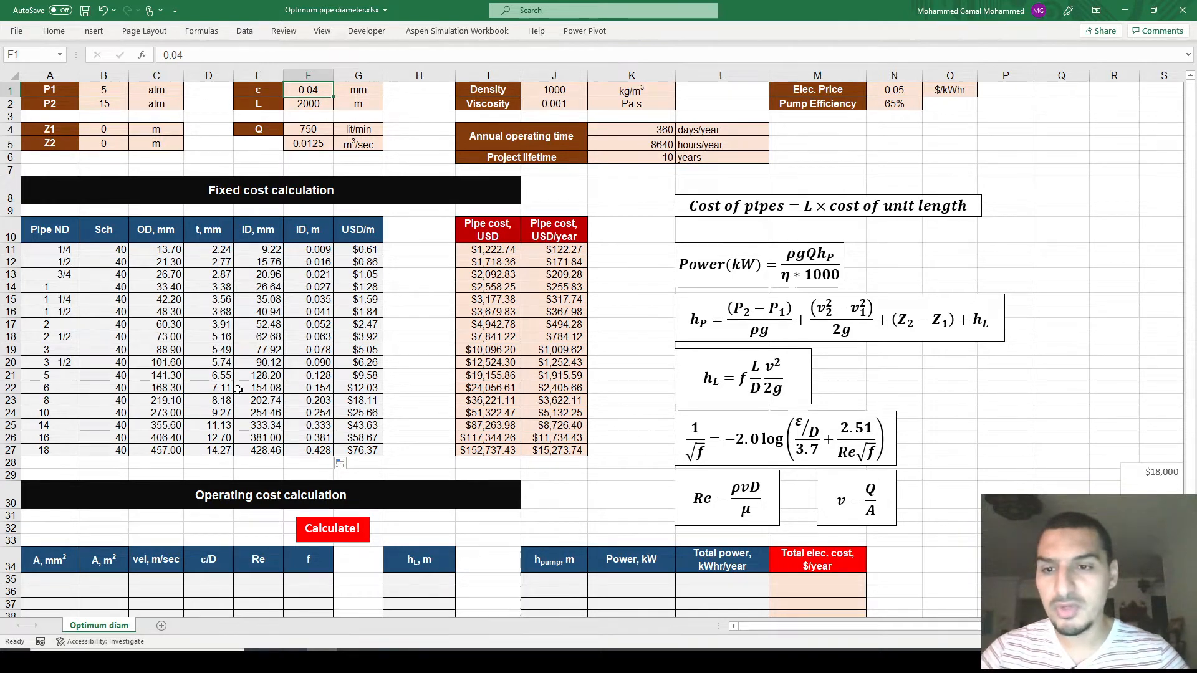
- Calculate the pipe's cross-sectional area in A35 as =PI()/4*E11^2
{"action": "left_click", "coordinate": [59, 579]}
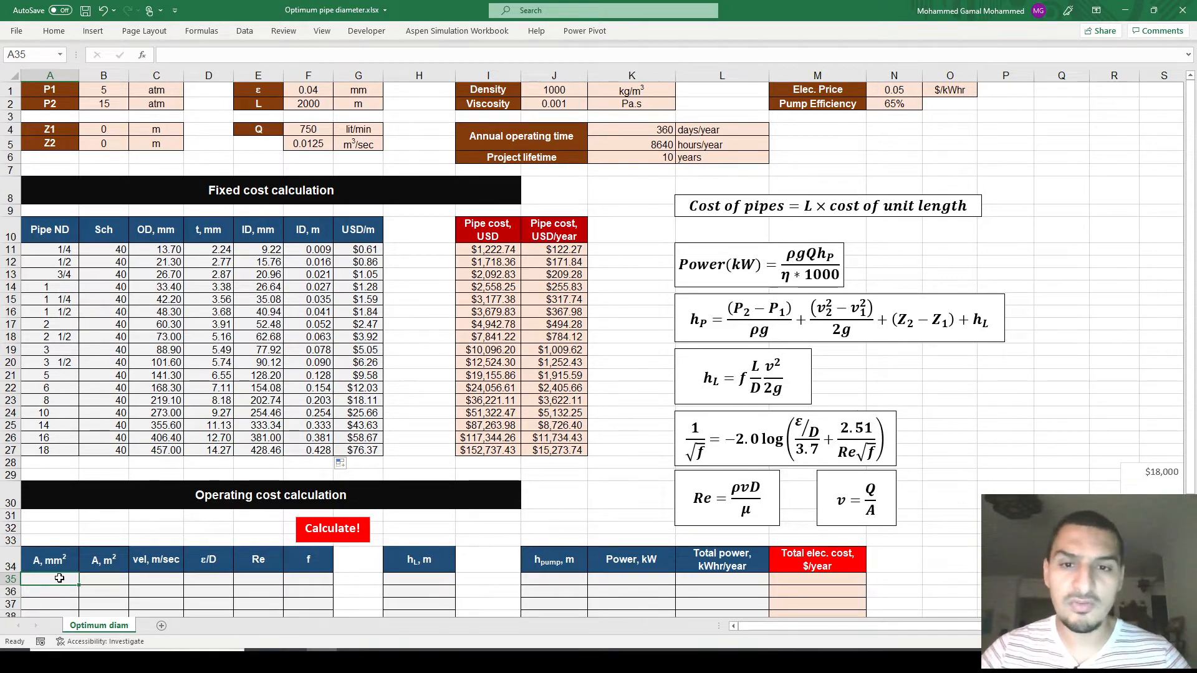
{"action": "type", "text": "="}
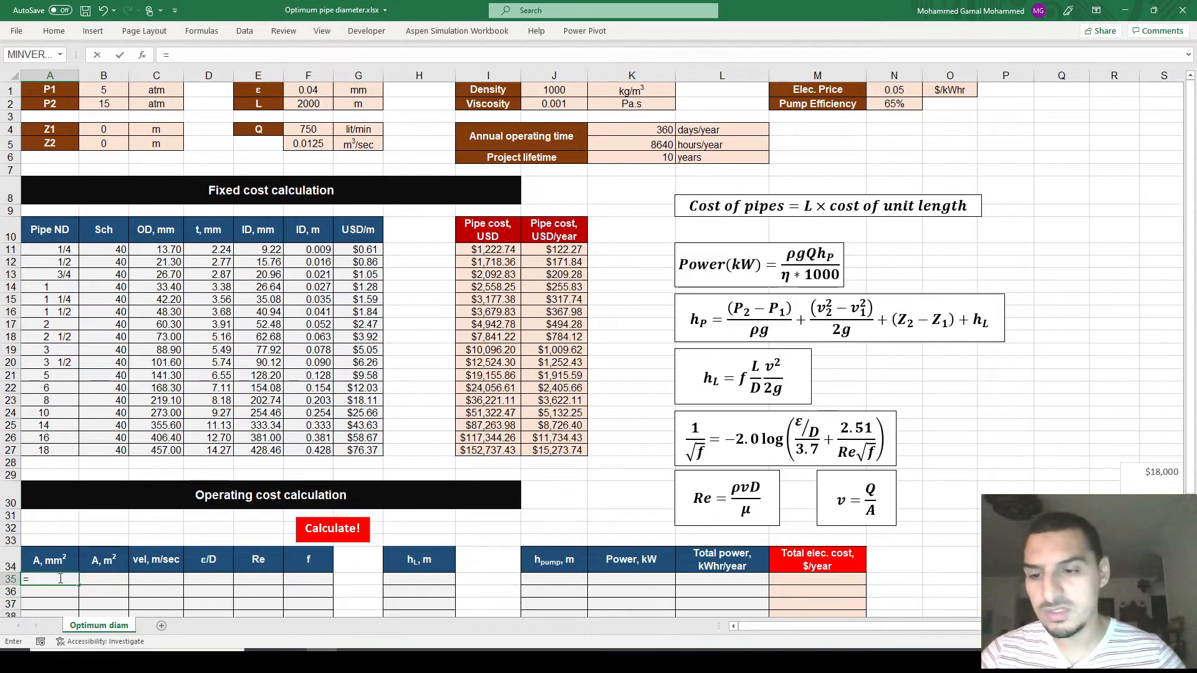
{"action": "type", "text": "pi()"}
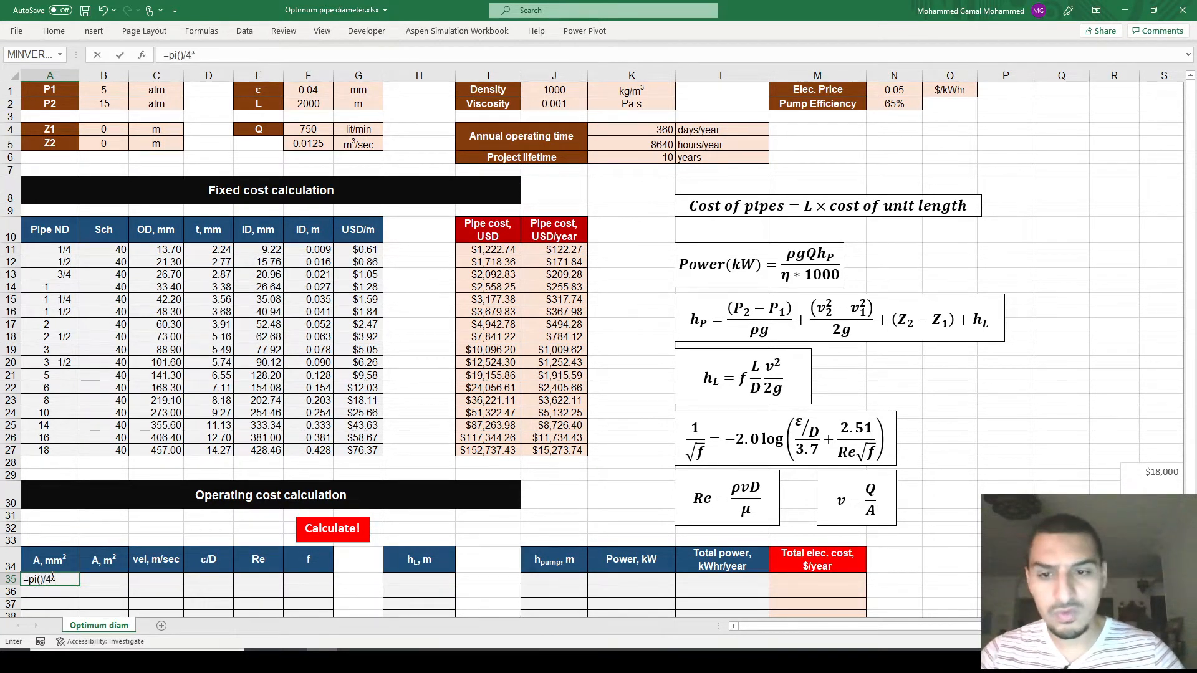
{"action": "type", "text": "/4*"}
{"action": "left_click", "coordinate": [268, 249]}
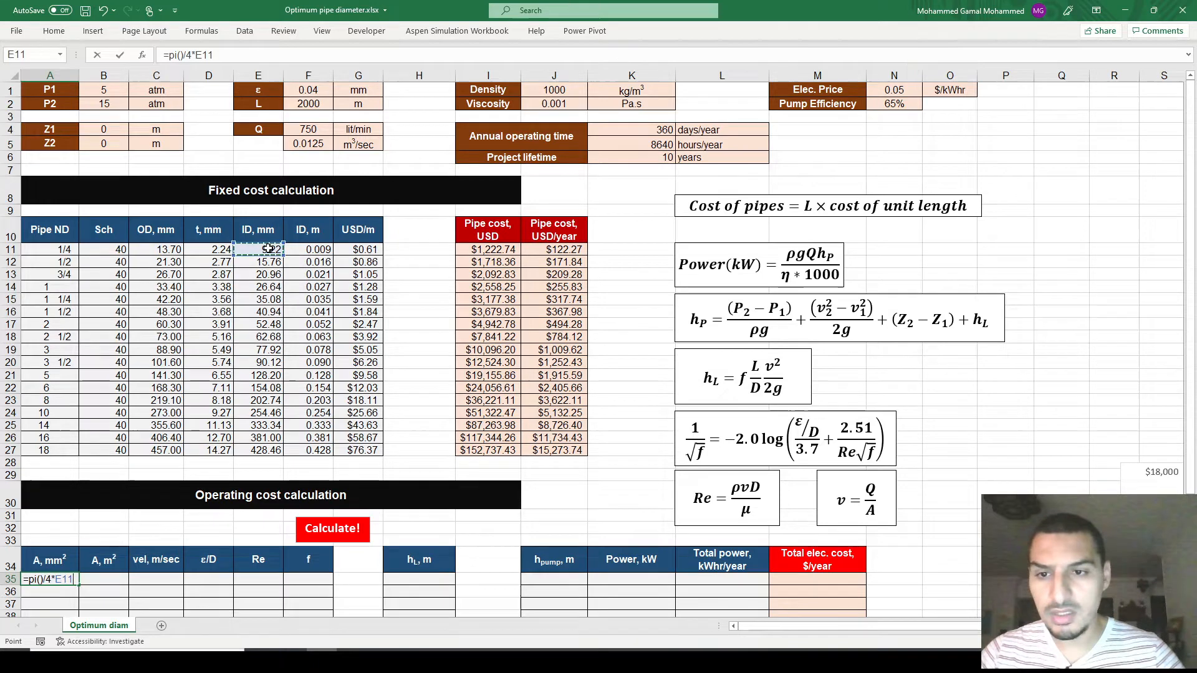
{"action": "type", "text": "^2"}
{"action": "key", "text": "Return"}
- Copy the area formula from A35 across both area columns, down to row 51
{"action": "key", "text": "Up"}
{"action": "key", "text": "ctrl+c"}
{"action": "key", "text": "shift+Right"}
{"action": "key", "text": "shift+Down"}
{"action": "key", "text": "shift+Down"}
{"action": "key", "text": "shift+Down"}
{"action": "key", "text": "shift+Down"}
{"action": "key", "text": "shift+Down"}
{"action": "key", "text": "shift+Down"}
{"action": "key", "text": "shift+Down"}
{"action": "key", "text": "shift+Down"}
{"action": "key", "text": "shift+Down"}
{"action": "key", "text": "shift+Down"}
{"action": "key", "text": "shift+Down"}
{"action": "key", "text": "shift+Down"}
{"action": "key", "text": "shift+Down"}
{"action": "key", "text": "shift+Down"}
{"action": "key", "text": "shift+Down"}
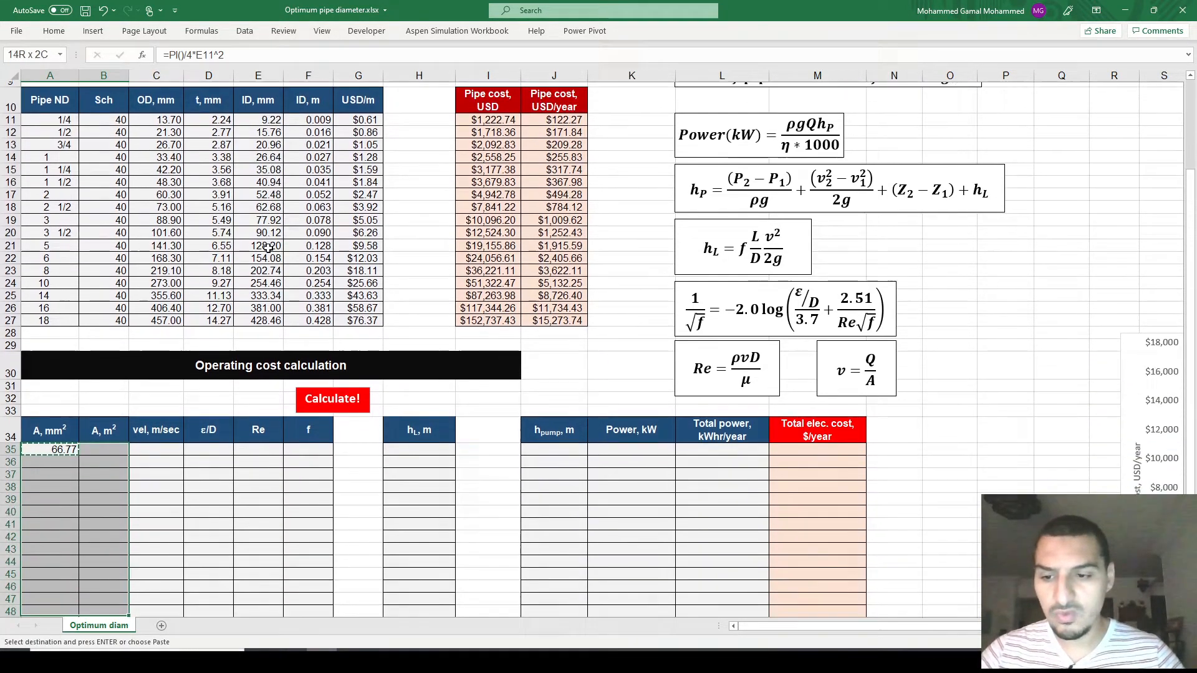
{"action": "key", "text": "shift+Down"}
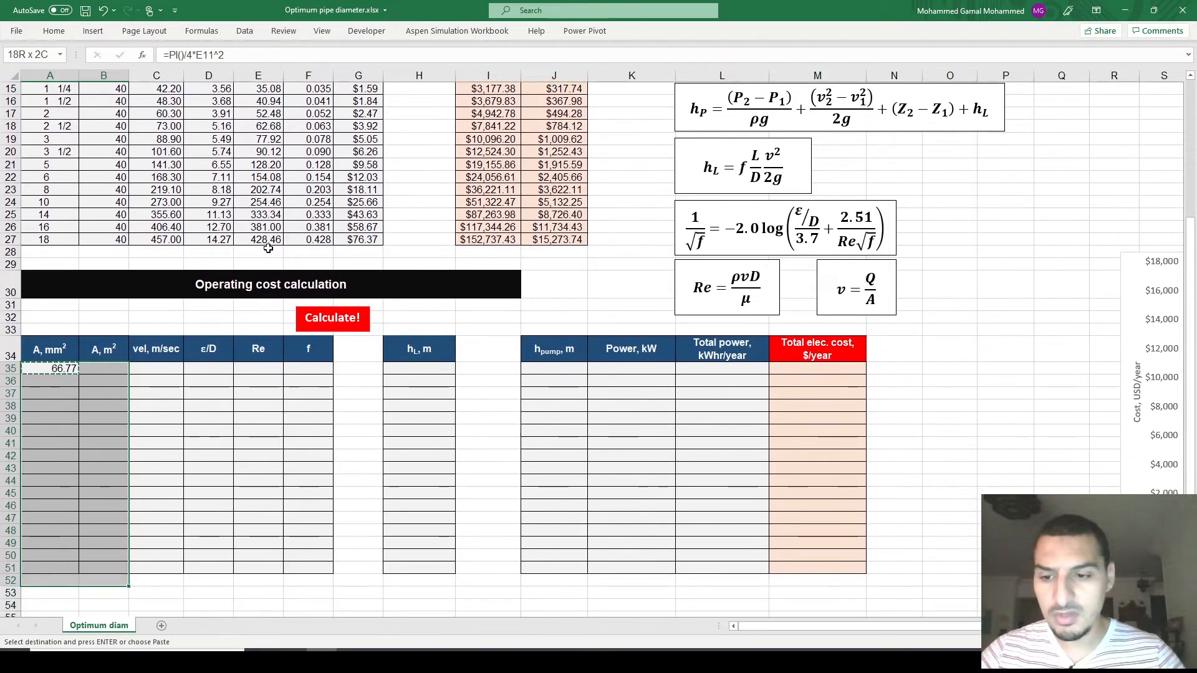
{"action": "key", "text": "ctrl+v"}
- Apply the General number format to the square-metre areas in B35:B51
{"action": "key", "text": "Up"}
{"action": "key", "text": "Down"}
{"action": "key", "text": "Right"}
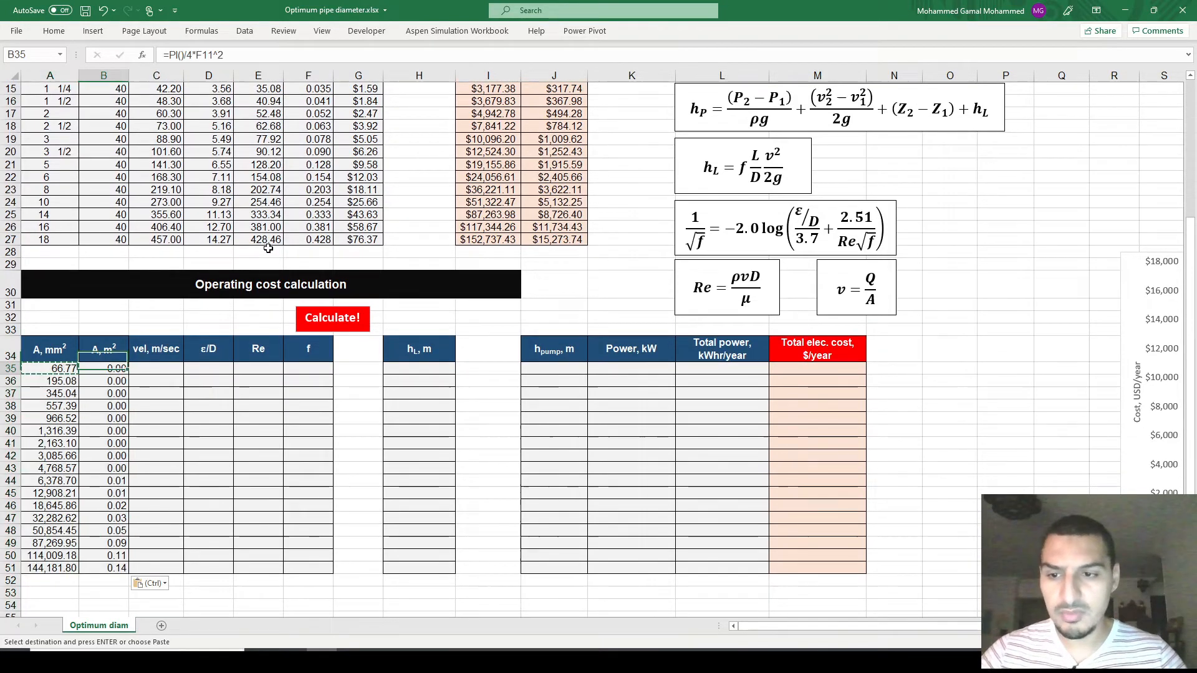
{"action": "key", "text": "ctrl+shift+Down"}
{"action": "key", "text": "ctrl+shift+grave"}
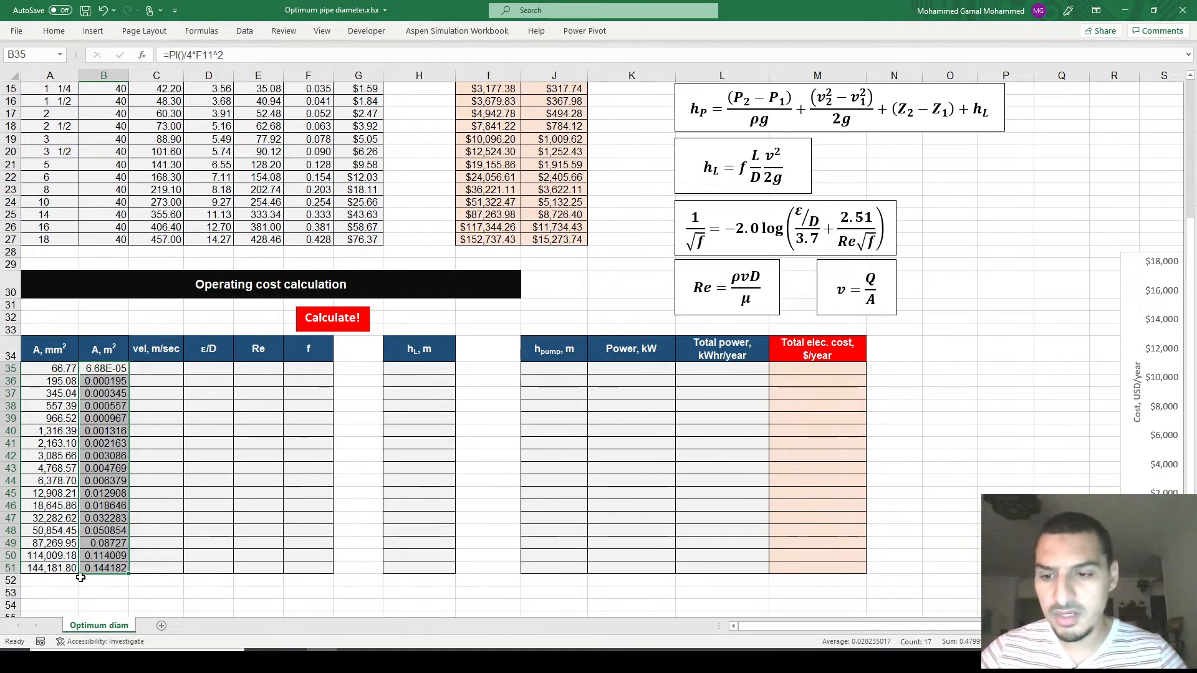
- Calculate the flow velocity in C35 as =$F$5/B35 and fill the formula down to C51
{"action": "scroll", "coordinate": [88, 570], "scroll_direction": "up", "scroll_amount": 5}
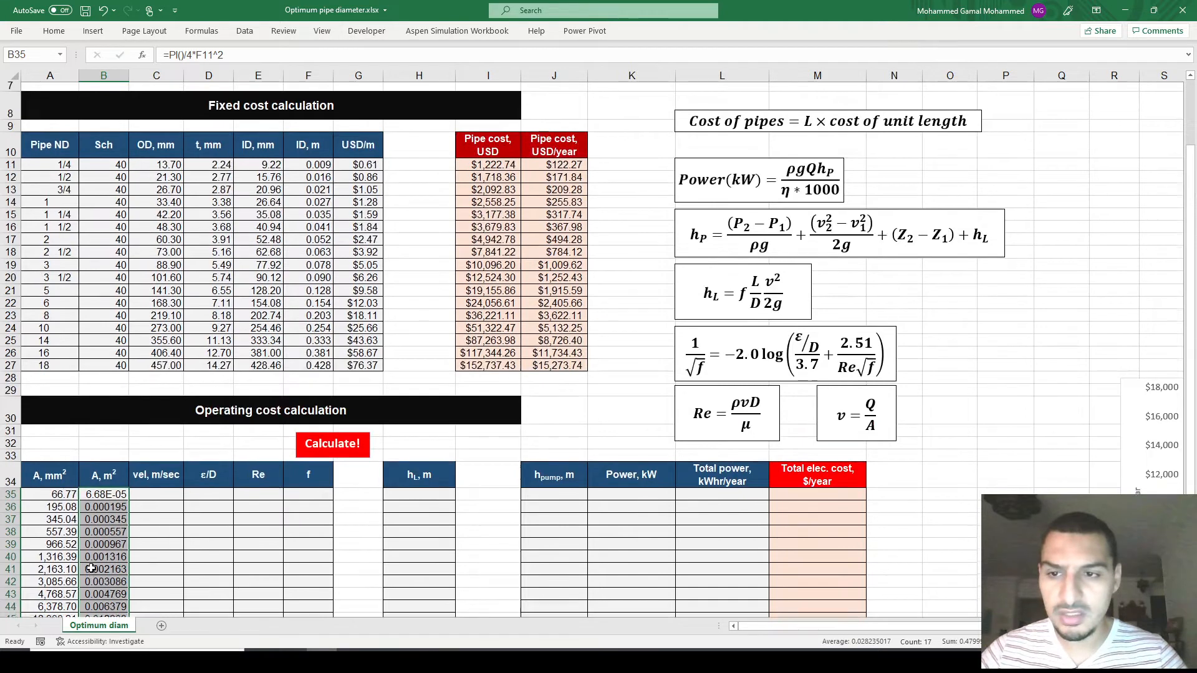
{"action": "left_click", "coordinate": [159, 564]}
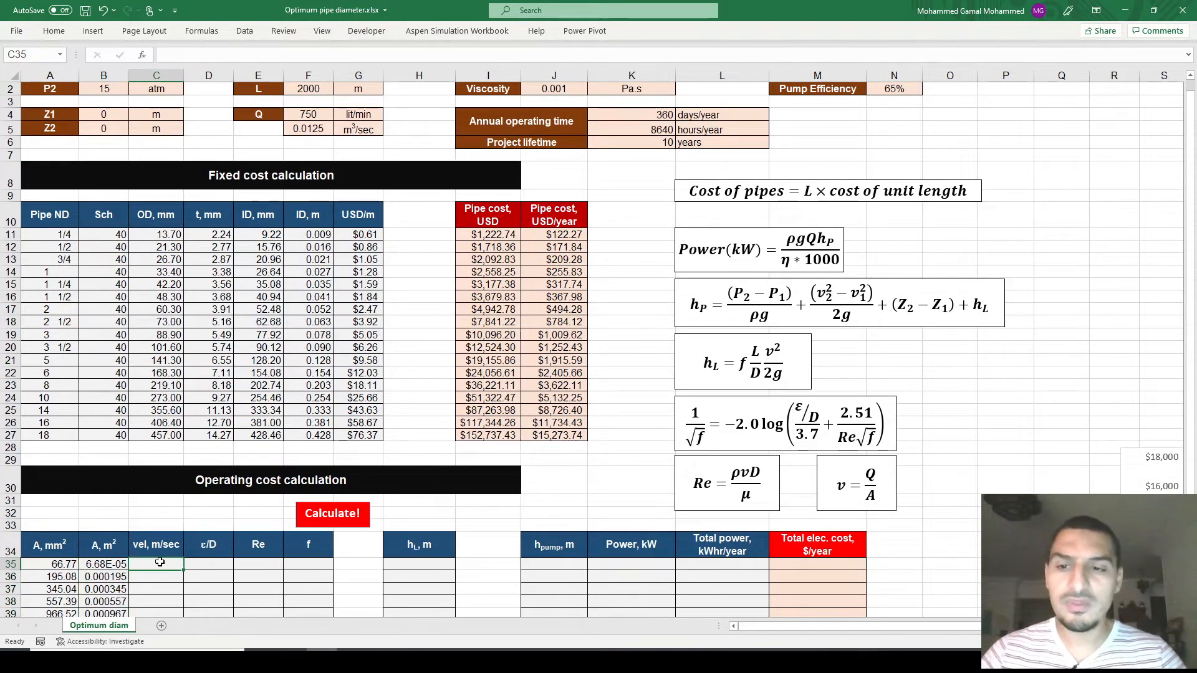
{"action": "scroll", "coordinate": [160, 563], "scroll_direction": "down", "scroll_amount": 1}
{"action": "type", "text": "="}
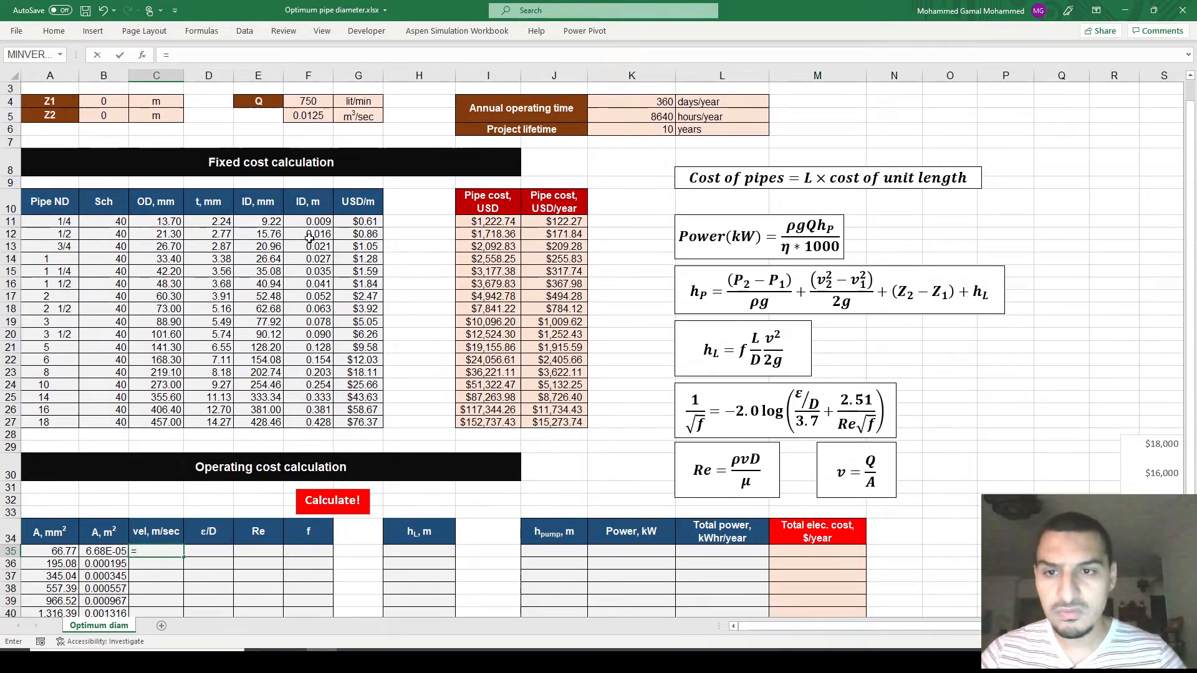
{"action": "left_click", "coordinate": [307, 118]}
{"action": "key", "text": "F4"}
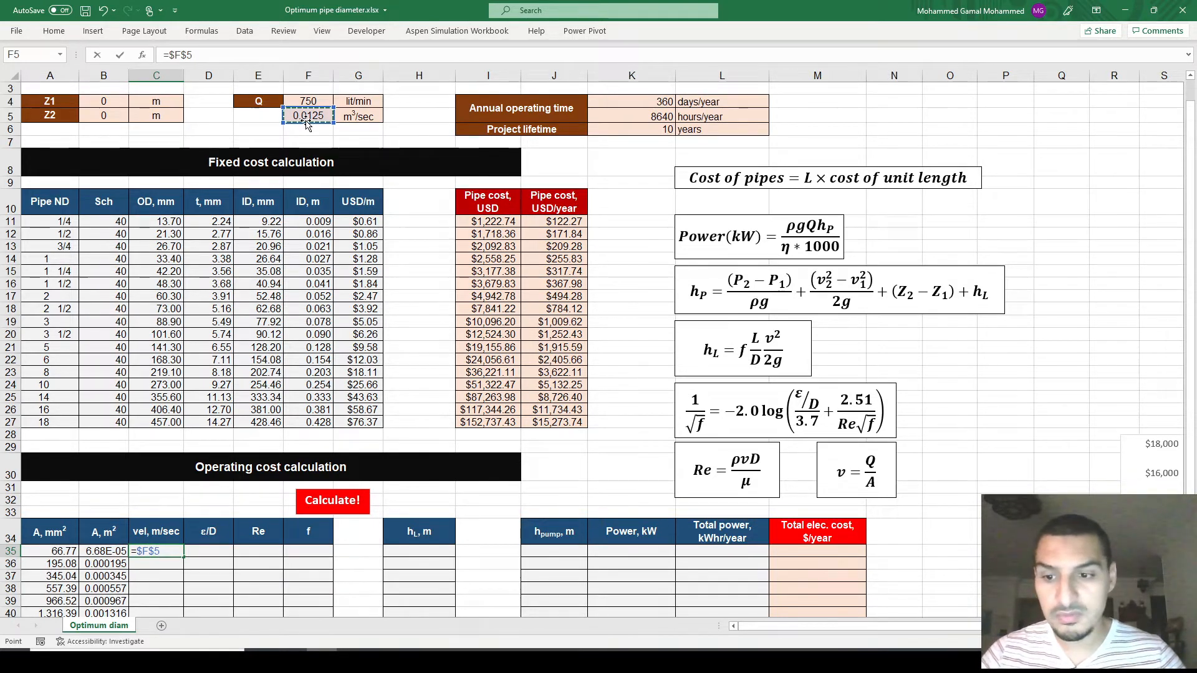
{"action": "type", "text": "/"}
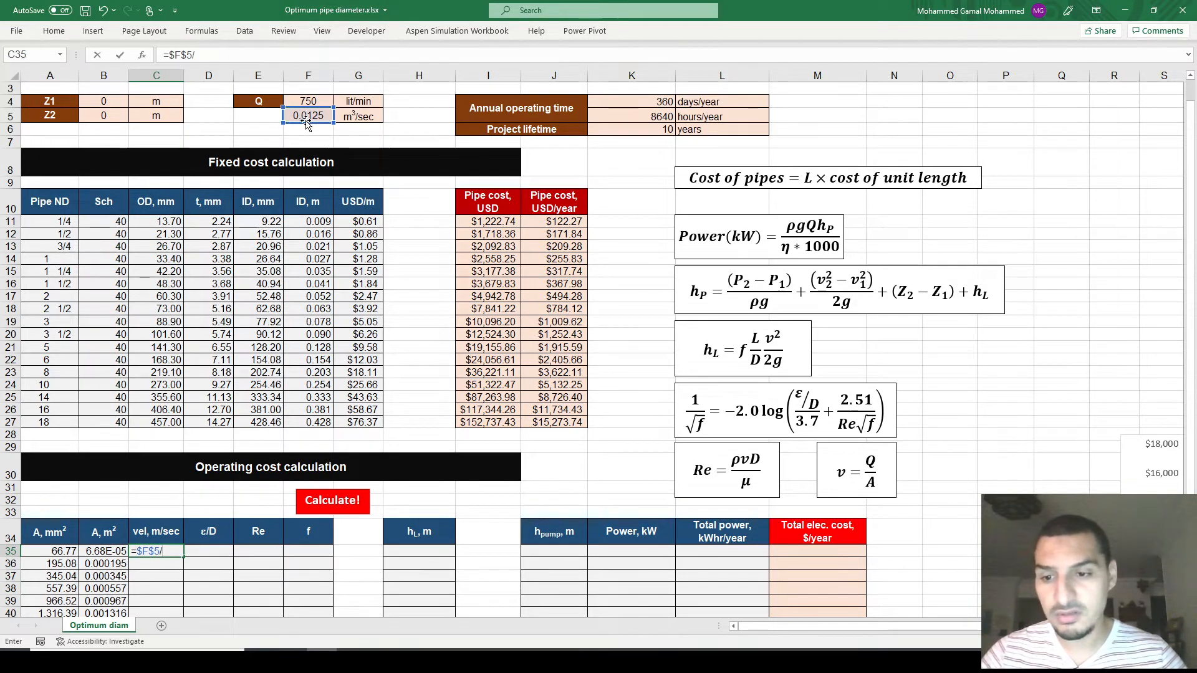
{"action": "type", "text": "B35"}
{"action": "key", "text": "ctrl+Return"}
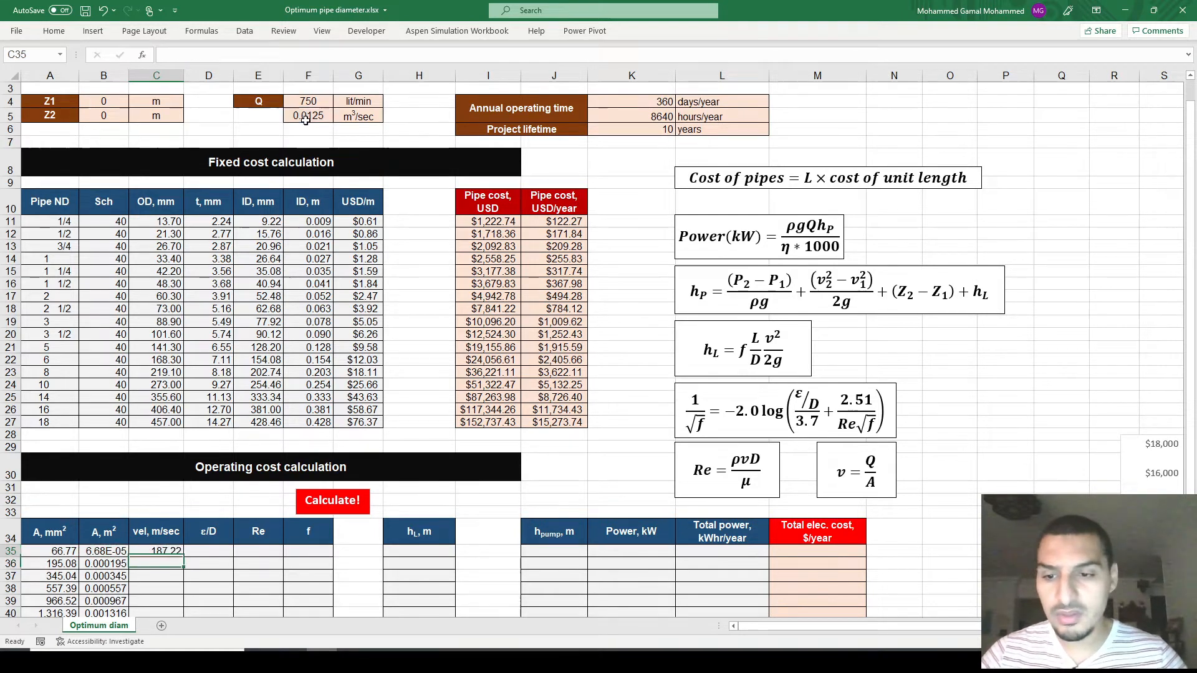
{"action": "left_click_drag", "start_coordinate": [182, 559], "coordinate": [168, 537]}
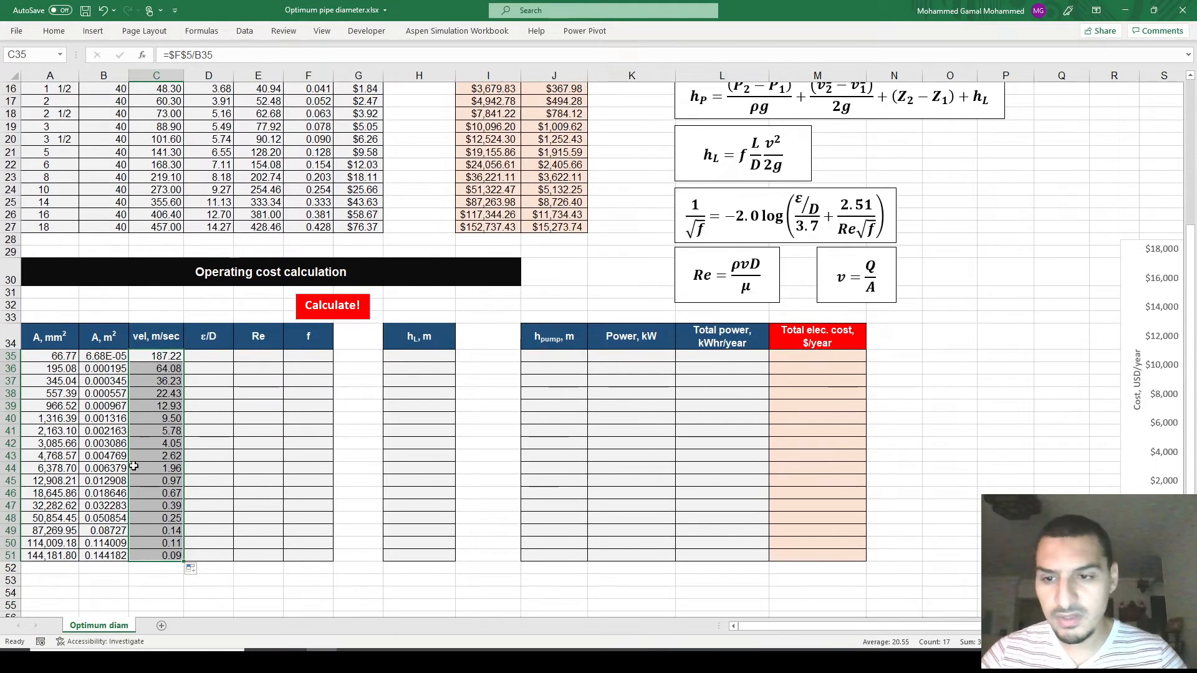
- Review the velocity column from C35 down to its last value in C51
{"action": "left_click", "coordinate": [243, 384]}
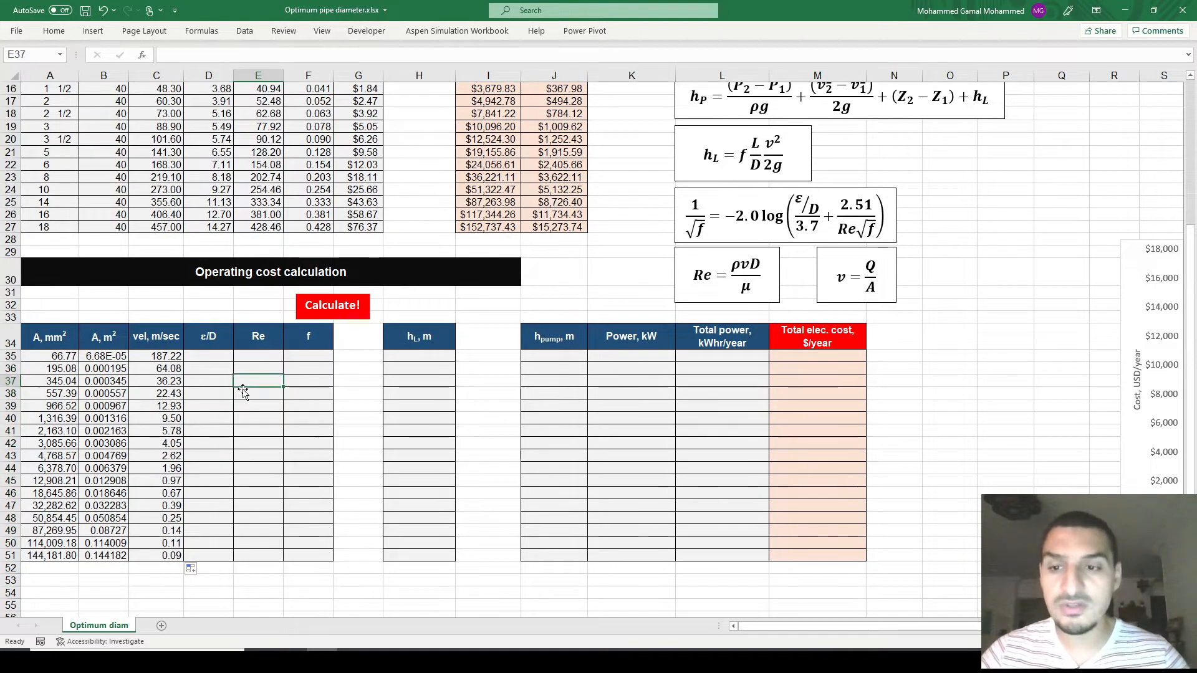
{"action": "key", "text": "Left"}
{"action": "key", "text": "Up"}
{"action": "key", "text": "Up"}
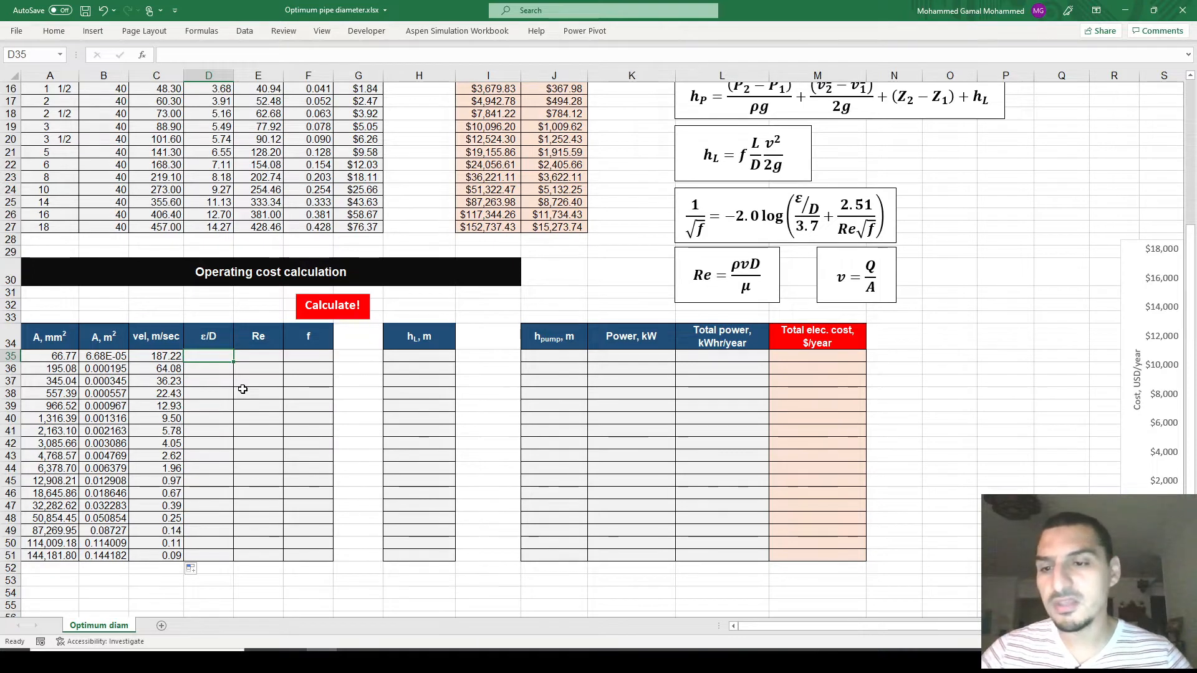
{"action": "key", "text": "Left"}
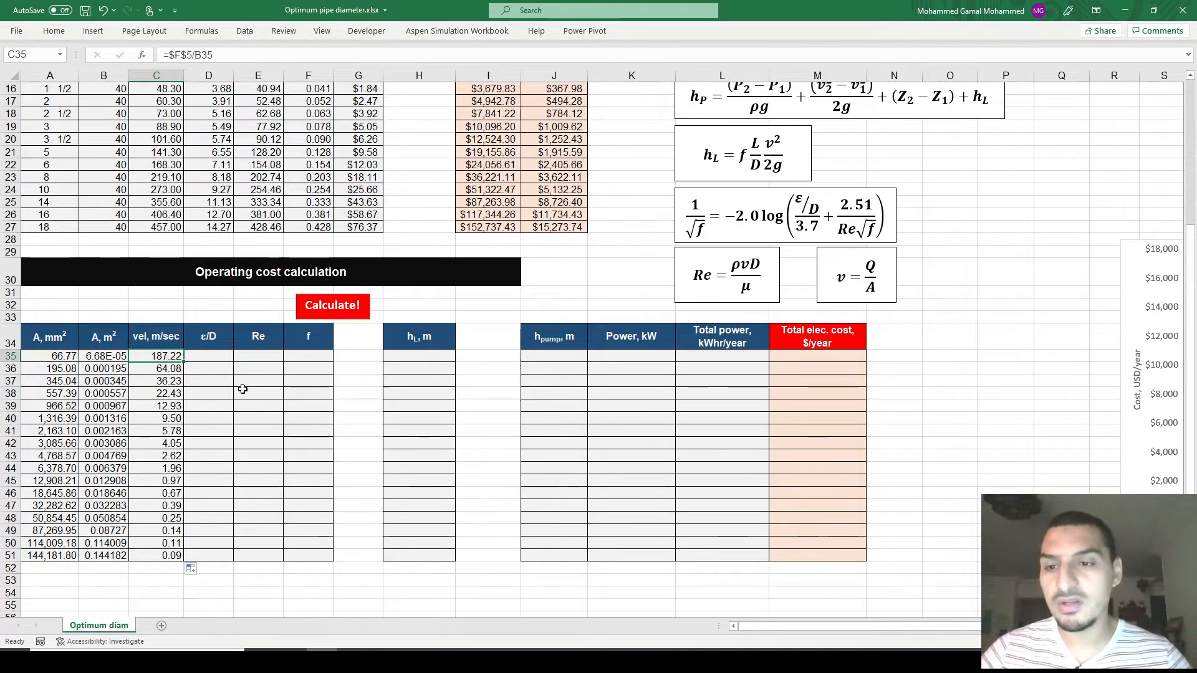
{"action": "key", "text": "ctrl+Down"}
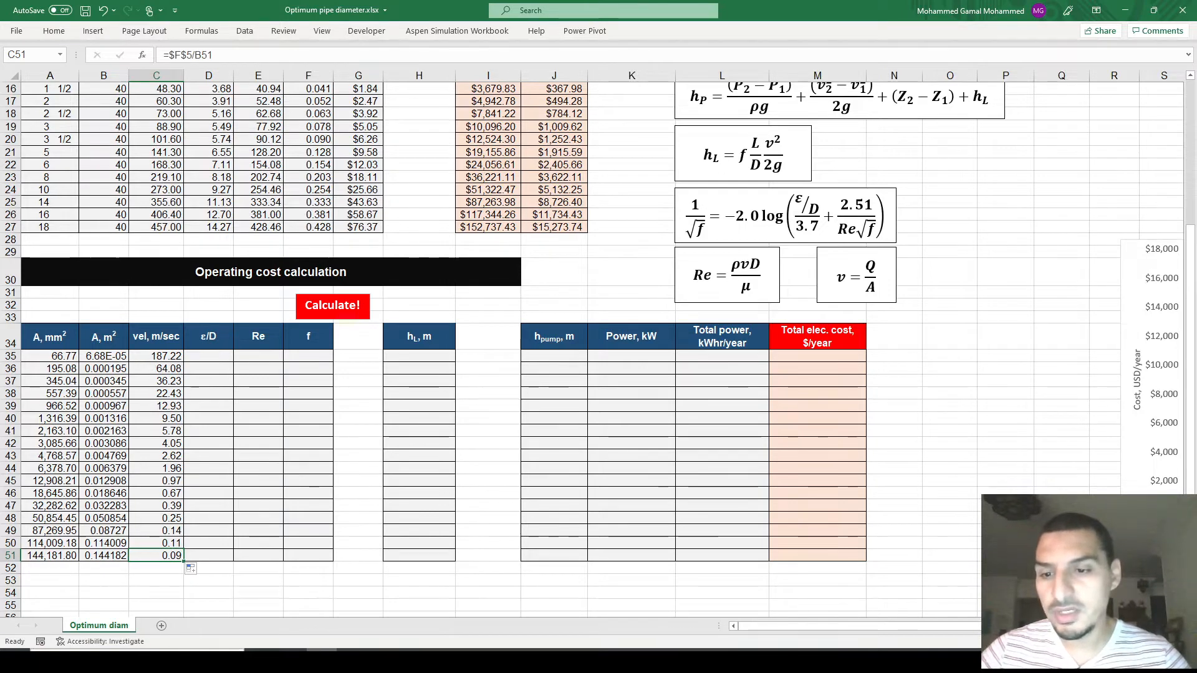
- Calculate the relative roughness in D35 as =$F$1/E11 and fill the formula down to D51
{"action": "scroll", "coordinate": [258, 397], "scroll_direction": "up", "scroll_amount": 5}
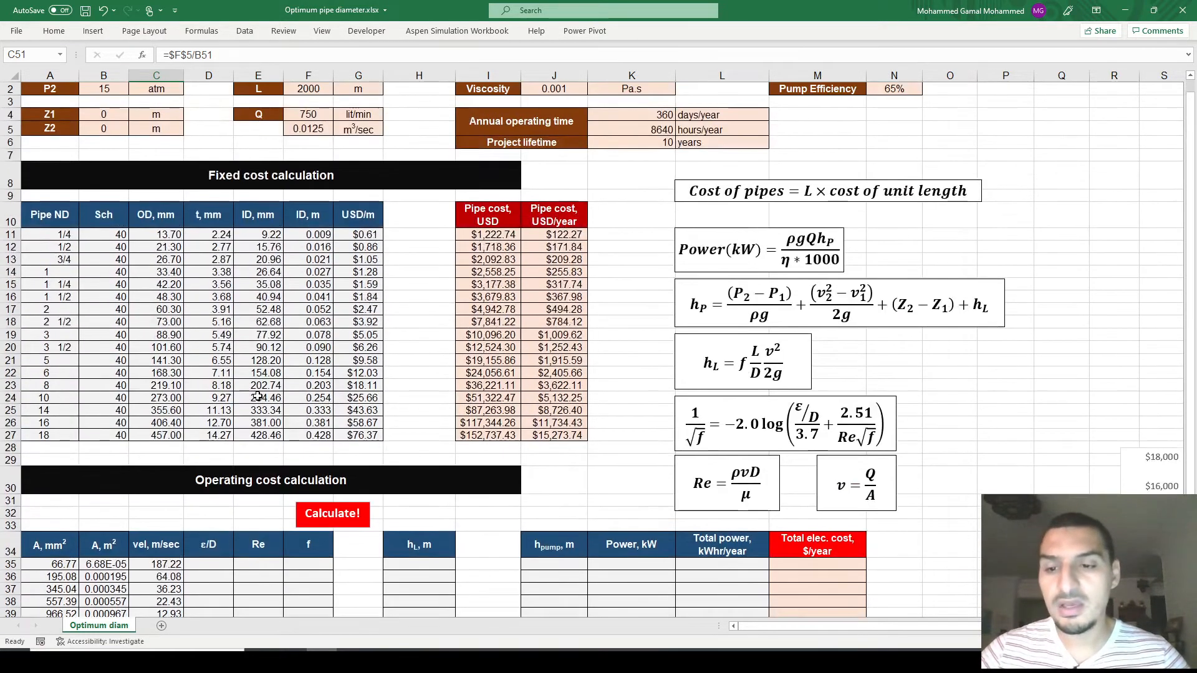
{"action": "left_click", "coordinate": [203, 563]}
{"action": "type", "text": "="}
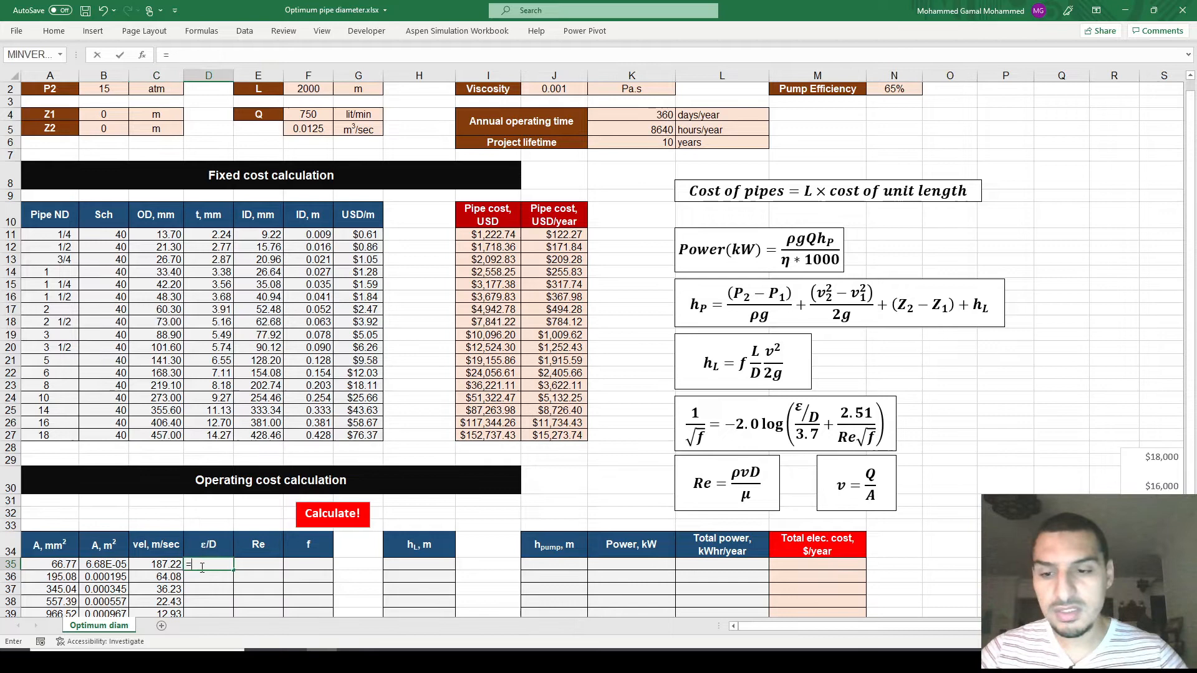
{"action": "scroll", "coordinate": [202, 567], "scroll_direction": "up", "scroll_amount": 1}
{"action": "left_click", "coordinate": [312, 89]}
{"action": "key", "text": "F4"}
{"action": "type", "text": "/"}
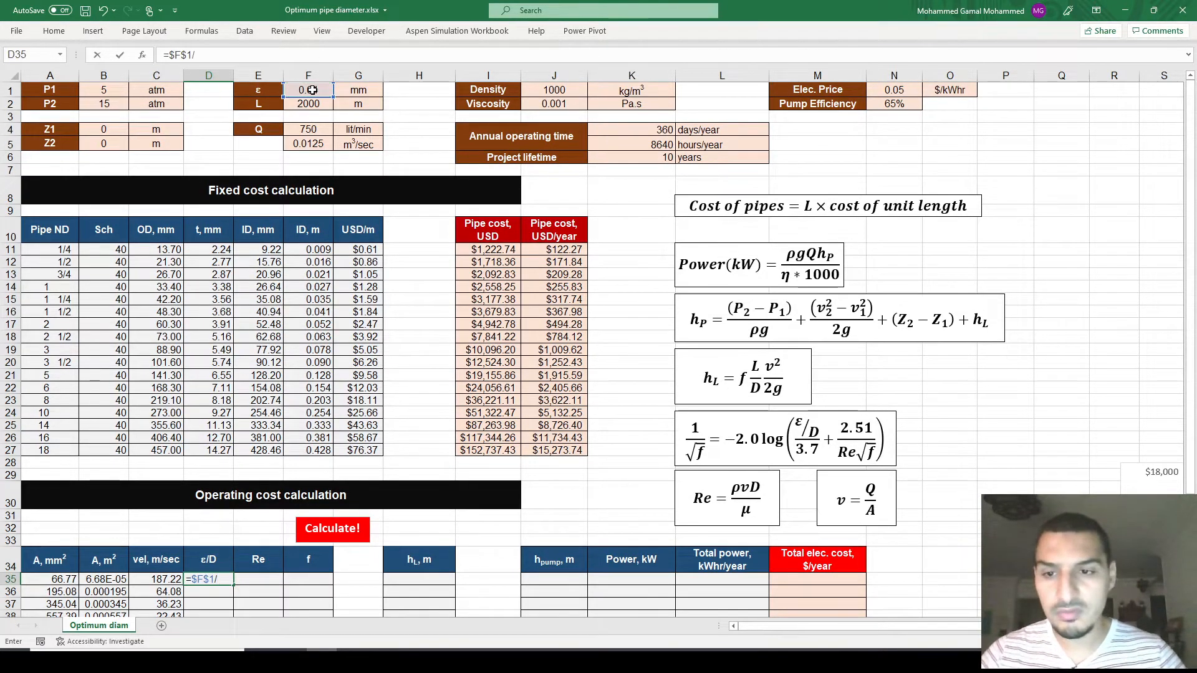
{"action": "left_click", "coordinate": [270, 256]}
{"action": "key", "text": "Right"}
{"action": "key", "text": "Left"}
{"action": "key", "text": "Return"}
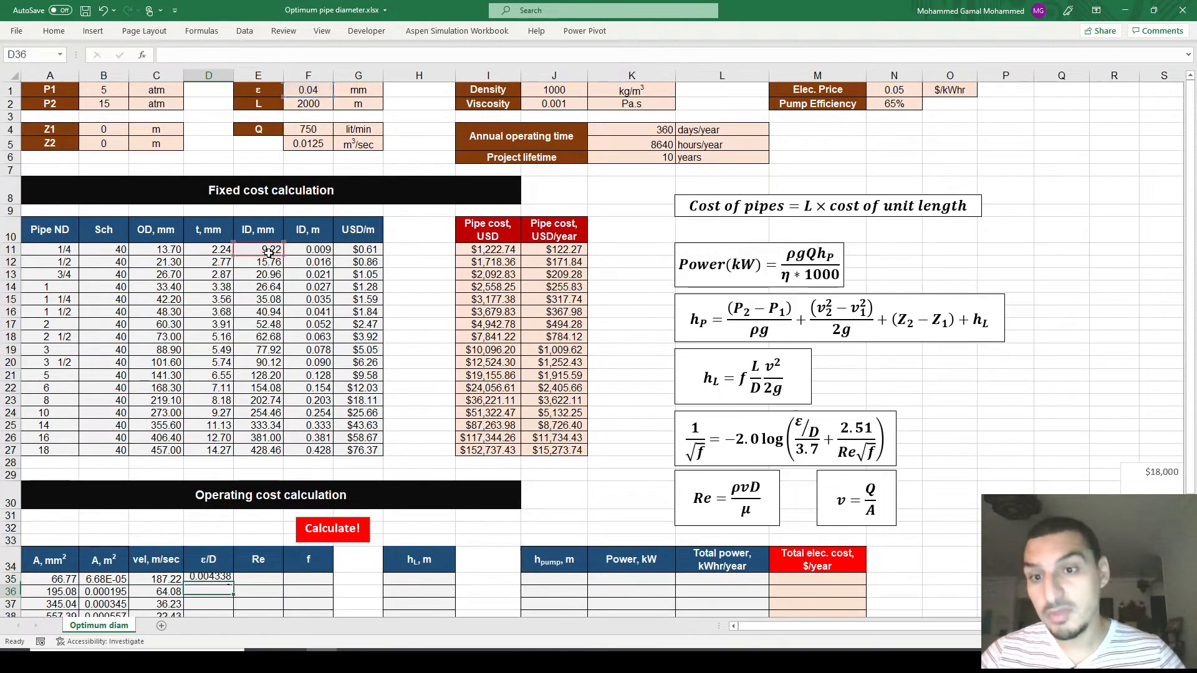
{"action": "double_click", "coordinate": [233, 585]}
{"action": "scroll", "coordinate": [232, 579], "scroll_direction": "down", "scroll_amount": 5}
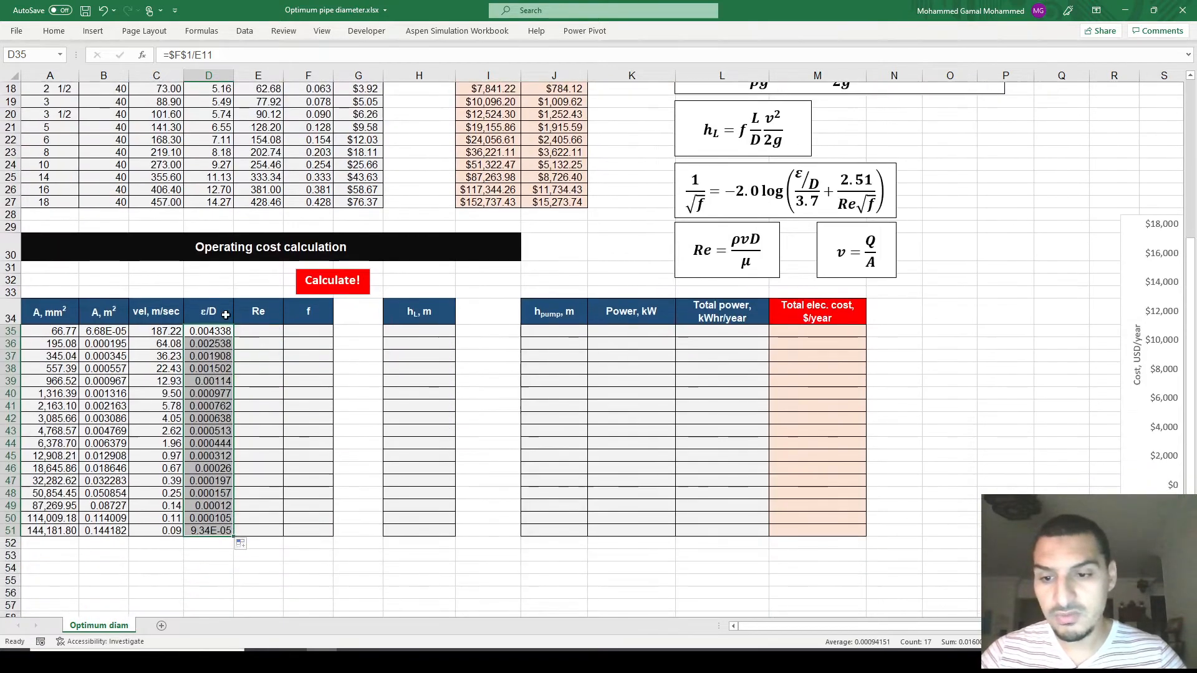
- Calculate the Reynolds number in E35 as =$J$1/$J$2*C35*F11
{"action": "scroll", "coordinate": [206, 497], "scroll_direction": "up", "scroll_amount": 2}
{"action": "scroll", "coordinate": [206, 497], "scroll_direction": "up", "scroll_amount": 1}
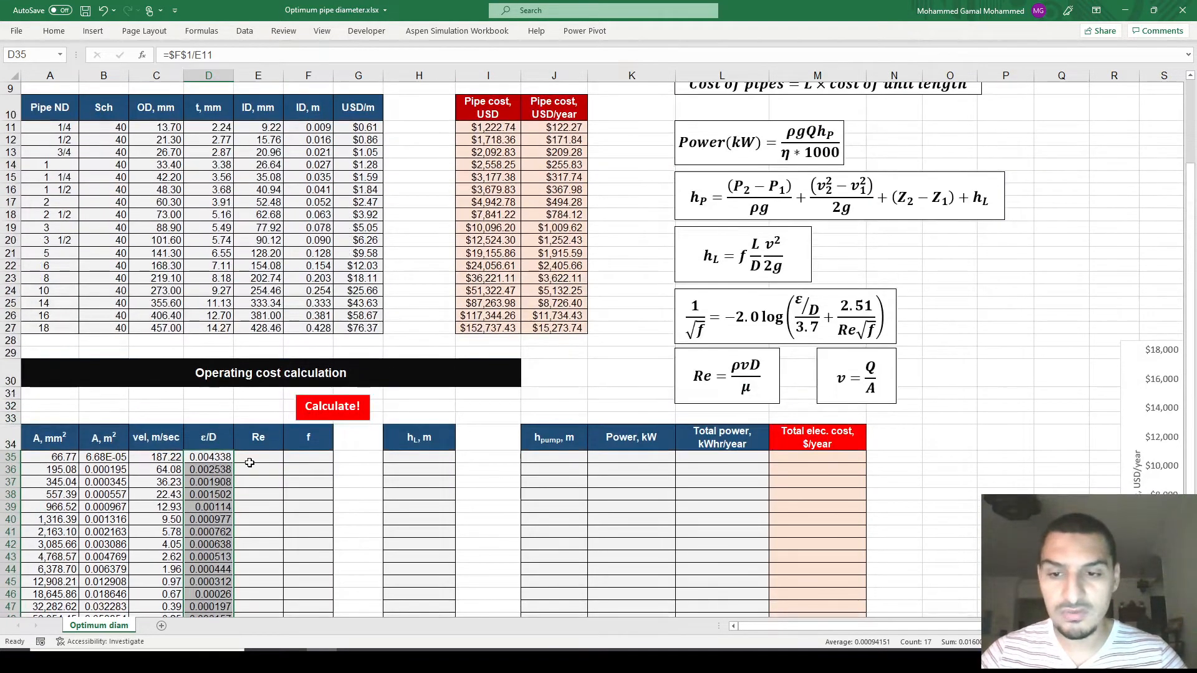
{"action": "left_click", "coordinate": [249, 462]}
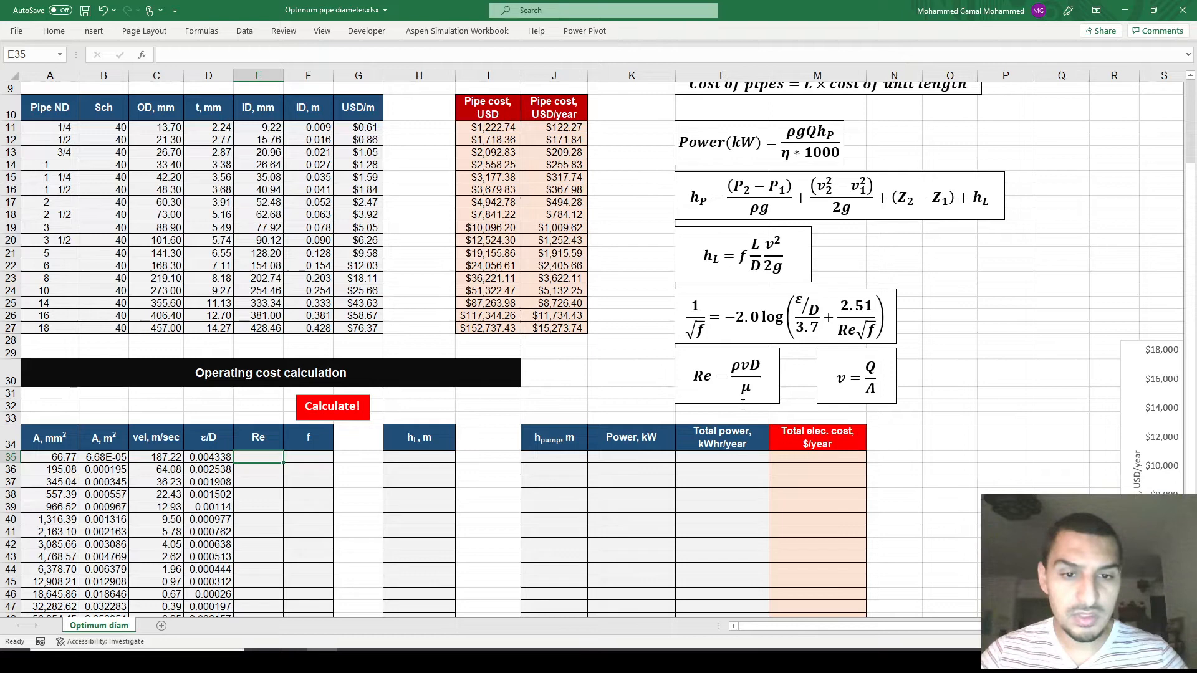
{"action": "type", "text": "="}
{"action": "scroll", "coordinate": [711, 425], "scroll_direction": "up", "scroll_amount": 3}
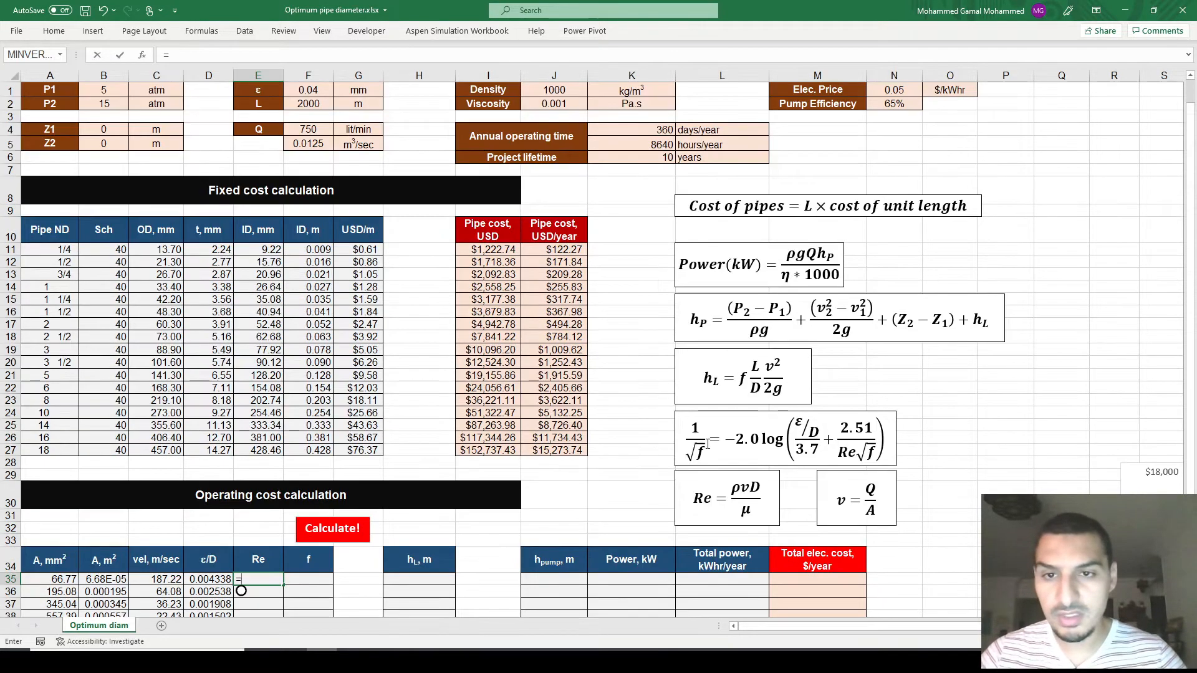
{"action": "left_click", "coordinate": [549, 92]}
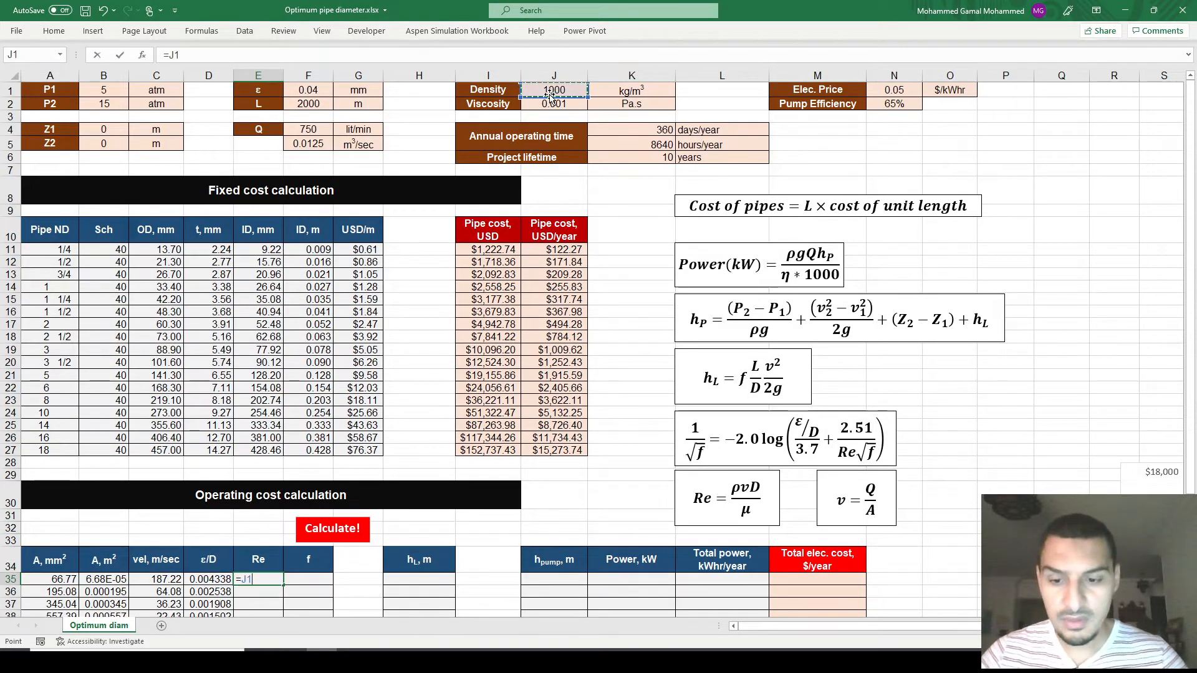
{"action": "key", "text": "F4"}
{"action": "type", "text": "/"}
{"action": "left_click", "coordinate": [553, 106]}
{"action": "key", "text": "F4"}
{"action": "type", "text": "*"}
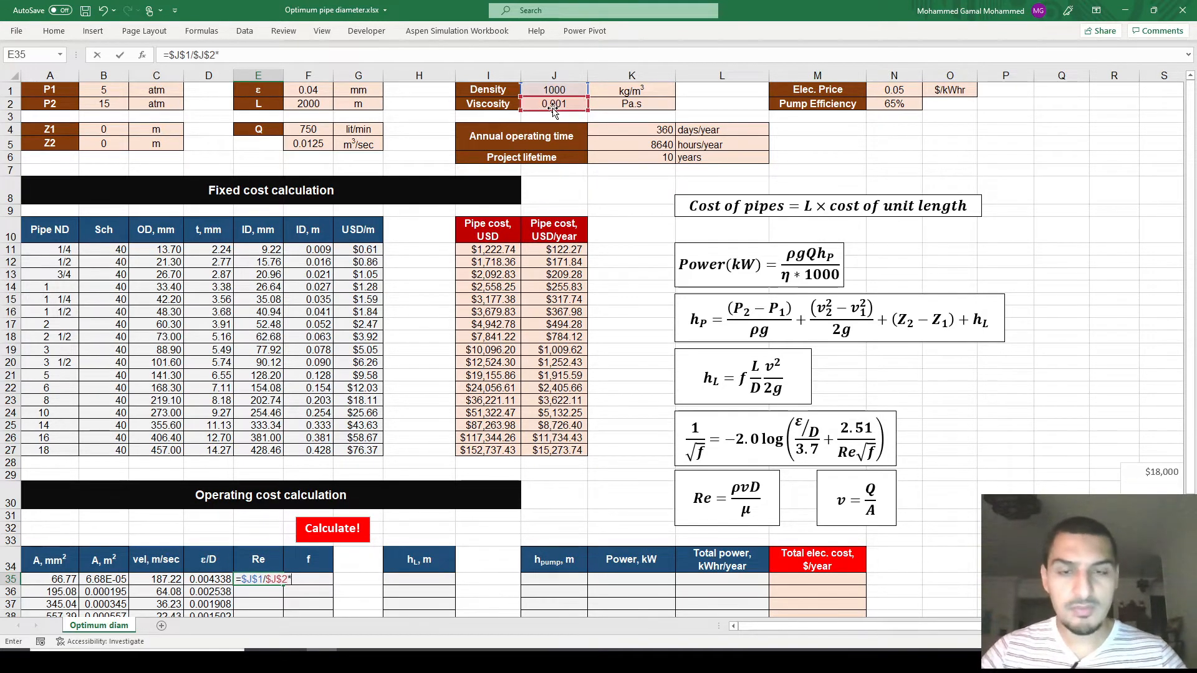
{"action": "left_click", "coordinate": [175, 580]}
{"action": "type", "text": "*"}
{"action": "left_click", "coordinate": [296, 251]}
{"action": "key", "text": "Return"}
{"action": "key", "text": "Up"}
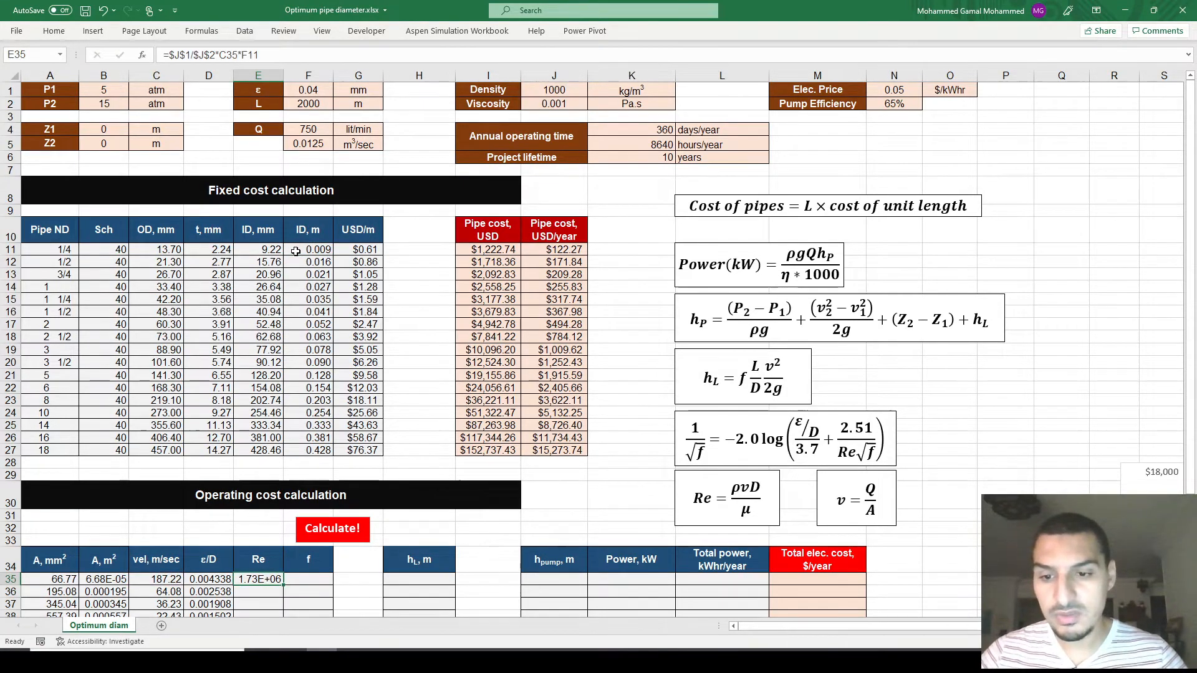
- Fill the Reynolds number formula from E35 down to E51
{"action": "scroll", "coordinate": [295, 252], "scroll_direction": "down", "scroll_amount": 2}
{"action": "double_click", "coordinate": [283, 492]}
{"action": "scroll", "coordinate": [282, 491], "scroll_direction": "down", "scroll_amount": 3}
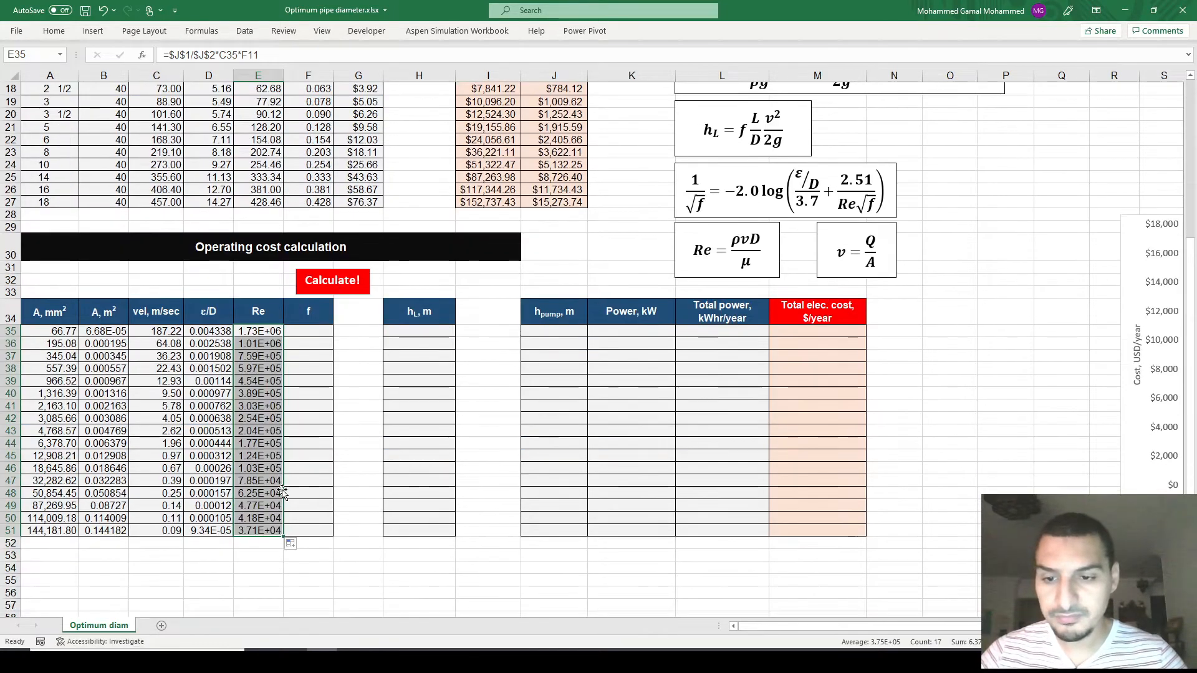
- Compare the first and last Reynolds numbers with their velocities, and examine the friction factor equation beside the tables
{"action": "left_click", "coordinate": [272, 333]}
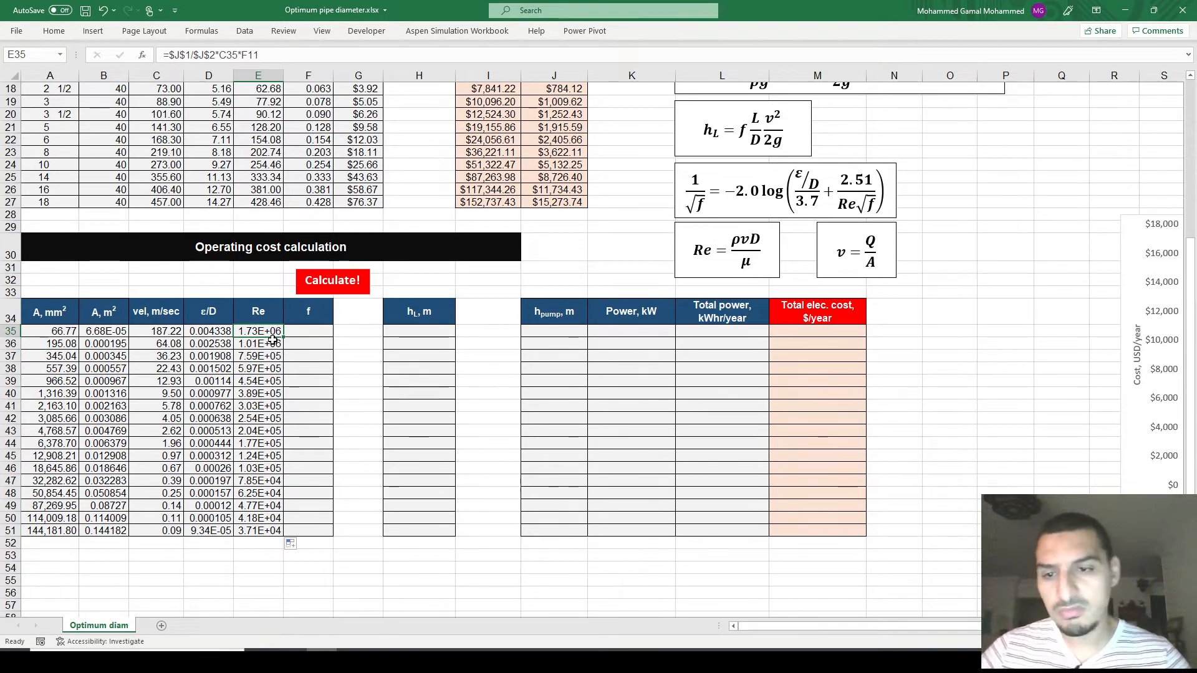
{"action": "left_click", "coordinate": [258, 530]}
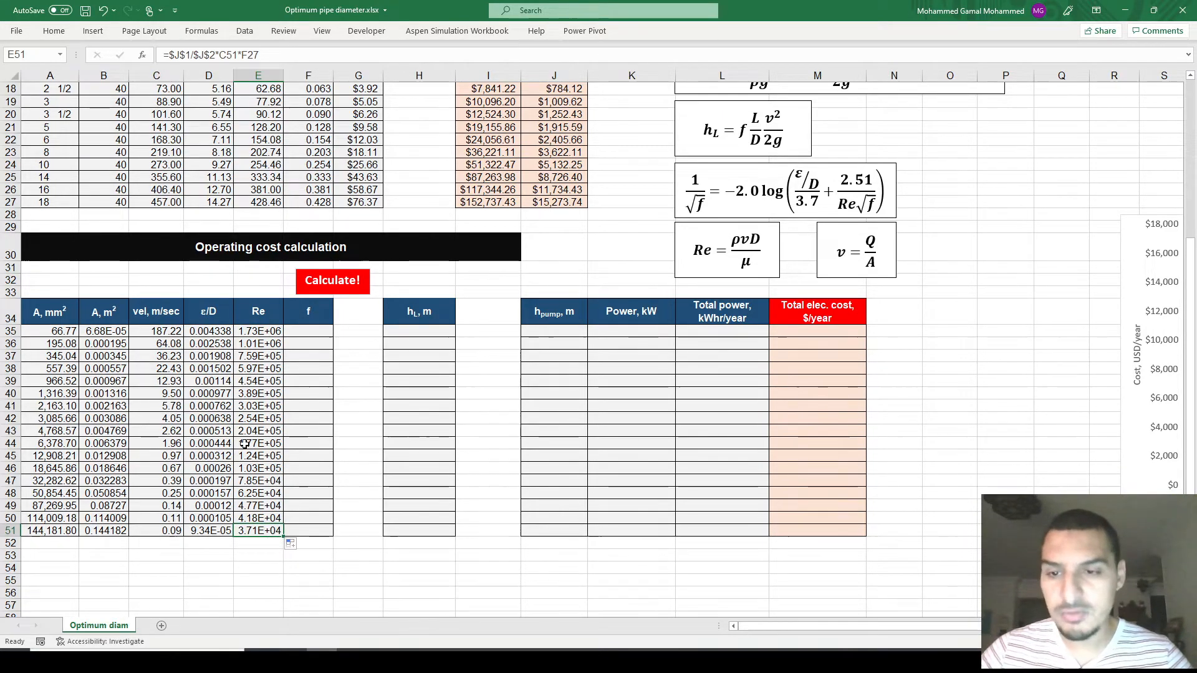
{"action": "left_click", "coordinate": [247, 332]}
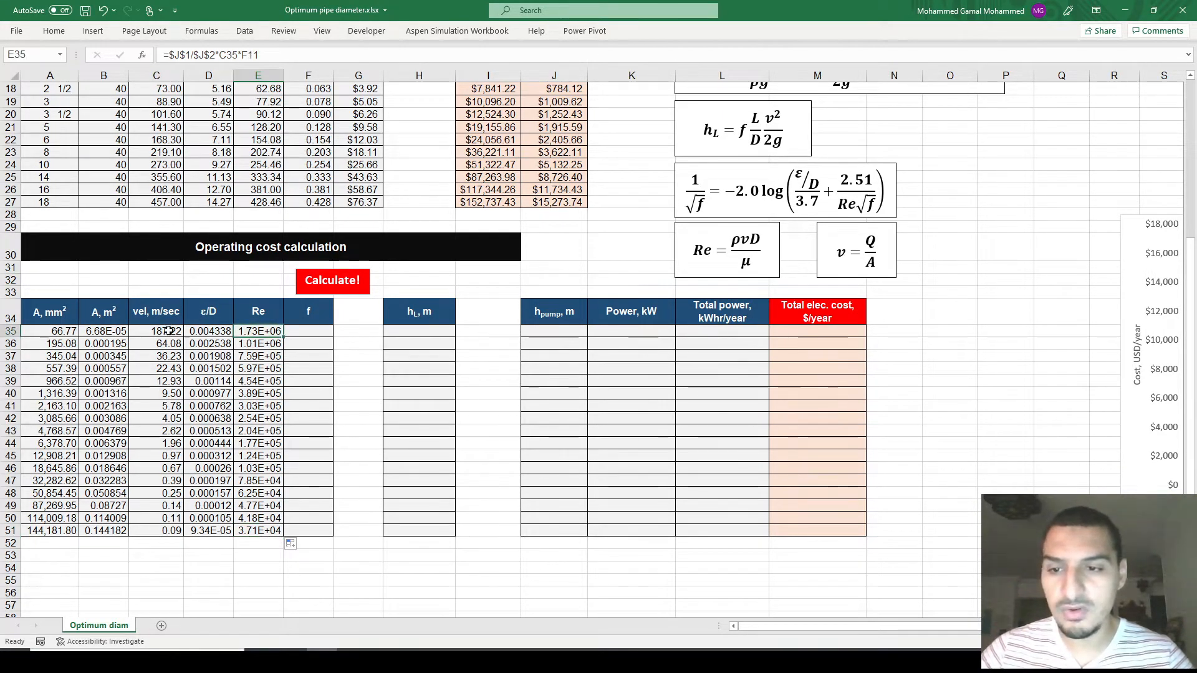
{"action": "left_click", "coordinate": [254, 530]}
{"action": "left_click", "coordinate": [175, 530]}
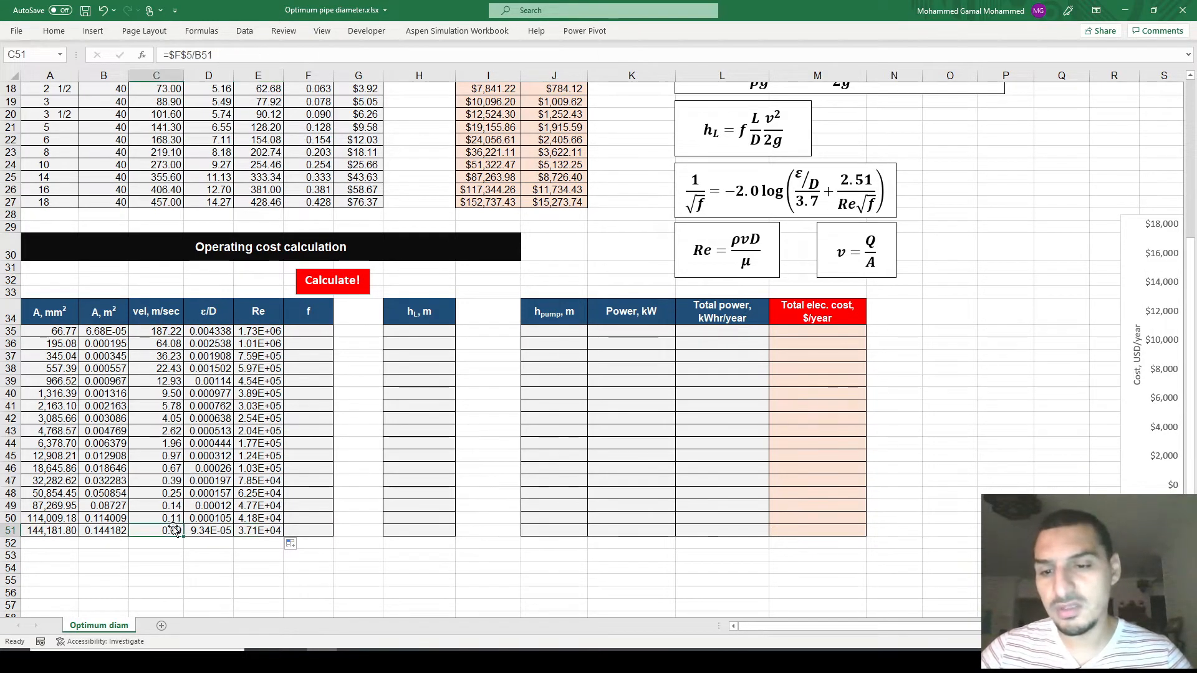
{"action": "scroll", "coordinate": [175, 530], "scroll_direction": "up", "scroll_amount": 6}
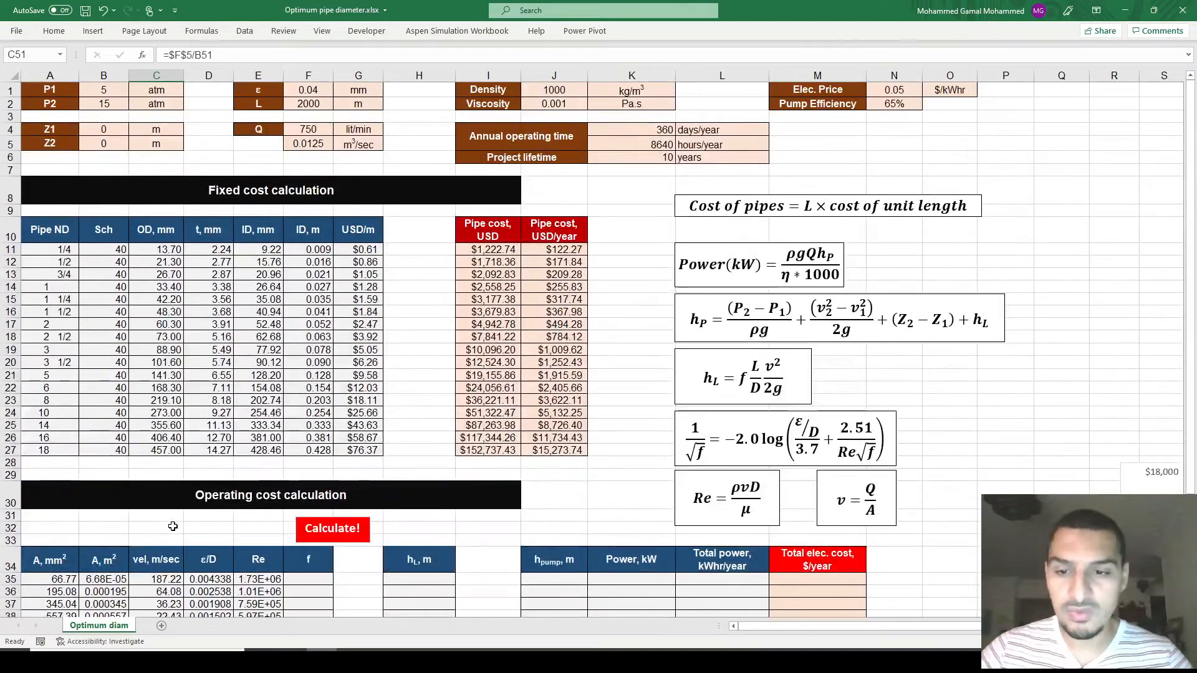
{"action": "left_click", "coordinate": [686, 436]}
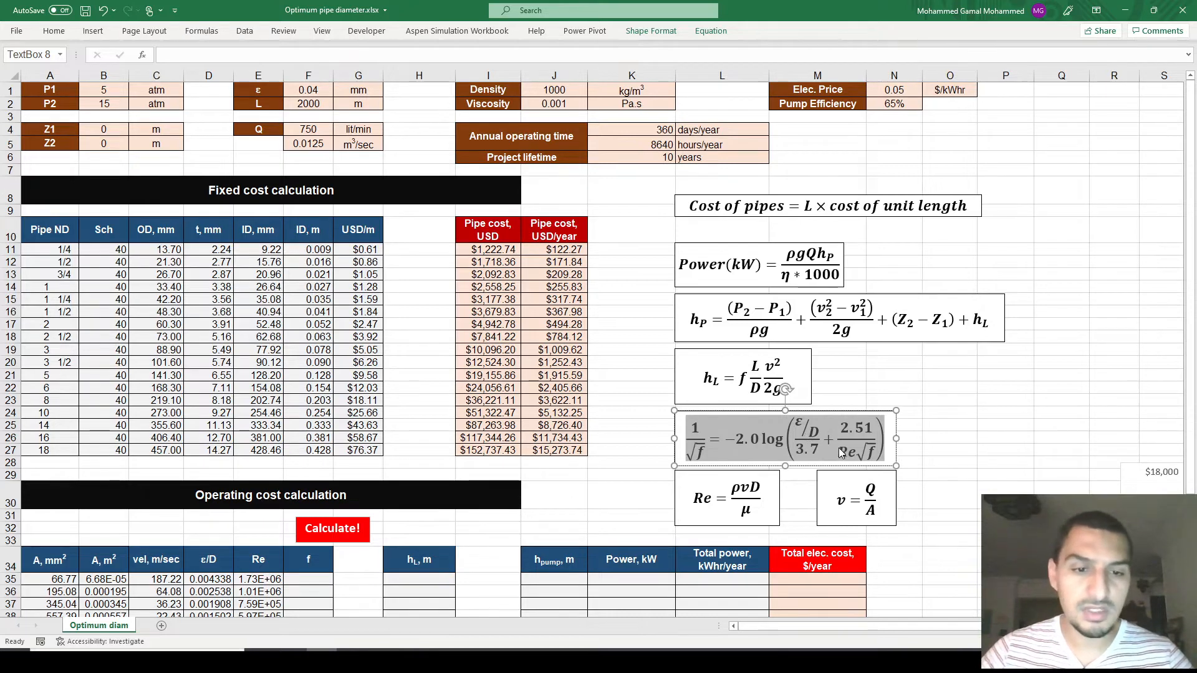
{"action": "scroll", "coordinate": [421, 541], "scroll_direction": "down", "scroll_amount": 1}
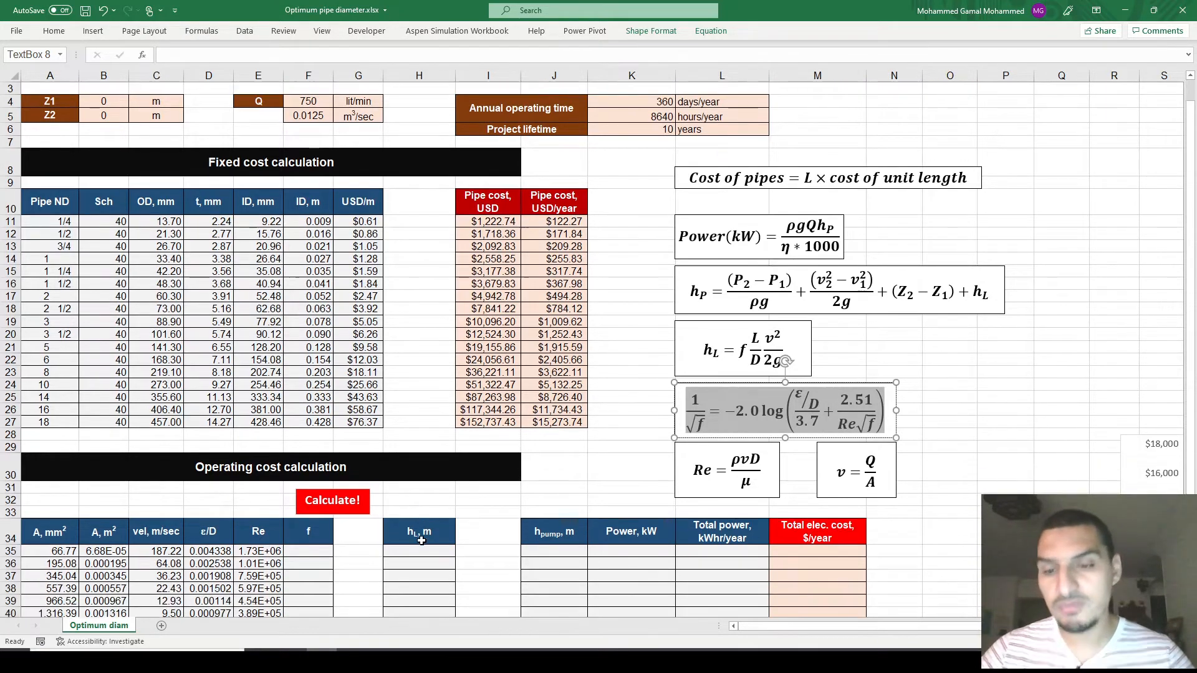
{"action": "scroll", "coordinate": [421, 541], "scroll_direction": "down", "scroll_amount": 1}
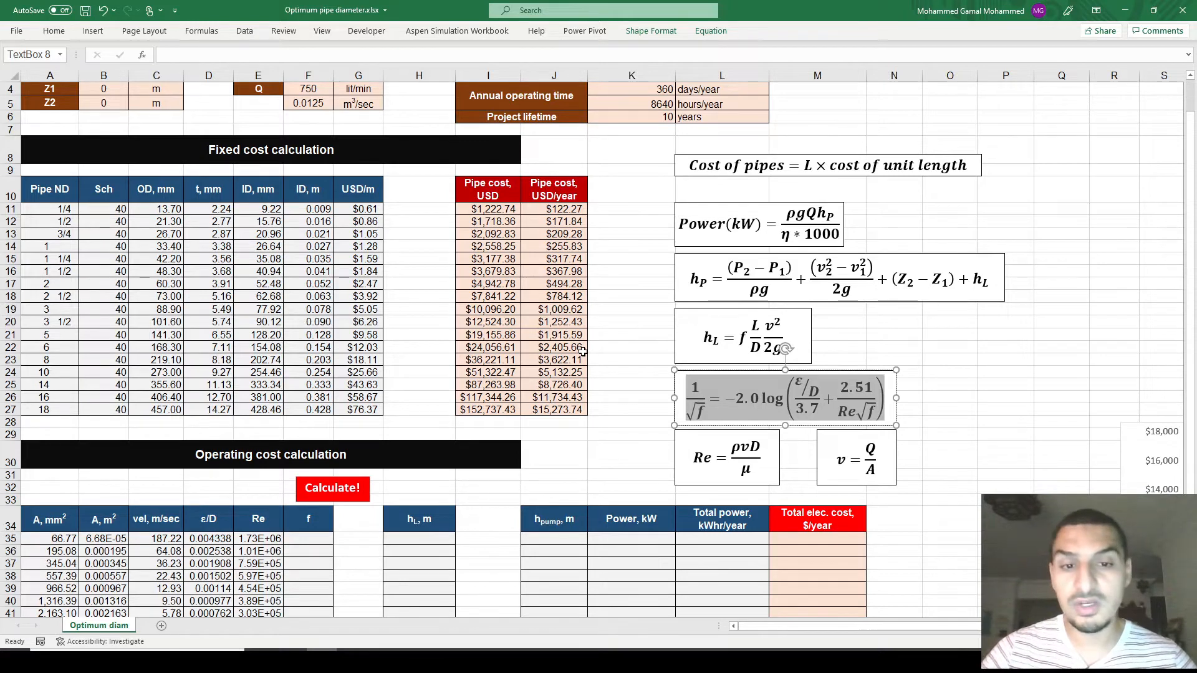
- Enter 0.0100 as the initial guess for the friction factor f in F35
{"action": "left_click", "coordinate": [362, 547]}
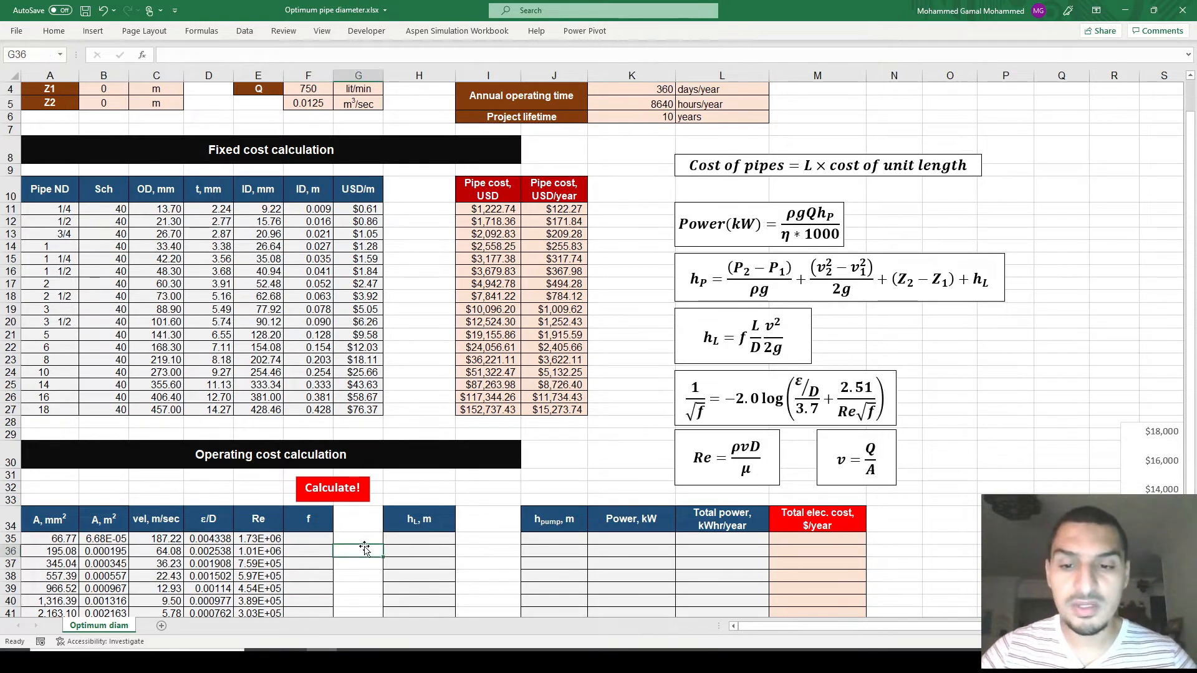
{"action": "left_click", "coordinate": [320, 538]}
{"action": "type", "text": "0.0"}
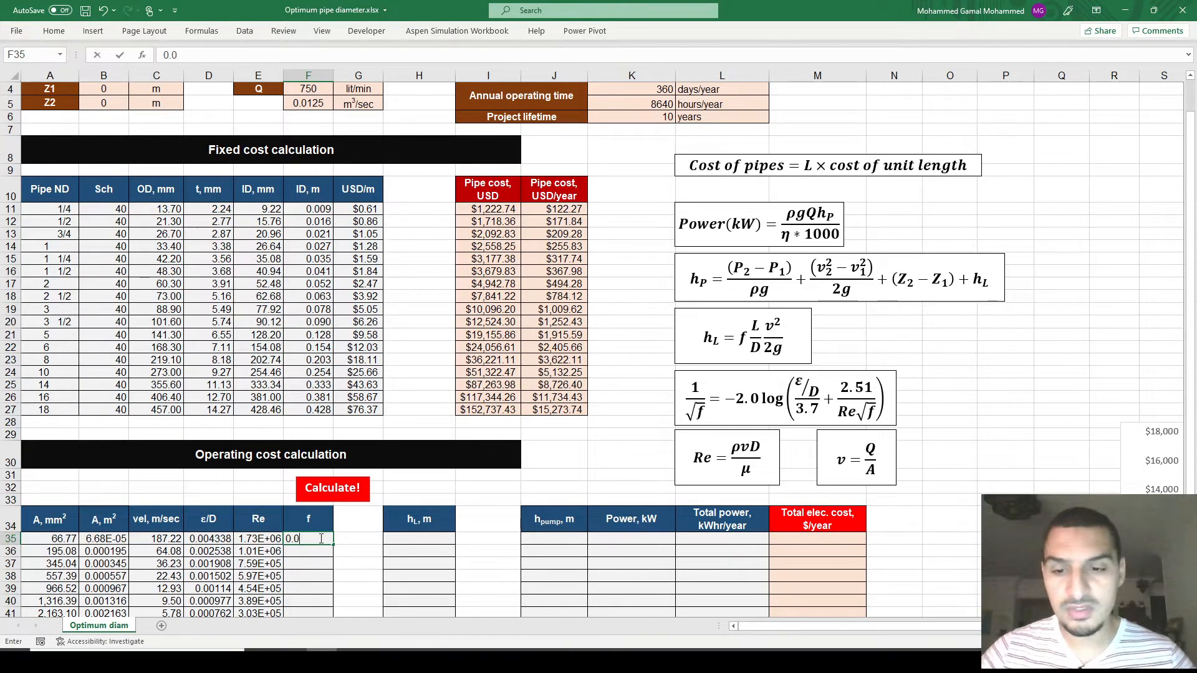
{"action": "type", "text": "100"}
{"action": "key", "text": "Tab"}
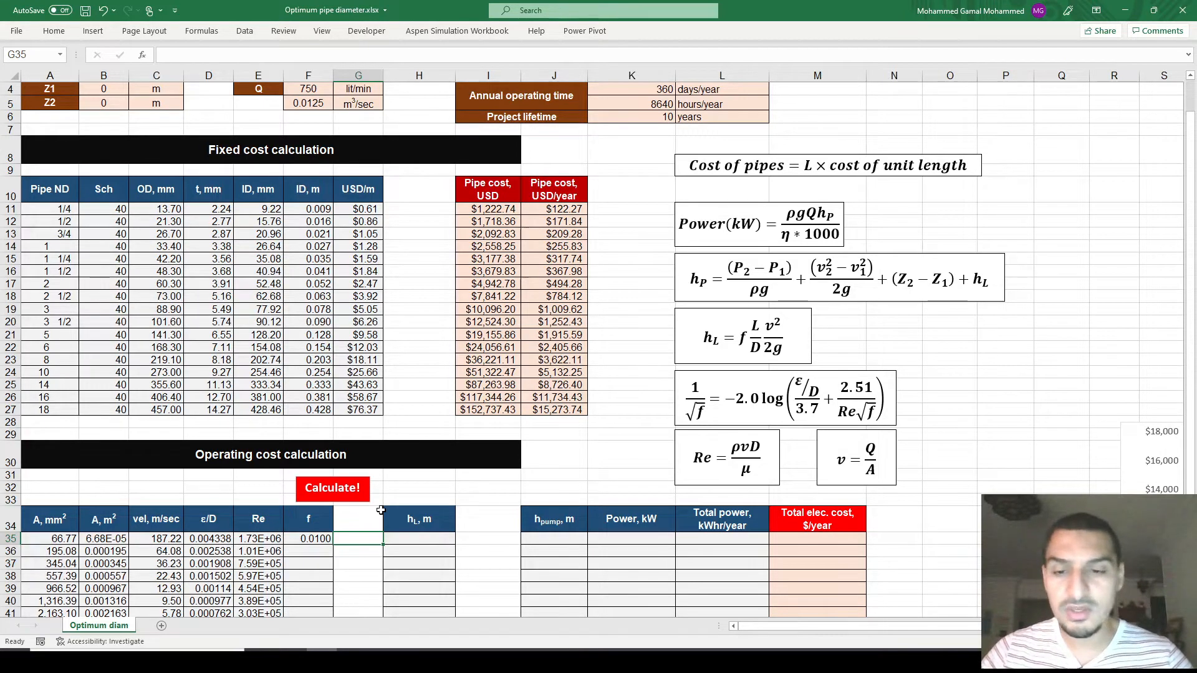
- Enter the friction equation rearranged to zero in G35 as =1/SQRT(F35)+2*LOG(D35/3.7+2.51/E35/SQRT(F35))
{"action": "type", "text": "="}
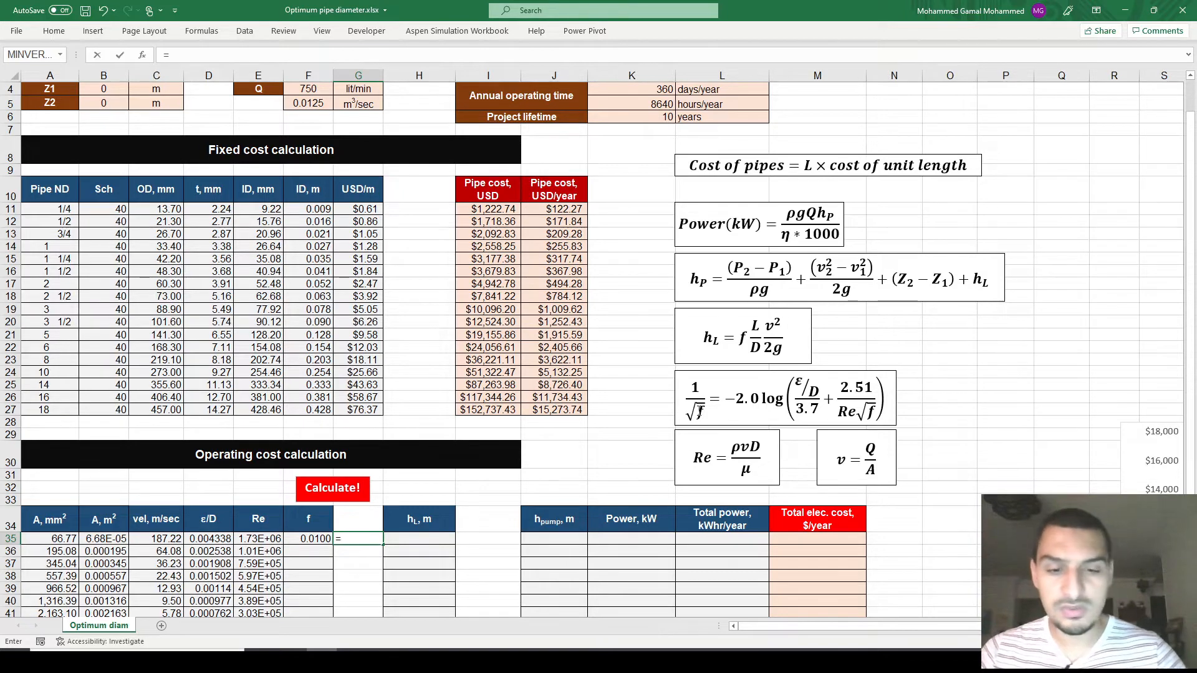
{"action": "type", "text": "sqr"}
{"action": "key", "text": "Tab"}
{"action": "key", "text": "Left"}
{"action": "type", "text": ")+2"}
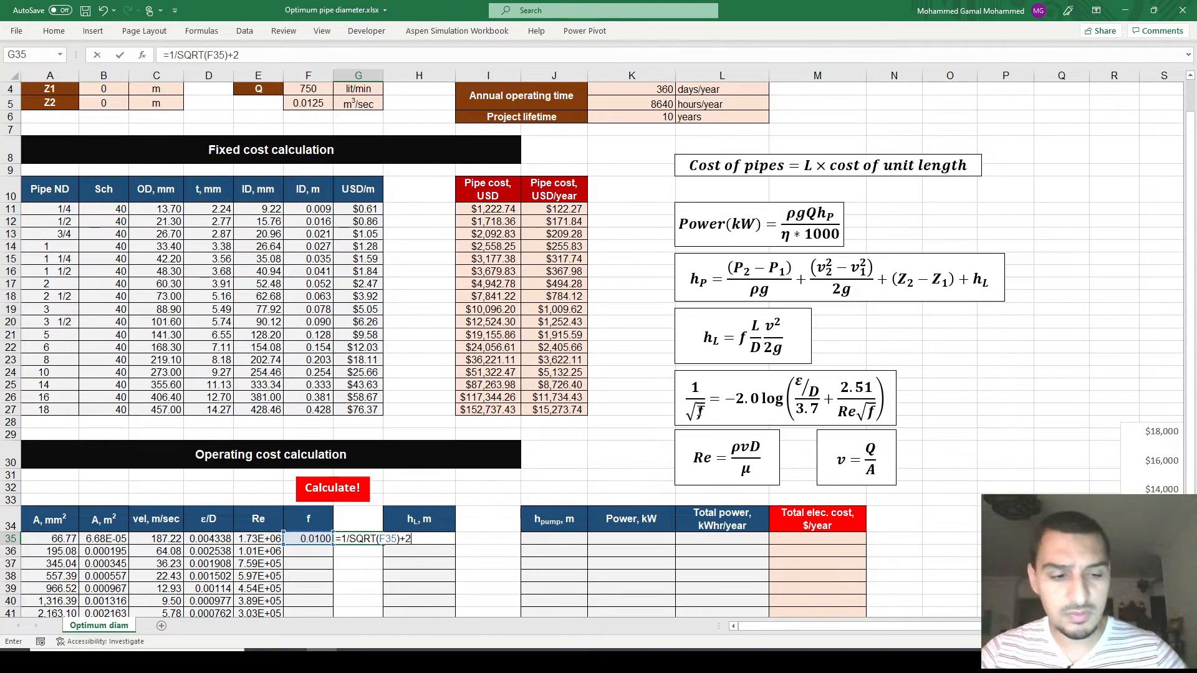
{"action": "type", "text": "*LOG("}
{"action": "key", "text": "Left"}
{"action": "key", "text": "Left"}
{"action": "key", "text": "Left"}
{"action": "key", "text": "Left"}
{"action": "key", "text": "Left"}
{"action": "key", "text": "Right"}
{"action": "key", "text": "Right"}
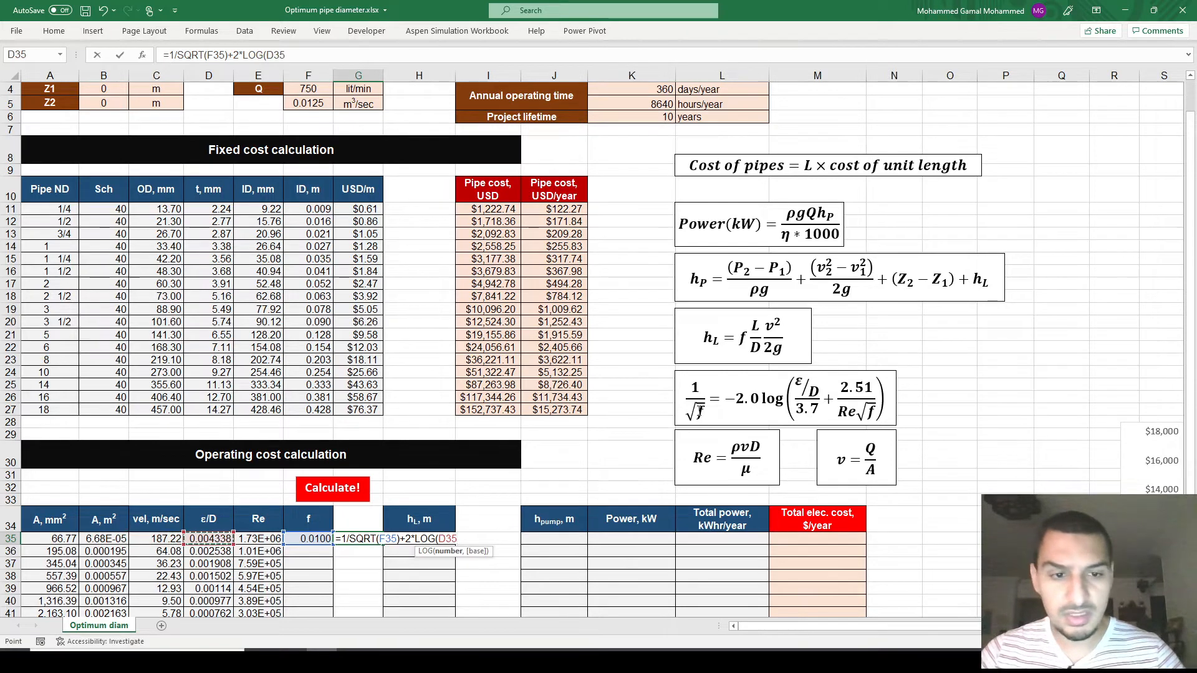
{"action": "type", "text": "/3.7+"}
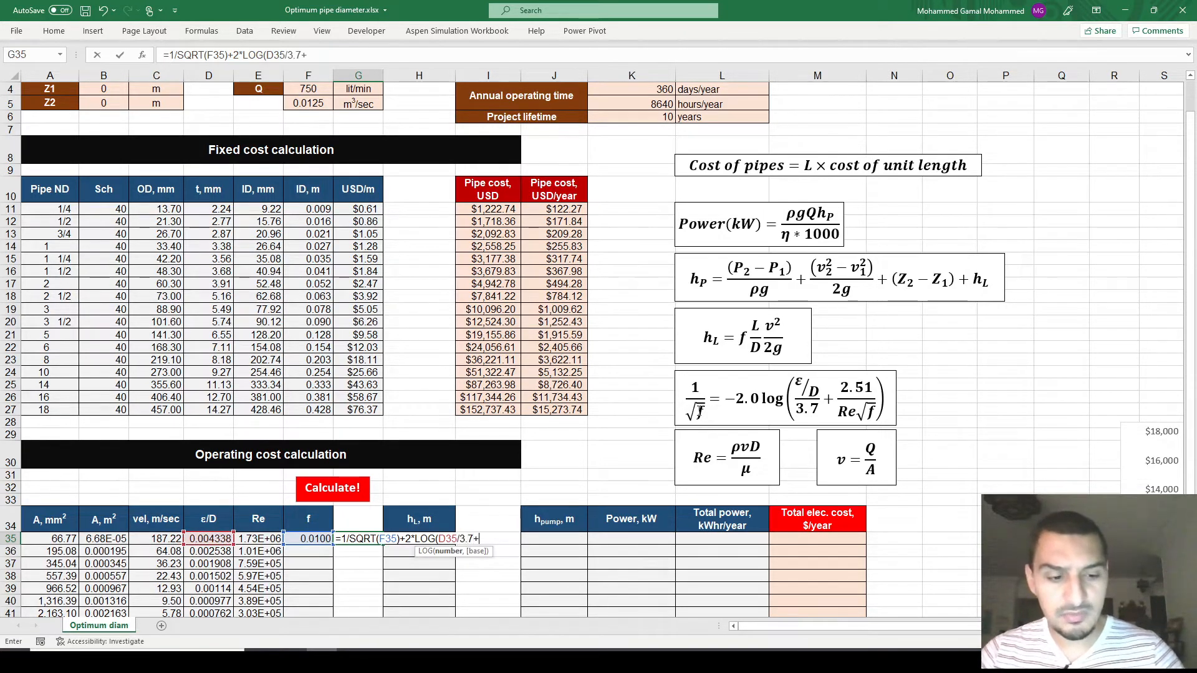
{"action": "key", "text": "Left"}
{"action": "key", "text": "Left"}
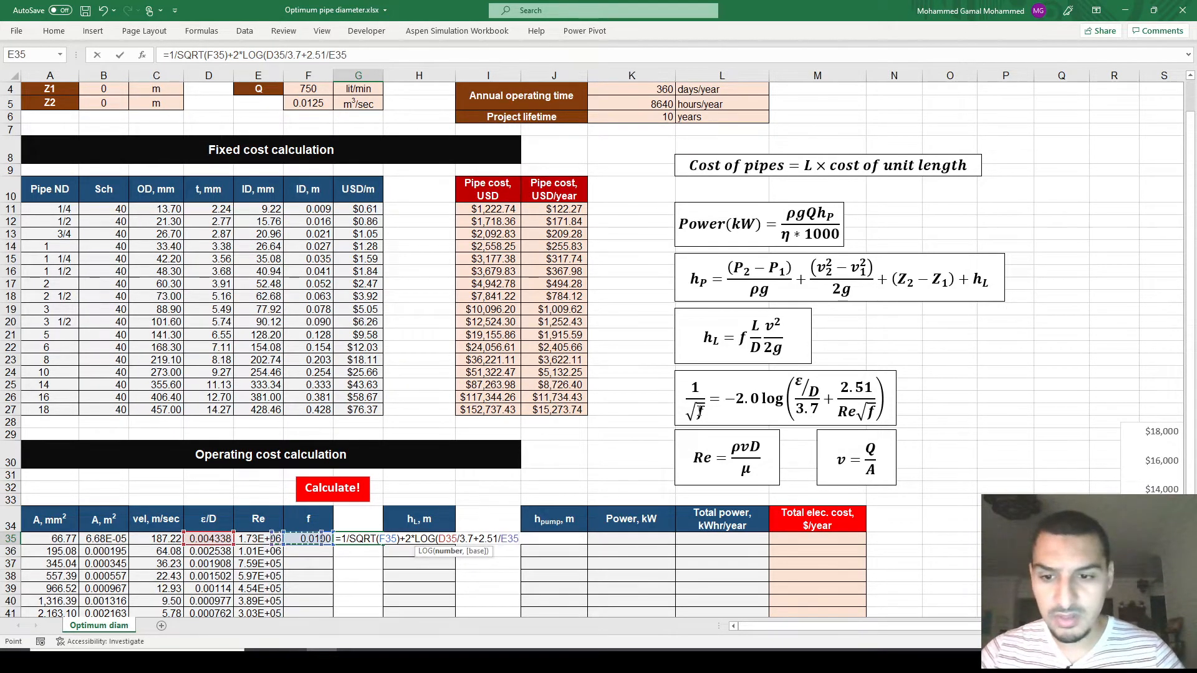
{"action": "type", "text": "/SQRT("}
{"action": "key", "text": "Left"}
{"action": "type", "text": "))"}
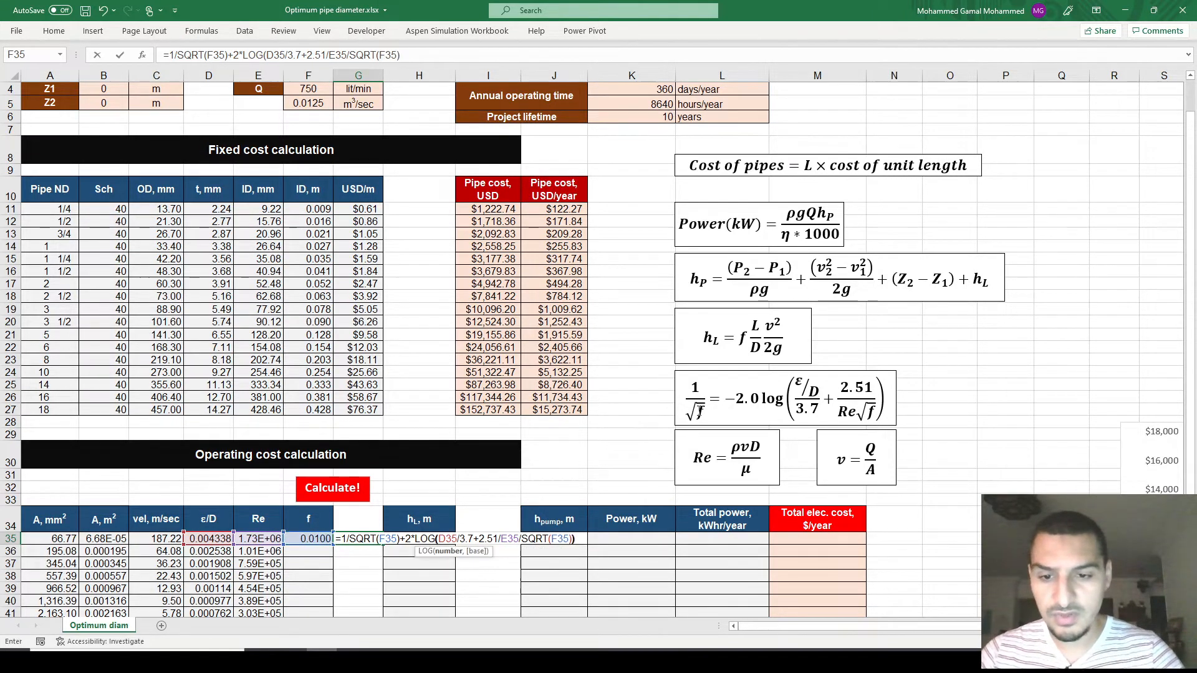
{"action": "key", "text": "ctrl+Return"}
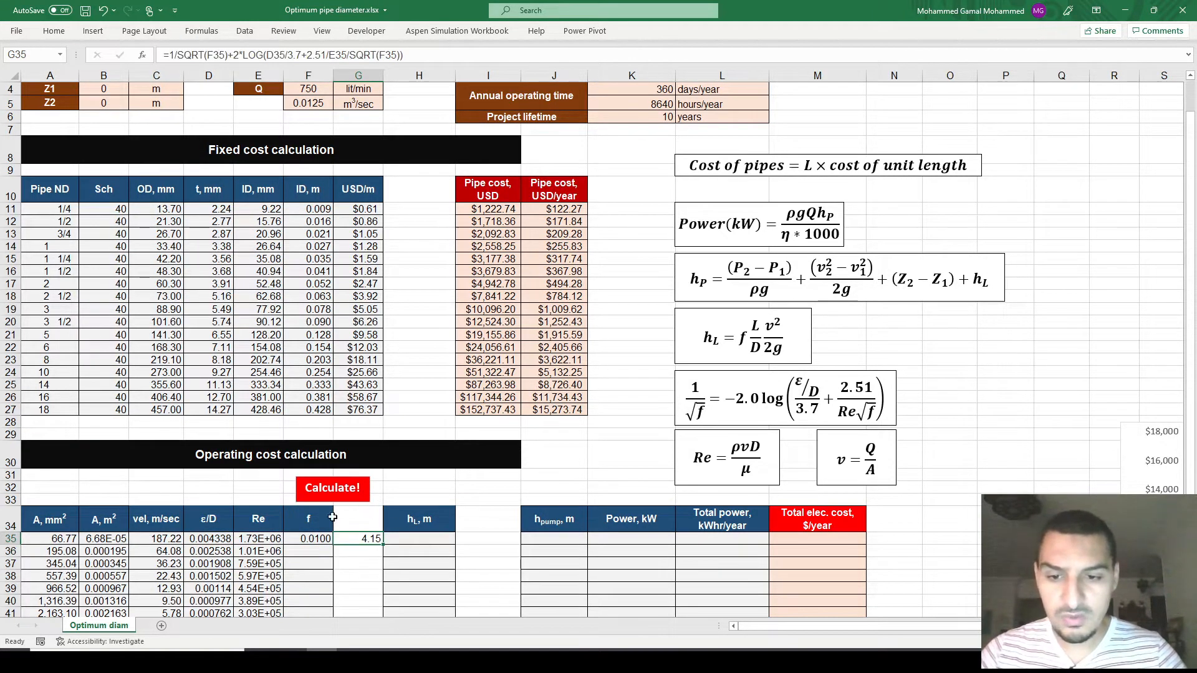
- Fill the friction factor guess and its equation from F35:G35 down to row 51
{"action": "left_click_drag", "start_coordinate": [320, 535], "coordinate": [340, 536]}
{"action": "scroll", "coordinate": [340, 536], "scroll_direction": "down", "scroll_amount": 5}
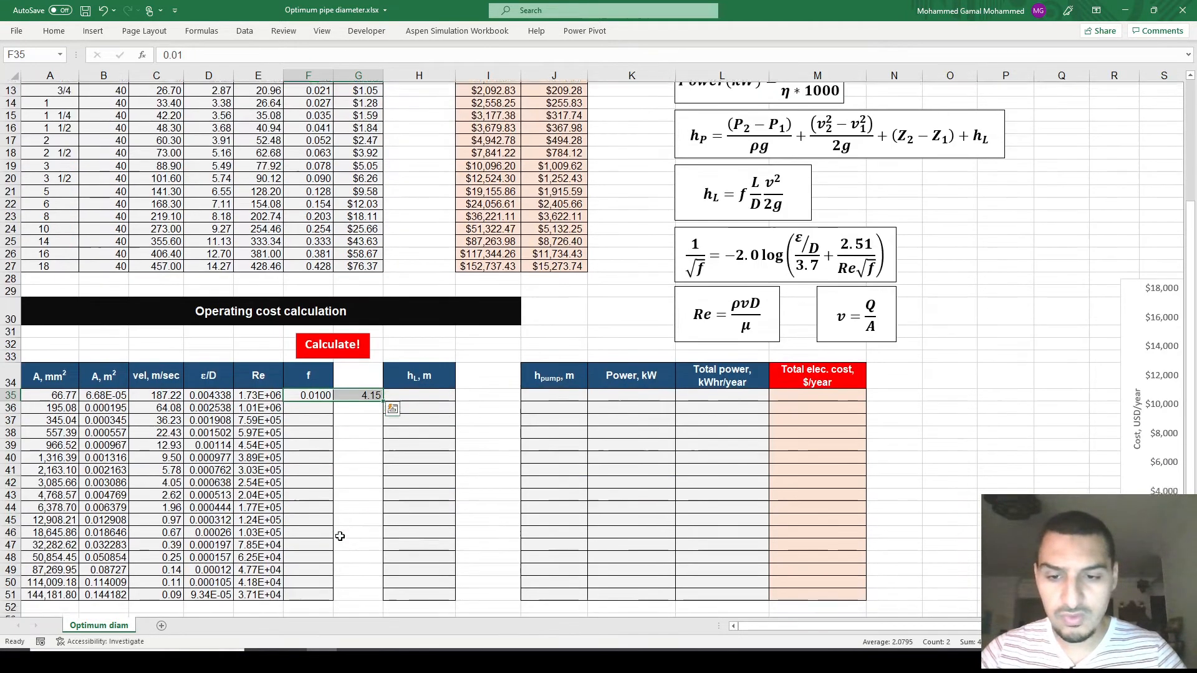
{"action": "left_click_drag", "start_coordinate": [382, 340], "coordinate": [356, 533]}
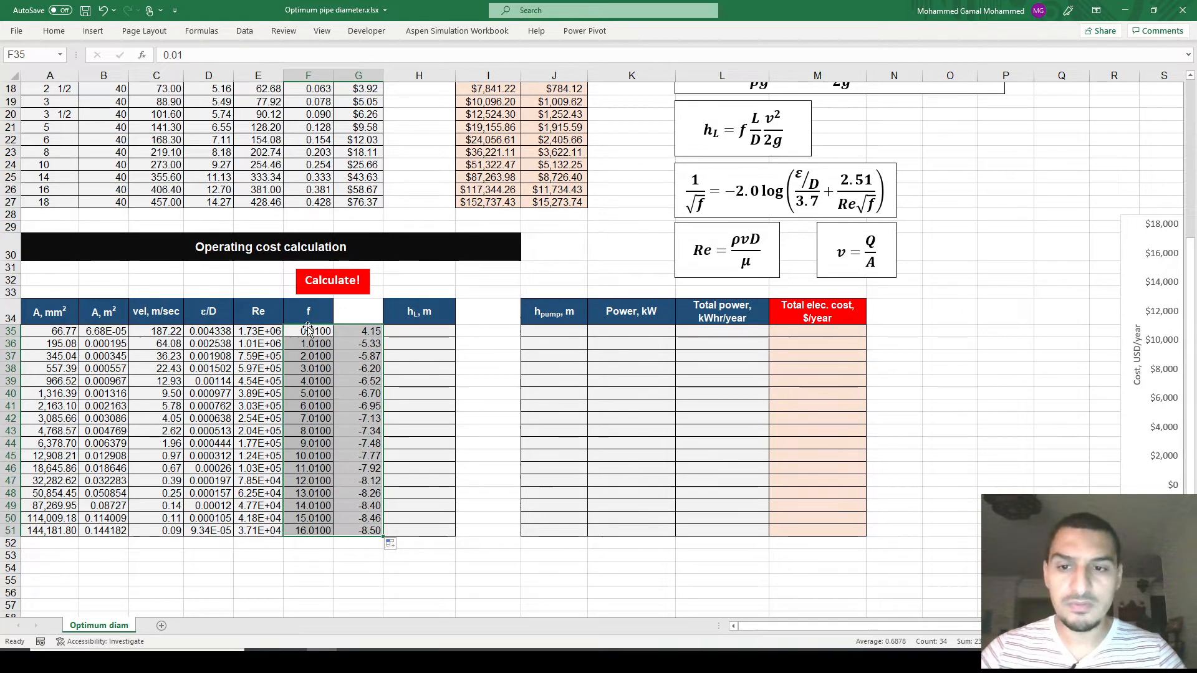
- Copy the single guess of 0.01 from F35 unchanged into every friction factor cell down to F51
{"action": "left_click", "coordinate": [311, 332]}
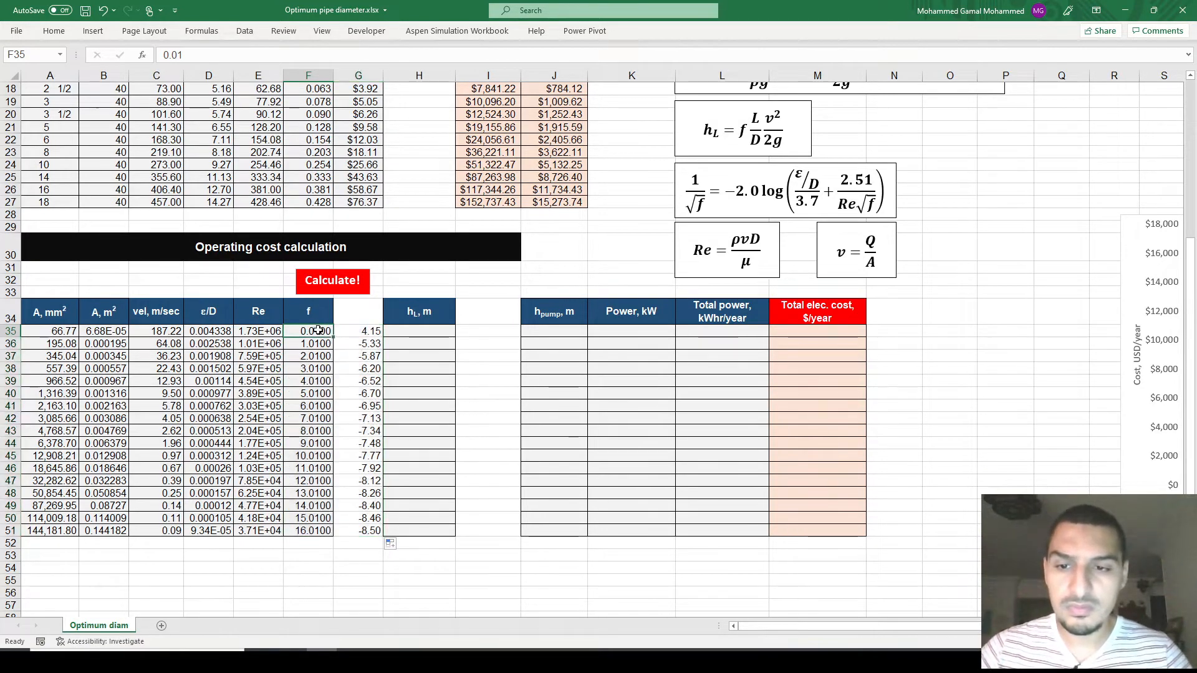
{"action": "double_click", "coordinate": [334, 337]}
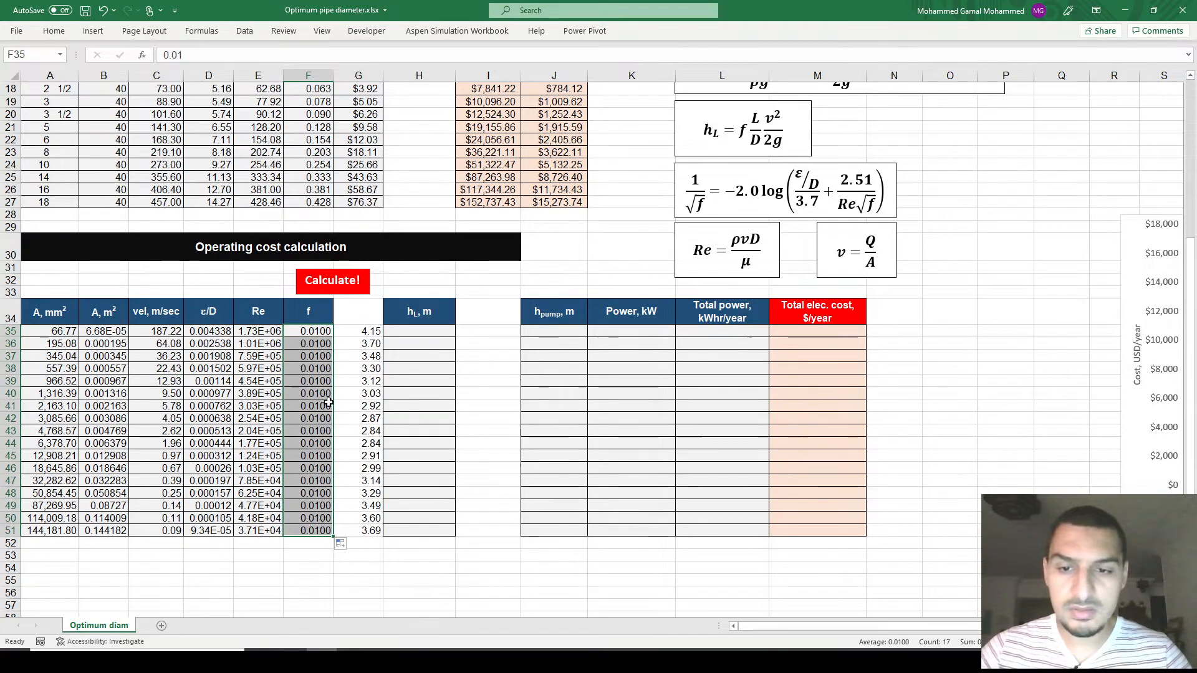
{"action": "scroll", "coordinate": [368, 457], "scroll_direction": "up", "scroll_amount": 1}
{"action": "scroll", "coordinate": [367, 457], "scroll_direction": "up", "scroll_amount": 1}
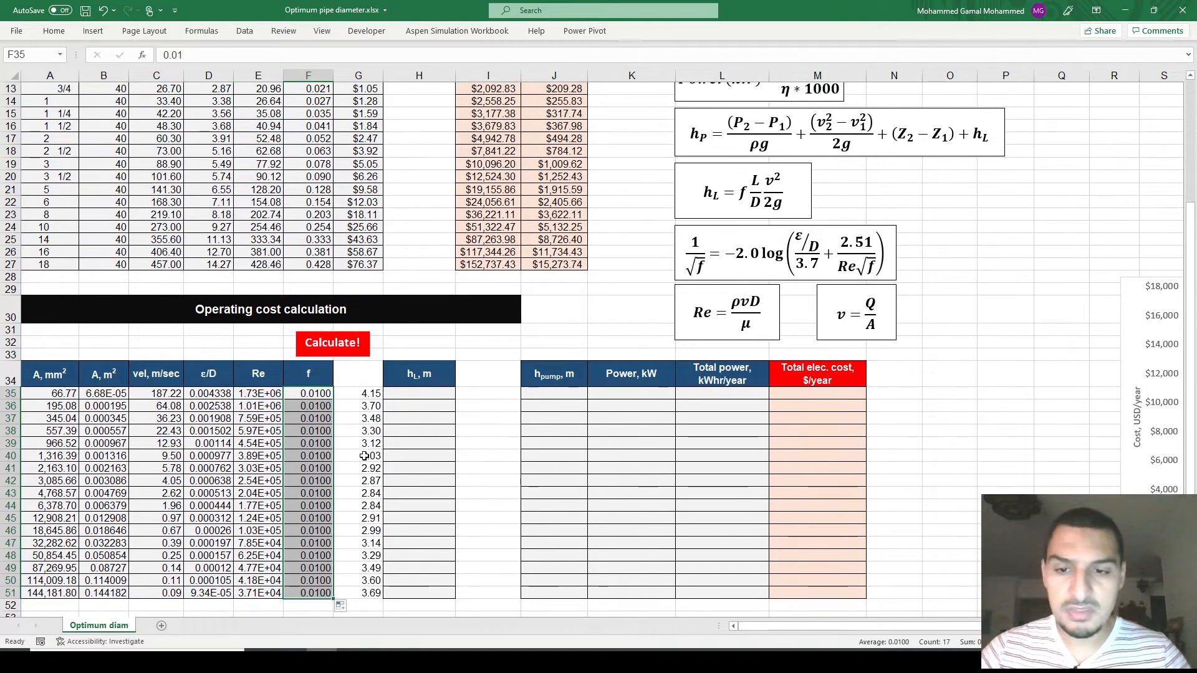
- Check the friction equation formulas in the first rows of column G beside the friction factor guesses
{"action": "left_click", "coordinate": [357, 394]}
{"action": "key", "text": "Return"}
{"action": "key", "text": "F2"}
{"action": "key", "text": "Return"}
{"action": "key", "text": "F2"}
{"action": "key", "text": "Return"}
{"action": "key", "text": "Up"}
{"action": "key", "text": "Up"}
{"action": "key", "text": "Up"}
{"action": "key", "text": "Left"}
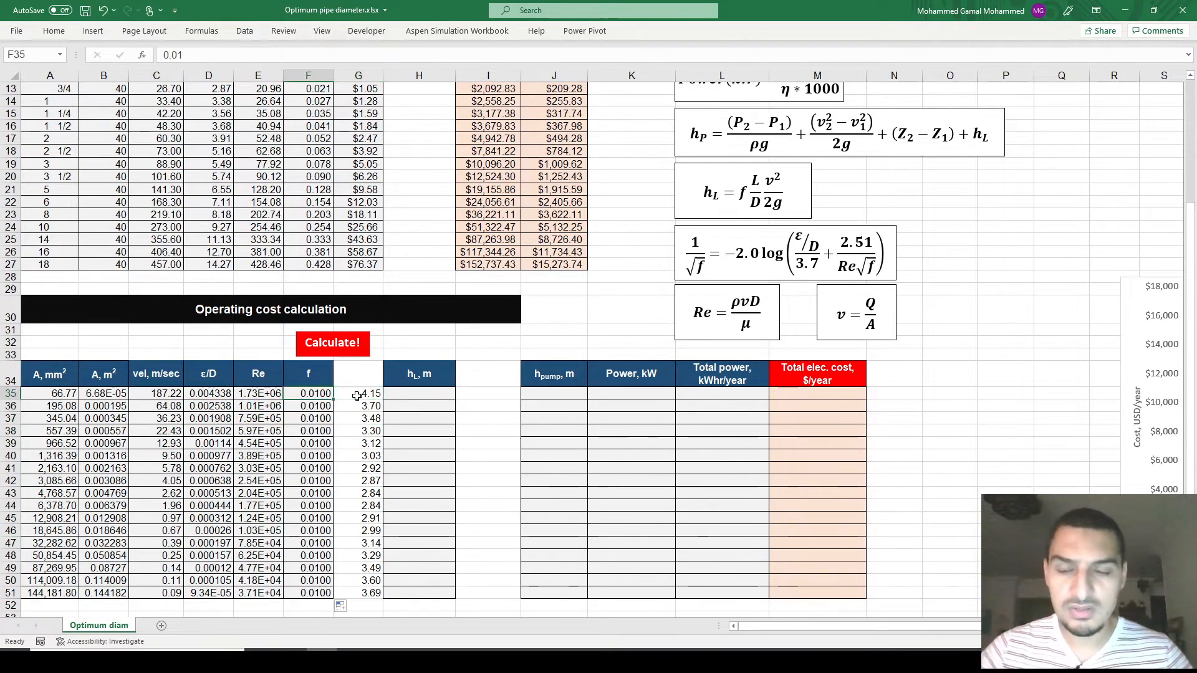
- Review the input data, the fixed cost table and the governing equations above the operating cost table
{"action": "scroll", "coordinate": [358, 399], "scroll_direction": "up", "scroll_amount": 1}
{"action": "scroll", "coordinate": [358, 399], "scroll_direction": "up", "scroll_amount": 2}
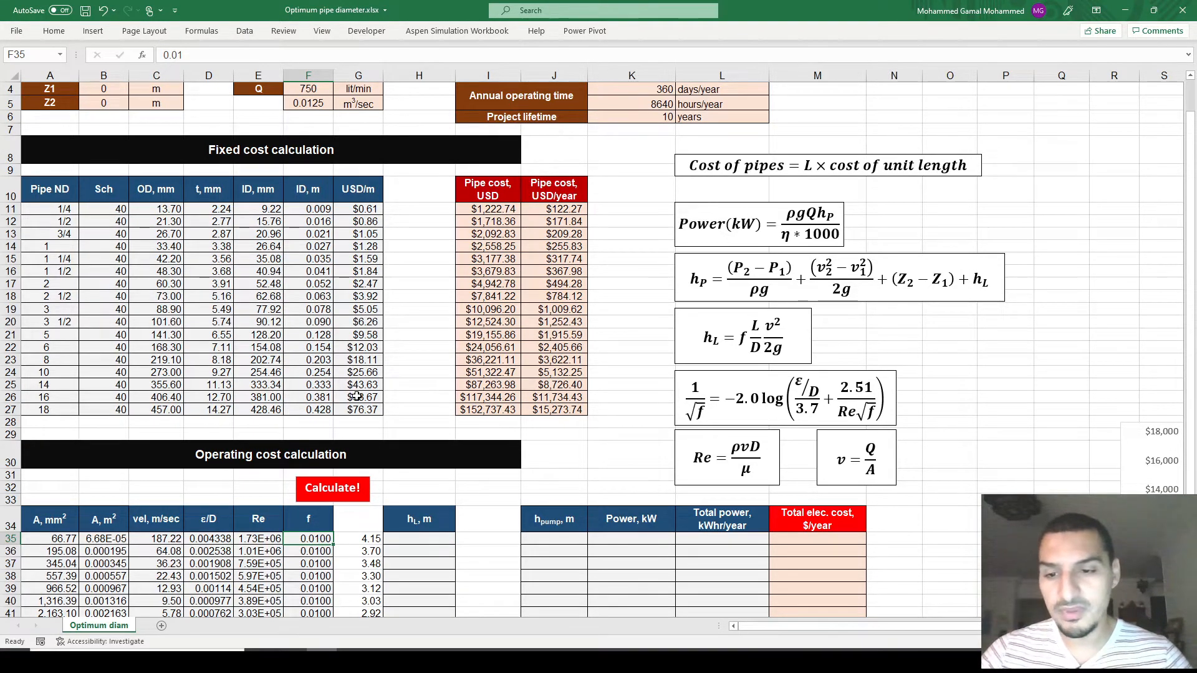
{"action": "scroll", "coordinate": [245, 285], "scroll_direction": "up", "scroll_amount": 1}
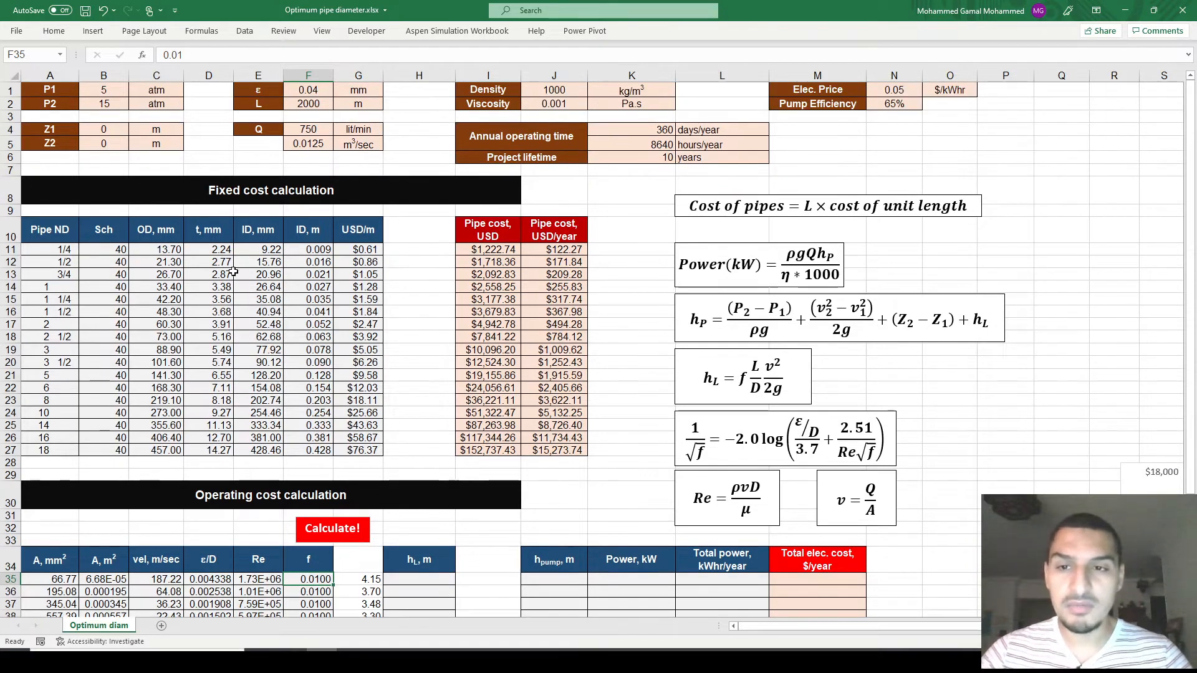
{"action": "scroll", "coordinate": [594, 441], "scroll_direction": "down", "scroll_amount": 2}
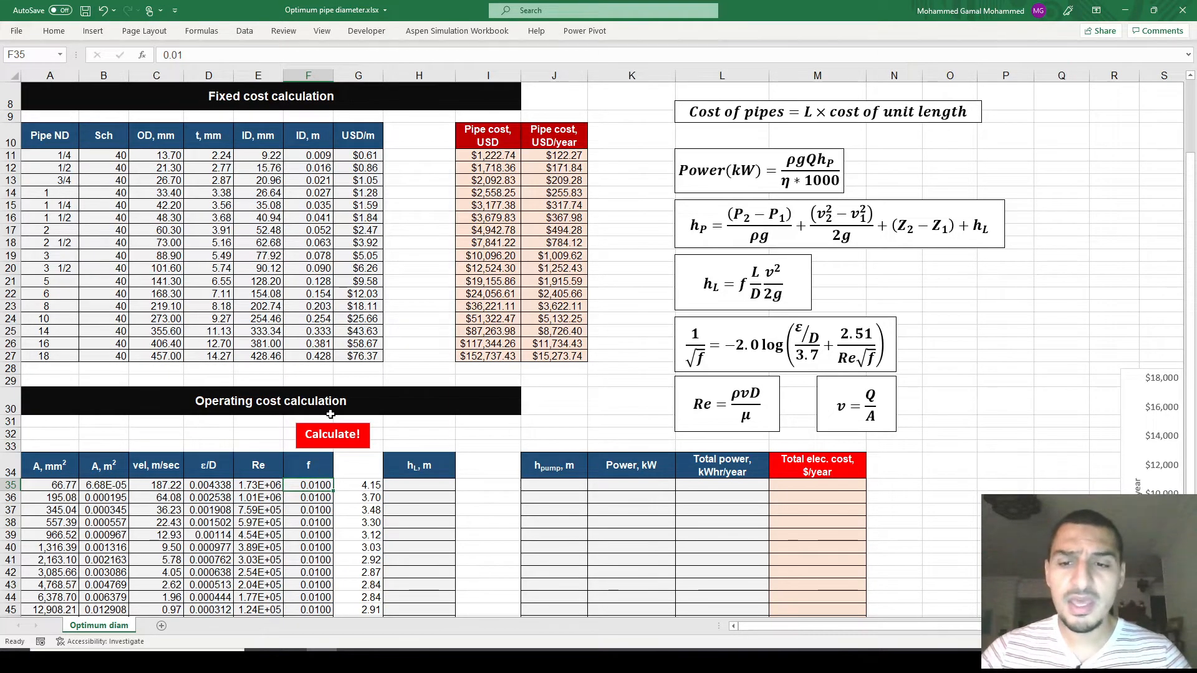
{"action": "scroll", "coordinate": [330, 414], "scroll_direction": "up", "scroll_amount": 2}
{"action": "scroll", "coordinate": [186, 144], "scroll_direction": "up", "scroll_amount": 1}
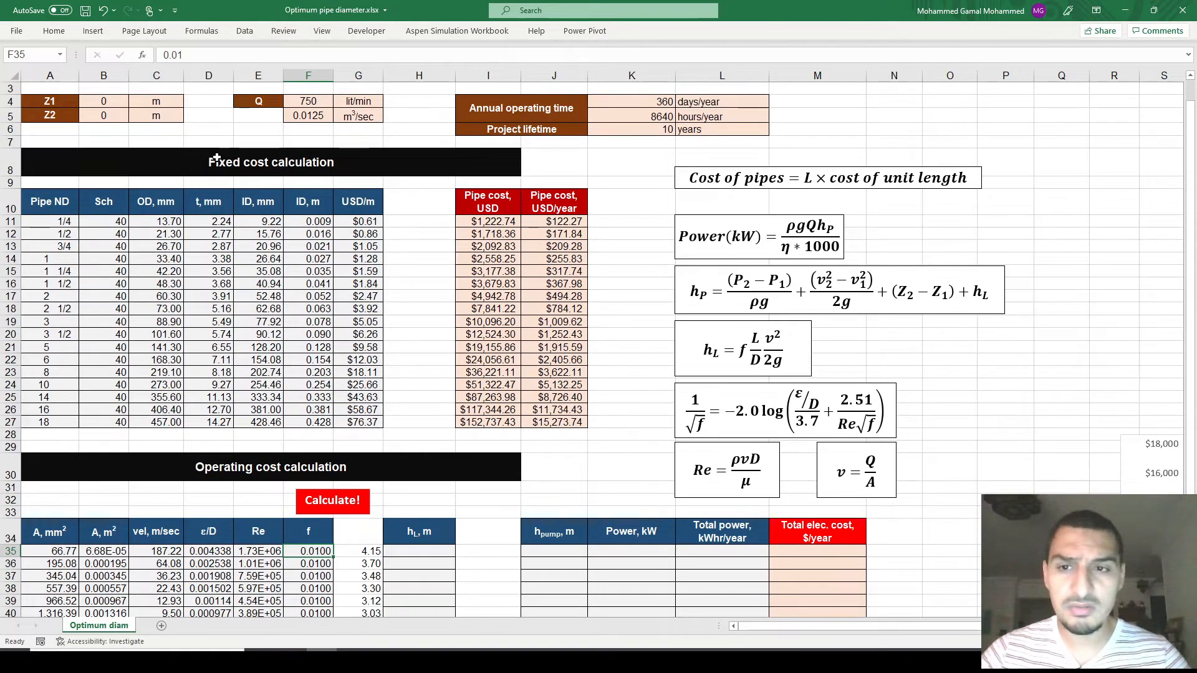
{"action": "scroll", "coordinate": [295, 111], "scroll_direction": "up", "scroll_amount": 1}
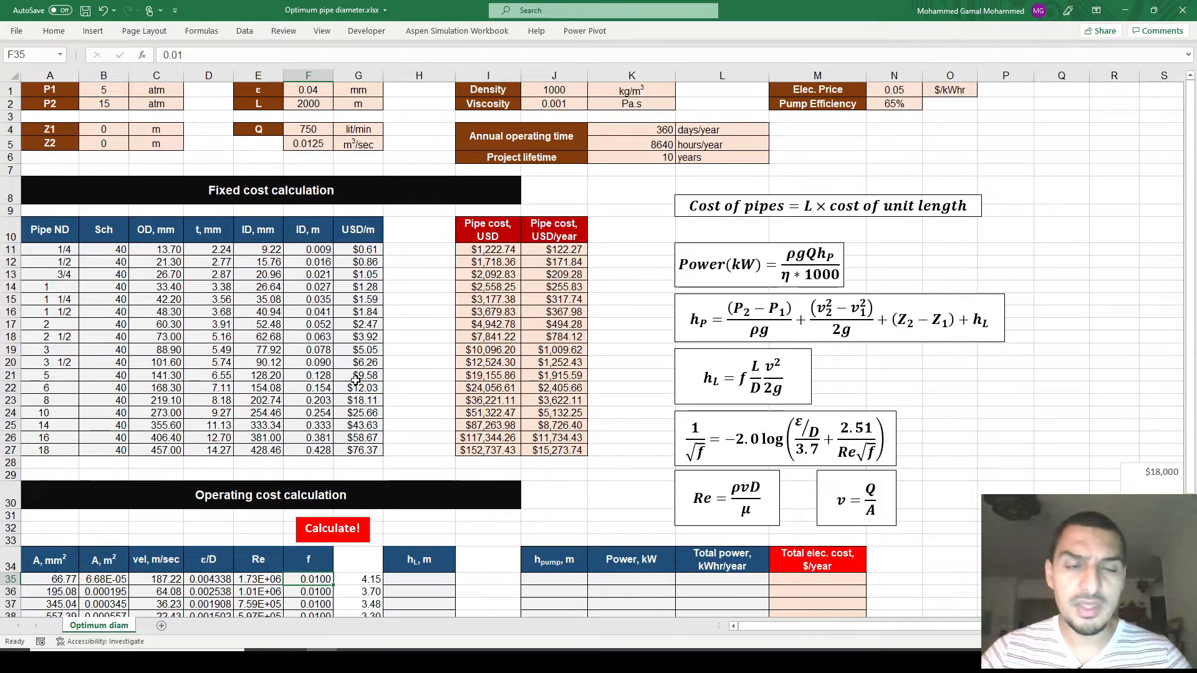
{"action": "scroll", "coordinate": [356, 379], "scroll_direction": "down", "scroll_amount": 1}
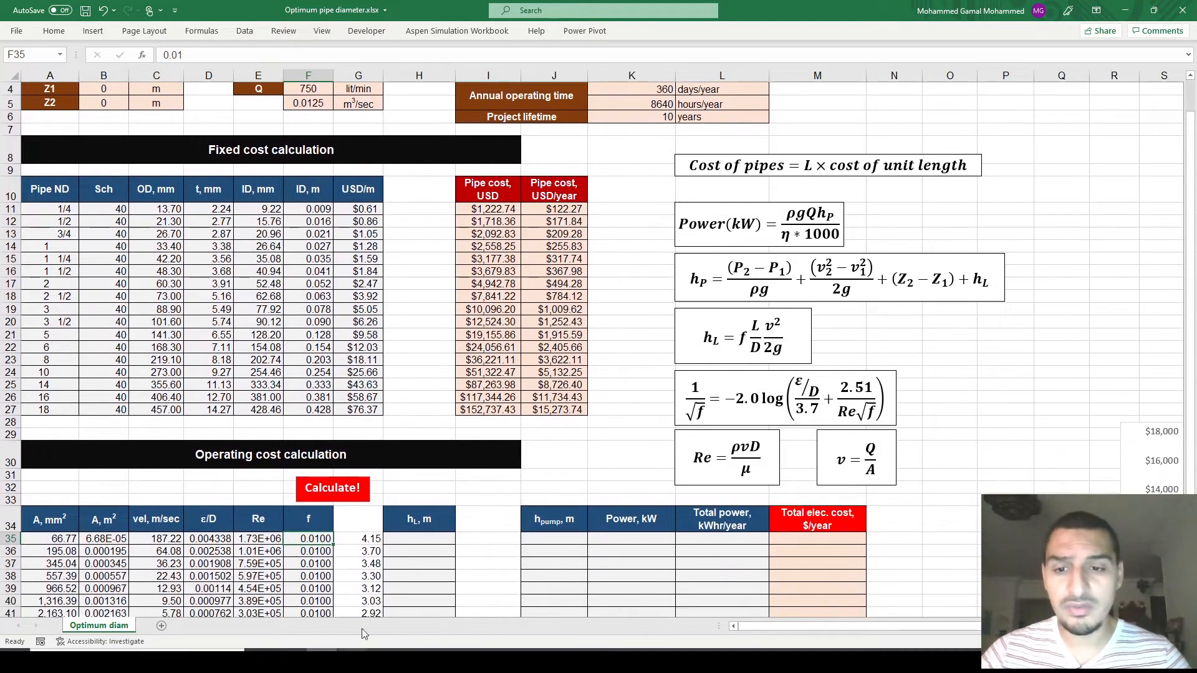
{"action": "scroll", "coordinate": [351, 604], "scroll_direction": "down", "scroll_amount": 1}
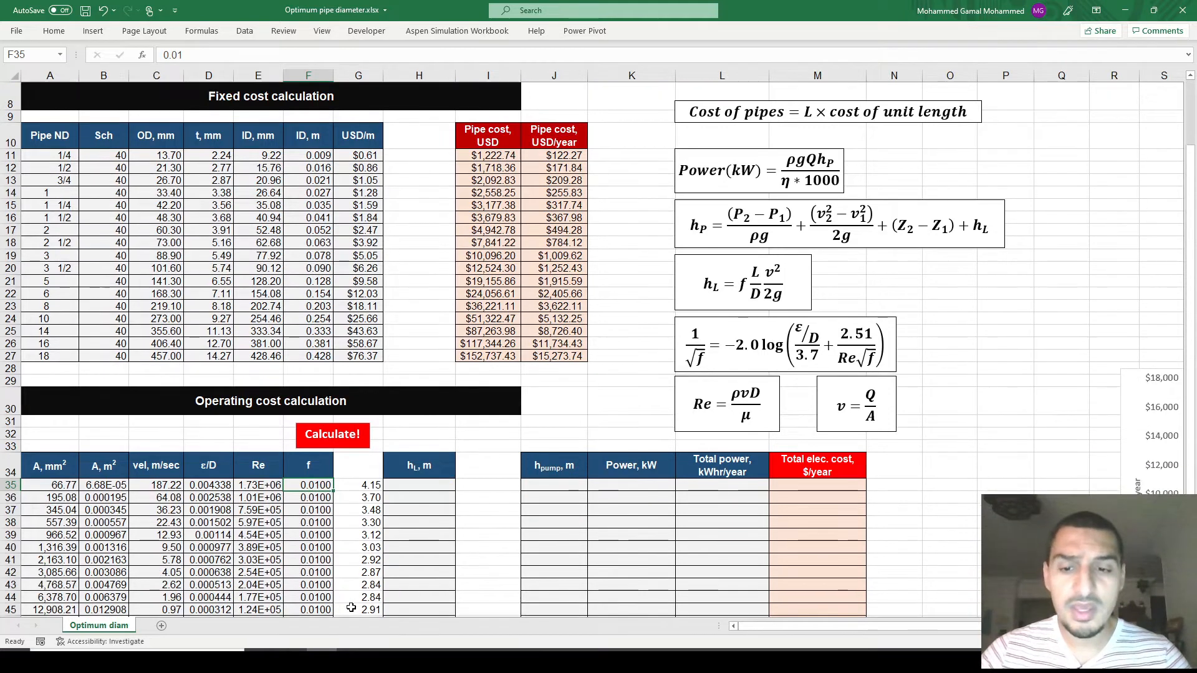
{"action": "scroll", "coordinate": [351, 605], "scroll_direction": "down", "scroll_amount": 1}
{"action": "scroll", "coordinate": [351, 608], "scroll_direction": "up", "scroll_amount": 1}
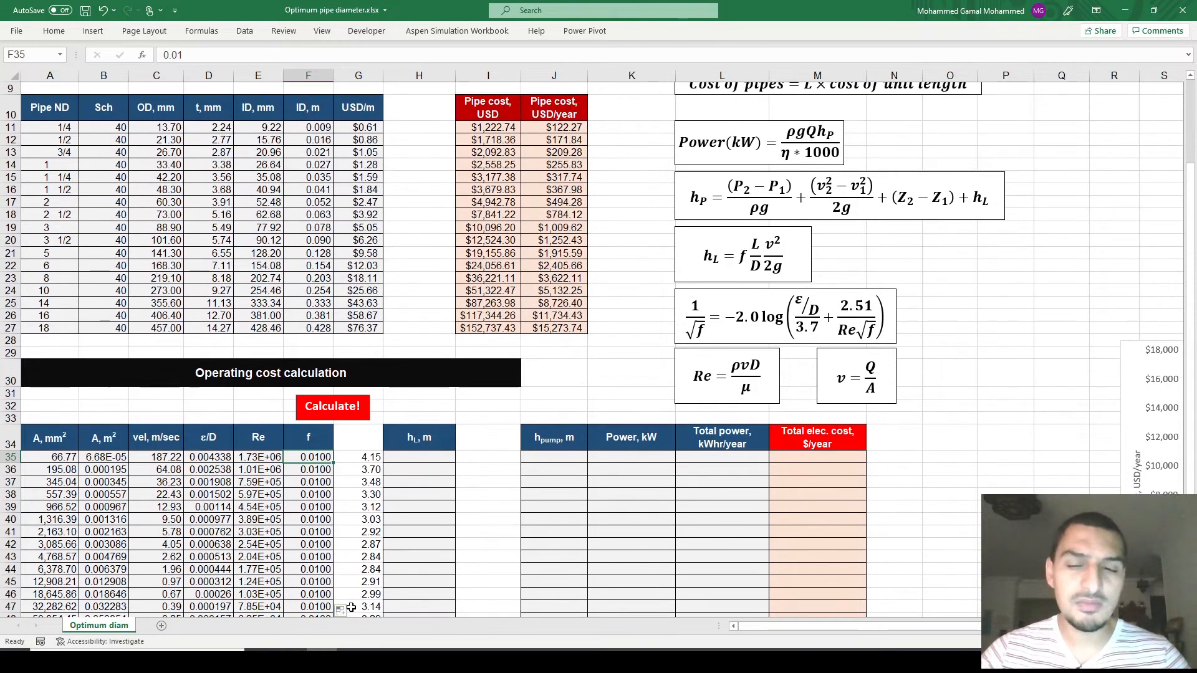
{"action": "scroll", "coordinate": [355, 484], "scroll_direction": "up", "scroll_amount": 1}
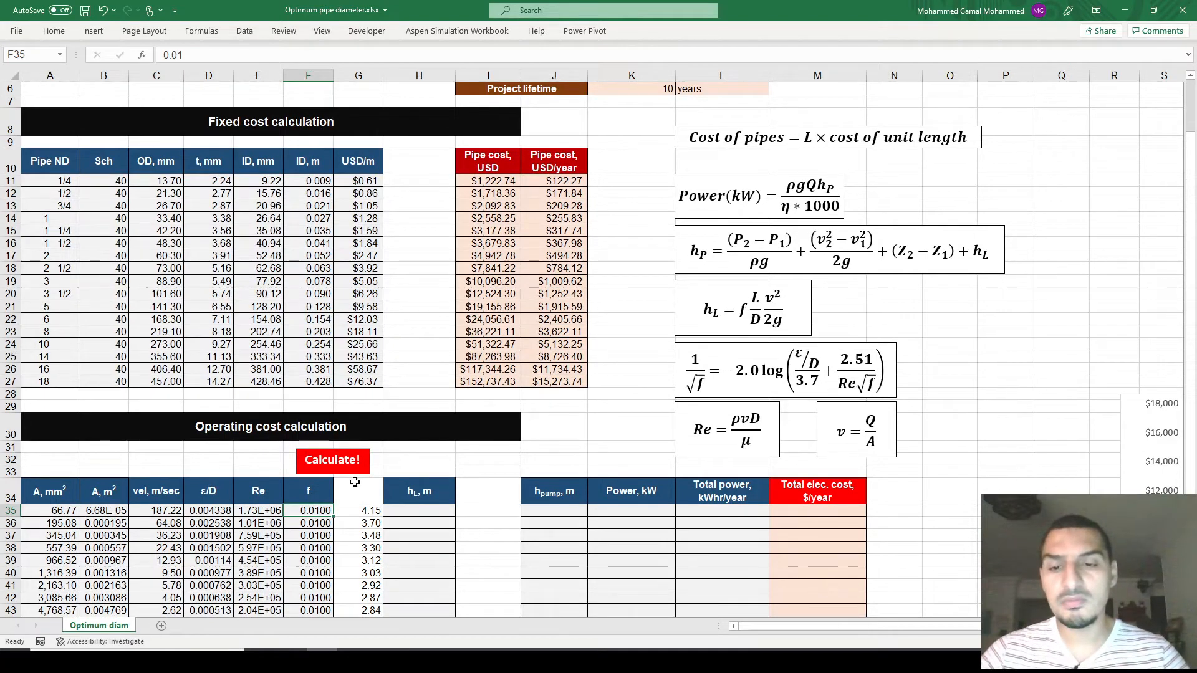
- Start recording a macro named Fric_Fact, stored in This Workbook and assigned to the Calculate! text box
{"action": "double_click", "coordinate": [369, 32]}
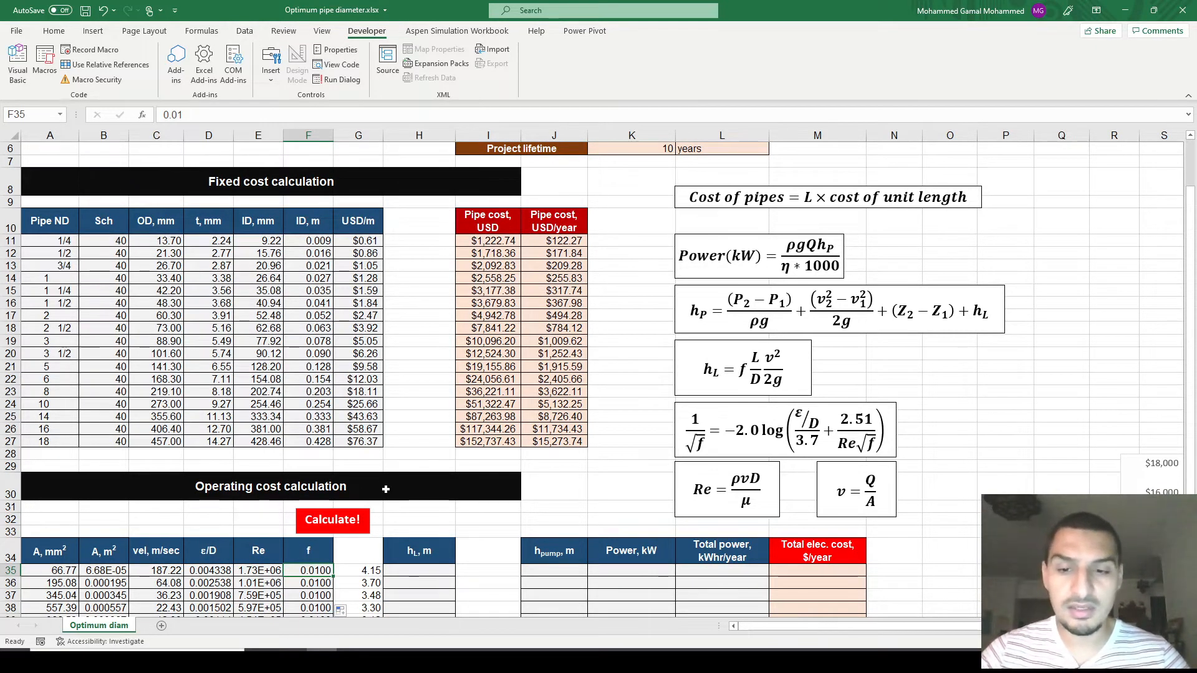
{"action": "right_click", "coordinate": [360, 532]}
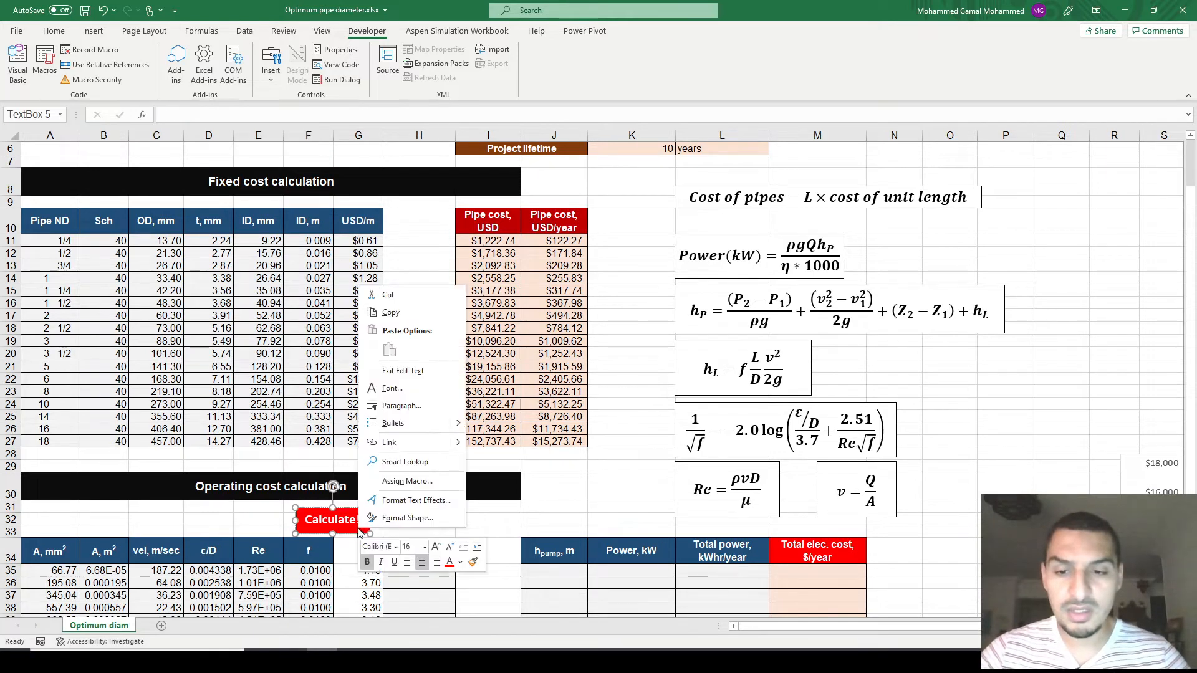
{"action": "left_click", "coordinate": [402, 481]}
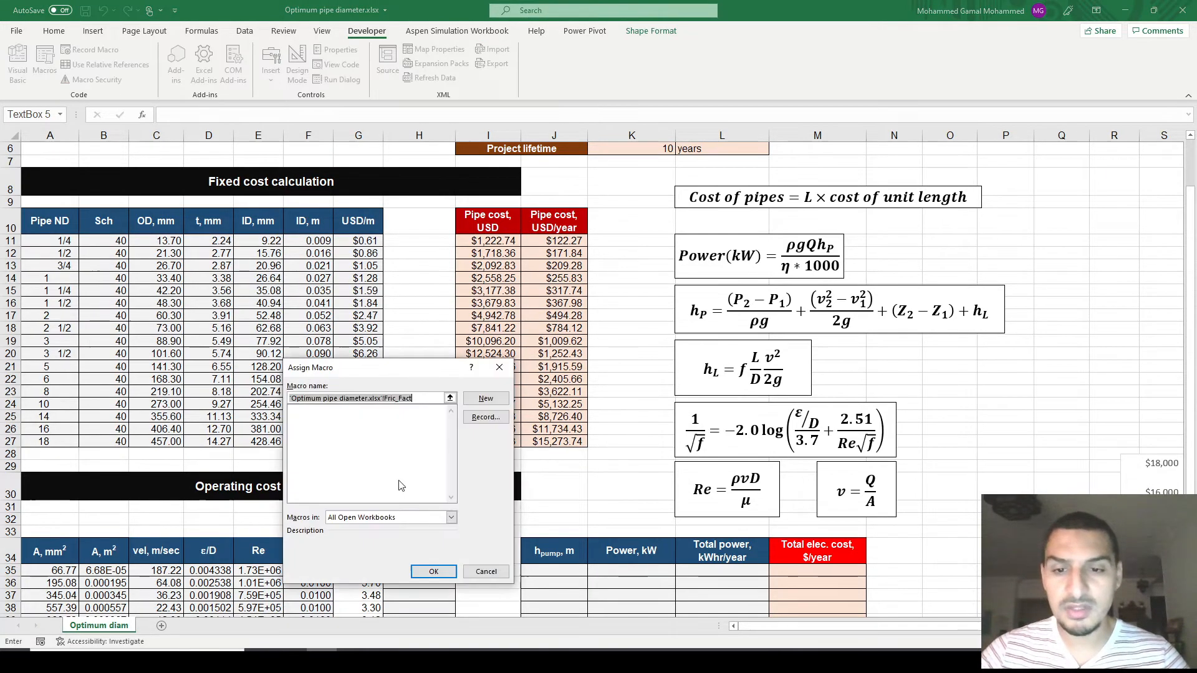
{"action": "left_click", "coordinate": [486, 418]}
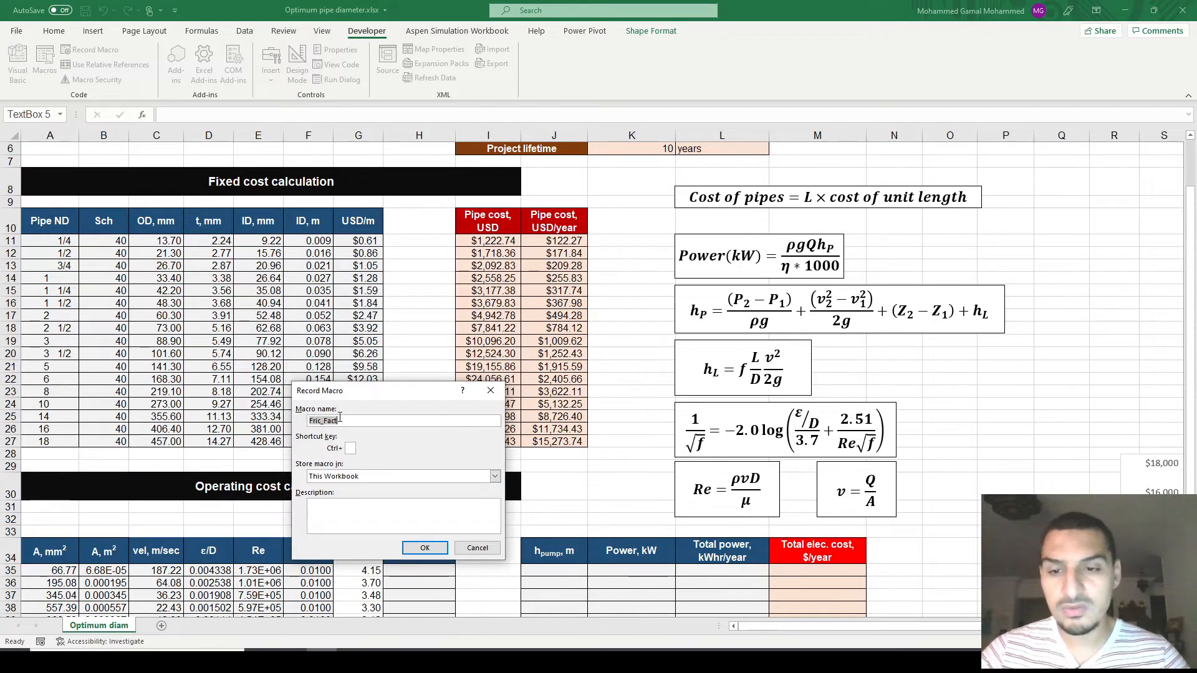
{"action": "left_click", "coordinate": [424, 548]}
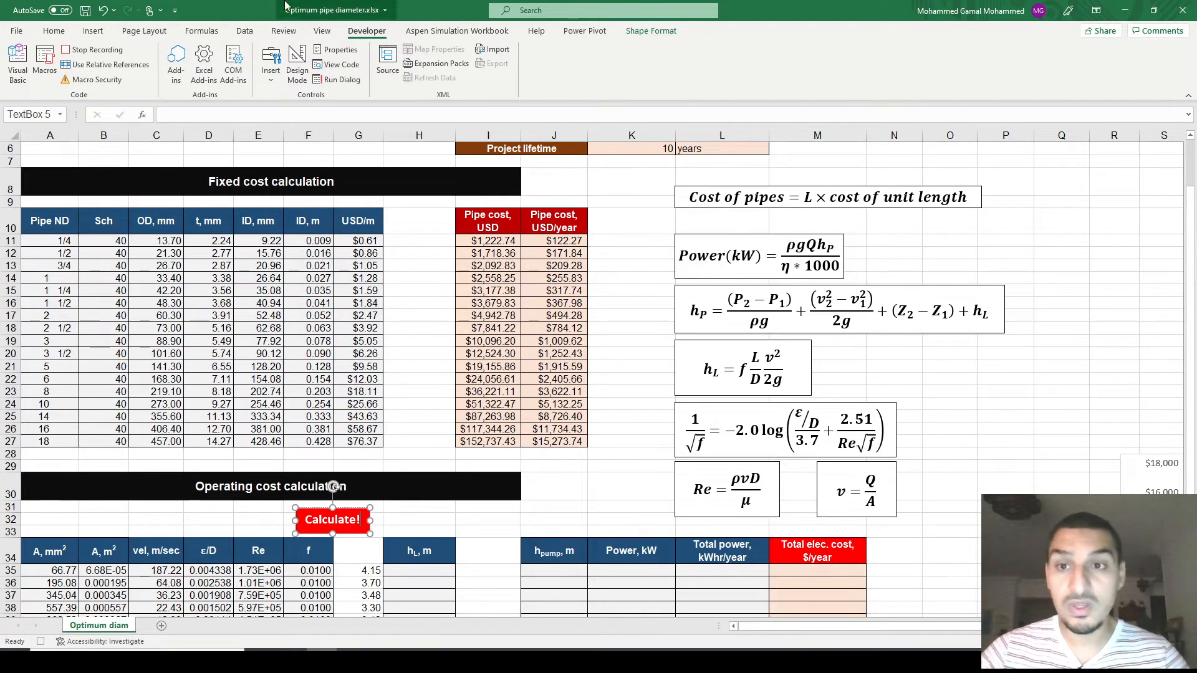
- Run Goal Seek to set the friction equation in G35 to 0 by changing the friction factor in F35, and accept the solution
{"action": "left_click", "coordinate": [243, 32]}
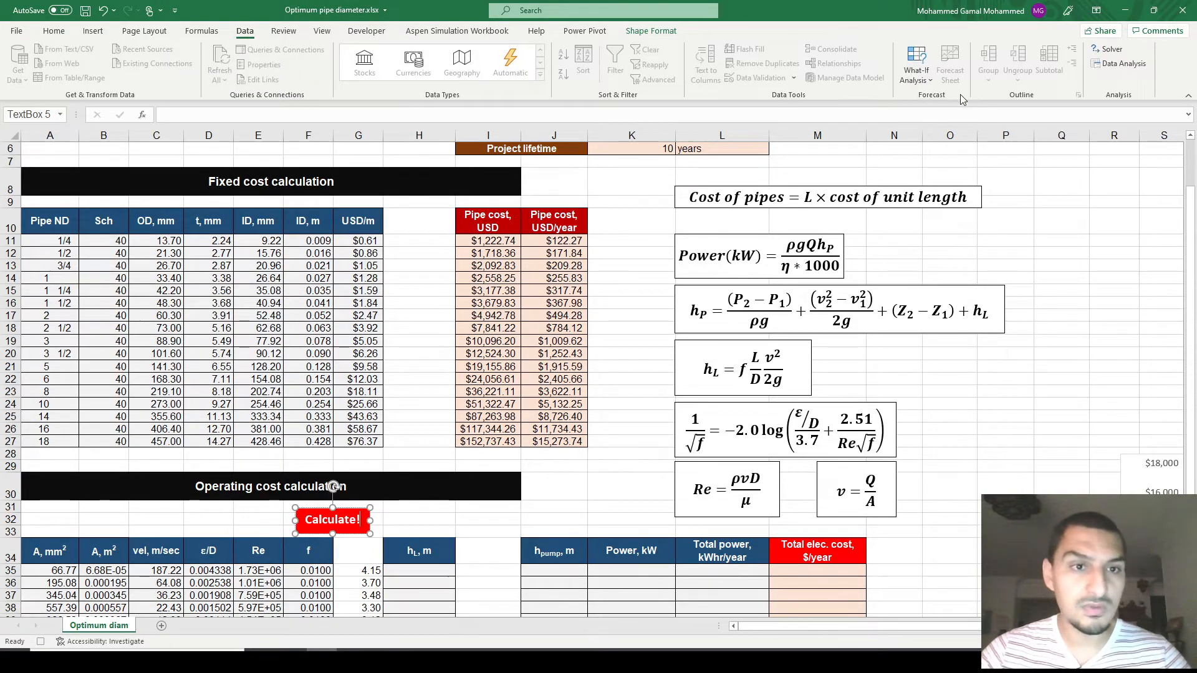
{"action": "left_click", "coordinate": [917, 62]}
{"action": "left_click", "coordinate": [935, 119]}
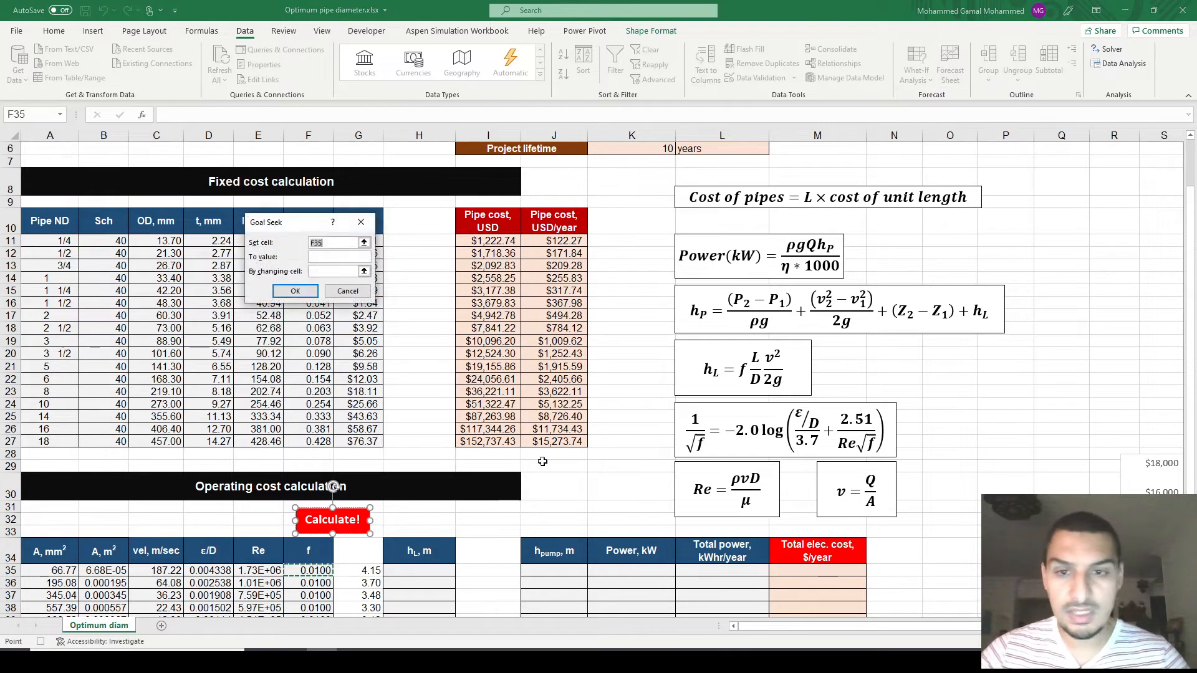
{"action": "left_click", "coordinate": [365, 573]}
{"action": "key", "text": "Tab"}
{"action": "type", "text": "0"}
{"action": "key", "text": "Tab"}
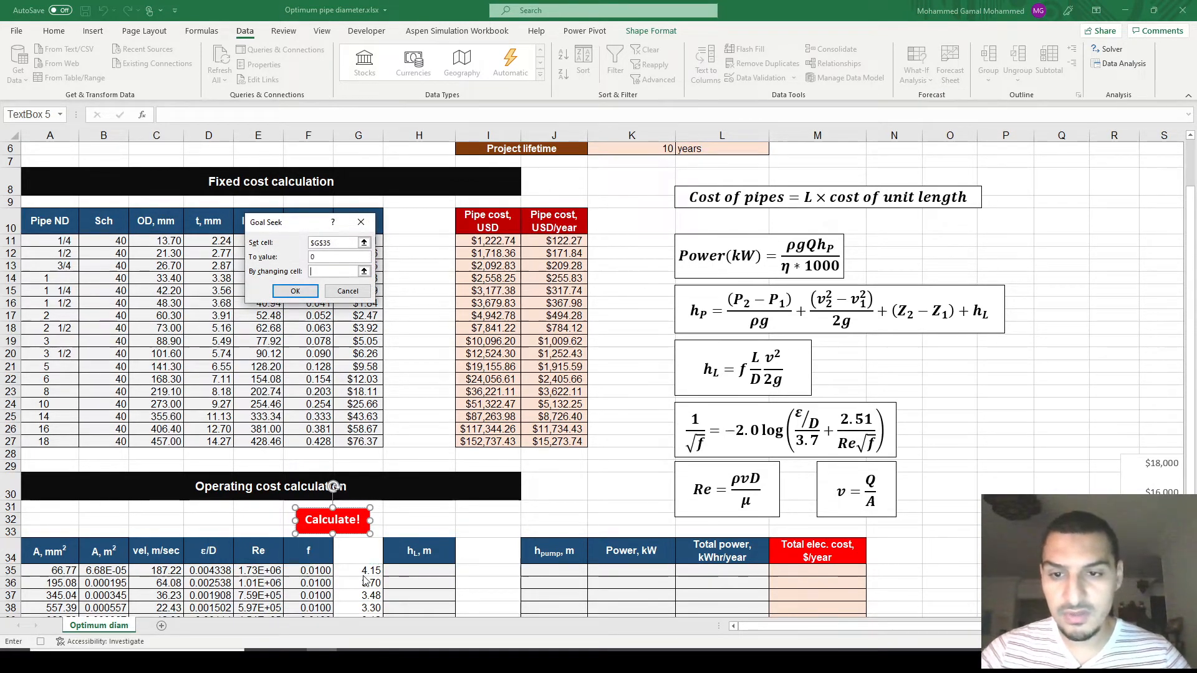
{"action": "left_click", "coordinate": [318, 570]}
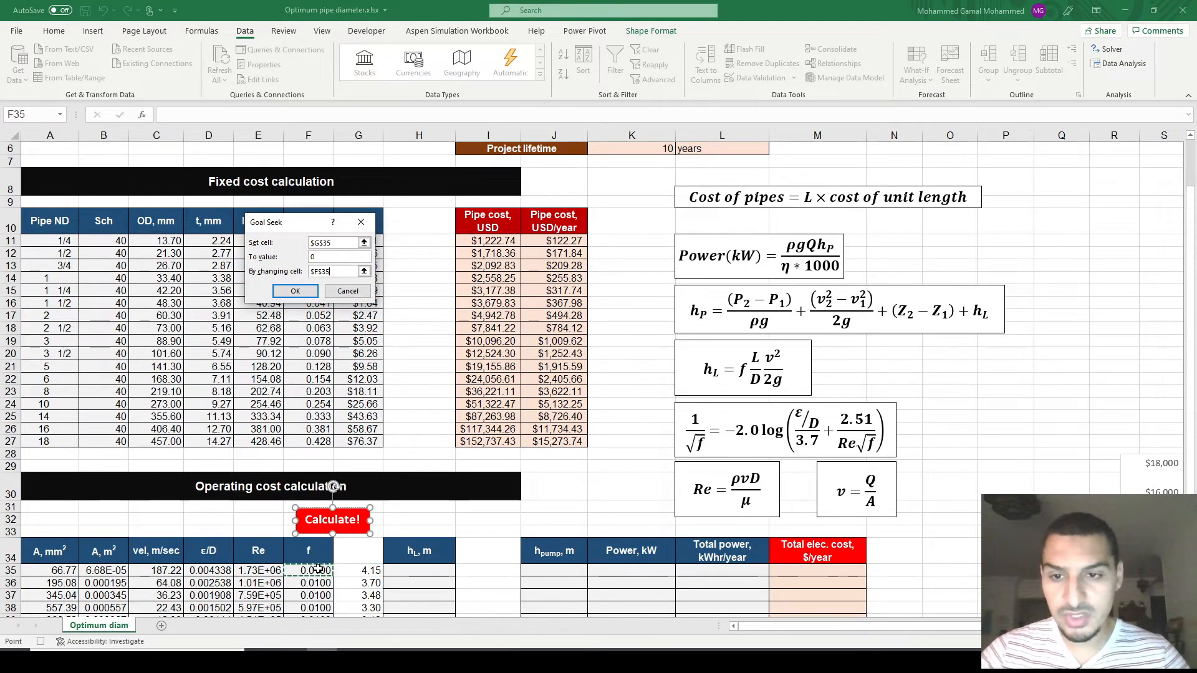
{"action": "left_click", "coordinate": [296, 290]}
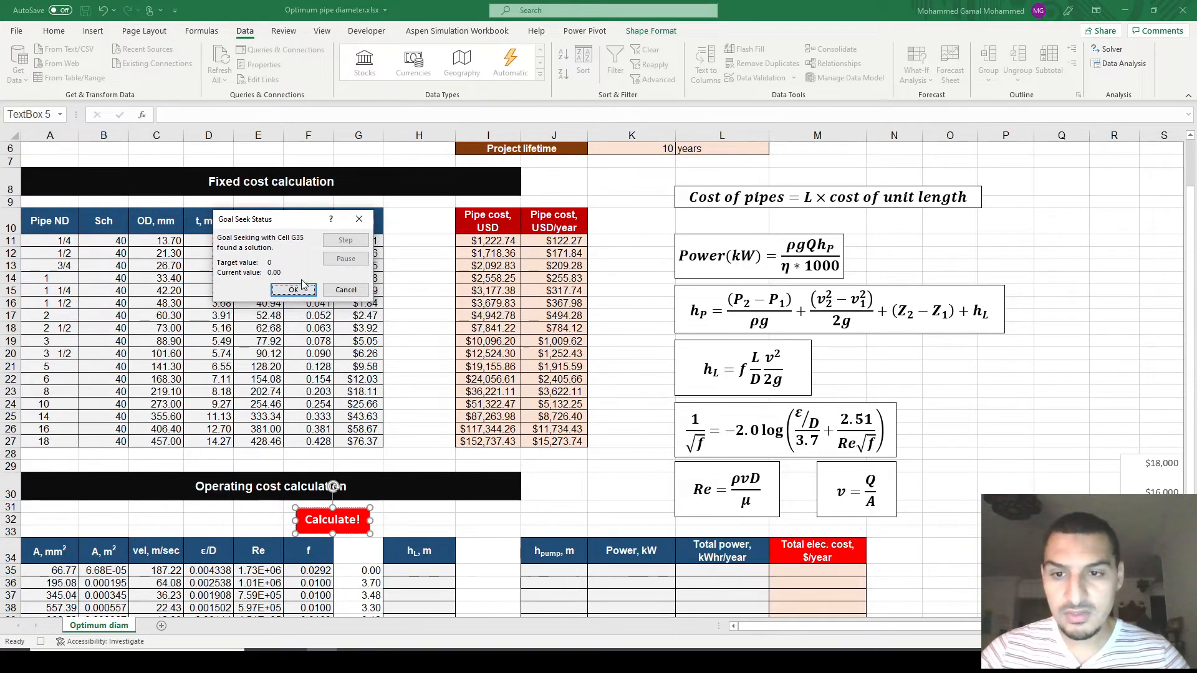
{"action": "left_click", "coordinate": [304, 291]}
- Stop recording the friction factor macro
{"action": "scroll", "coordinate": [335, 334], "scroll_direction": "down", "scroll_amount": 4}
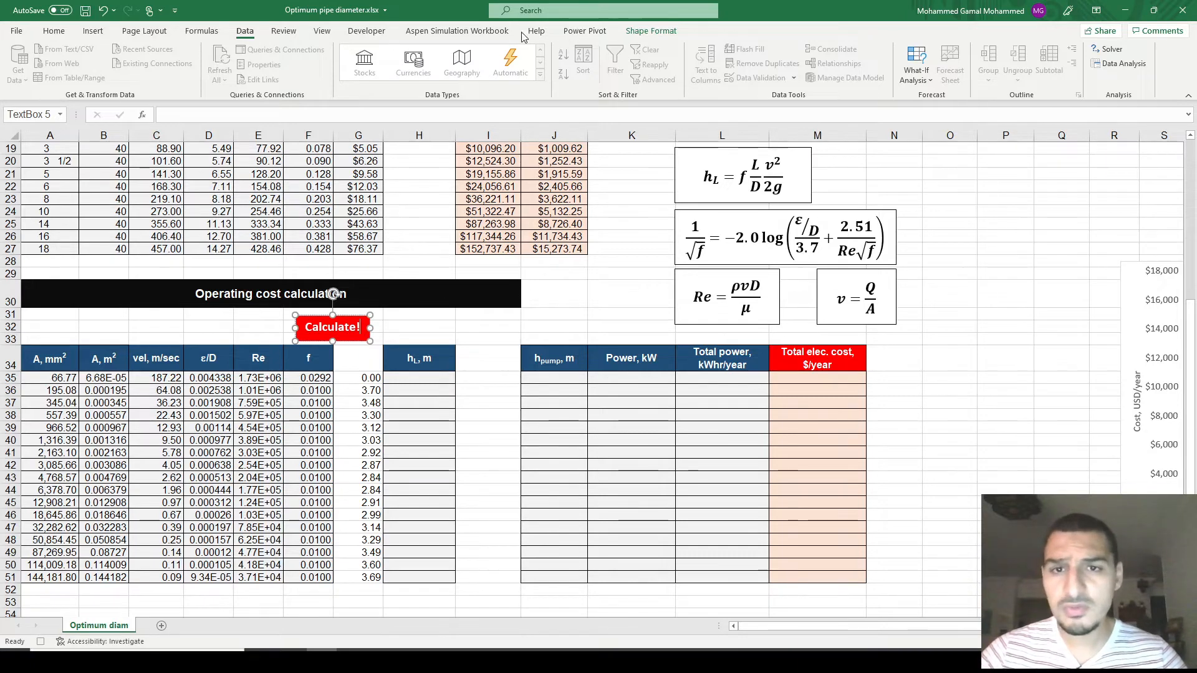
{"action": "left_click", "coordinate": [367, 31]}
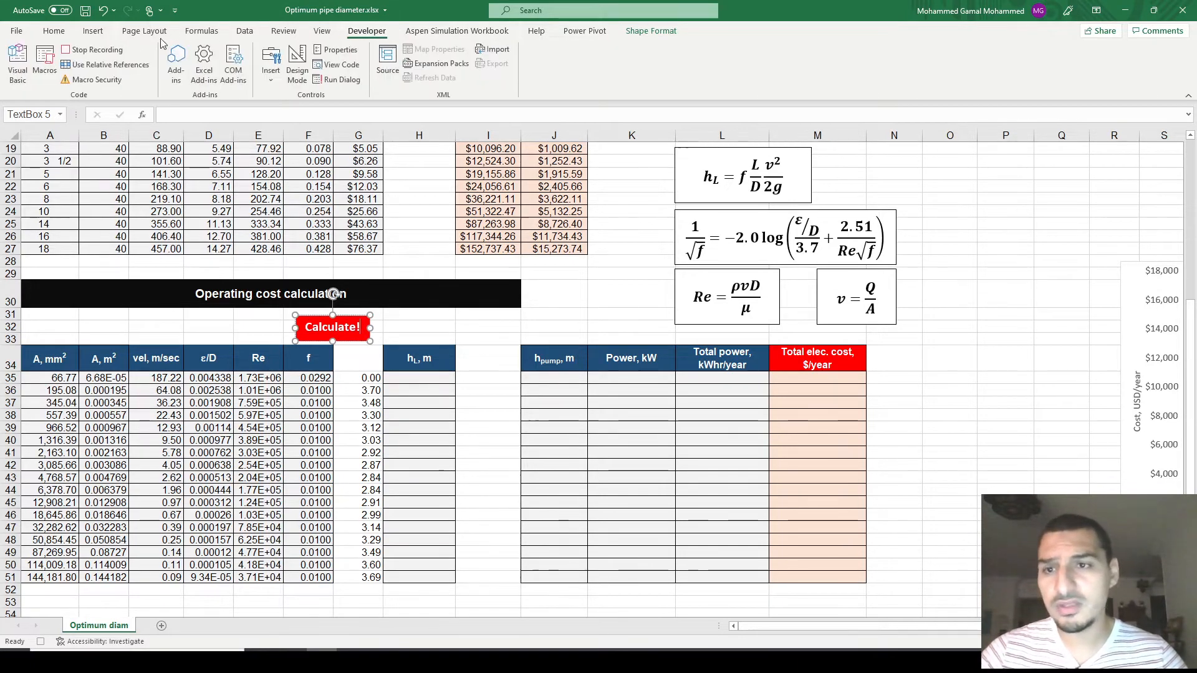
{"action": "left_click", "coordinate": [94, 49]}
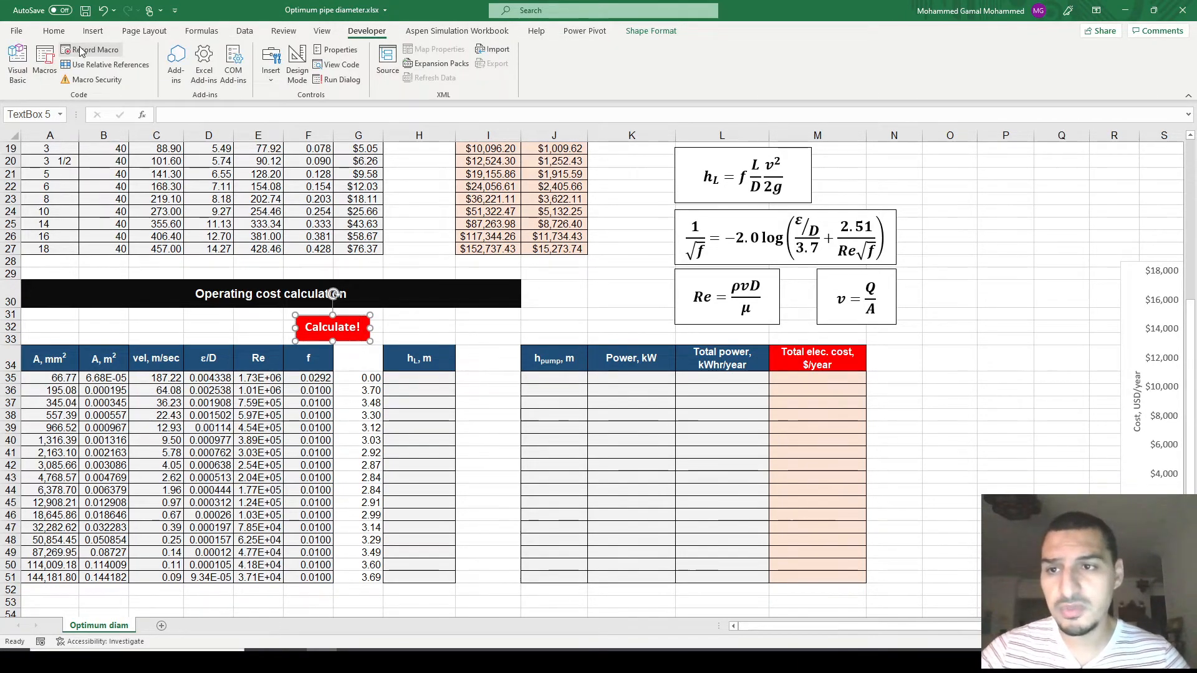
- Open the Fric_Fact macro code and delete the SmallScroll line and the three CutCopyMode lines, leaving only the Goal Seek line
{"action": "left_click", "coordinate": [36, 70]}
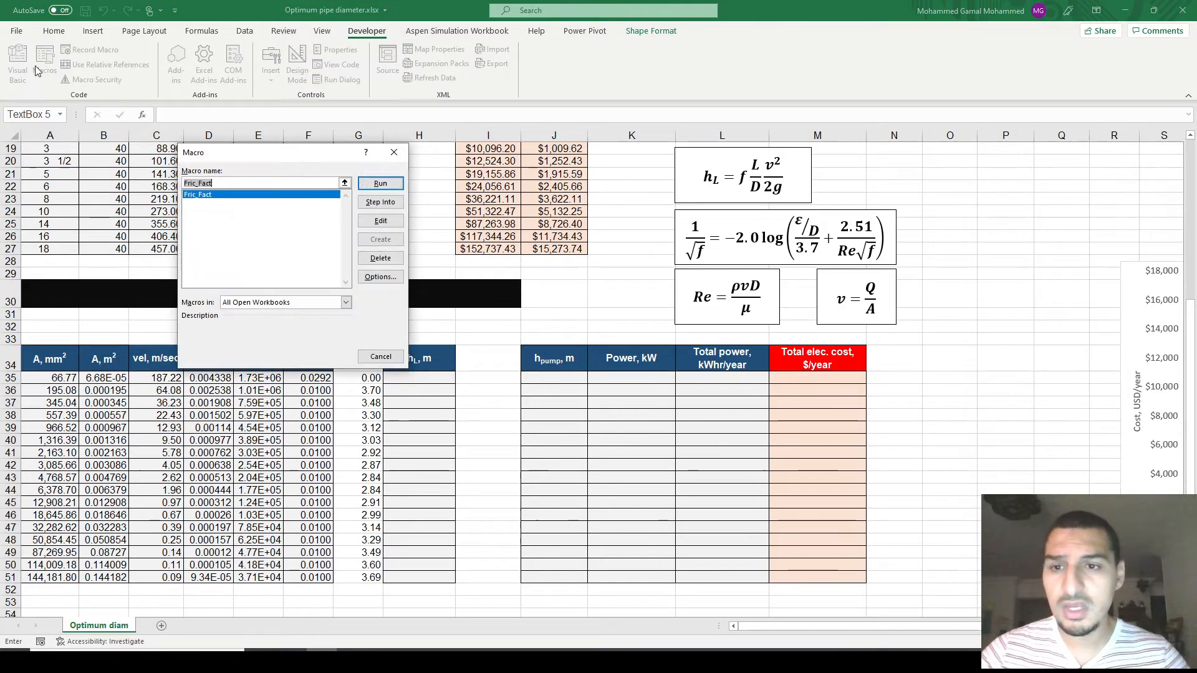
{"action": "left_click", "coordinate": [381, 222]}
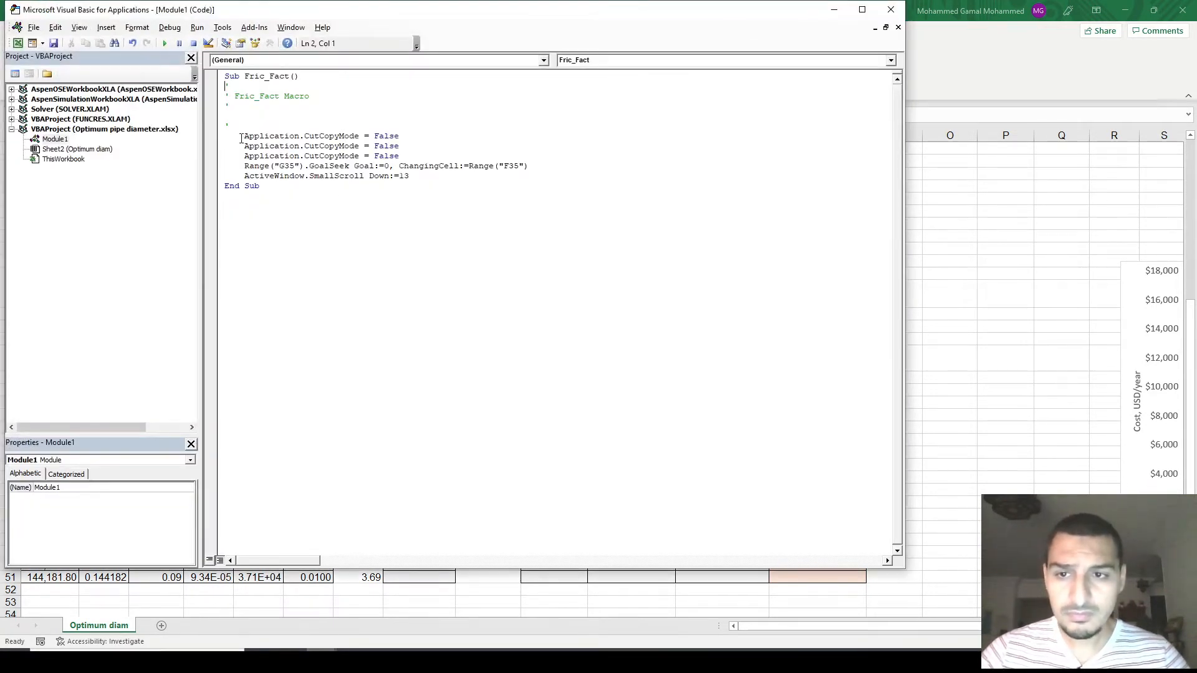
{"action": "left_click", "coordinate": [219, 178]}
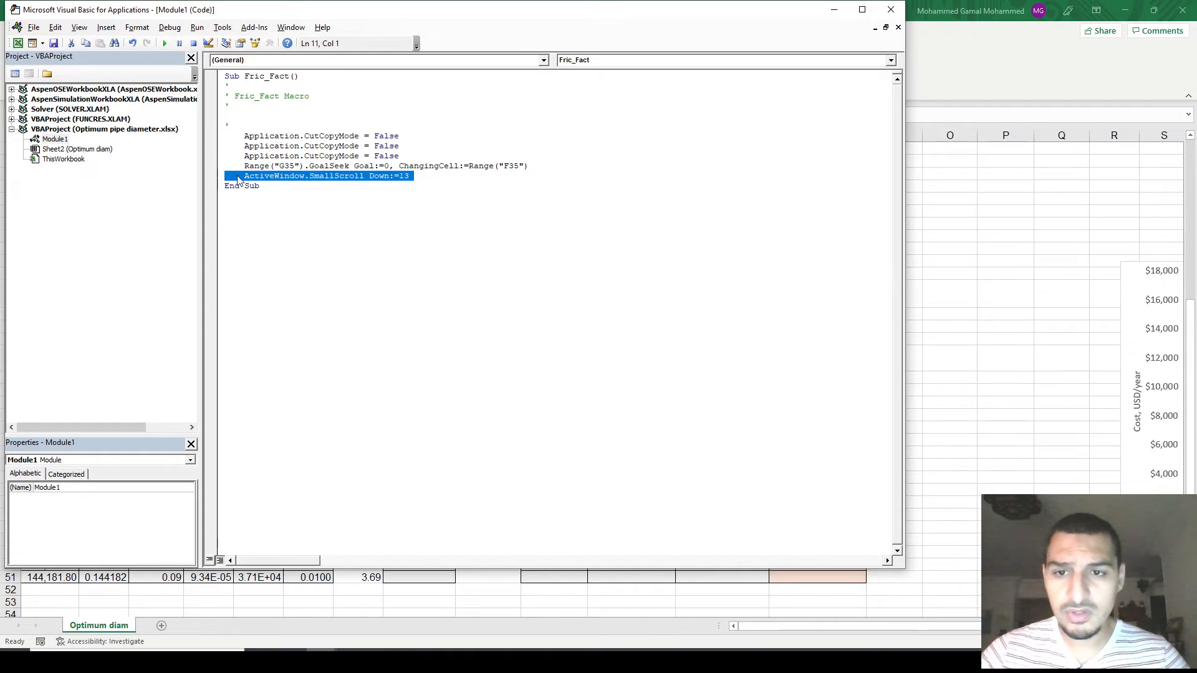
{"action": "key", "text": "Delete"}
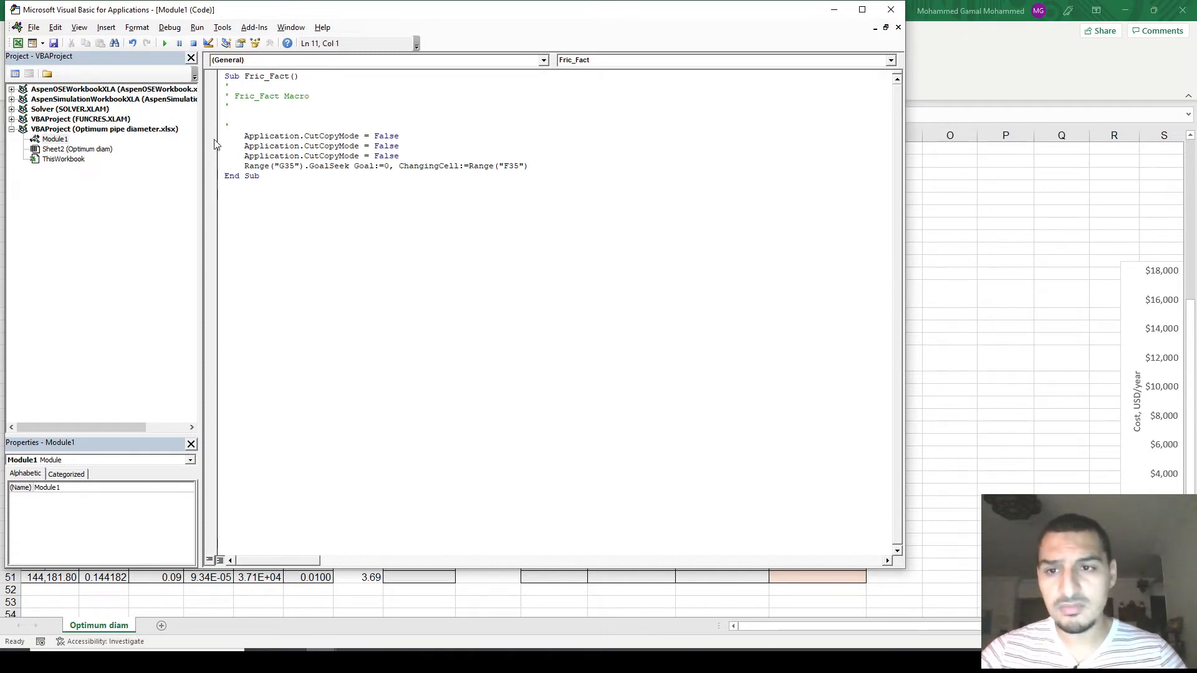
{"action": "left_click_drag", "start_coordinate": [219, 141], "coordinate": [221, 159]}
{"action": "key", "text": "Delete"}
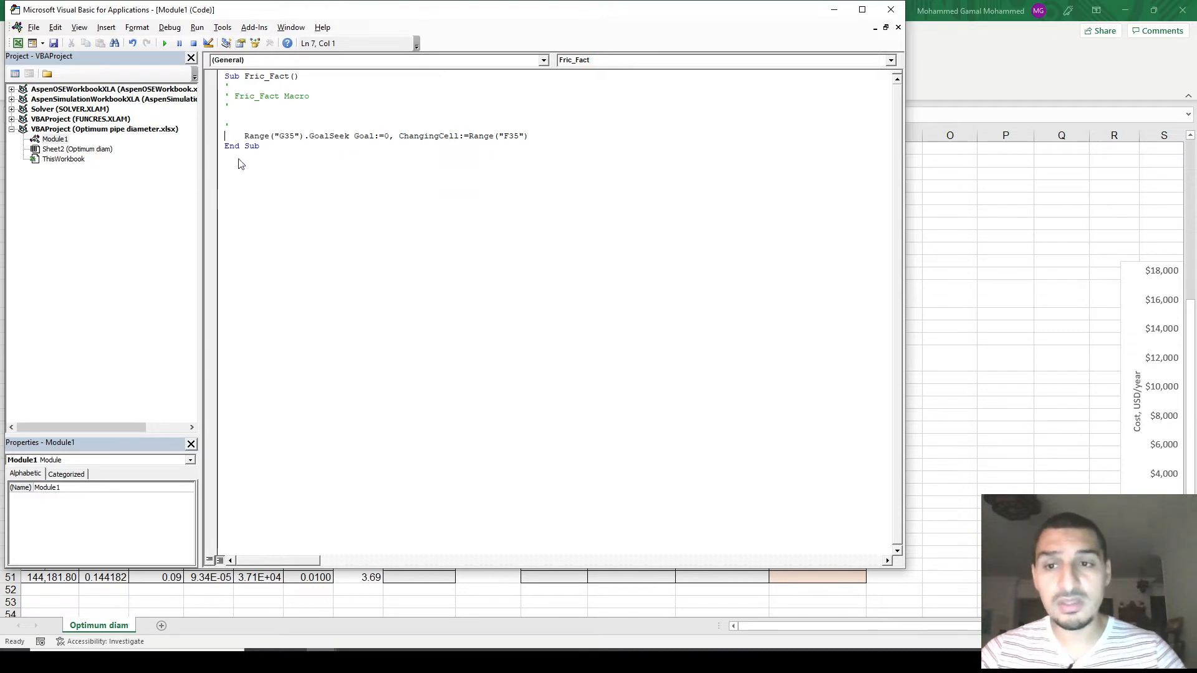
- Add blank lines around the G35 Goal Seek line's end, switch to PowerPoint and copy the Goal Seek lines for G36 to G51
{"action": "key", "text": "Return"}
{"action": "key", "text": "Return"}
{"action": "key", "text": "Return"}
{"action": "key", "text": "Return"}
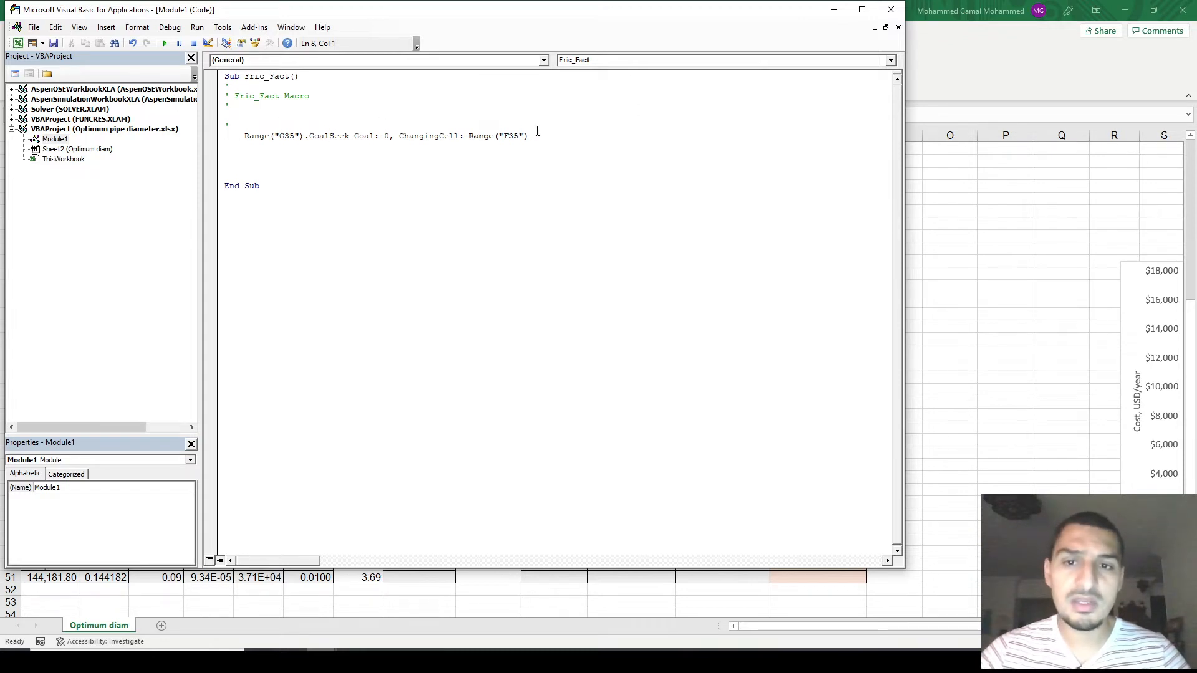
{"action": "left_click_drag", "start_coordinate": [505, 16], "coordinate": [838, 43]}
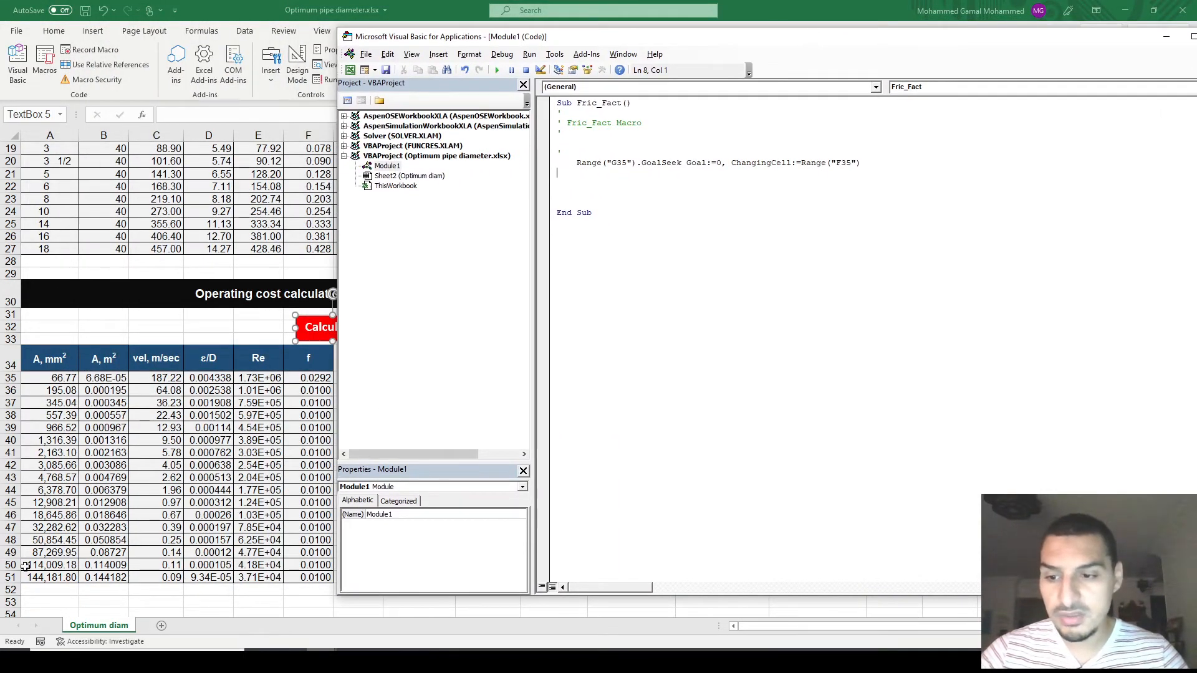
{"action": "key", "text": "alt+Tab"}
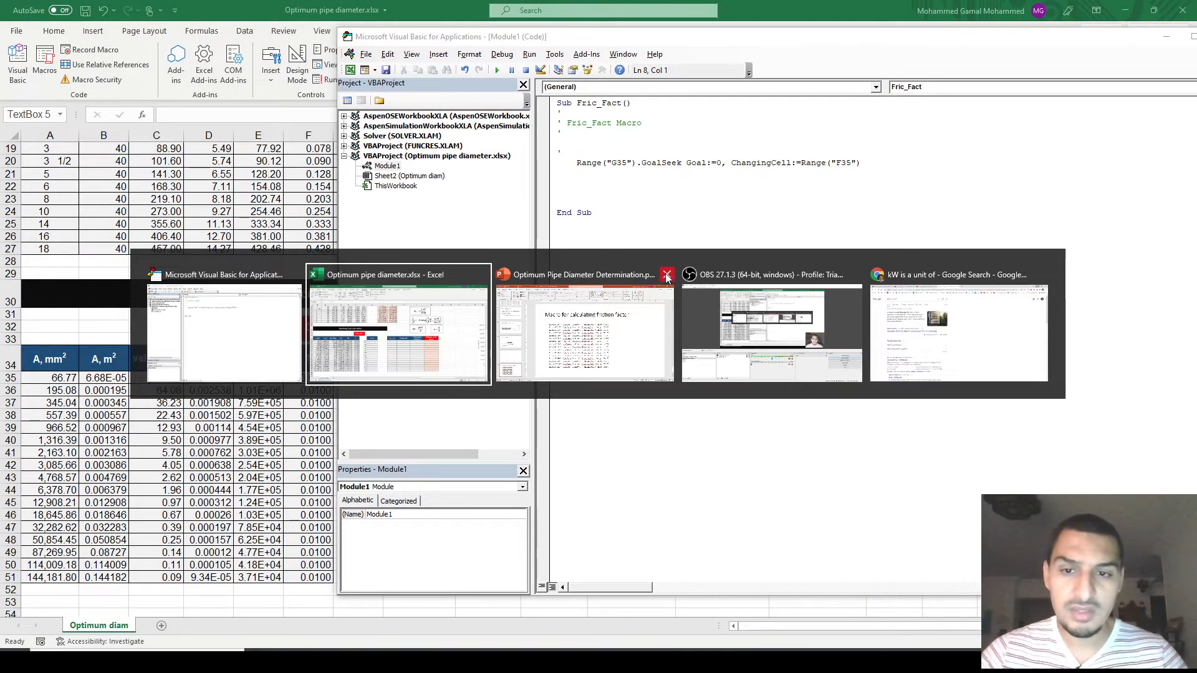
{"action": "left_click", "coordinate": [667, 299]}
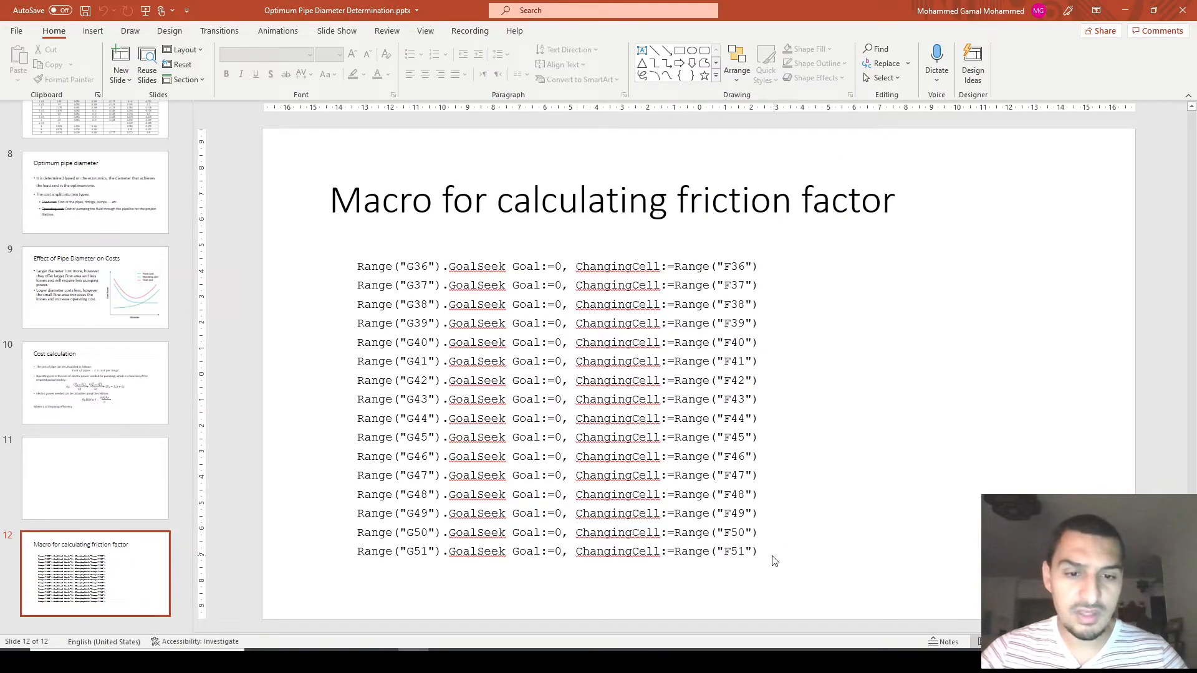
{"action": "left_click_drag", "start_coordinate": [759, 553], "coordinate": [252, 224]}
{"action": "key", "text": "ctrl+c"}
- Paste the G36 to G51 Goal Seek lines below the G35 line in Fric_Fact, save, and return to the Excel workbook
{"action": "key", "text": "alt+Tab"}
{"action": "left_click", "coordinate": [375, 323]}
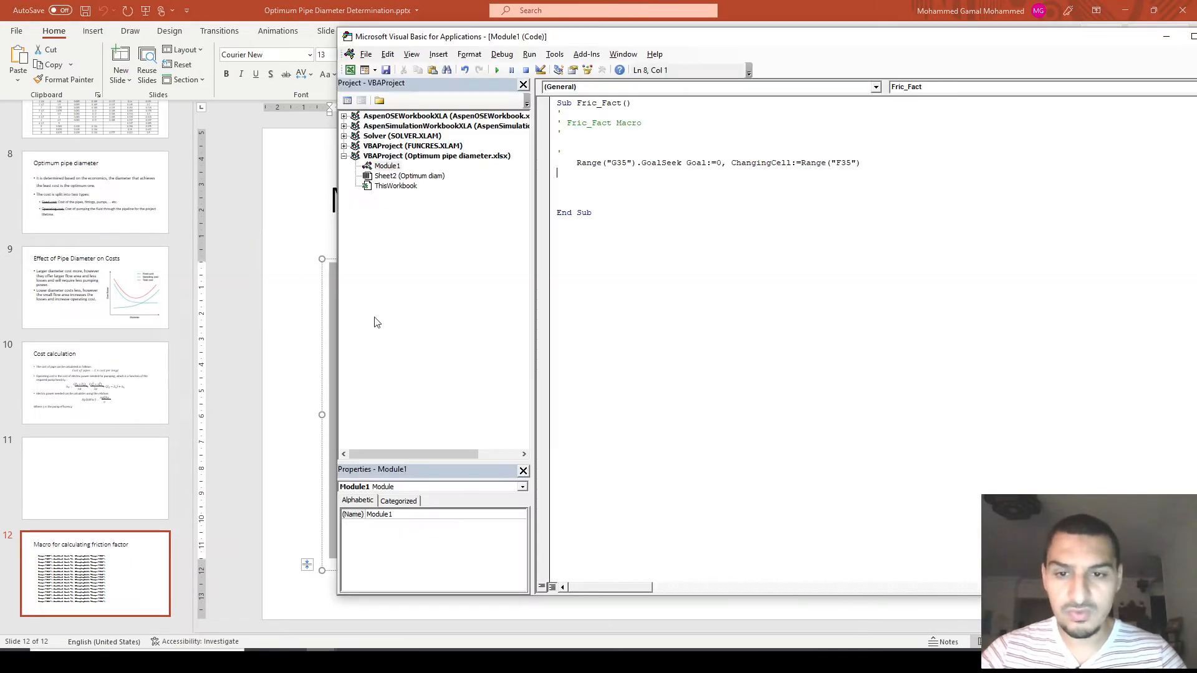
{"action": "key", "text": "ctrl+v"}
{"action": "key", "text": "ctrl+s"}
{"action": "key", "text": "Return"}
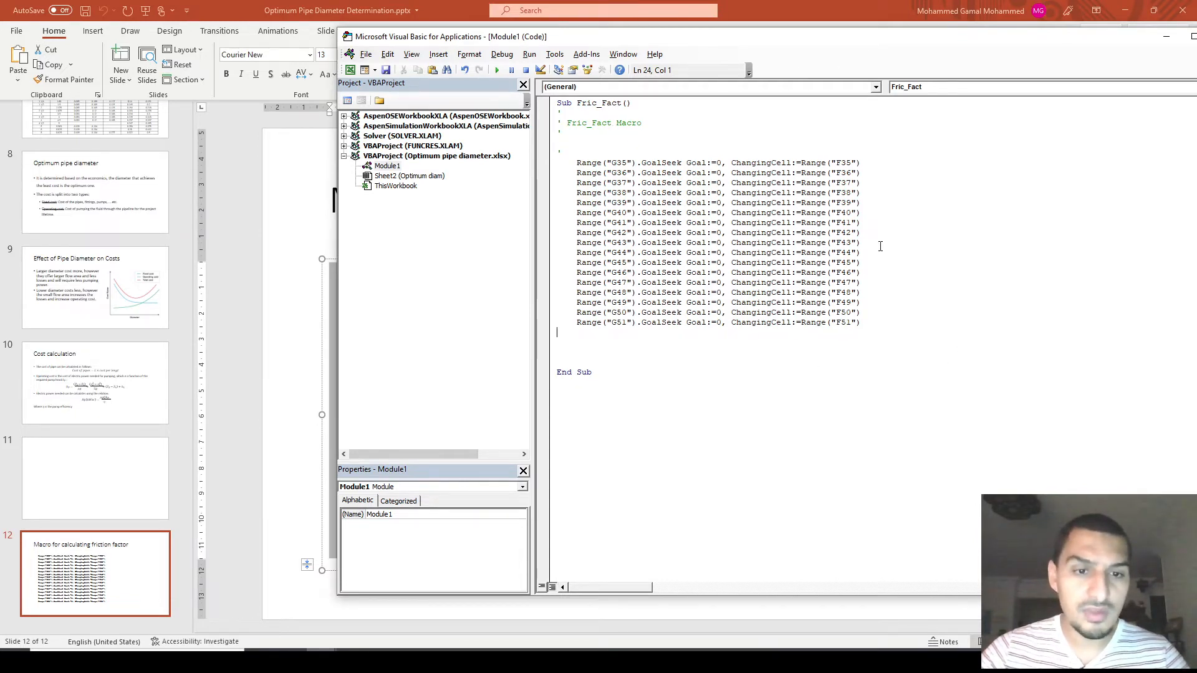
{"action": "key", "text": "alt+Tab"}
{"action": "key", "text": "Tab"}
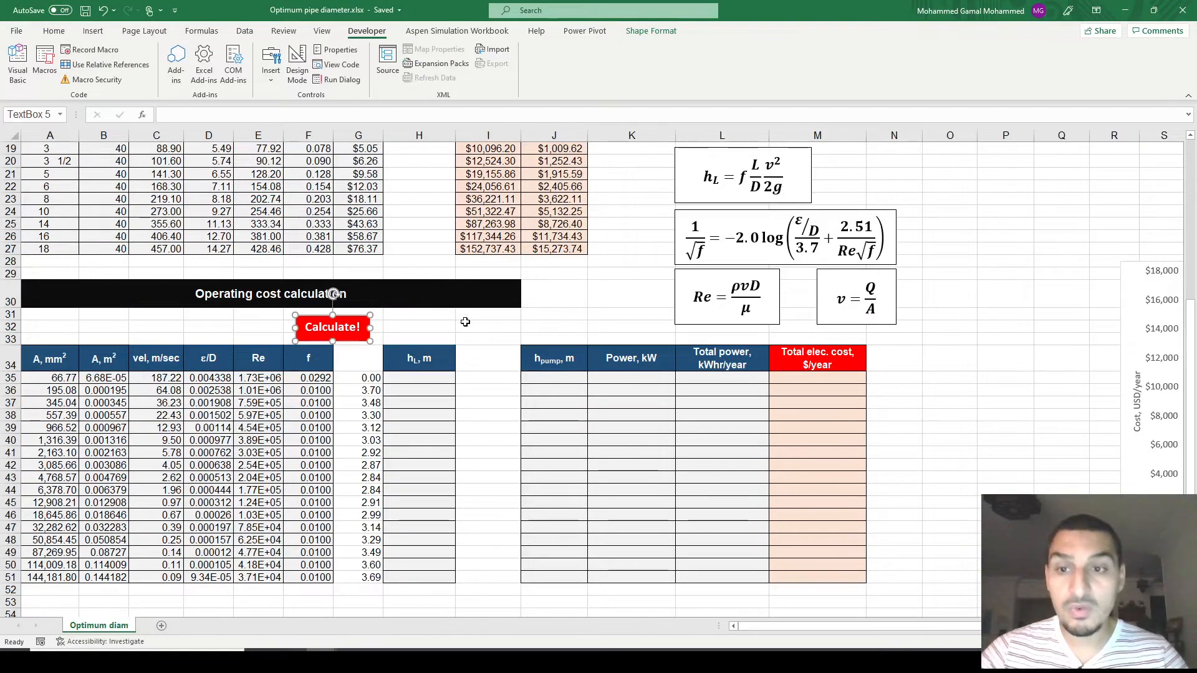
- Deselect the Calculate! text box and run its macro to solve the friction factors in F35:F51
{"action": "left_click", "coordinate": [460, 329]}
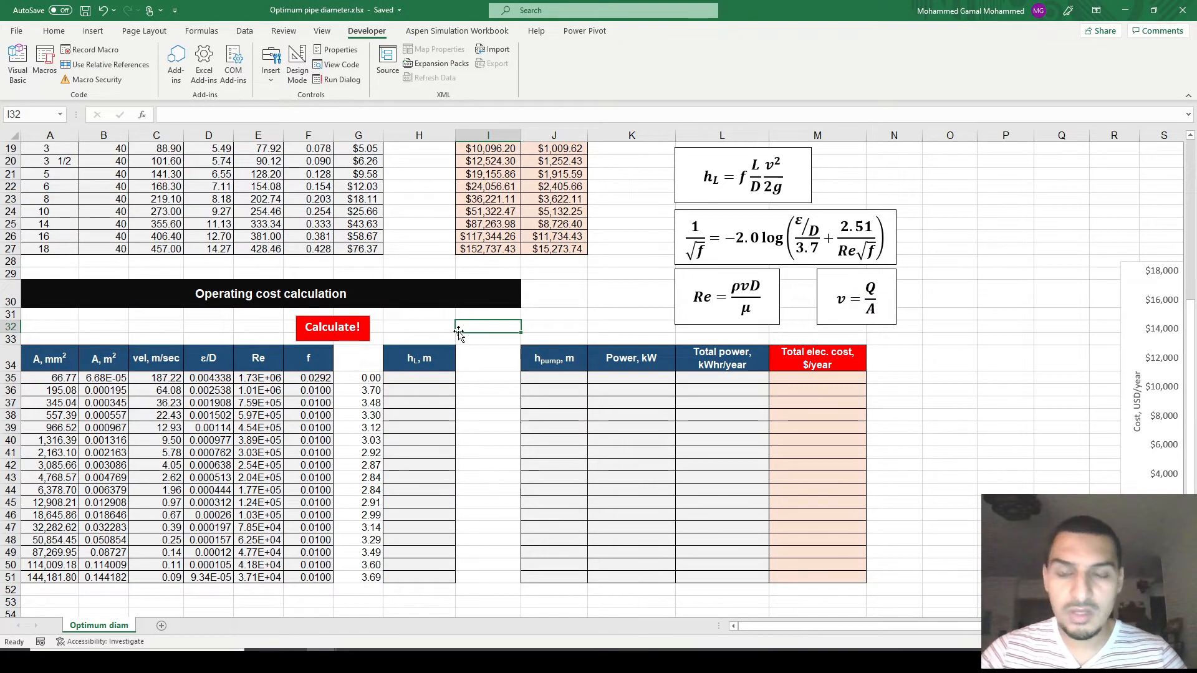
{"action": "left_click", "coordinate": [339, 342]}
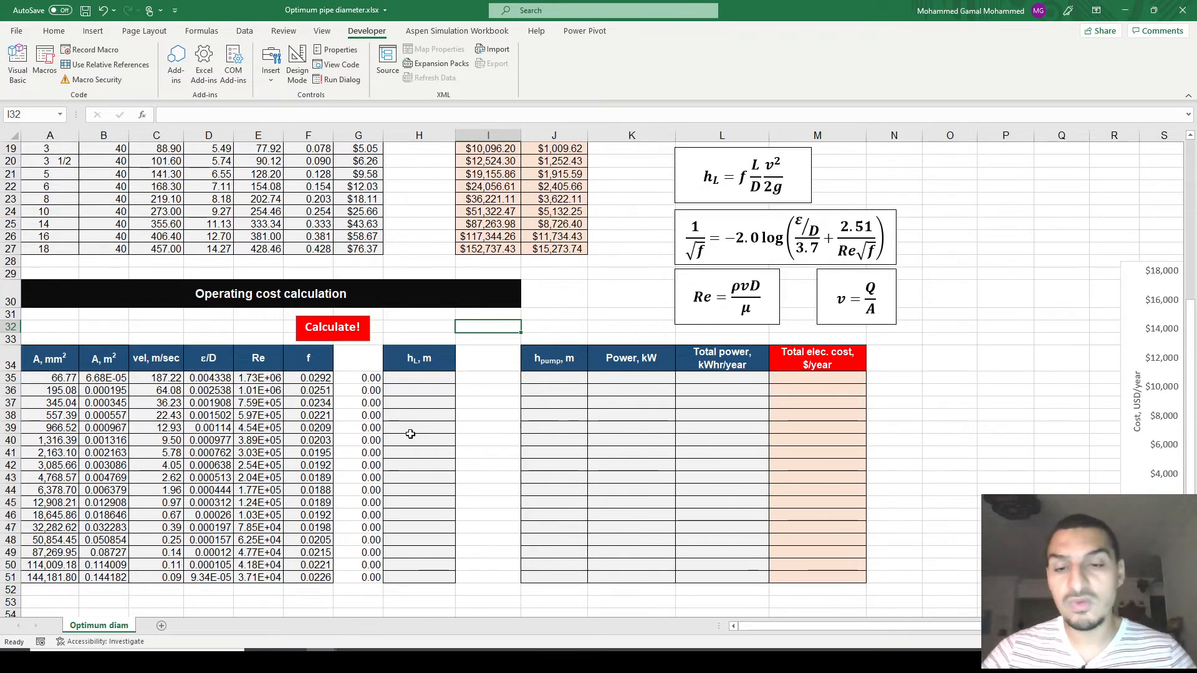
- Start the head loss formula in H35 with the friction factor times the absolute pipe length, =F35*$F$2
{"action": "left_click", "coordinate": [419, 375]}
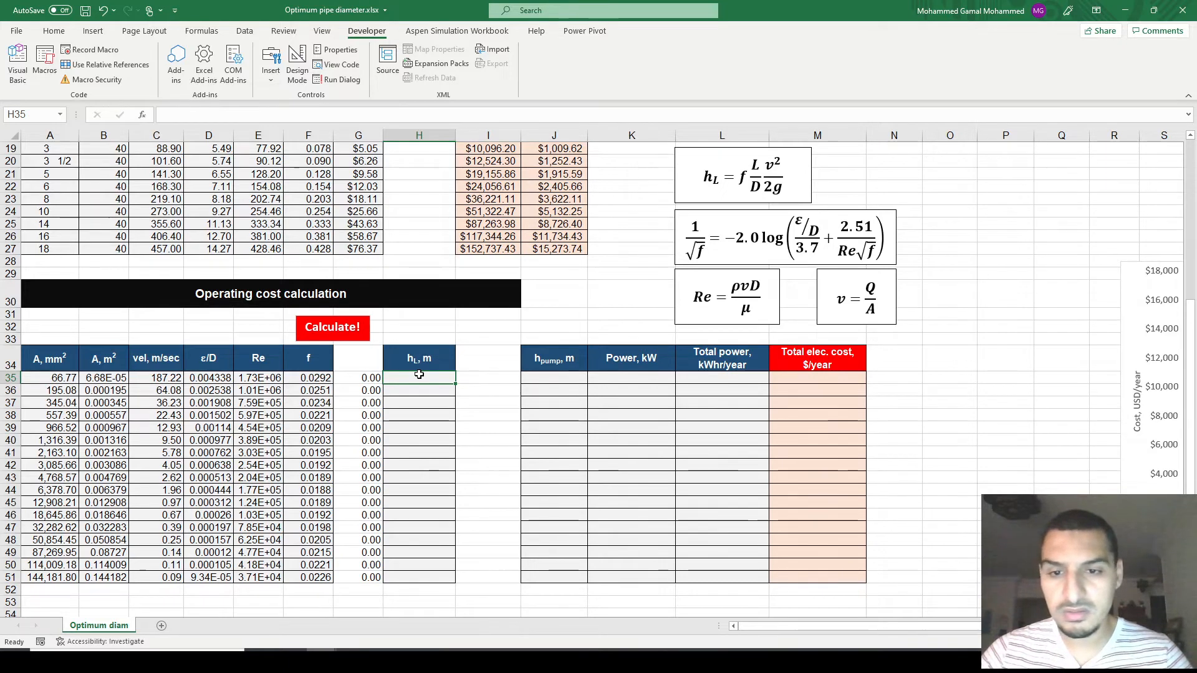
{"action": "scroll", "coordinate": [419, 374], "scroll_direction": "up", "scroll_amount": 1}
{"action": "scroll", "coordinate": [419, 374], "scroll_direction": "up", "scroll_amount": 3}
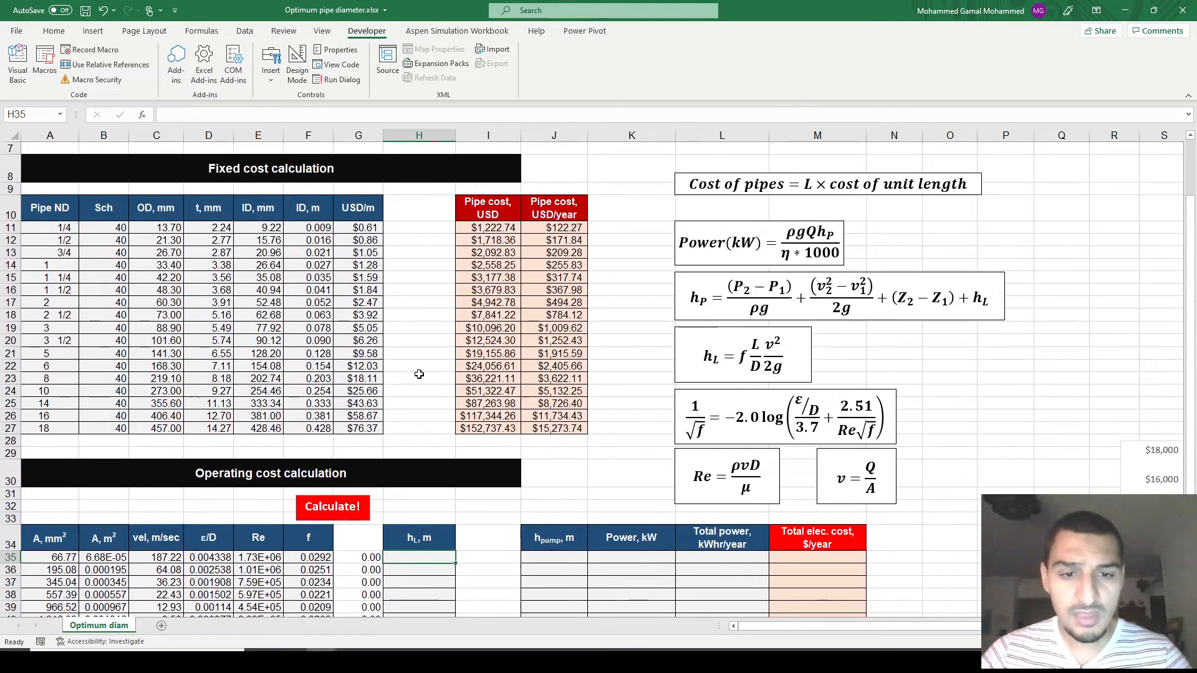
{"action": "type", "text": "="}
{"action": "key", "text": "Left"}
{"action": "key", "text": "Left"}
{"action": "type", "text": "*"}
{"action": "scroll", "coordinate": [419, 374], "scroll_direction": "up", "scroll_amount": 2}
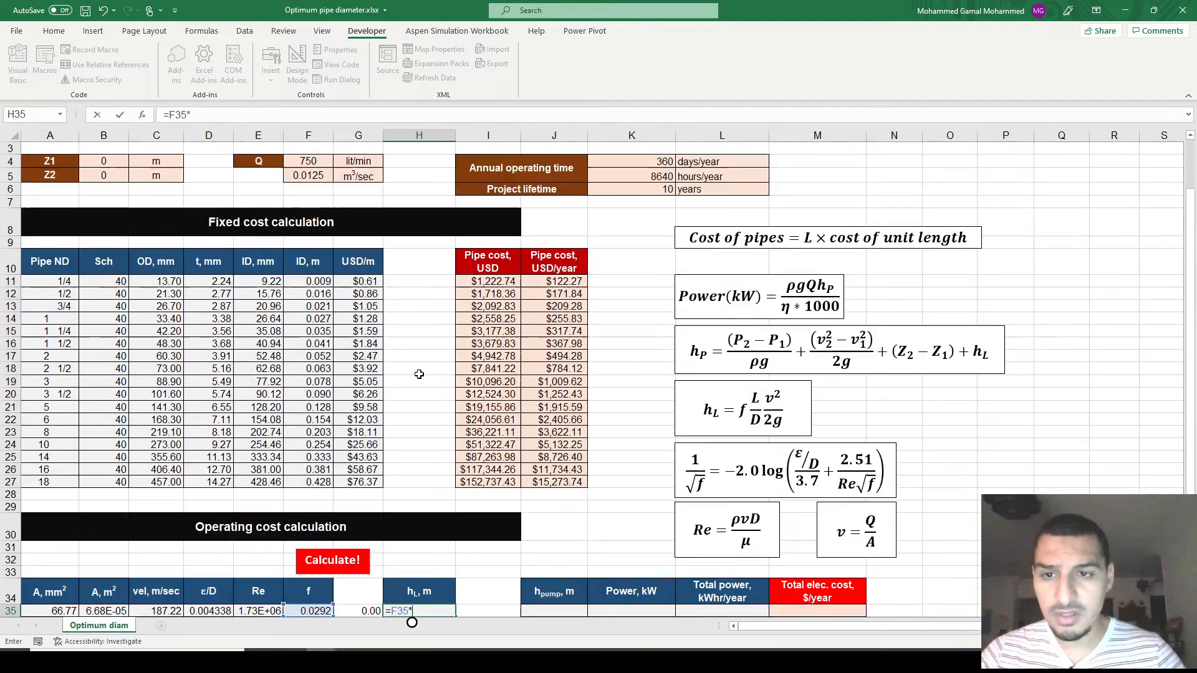
{"action": "left_click", "coordinate": [307, 162]}
{"action": "key", "text": "F4"}
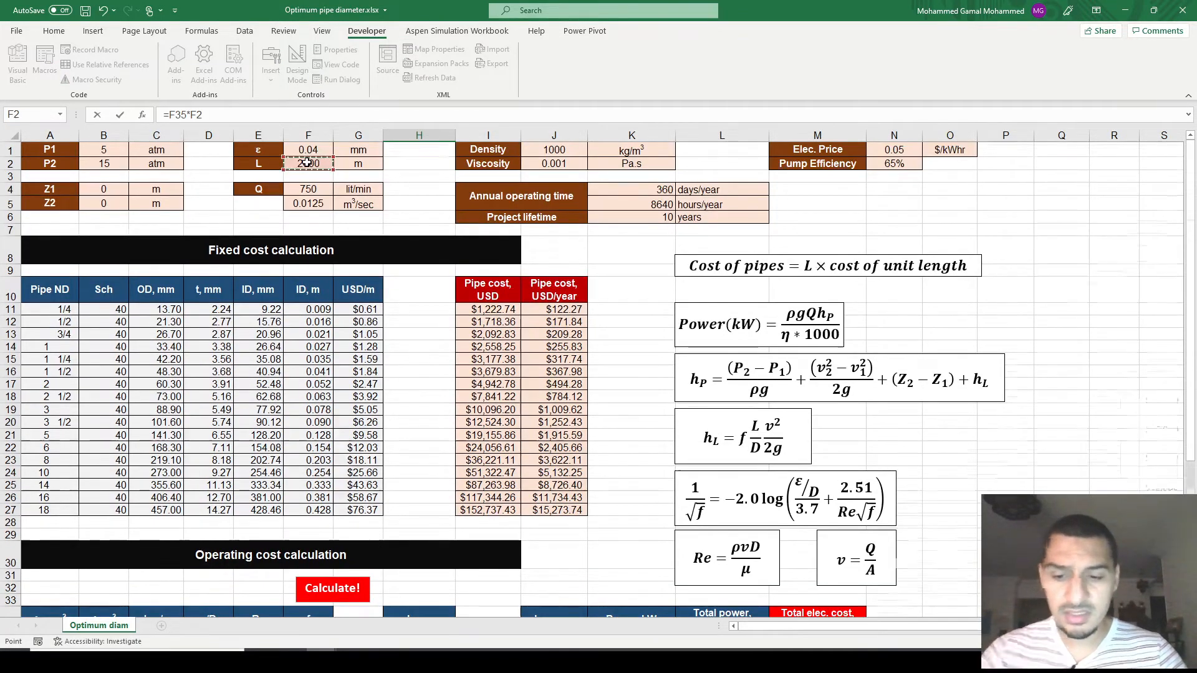
- Divide the H35 head loss expression by the first pipe's inner diameter in metres, F11
{"action": "type", "text": "/"}
{"action": "key", "text": "Left"}
{"action": "key", "text": "Left"}
{"action": "key", "text": "Left"}
{"action": "key", "text": "Up"}
{"action": "key", "text": "Up"}
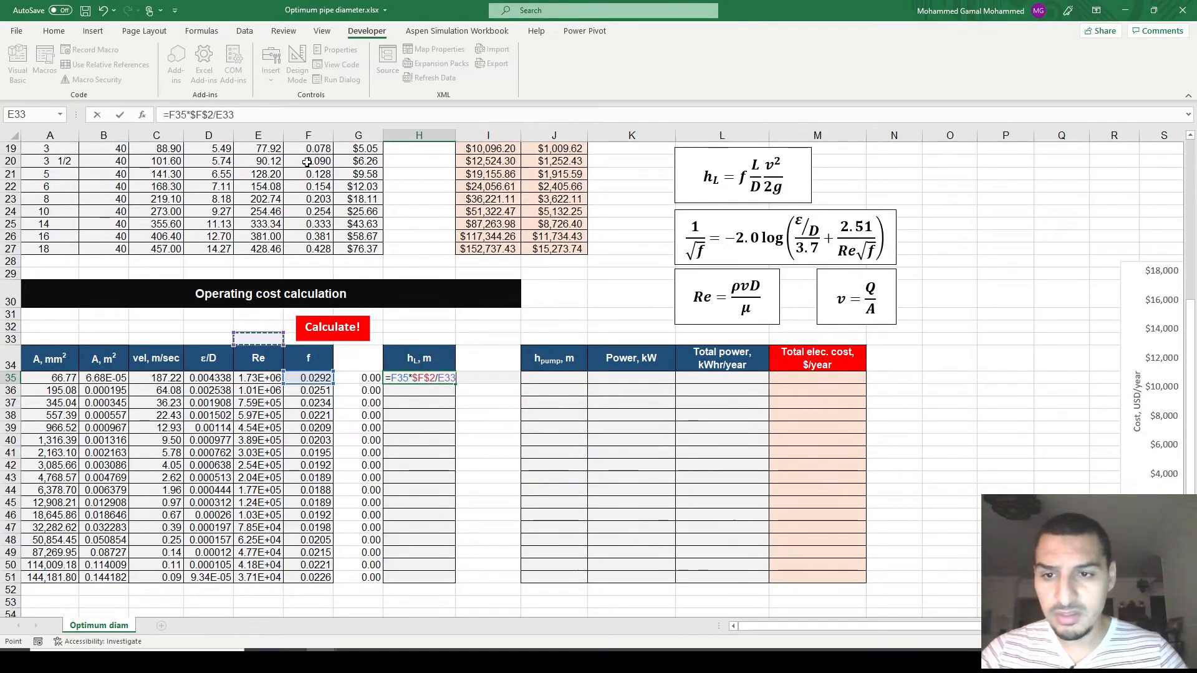
{"action": "key", "text": "ctrl+Up"}
{"action": "key", "text": "ctrl+Up"}
{"action": "key", "text": "ctrl+Up"}
{"action": "key", "text": "Down"}
{"action": "key", "text": "Down"}
{"action": "key", "text": "Down"}
{"action": "key", "text": "Down"}
{"action": "key", "text": "Down"}
{"action": "key", "text": "Right"}
{"action": "key", "text": "Down"}
{"action": "key", "text": "Down"}
{"action": "key", "text": "Down"}
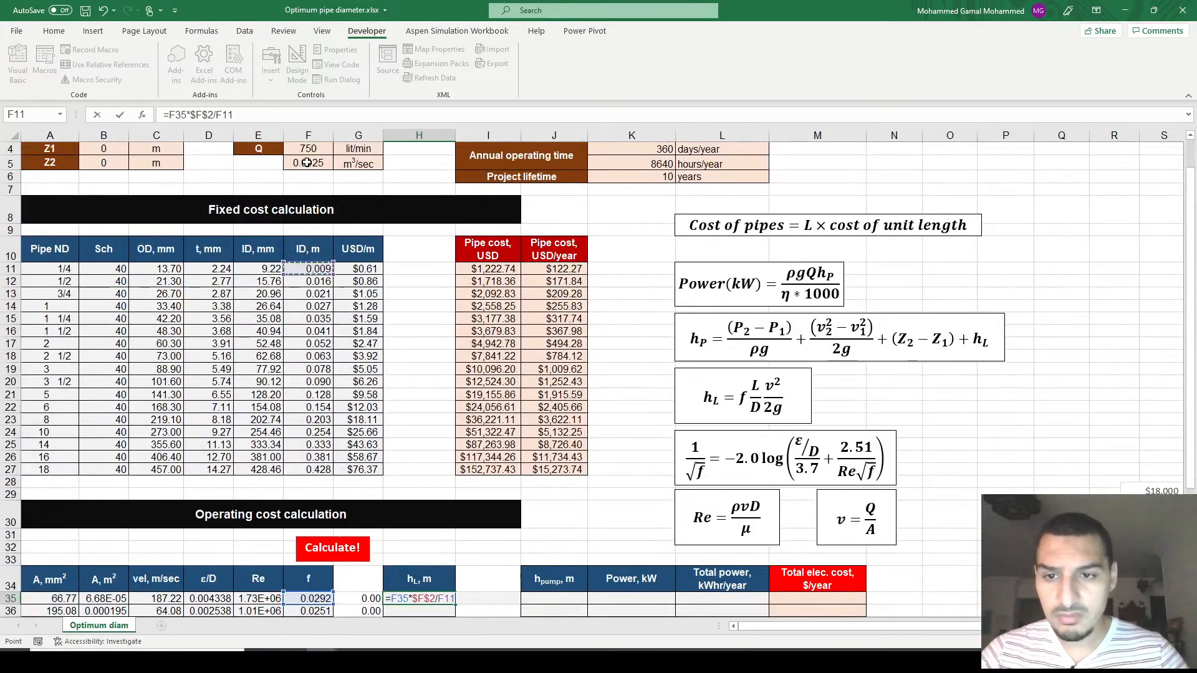
- Complete the H35 head loss formula with the velocity term *C35^2/2/9.81 and enter it
{"action": "type", "text": "*"}
{"action": "key", "text": "Left"}
{"action": "key", "text": "Left"}
{"action": "key", "text": "Left"}
{"action": "key", "text": "Left"}
{"action": "key", "text": "Left"}
{"action": "key", "text": "Left"}
{"action": "key", "text": "Left"}
{"action": "key", "text": "Right"}
{"action": "key", "text": "Right"}
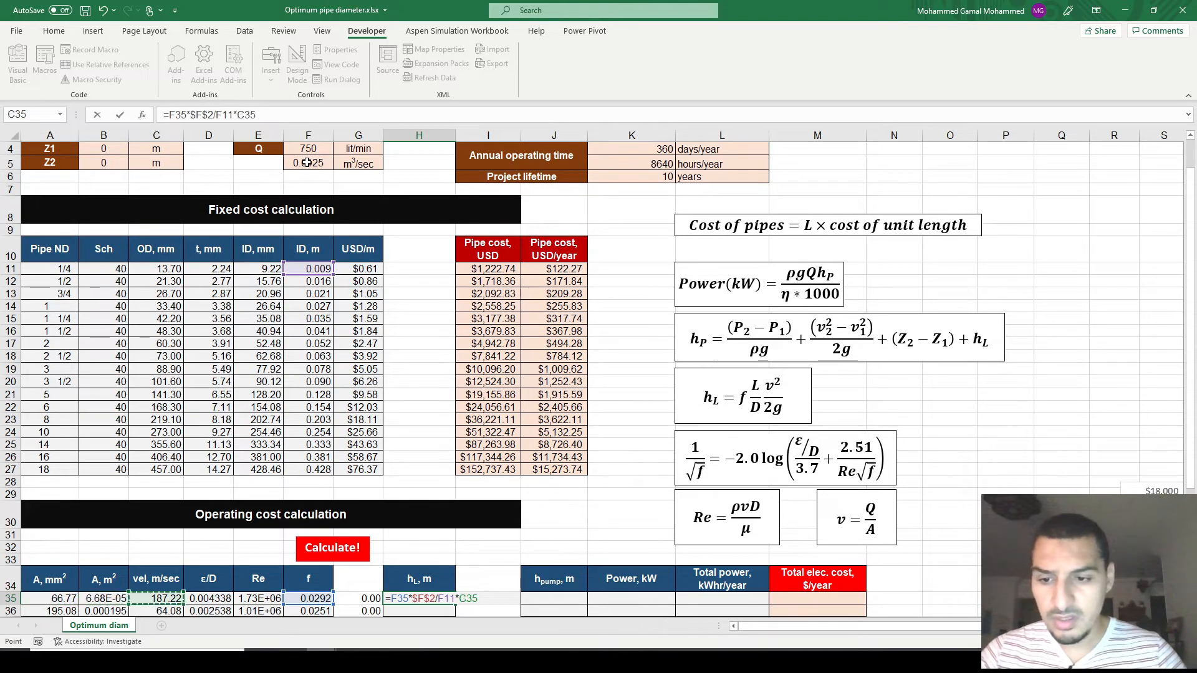
{"action": "type", "text": "^2/"}
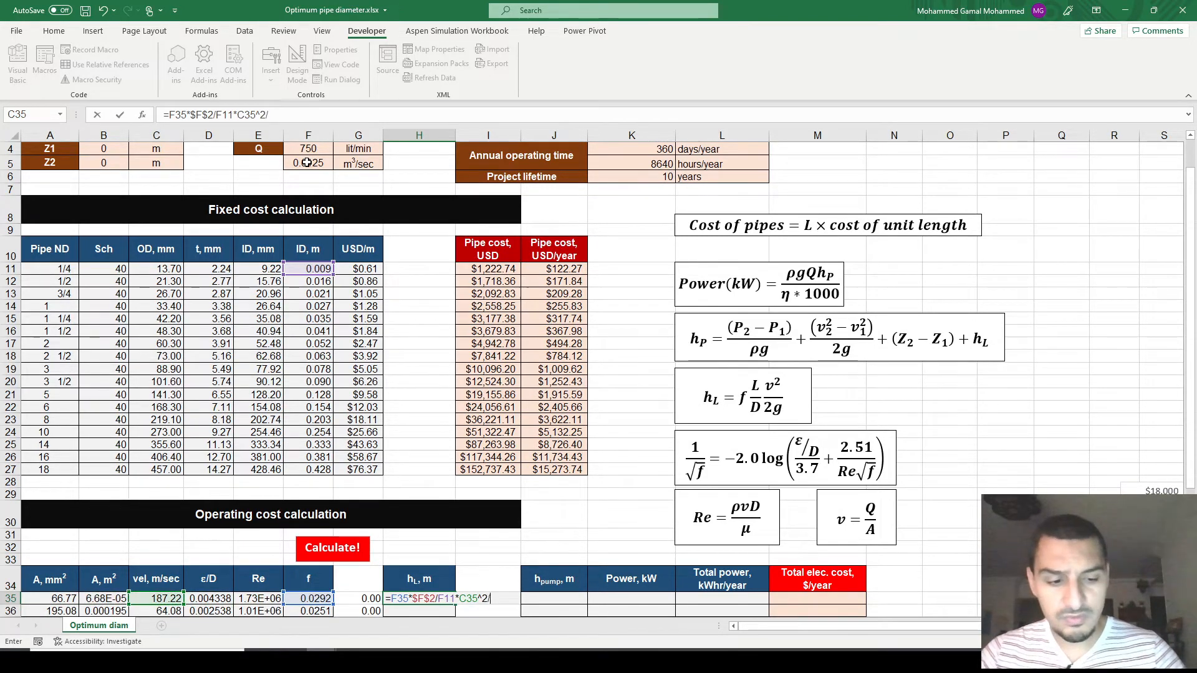
{"action": "type", "text": "1"}
{"action": "key", "text": "ctrl+Return"}
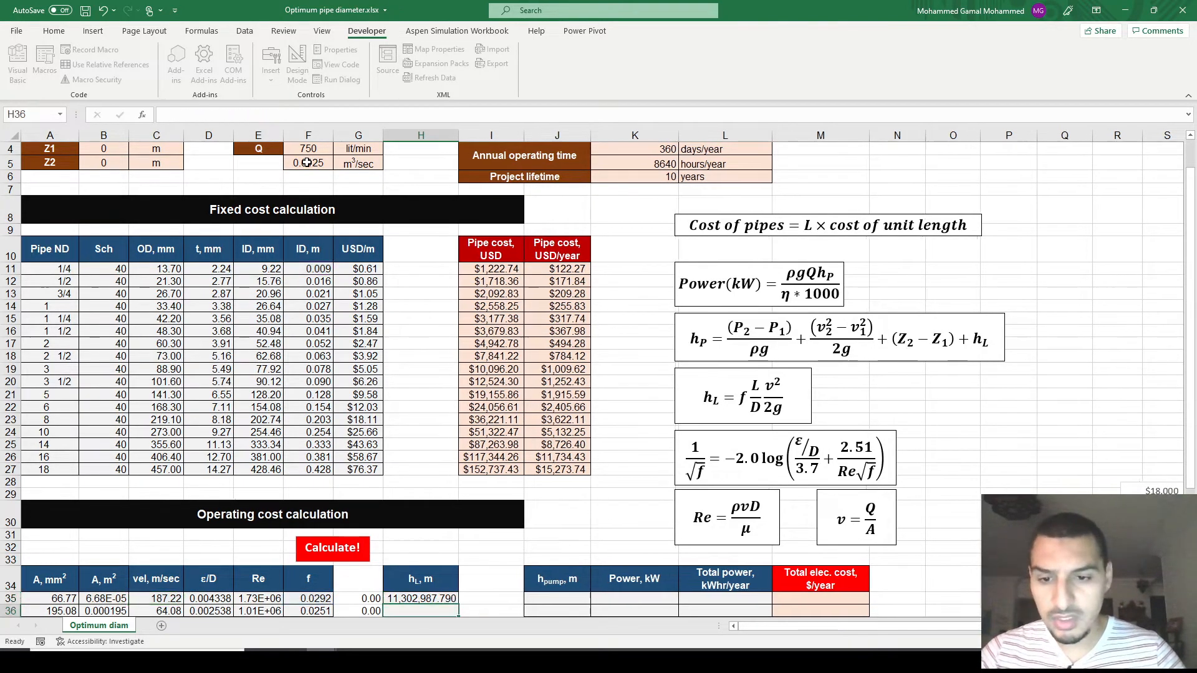
- Fill the head loss formula from H35 down to H51
{"action": "scroll", "coordinate": [479, 449], "scroll_direction": "down", "scroll_amount": 3}
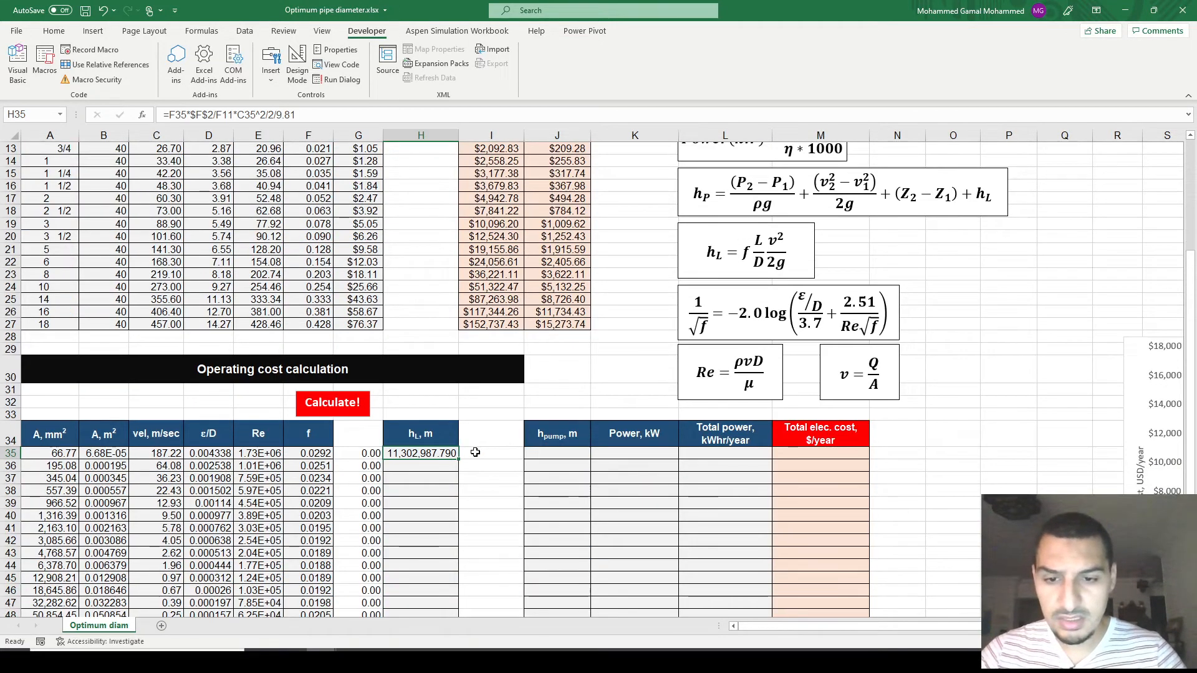
{"action": "double_click", "coordinate": [460, 461]}
{"action": "scroll", "coordinate": [460, 461], "scroll_direction": "down", "scroll_amount": 2}
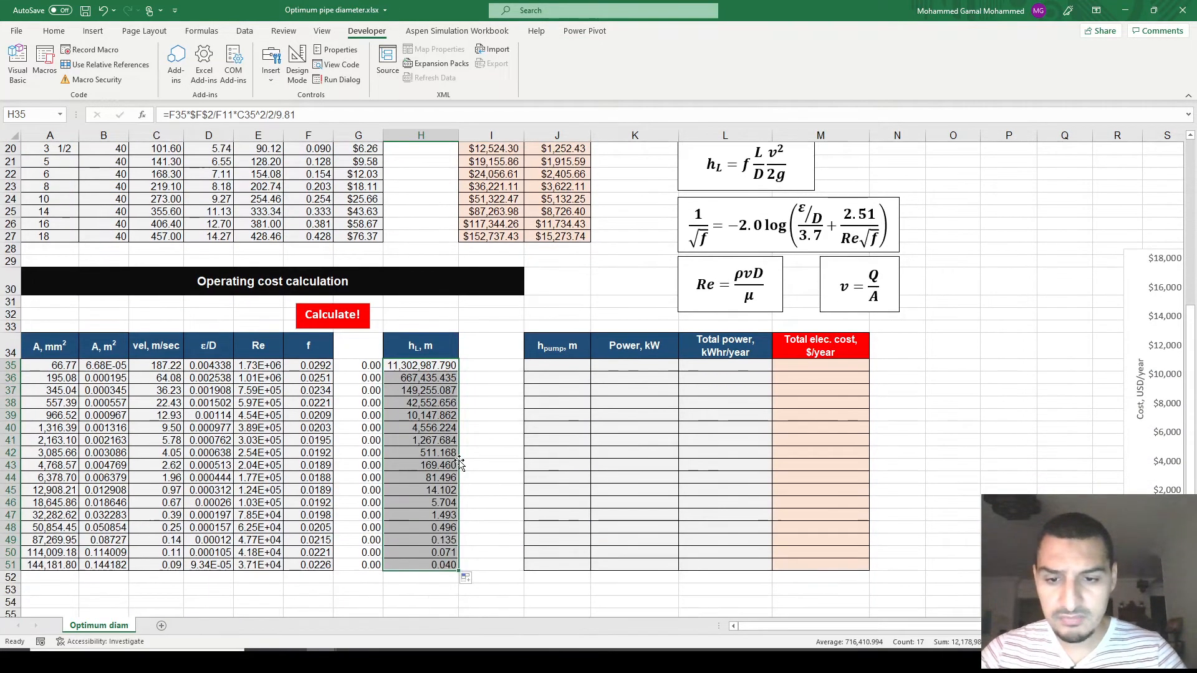
- Check the cell references of the copied head loss formula in H47
{"action": "double_click", "coordinate": [444, 515]}
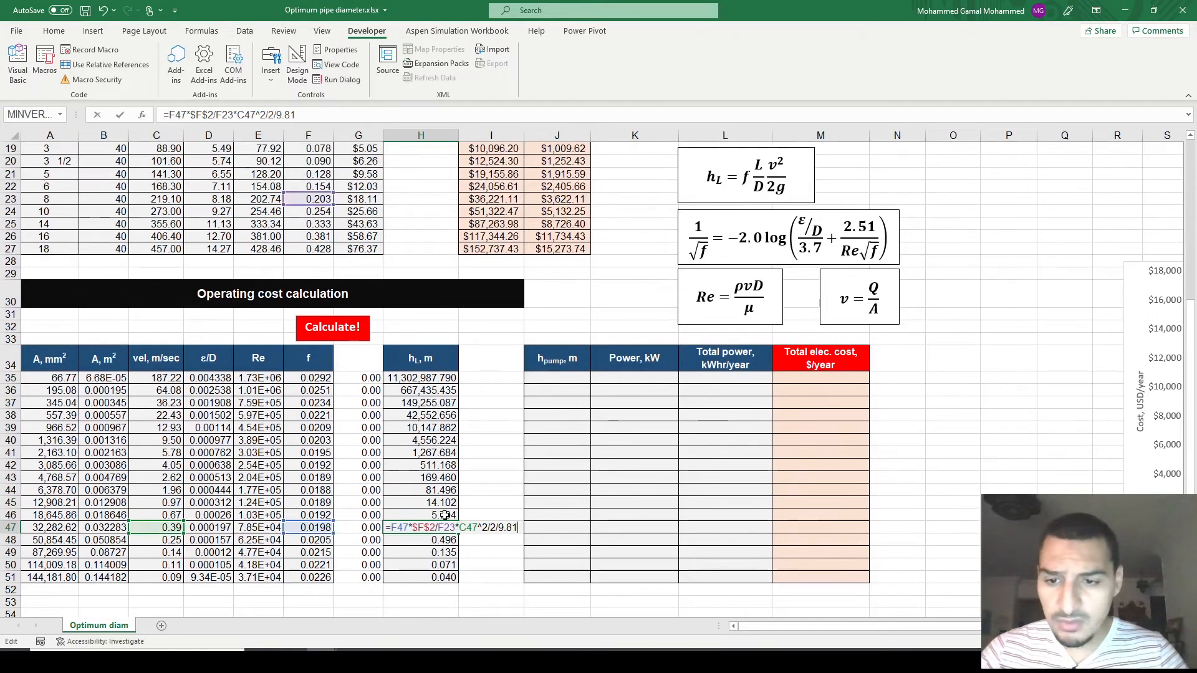
{"action": "scroll", "coordinate": [444, 515], "scroll_direction": "up", "scroll_amount": 6}
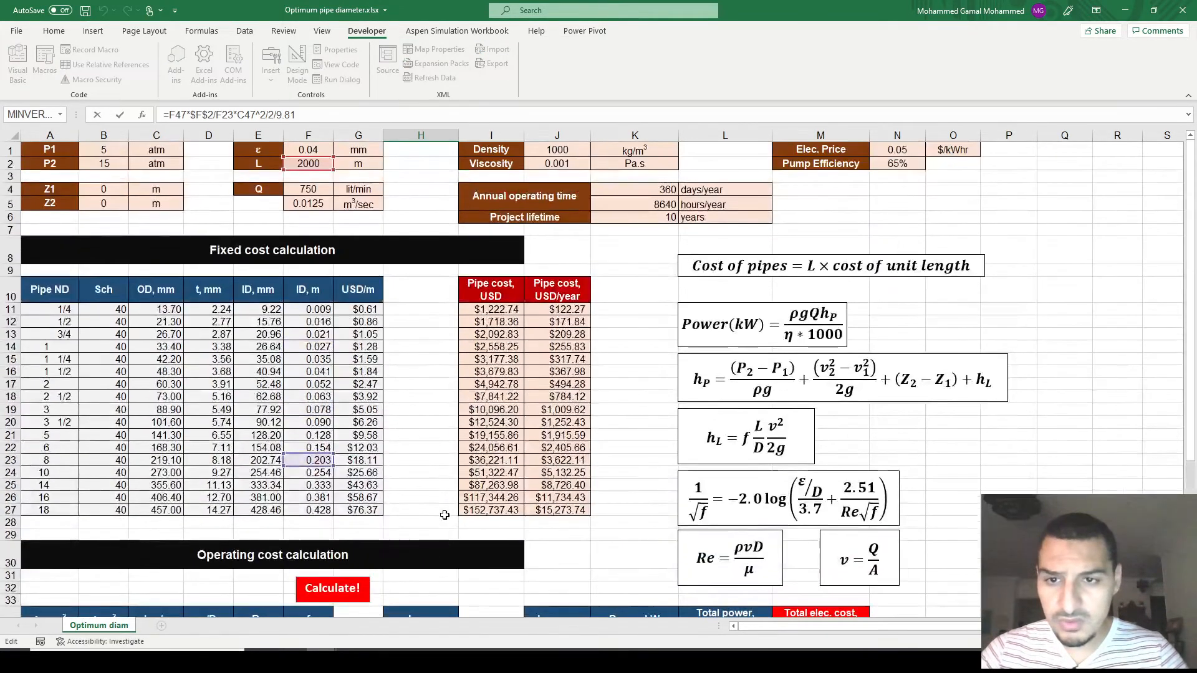
{"action": "scroll", "coordinate": [445, 515], "scroll_direction": "down", "scroll_amount": 6}
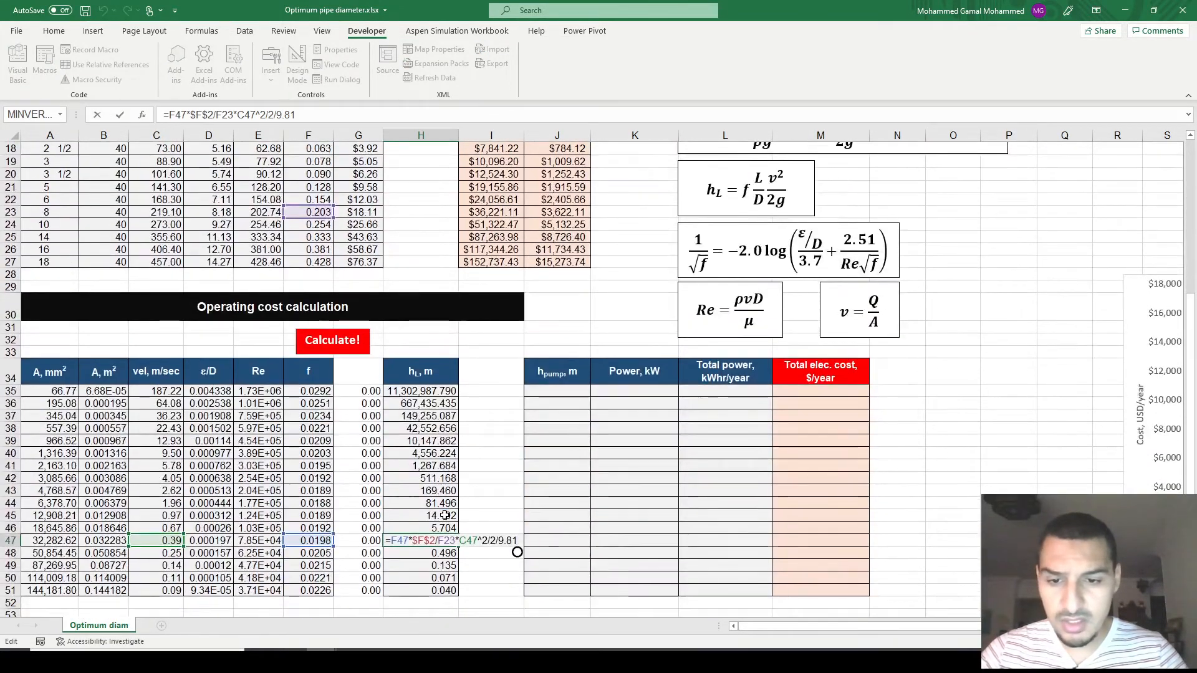
{"action": "key", "text": "Return"}
{"action": "key", "text": "Down"}
{"action": "key", "text": "Down"}
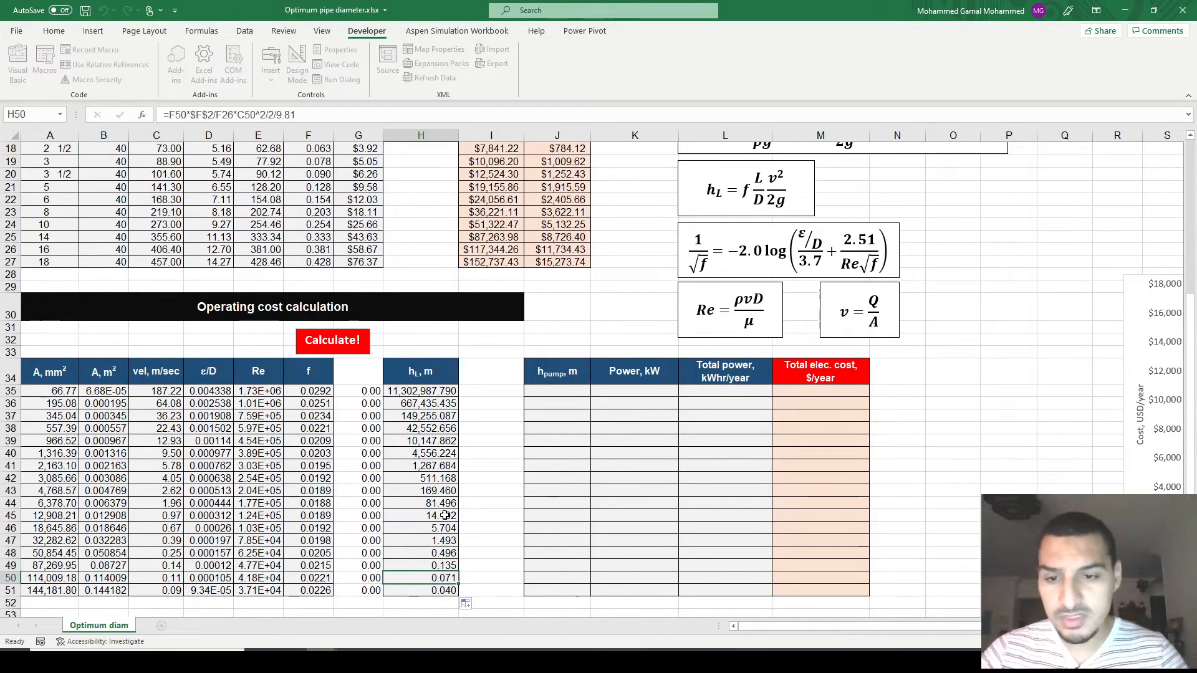
- Apply the General number format to the head loss value in H35
{"action": "scroll", "coordinate": [444, 515], "scroll_direction": "up", "scroll_amount": 4}
{"action": "scroll", "coordinate": [444, 515], "scroll_direction": "up", "scroll_amount": 1}
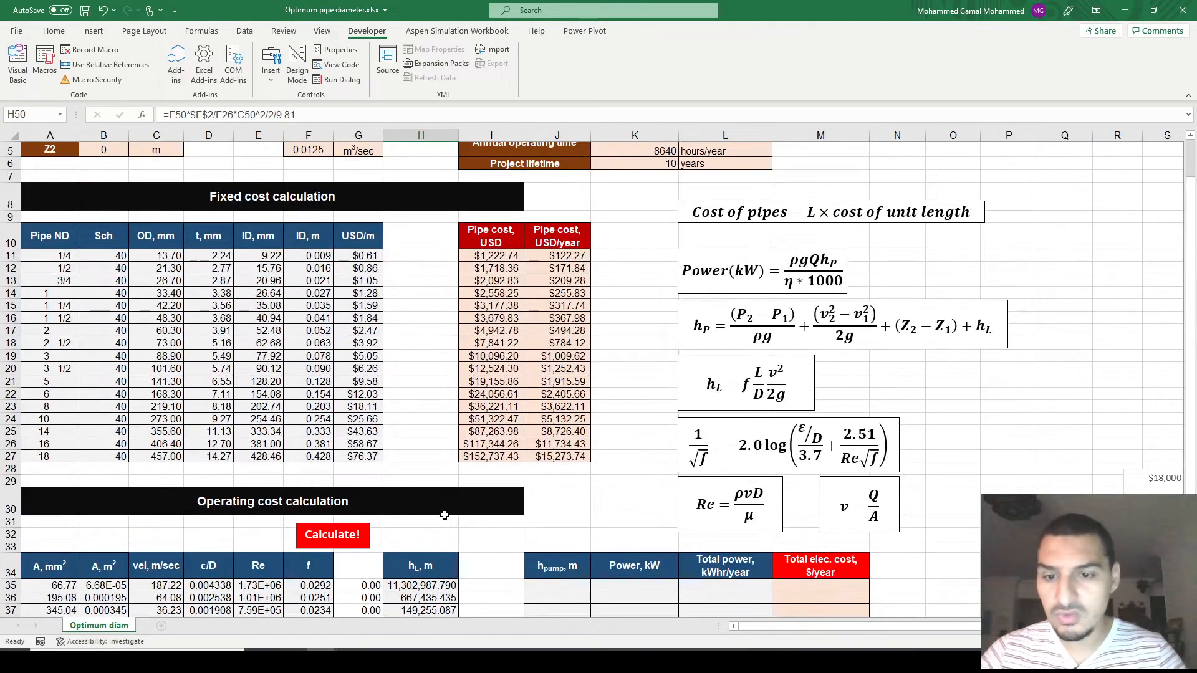
{"action": "left_click", "coordinate": [428, 582]}
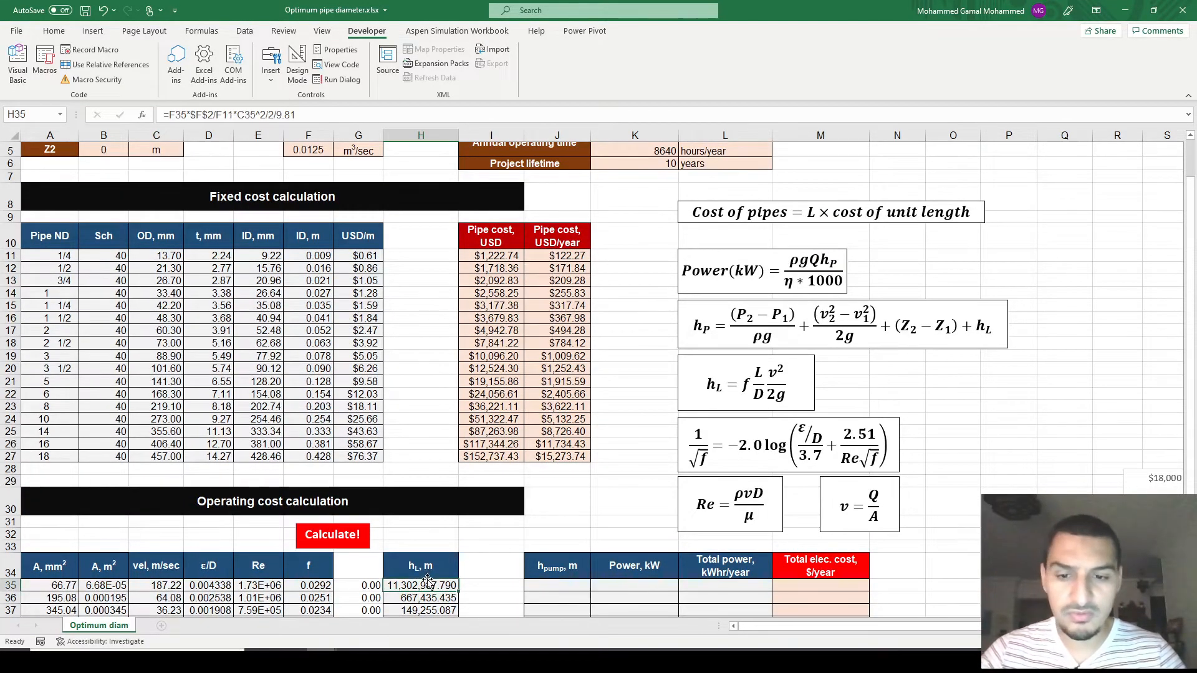
{"action": "scroll", "coordinate": [428, 583], "scroll_direction": "down", "scroll_amount": 2}
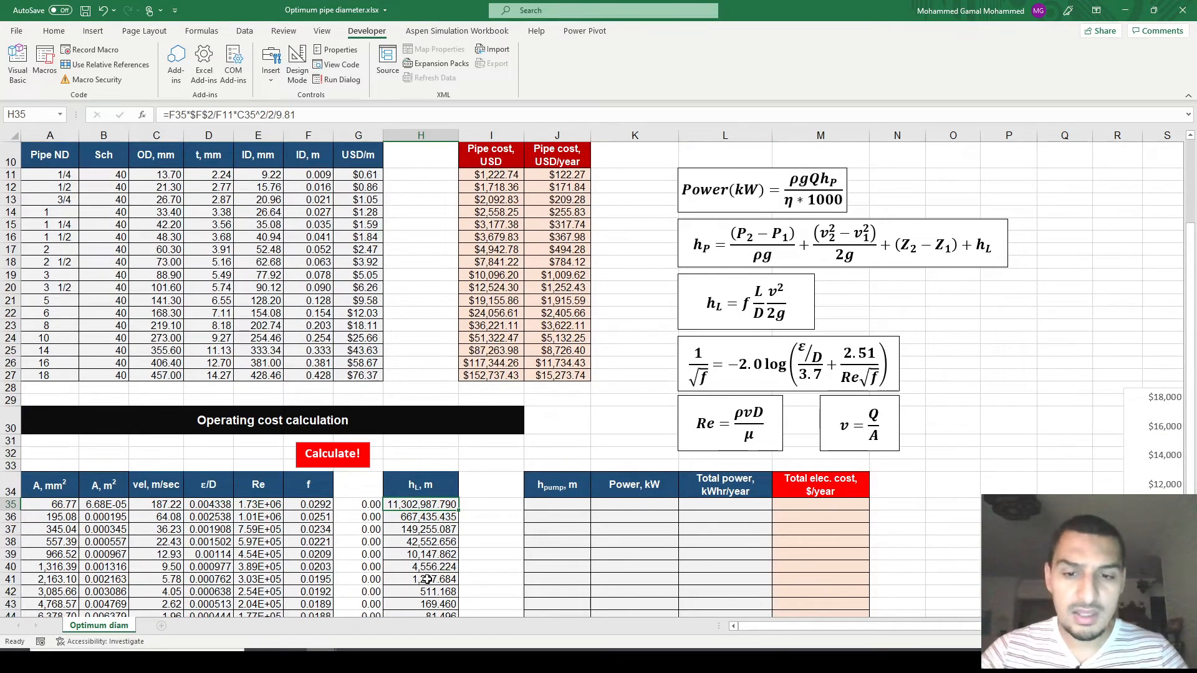
{"action": "key", "text": "ctrl+shift+grave"}
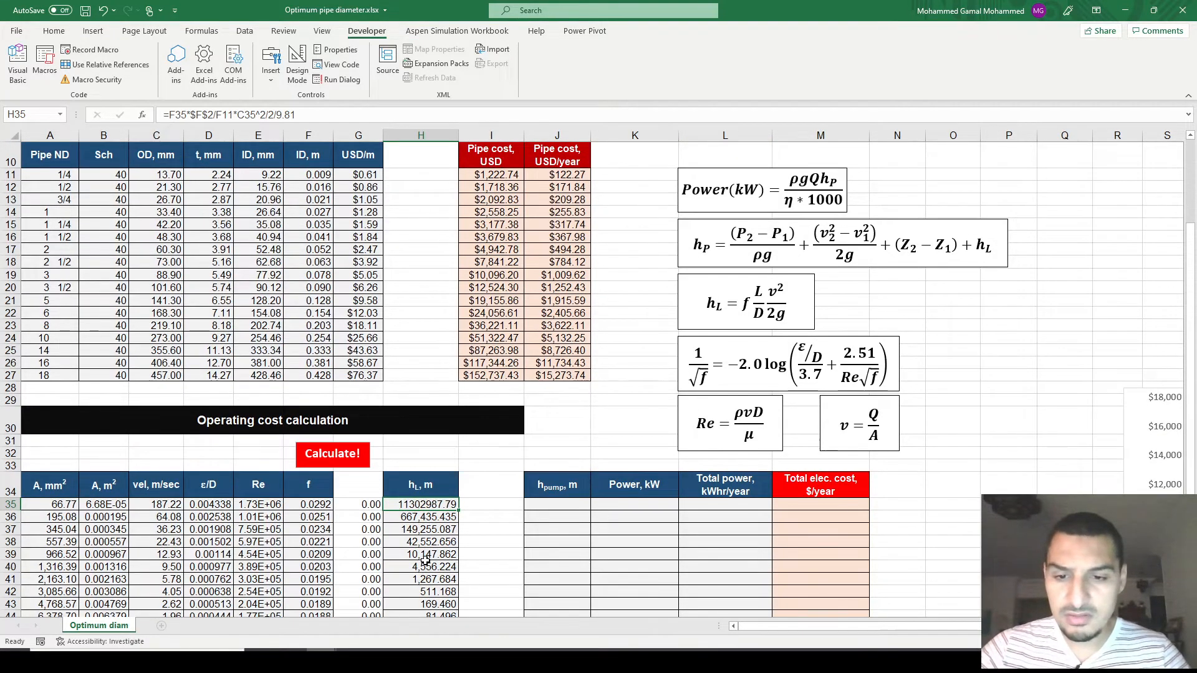
- Collapse the ribbon and start the pump head formula in J35 with the pressure difference in pascals, =(B2-B1)*1.013E5/
{"action": "scroll", "coordinate": [425, 559], "scroll_direction": "down", "scroll_amount": 3}
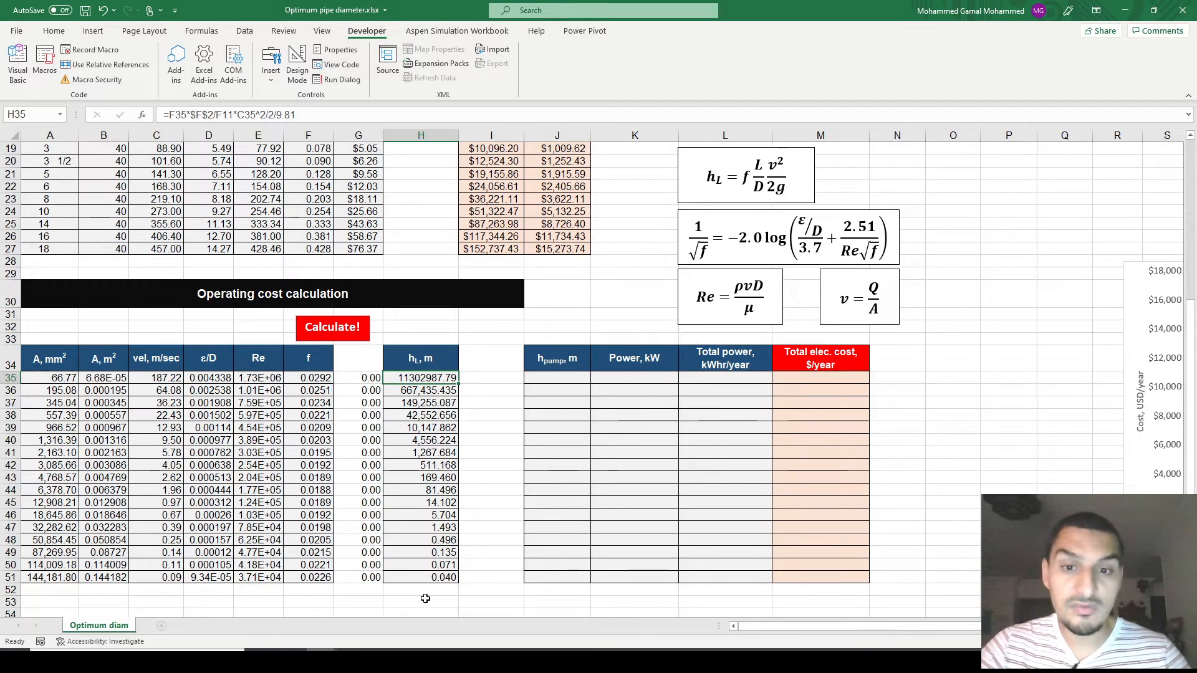
{"action": "scroll", "coordinate": [425, 595], "scroll_direction": "up", "scroll_amount": 4}
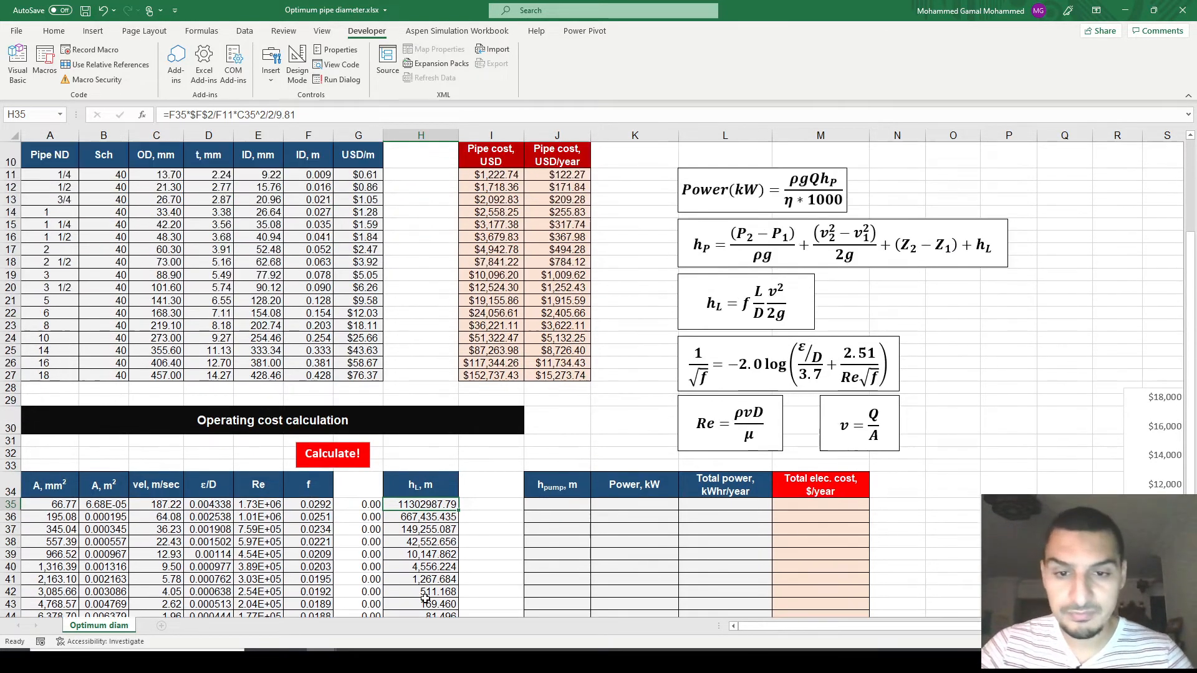
{"action": "left_click", "coordinate": [560, 574]}
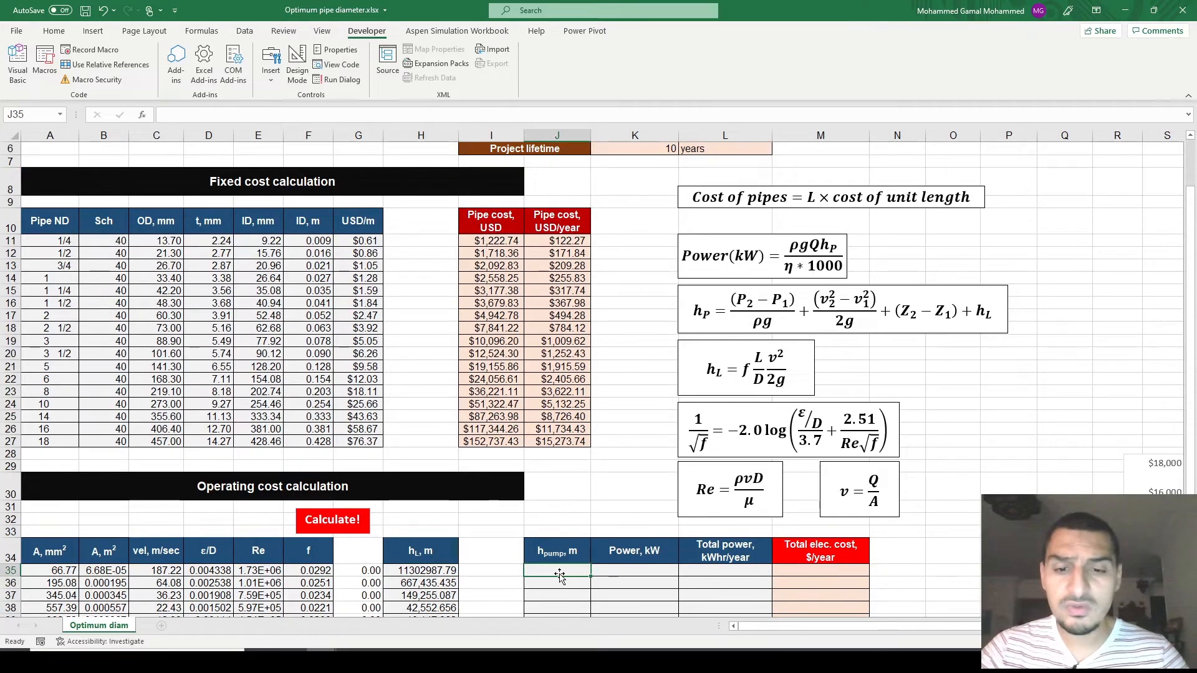
{"action": "type", "text": "="}
{"action": "scroll", "coordinate": [559, 574], "scroll_direction": "up", "scroll_amount": 2}
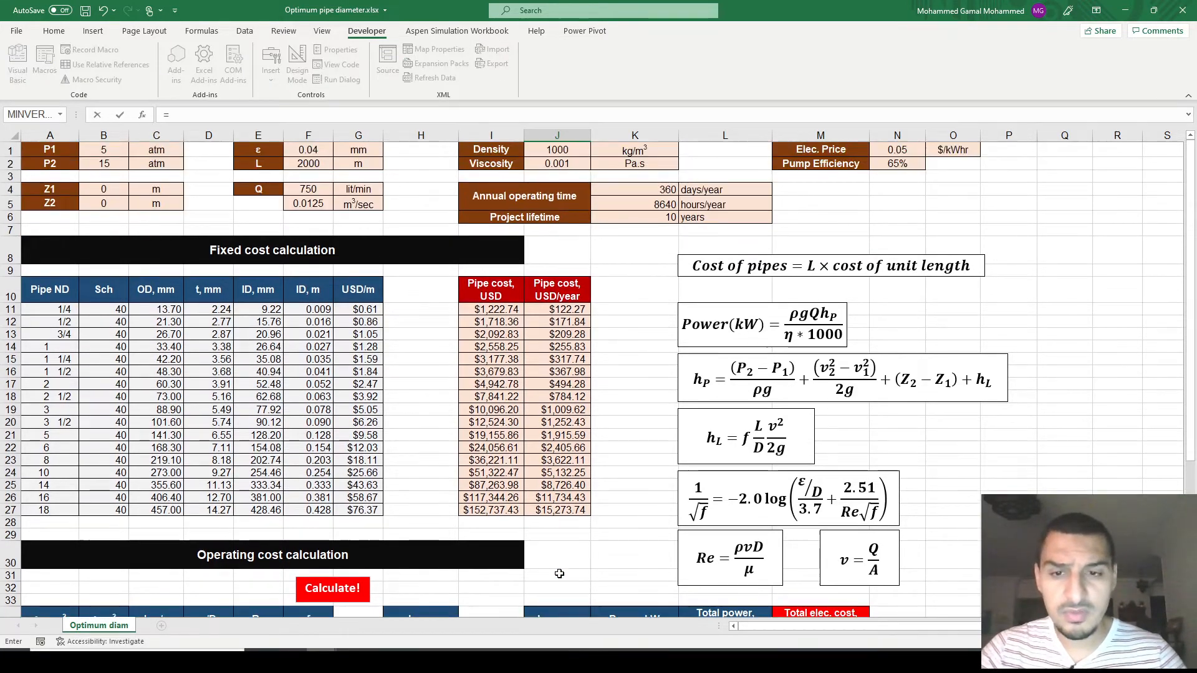
{"action": "double_click", "coordinate": [375, 31]}
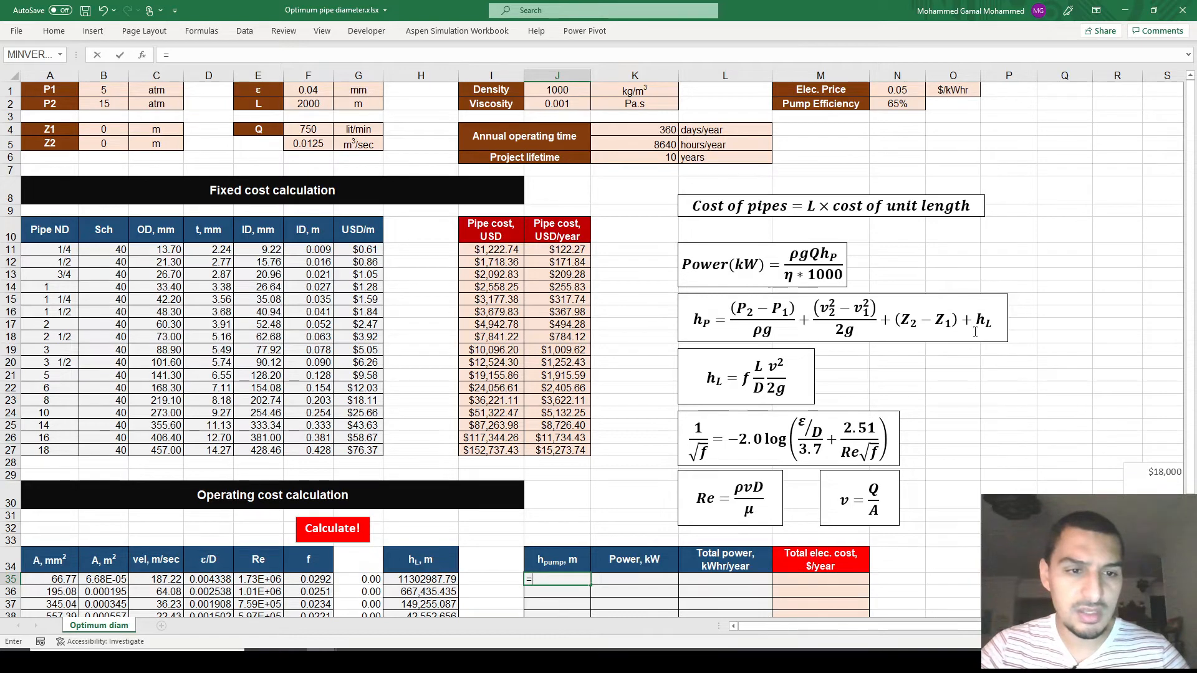
{"action": "type", "text": "("}
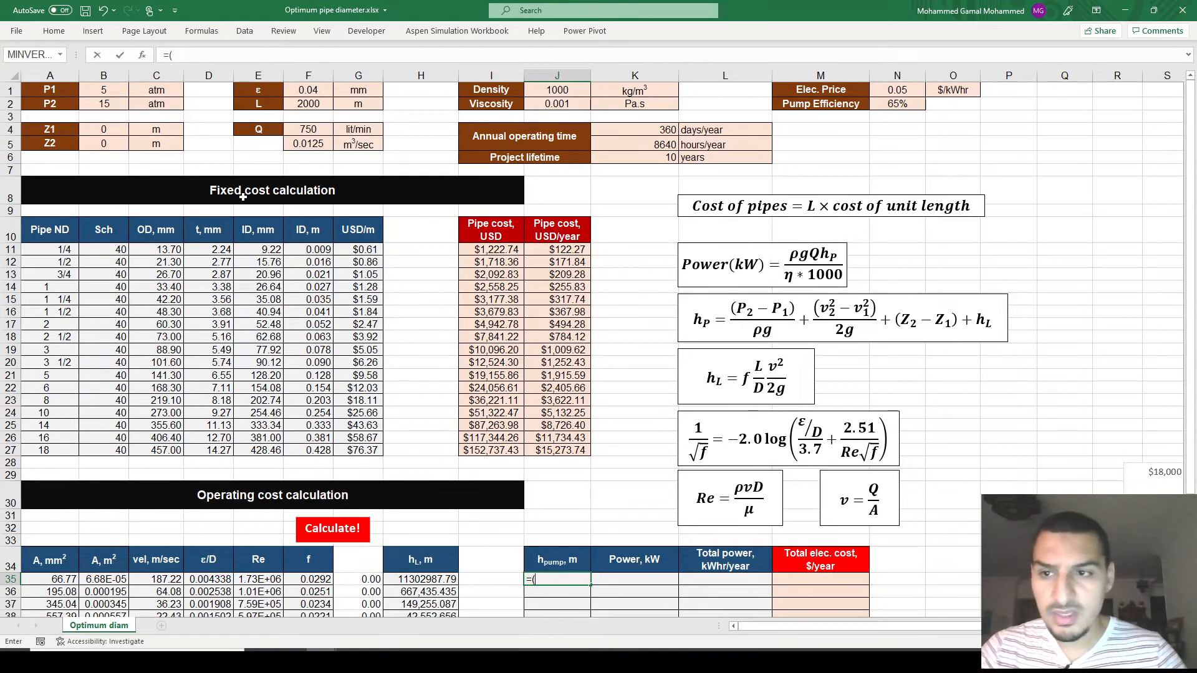
{"action": "left_click", "coordinate": [103, 103]}
{"action": "type", "text": "-"}
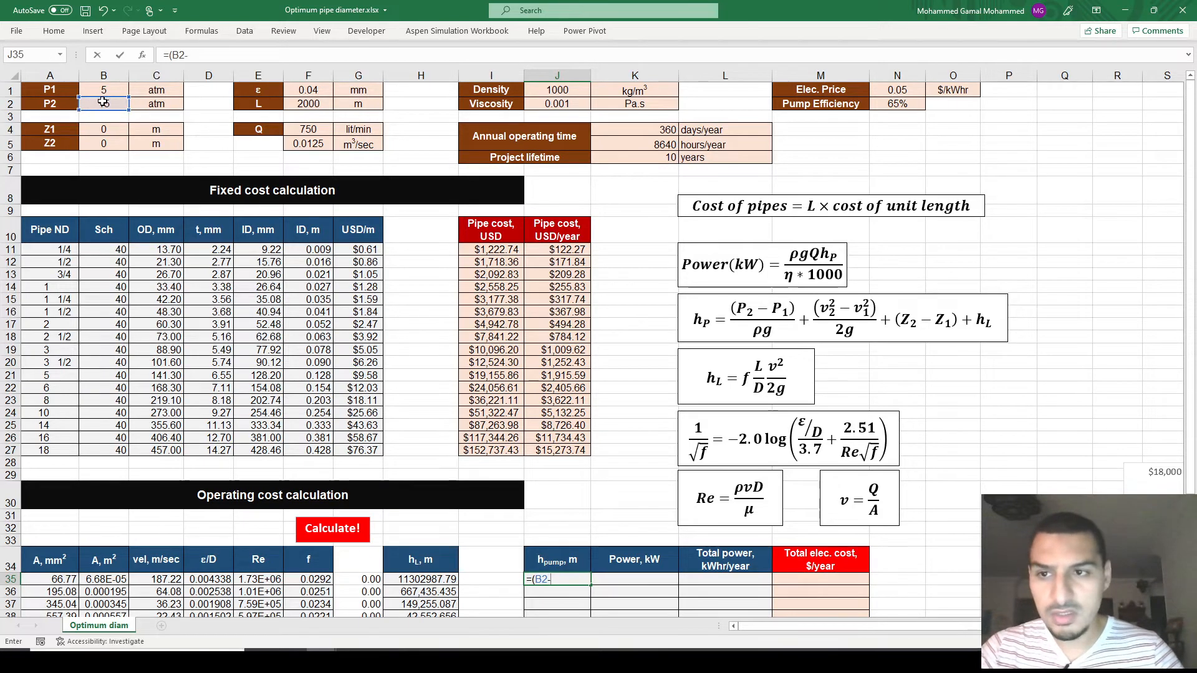
{"action": "left_click", "coordinate": [98, 90]}
{"action": "type", "text": ")*1.013"}
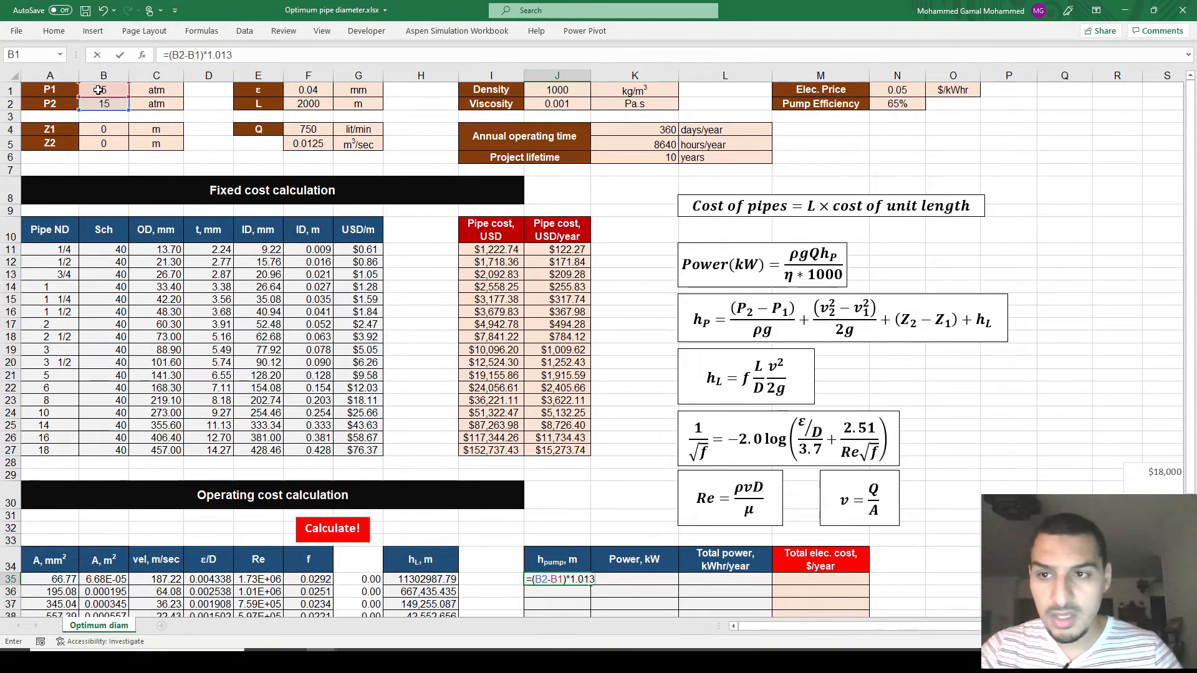
{"action": "type", "text": "E5/"}
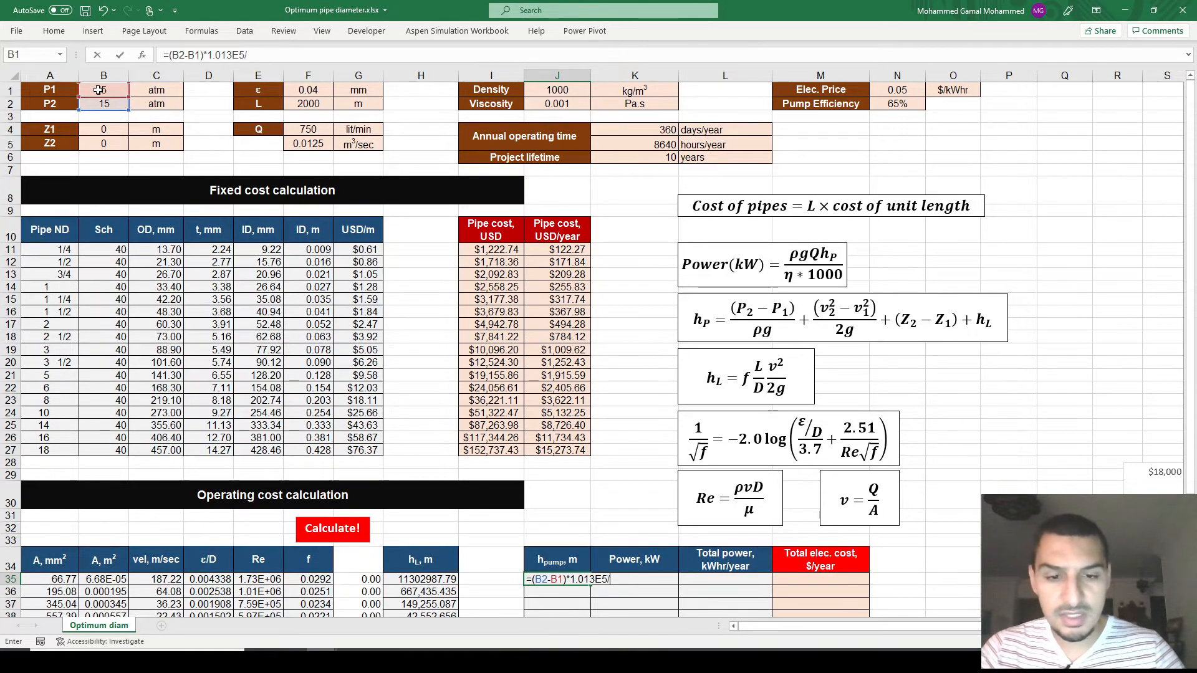
- Divide the pressure difference in J35 by the absolute density reference $J$1 and by 9.81
{"action": "left_click", "coordinate": [558, 90]}
{"action": "key", "text": "F4"}
{"action": "type", "text": "/"}
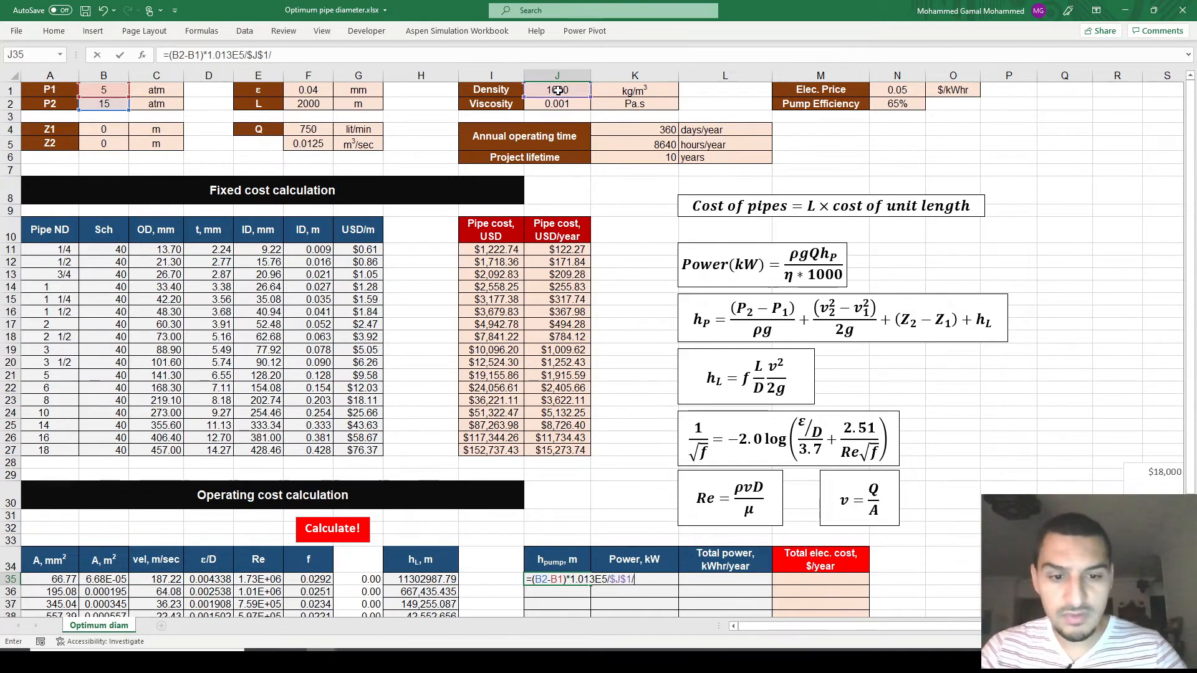
{"action": "type", "text": "*.8"}
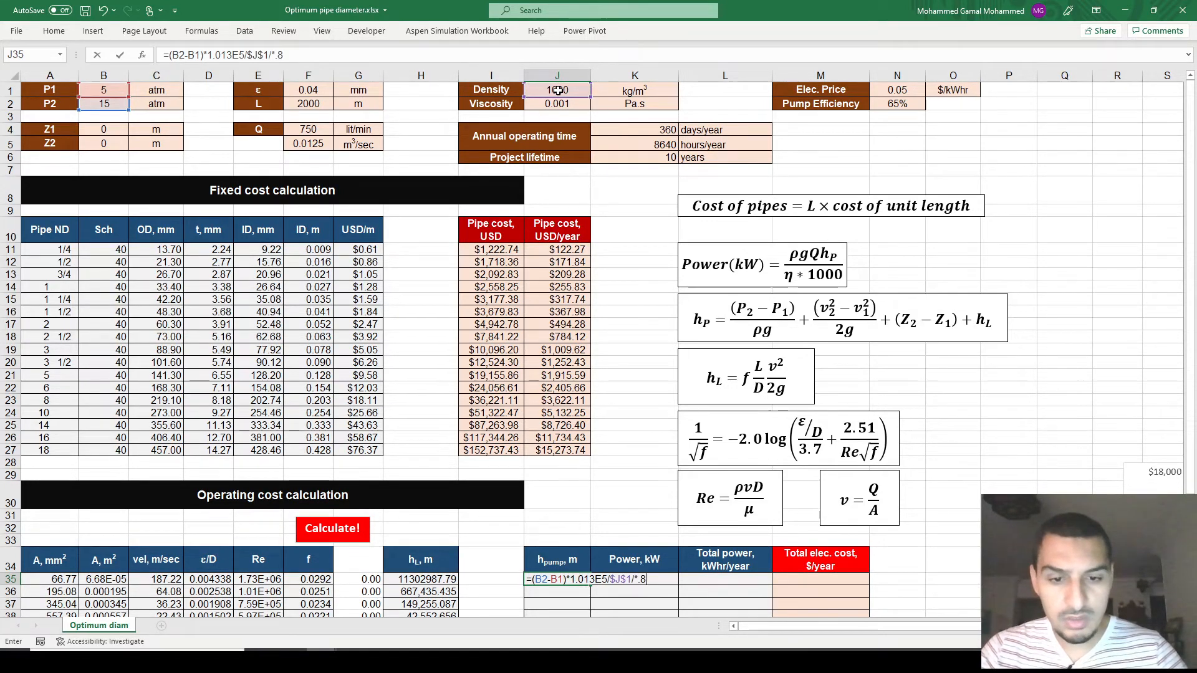
{"action": "key", "text": "BackSpace"}
{"action": "key", "text": "BackSpace"}
{"action": "key", "text": "BackSpace"}
{"action": "type", "text": "9.81"}
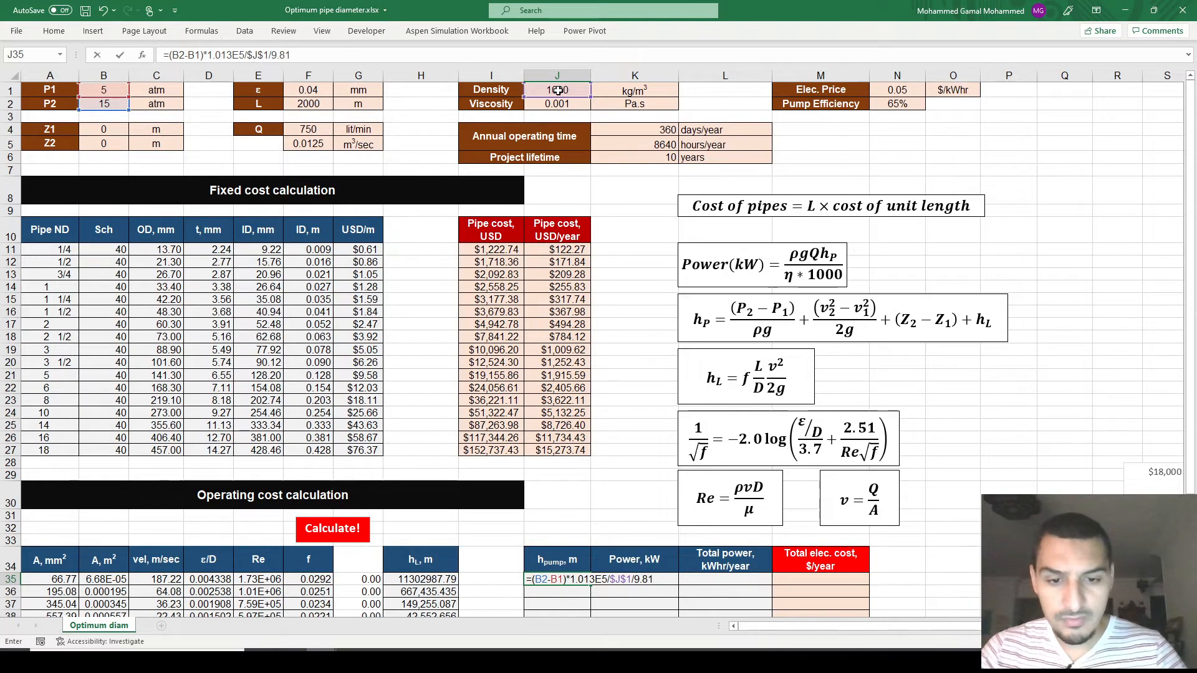
- Make the two pressure references in the J35 formula absolute, as $B$2 and $B$1
{"action": "left_click", "coordinate": [540, 579]}
{"action": "key", "text": "F4"}
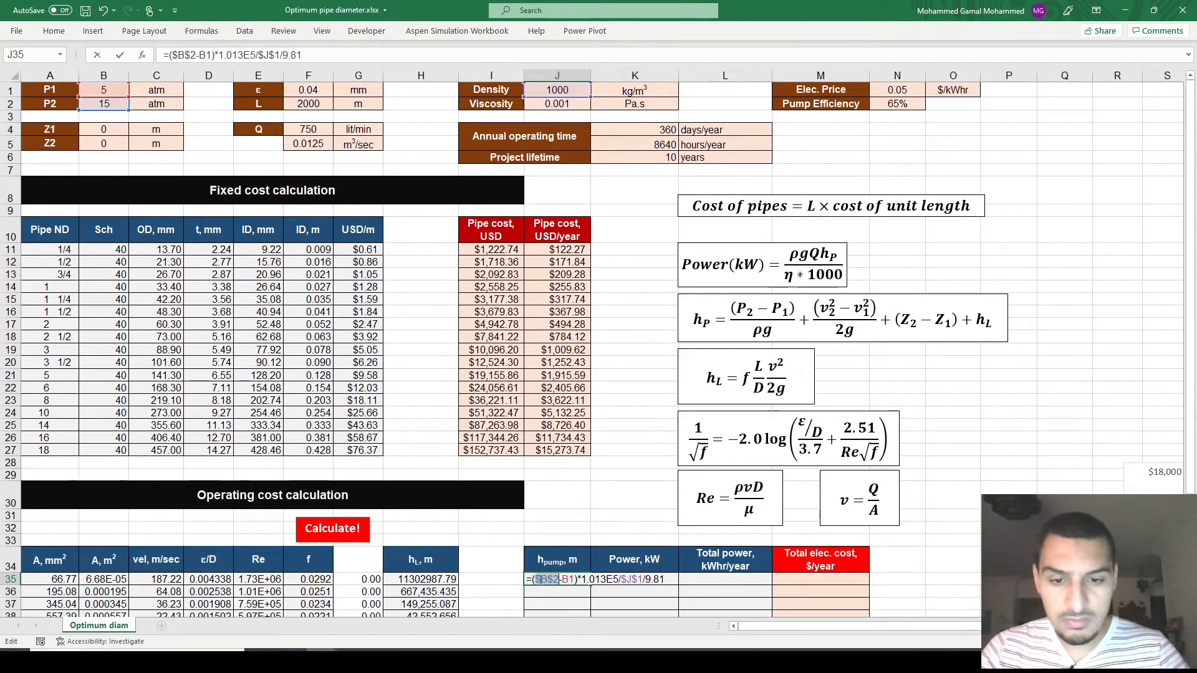
{"action": "left_click", "coordinate": [569, 580]}
{"action": "key", "text": "F4"}
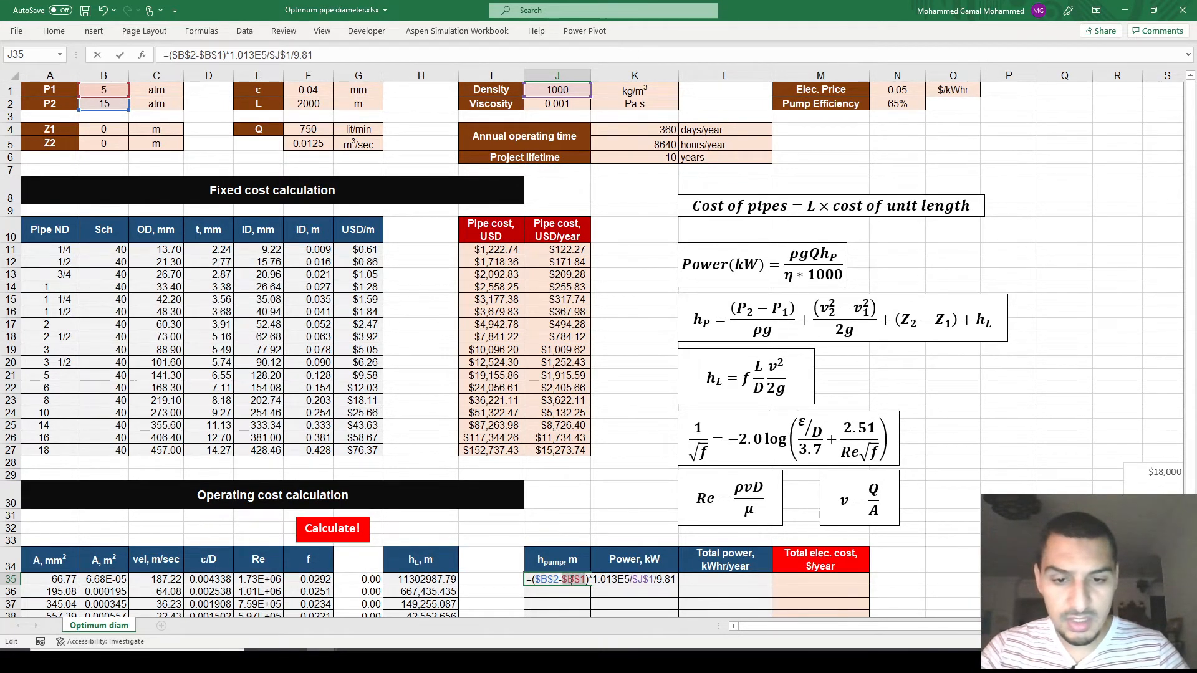
- Add the elevation difference to the J35 pump head formula with absolute references, +($B$5-$B$4)
{"action": "key", "text": "End"}
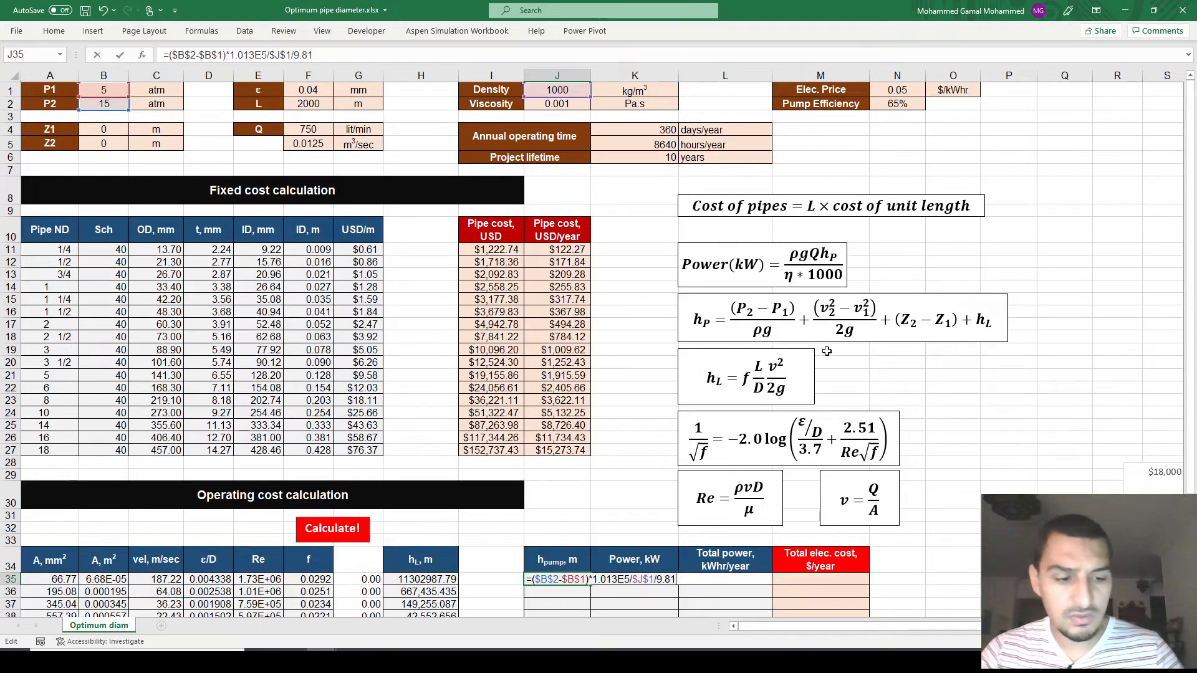
{"action": "type", "text": "+("}
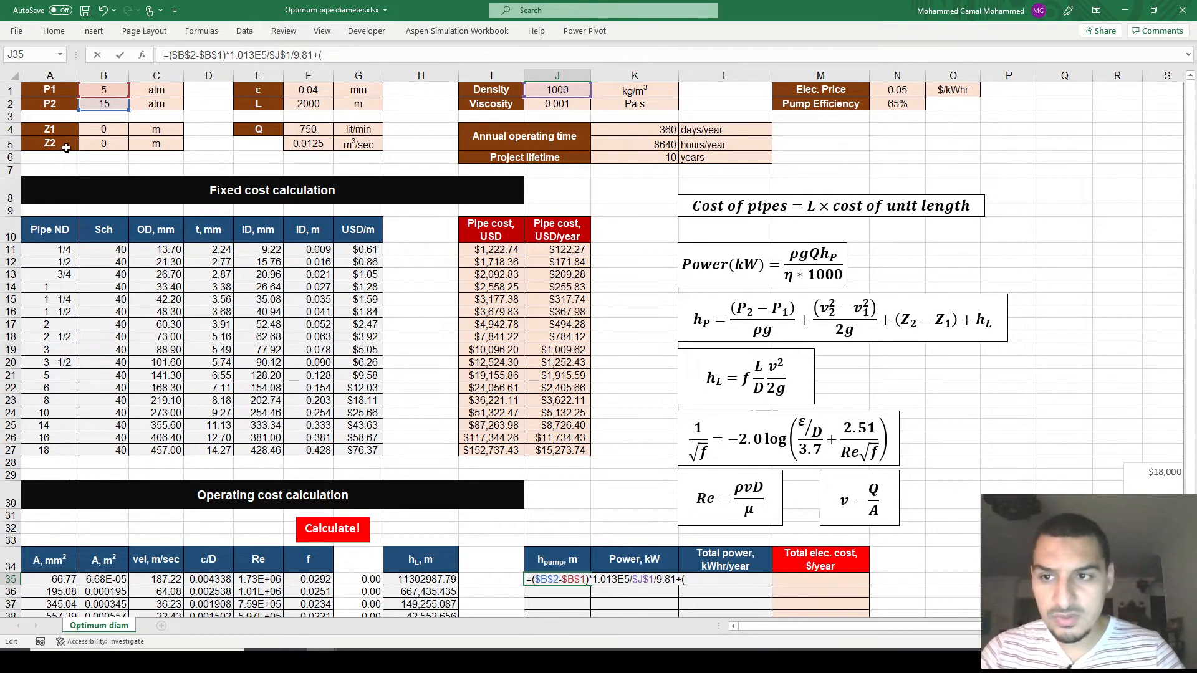
{"action": "left_click", "coordinate": [85, 141]}
{"action": "key", "text": "F4"}
{"action": "type", "text": "-"}
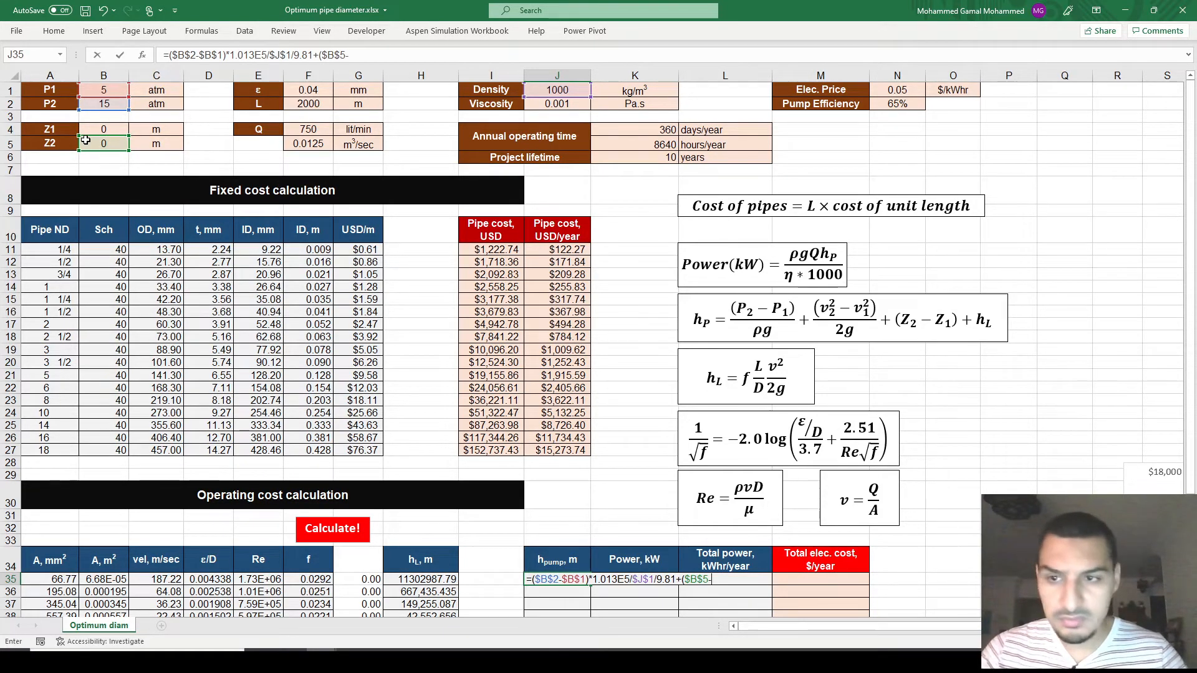
{"action": "left_click", "coordinate": [91, 128]}
{"action": "type", "text": ")"}
- Add the head loss in H35 as the last term of the pump head formula and enter it in J35
{"action": "key", "text": "Left"}
{"action": "key", "text": "Left"}
{"action": "key", "text": "Left"}
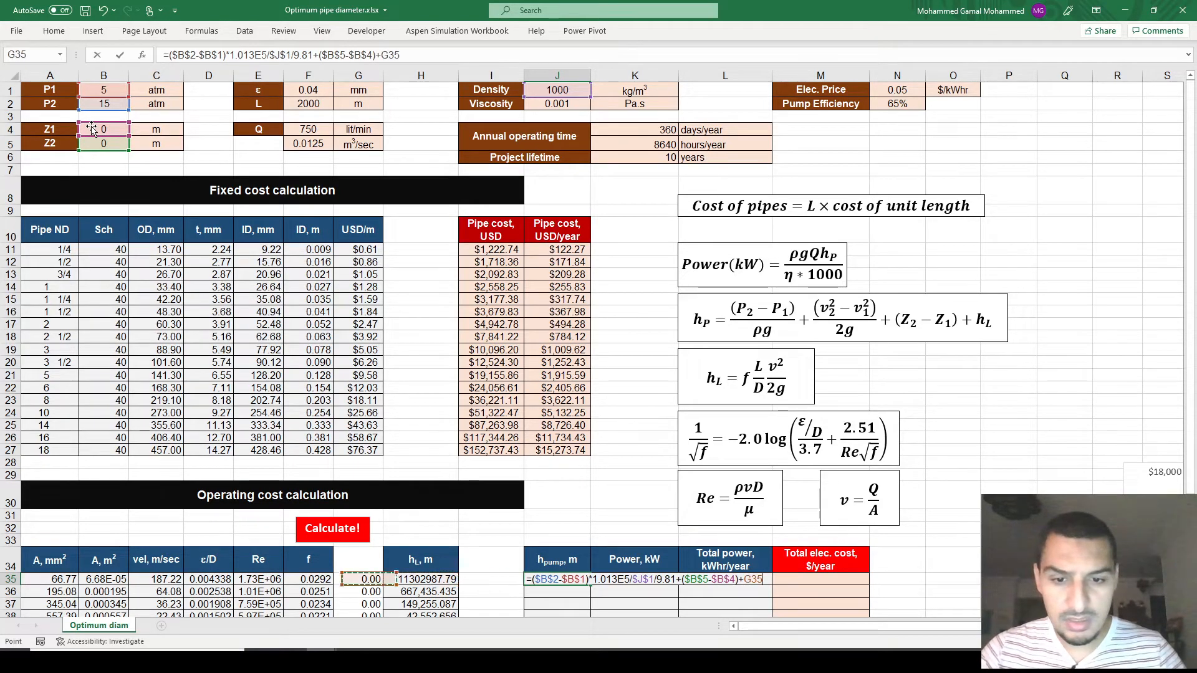
{"action": "key", "text": "Right"}
{"action": "key", "text": "Return"}
{"action": "key", "text": "Up"}
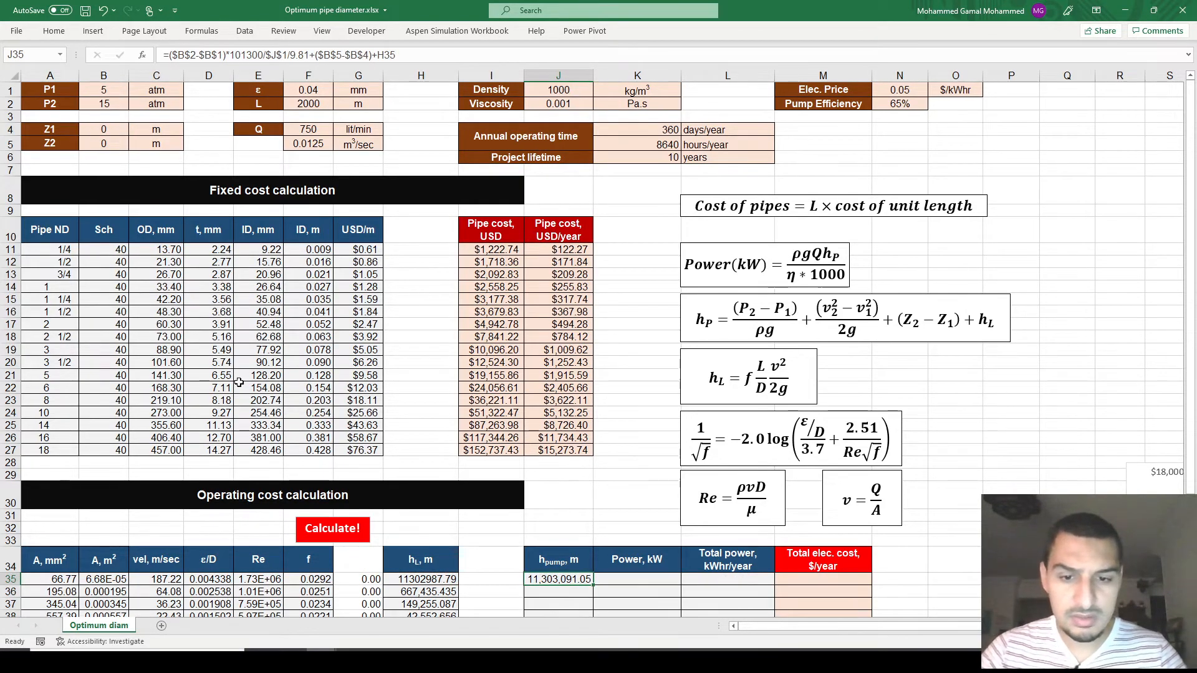
- Fill the pump head formula down from J35 to J51 and check the references in the last row
{"action": "scroll", "coordinate": [569, 378], "scroll_direction": "down", "scroll_amount": 5}
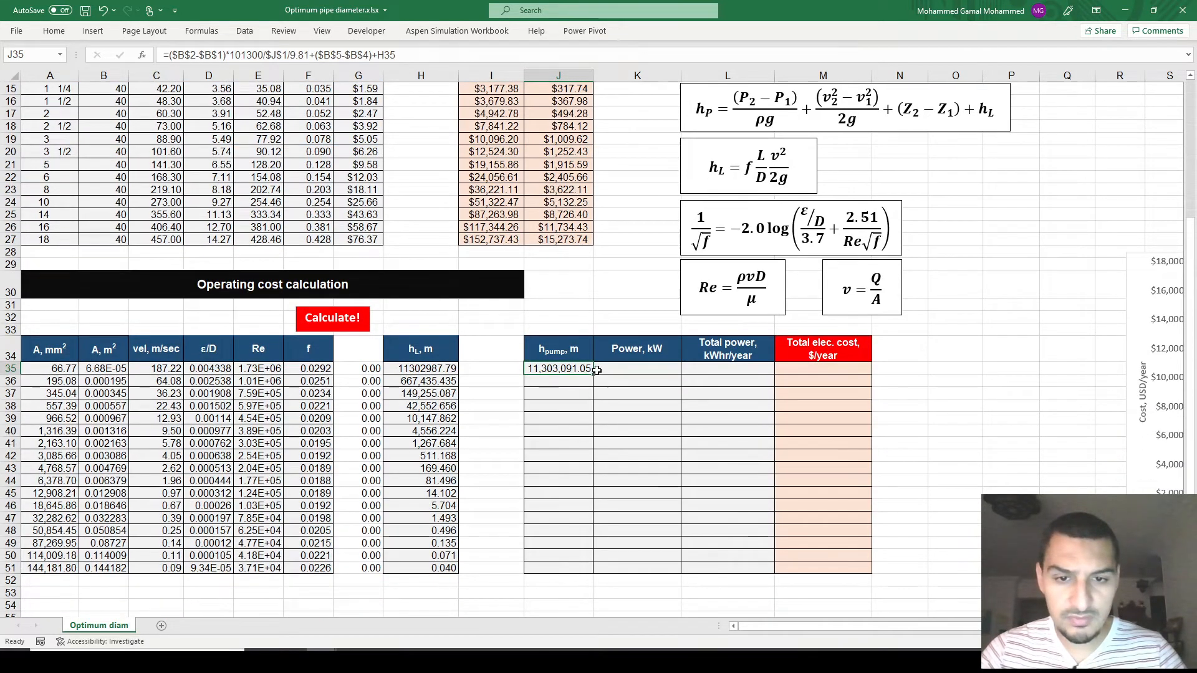
{"action": "left_click_drag", "start_coordinate": [593, 375], "coordinate": [561, 569]}
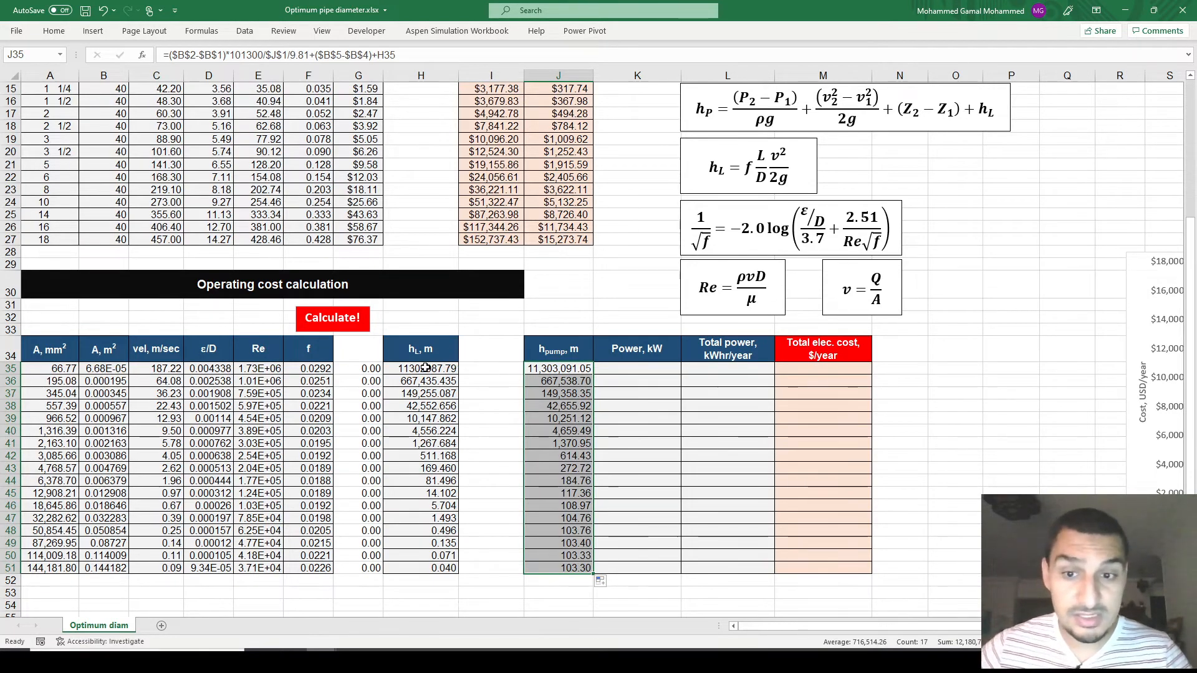
{"action": "double_click", "coordinate": [580, 568]}
{"action": "key", "text": "Escape"}
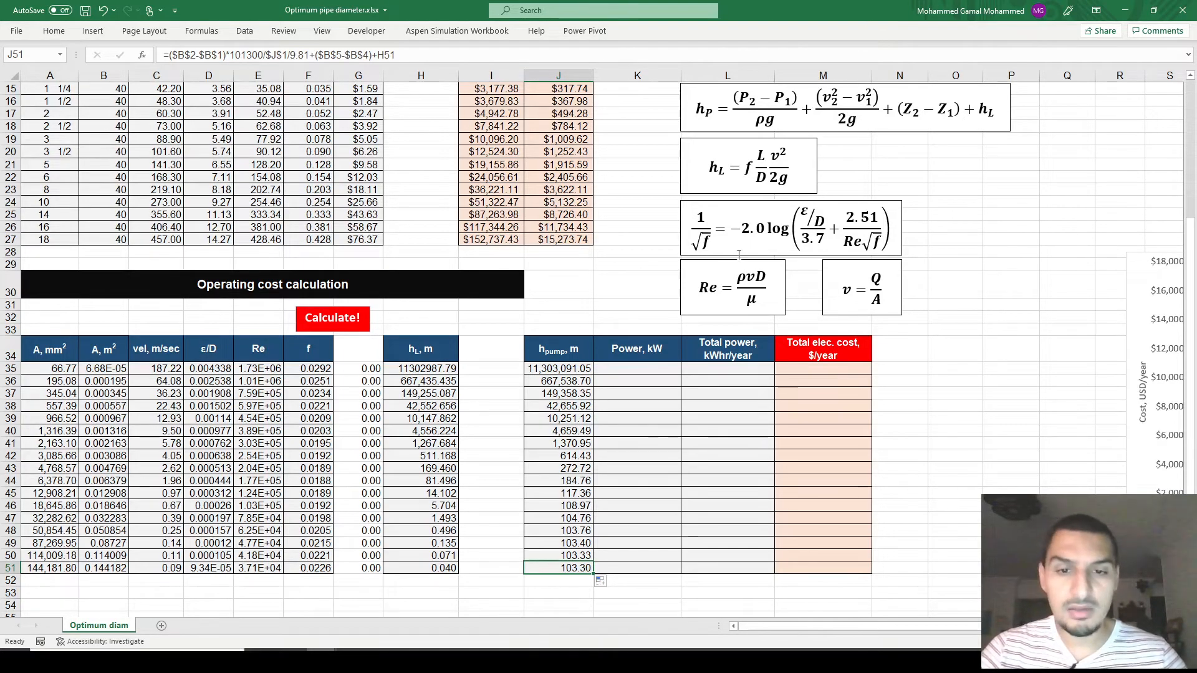
- Start the power formula in K35 with absolute density, gravity and flow rate, =$J$1*9.81*$F$5
{"action": "scroll", "coordinate": [670, 317], "scroll_direction": "up", "scroll_amount": 3}
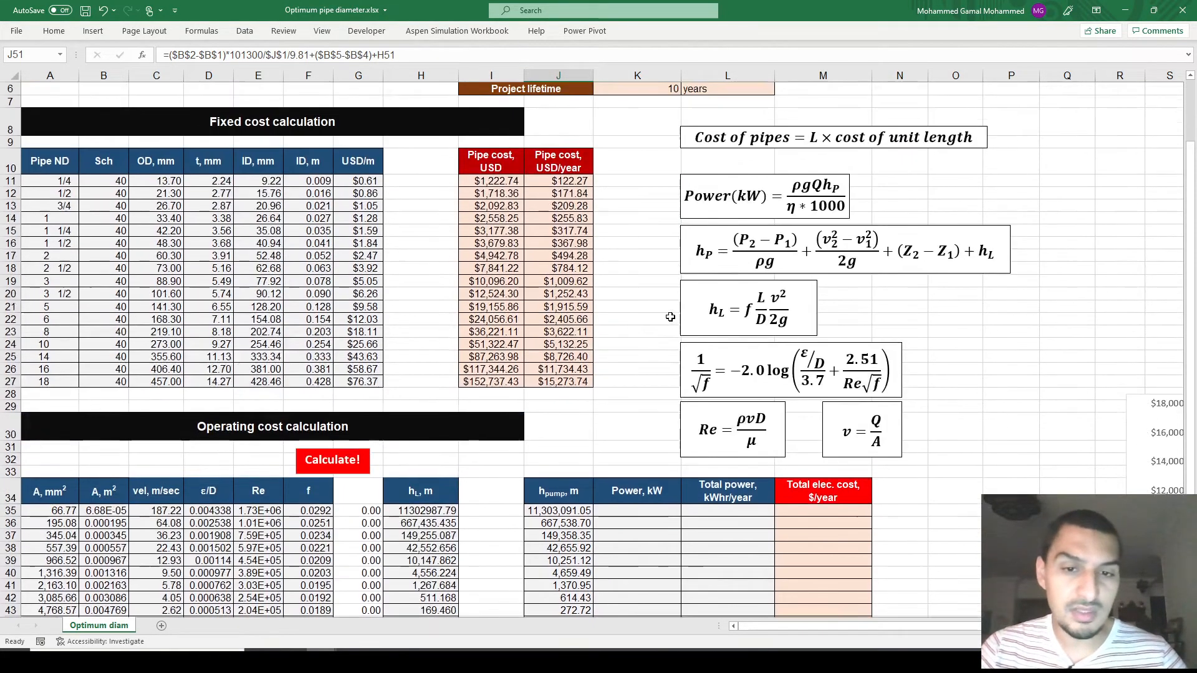
{"action": "scroll", "coordinate": [670, 316], "scroll_direction": "up", "scroll_amount": 2}
{"action": "left_click", "coordinate": [612, 580]}
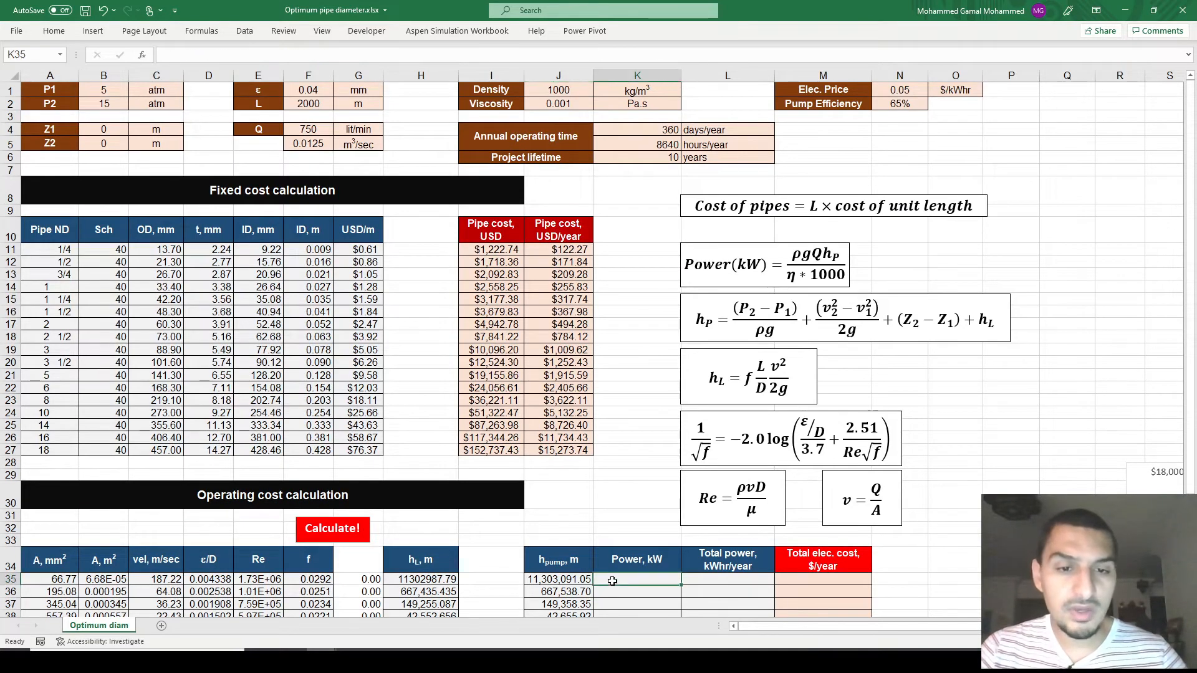
{"action": "type", "text": "="}
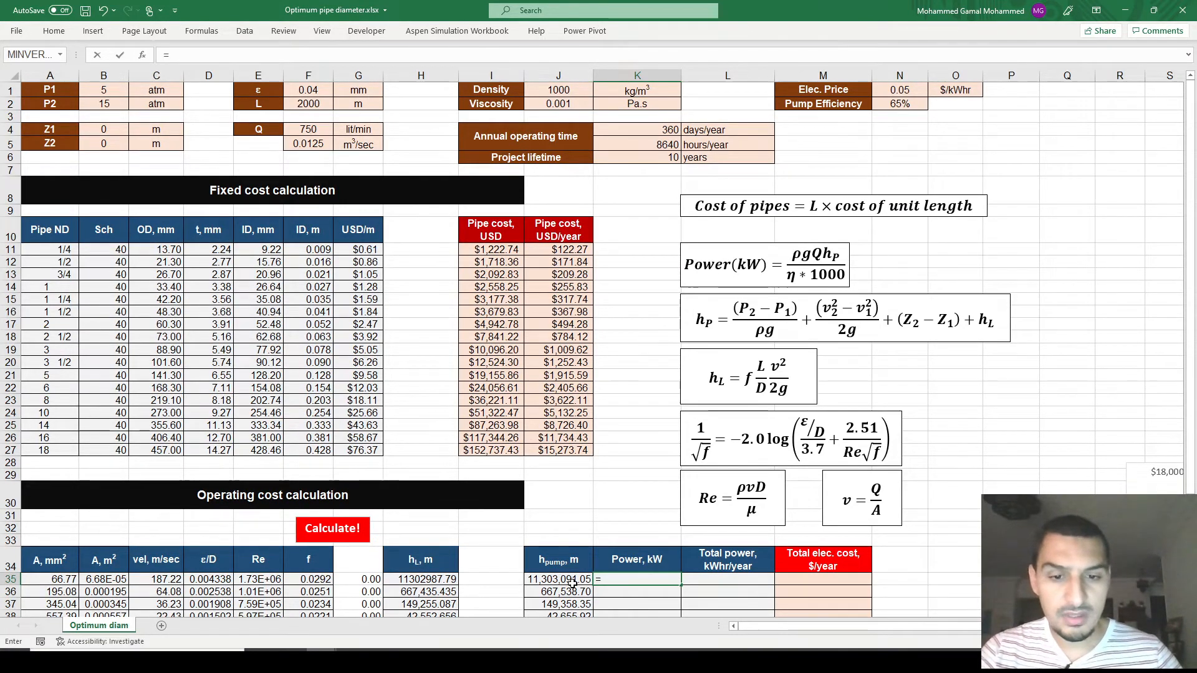
{"action": "left_click", "coordinate": [558, 90]}
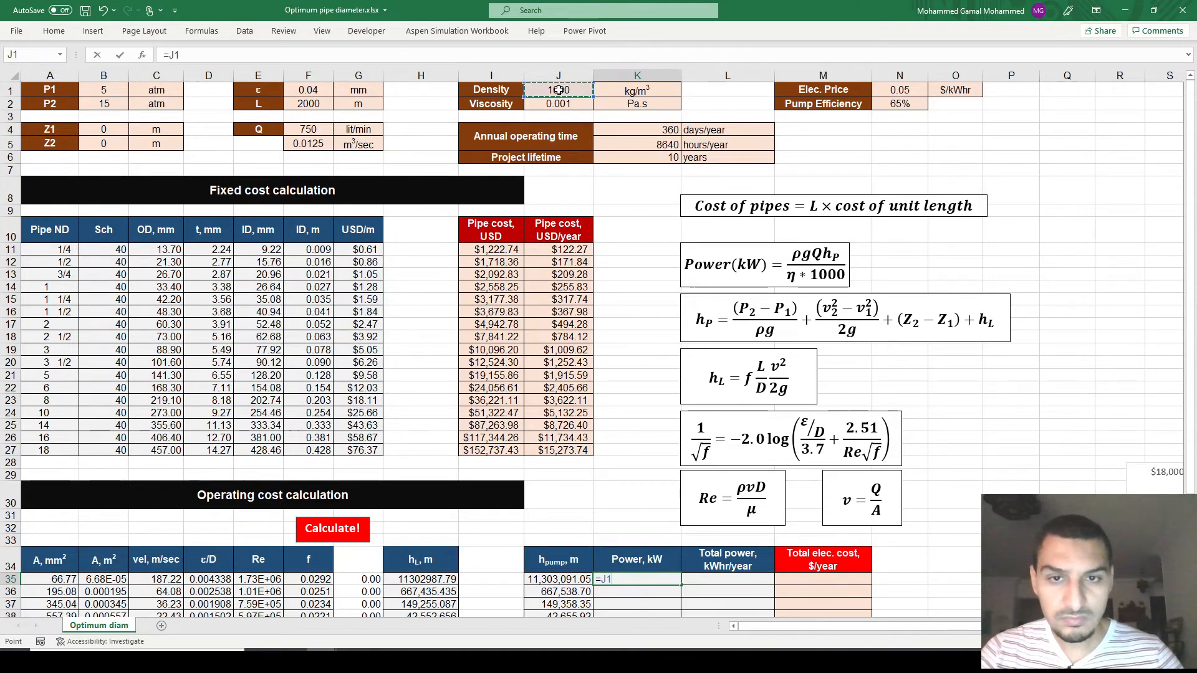
{"action": "key", "text": "F4"}
{"action": "type", "text": "*"}
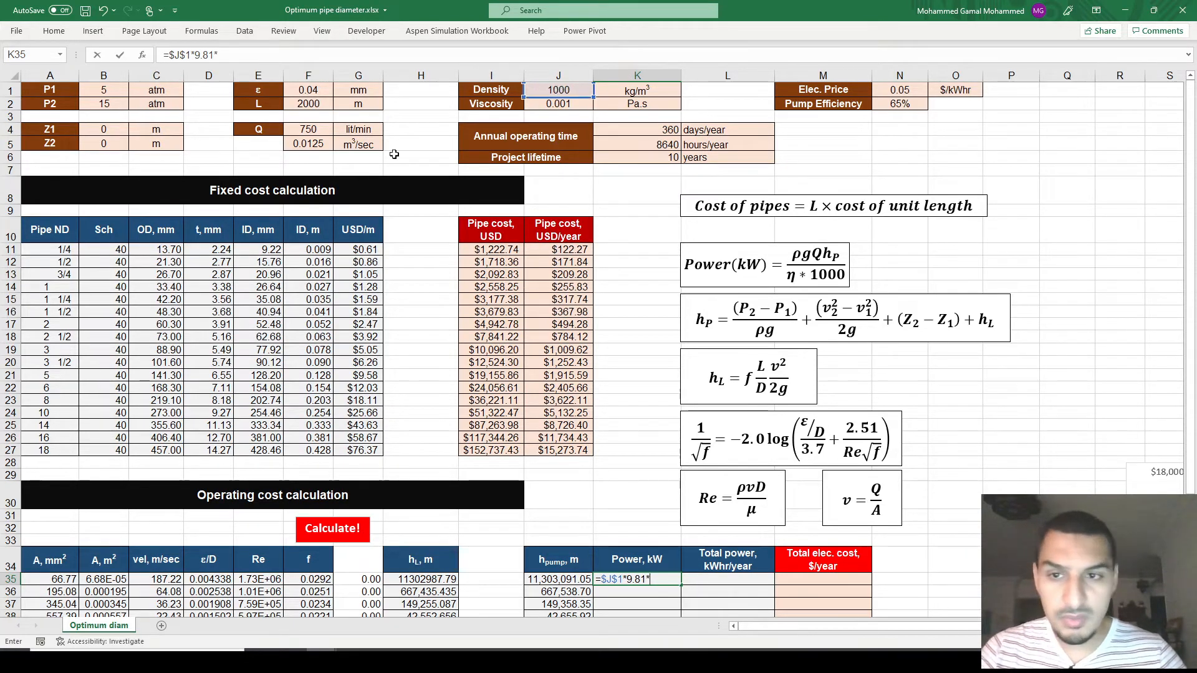
{"action": "left_click", "coordinate": [308, 142]}
{"action": "key", "text": "F4"}
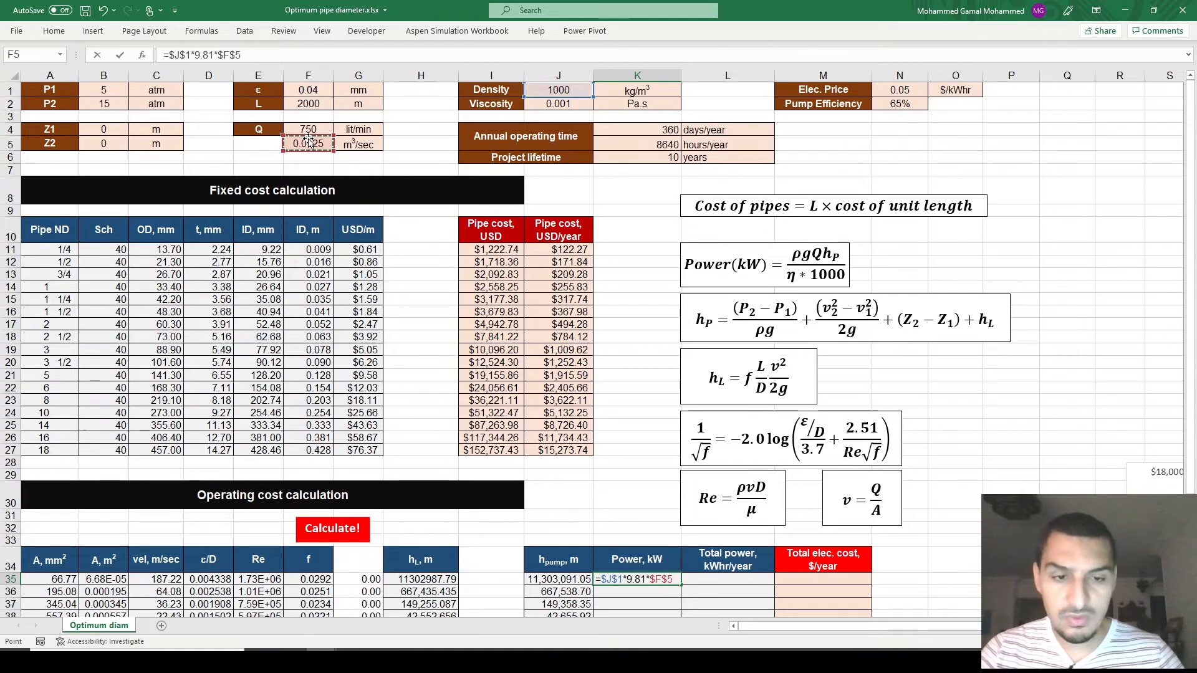
- Multiply the K35 formula by the pump head J35, divide by the pump efficiency $N$2 and by 1000, and enter it
{"action": "type", "text": "*"}
{"action": "key", "text": "Left"}
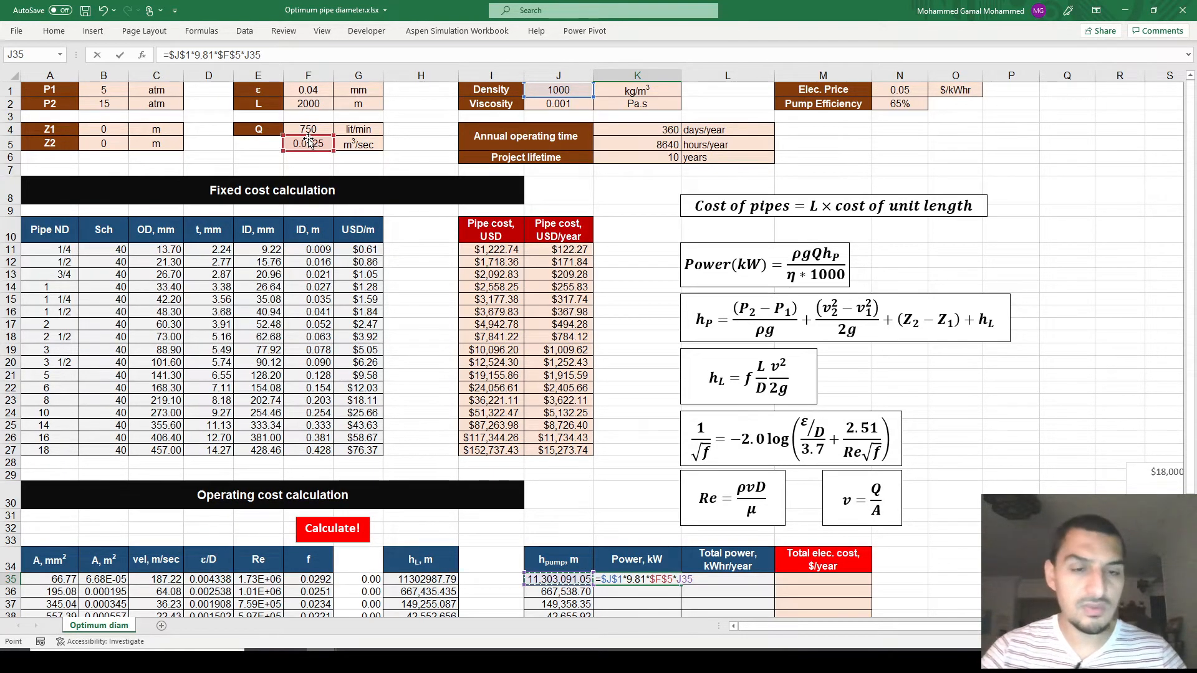
{"action": "type", "text": "/"}
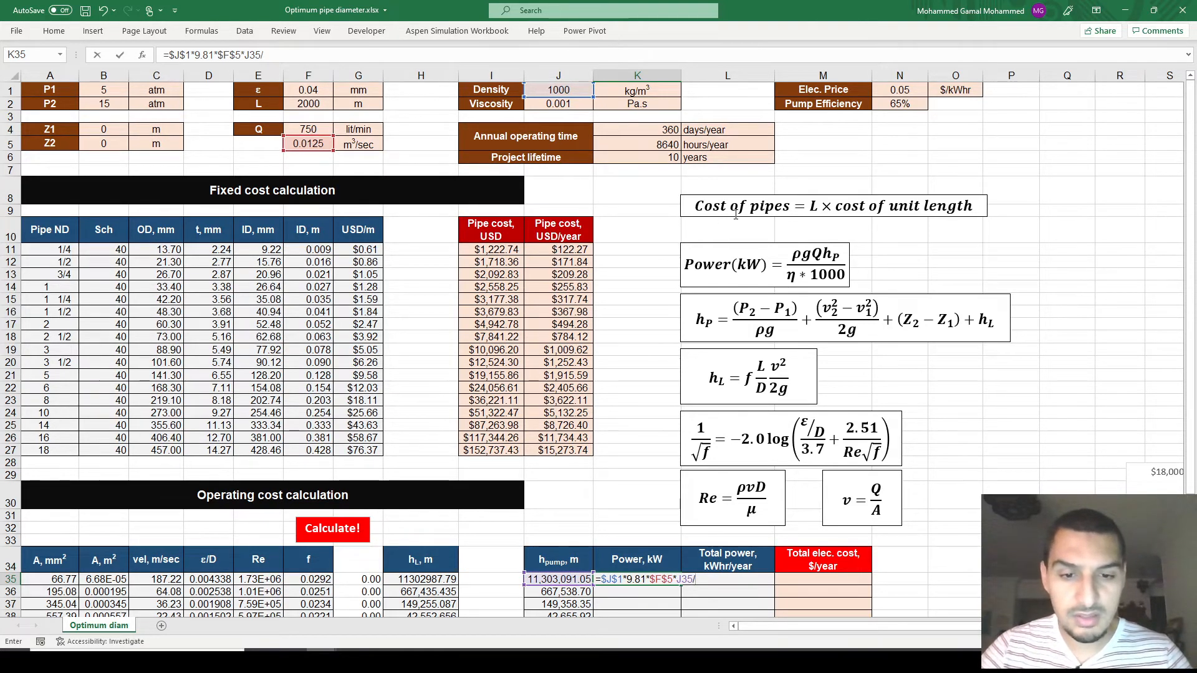
{"action": "left_click", "coordinate": [906, 103]}
{"action": "key", "text": "F4"}
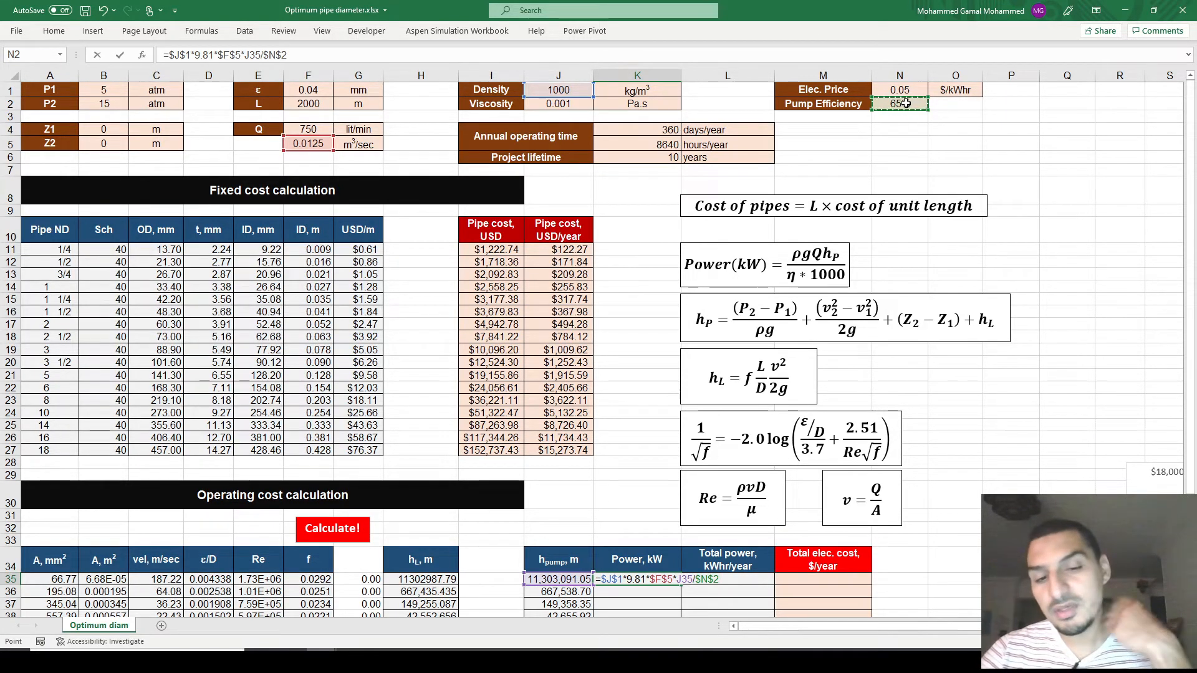
{"action": "type", "text": "/1000"}
{"action": "key", "text": "Return"}
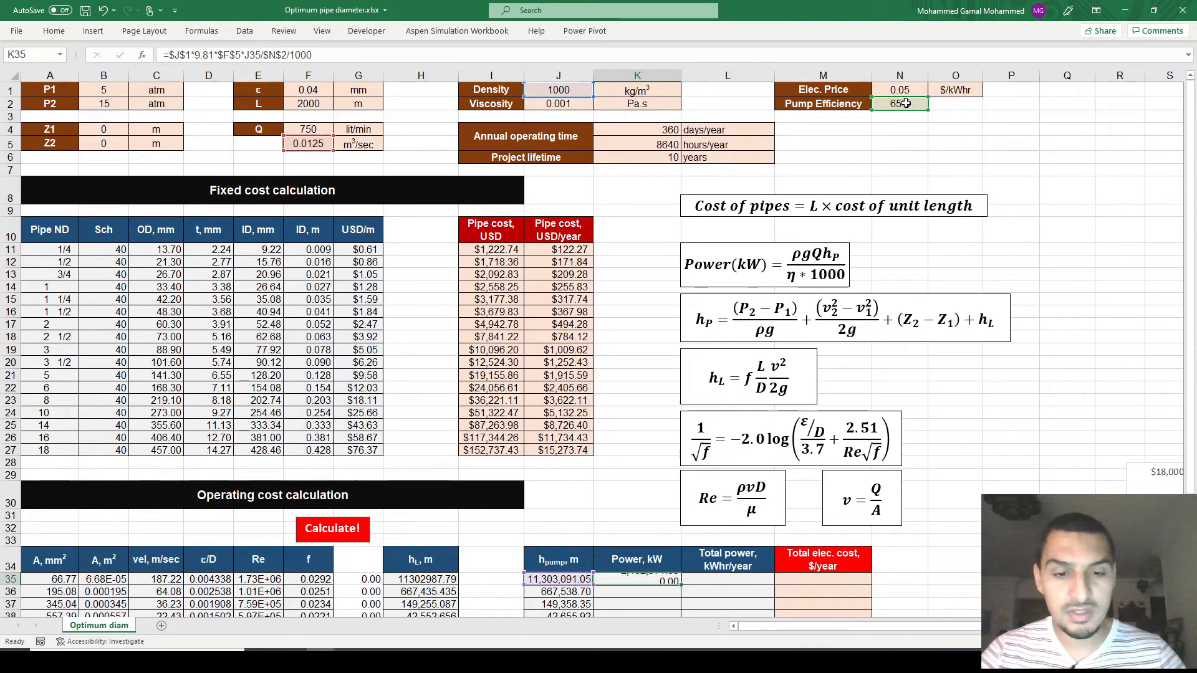
- Fill the power formula down from K35 to K51 and check the references in the last row
{"action": "double_click", "coordinate": [681, 586]}
{"action": "scroll", "coordinate": [679, 589], "scroll_direction": "down", "scroll_amount": 4}
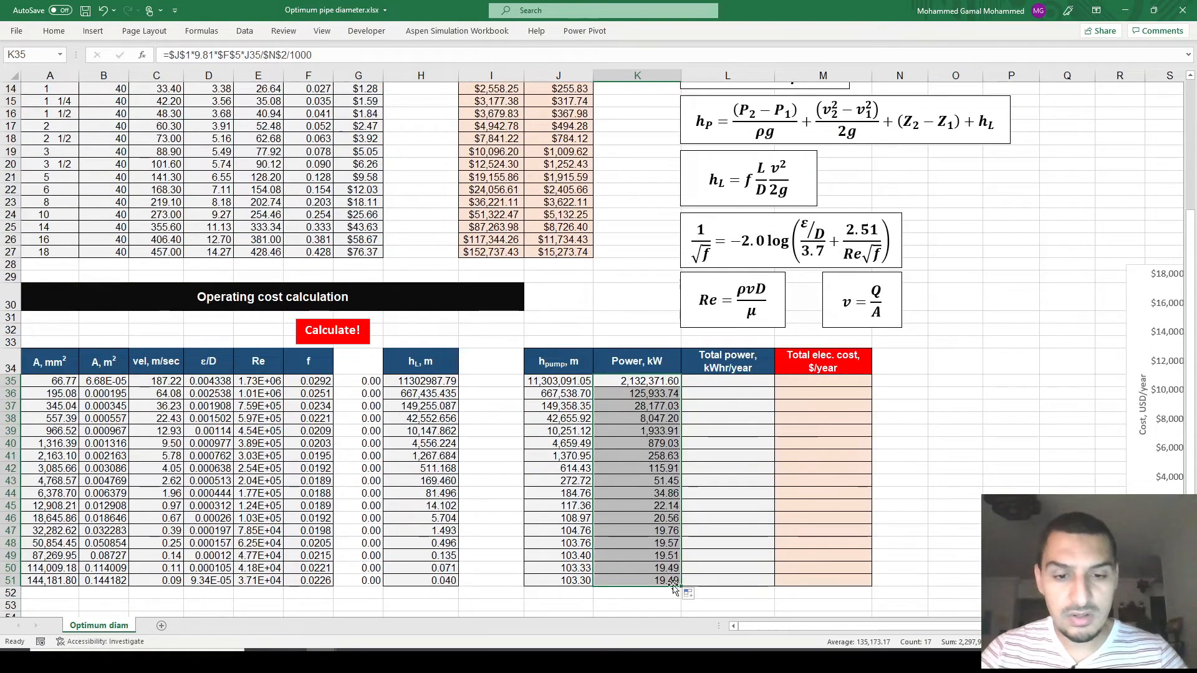
{"action": "double_click", "coordinate": [667, 580]}
{"action": "scroll", "coordinate": [667, 580], "scroll_direction": "up", "scroll_amount": 4}
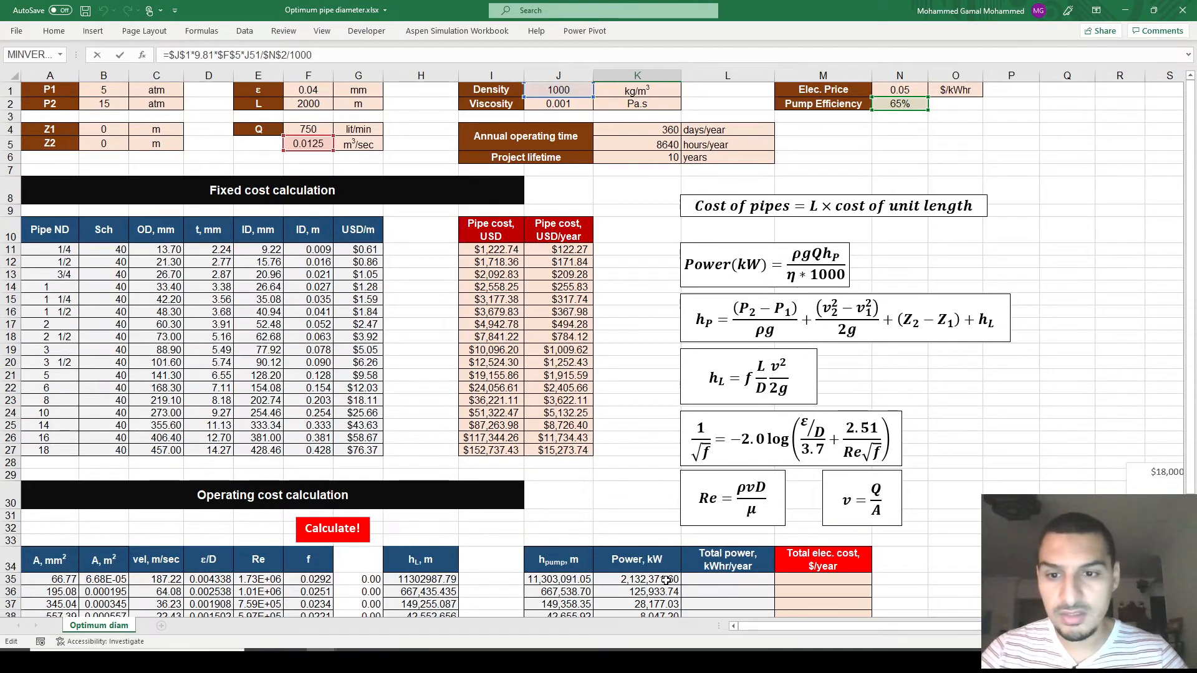
{"action": "scroll", "coordinate": [668, 580], "scroll_direction": "down", "scroll_amount": 5}
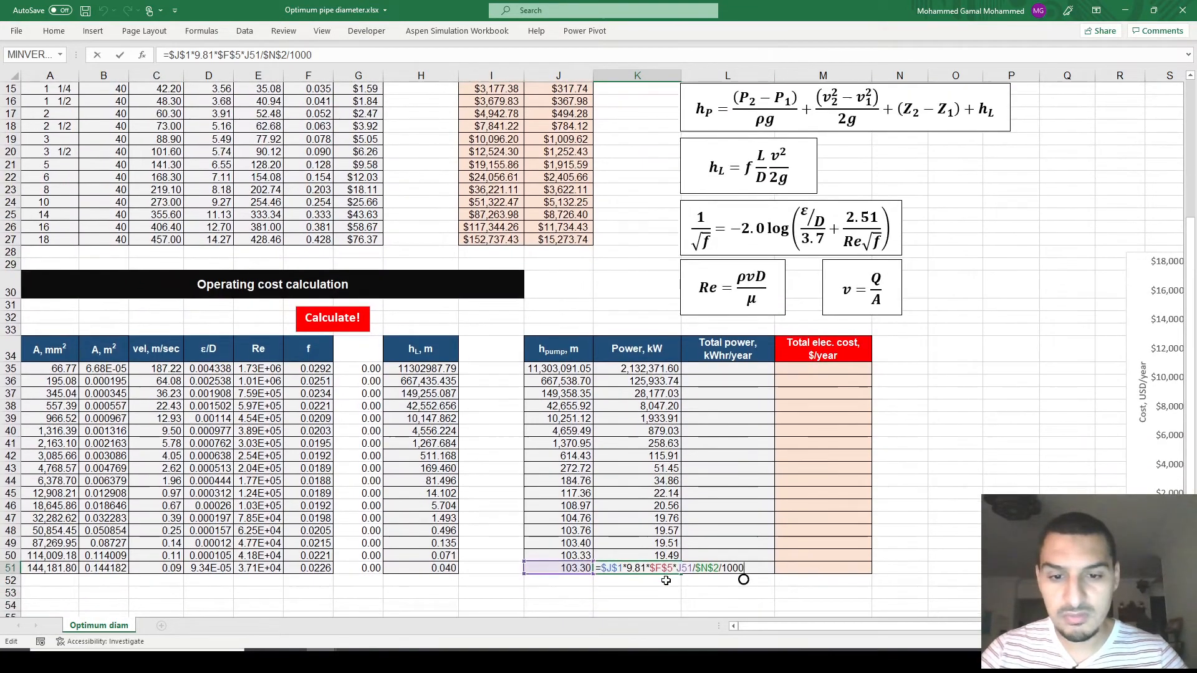
{"action": "key", "text": "Escape"}
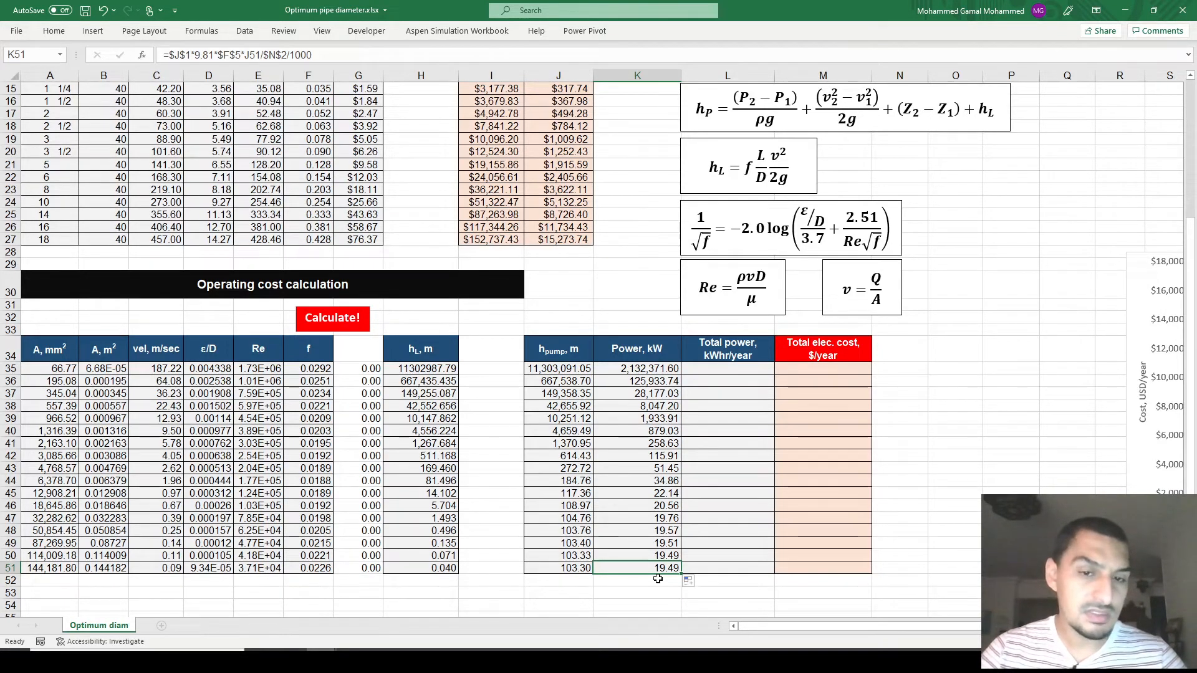
- Calculate the yearly total power in L35 from the power and the annual operating hours, =K35*K5
{"action": "left_click", "coordinate": [733, 370]}
{"action": "scroll", "coordinate": [732, 370], "scroll_direction": "up", "scroll_amount": 1}
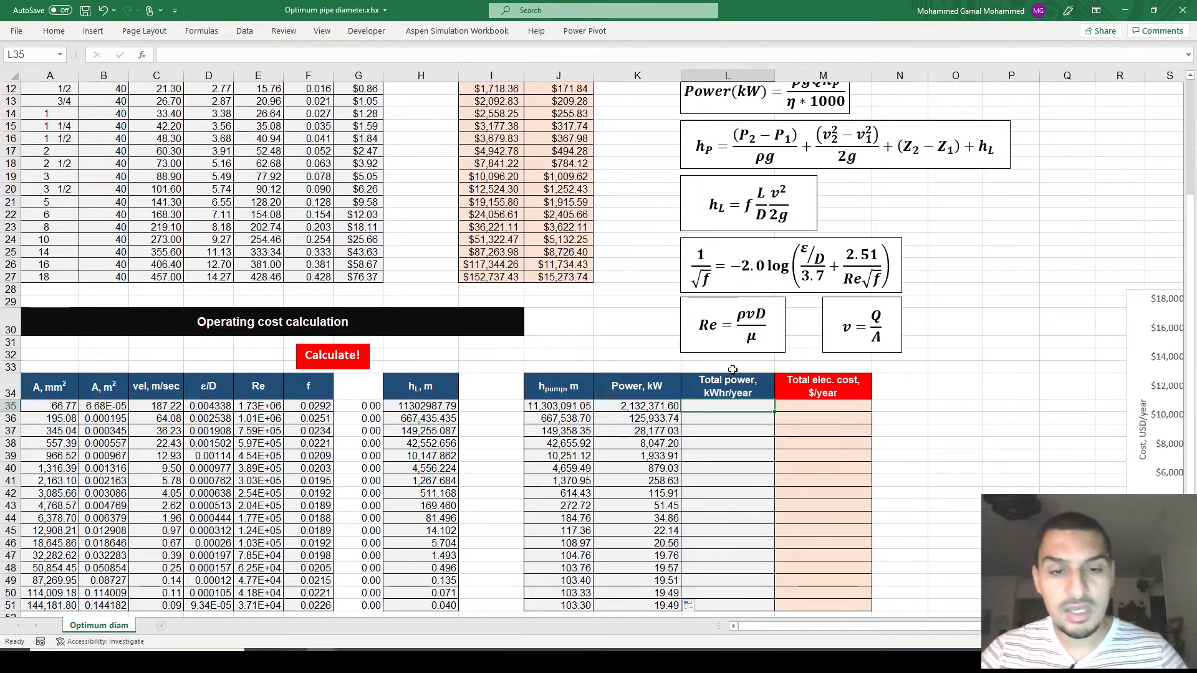
{"action": "type", "text": "="}
{"action": "key", "text": "Left"}
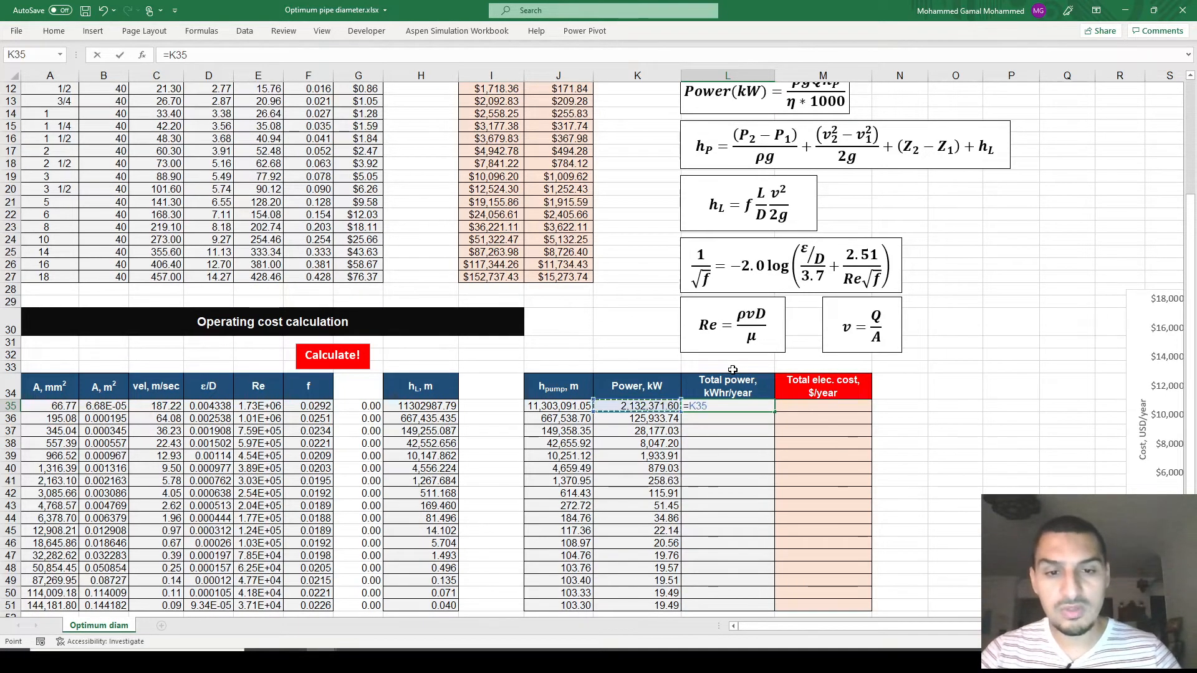
{"action": "scroll", "coordinate": [732, 370], "scroll_direction": "up", "scroll_amount": 1}
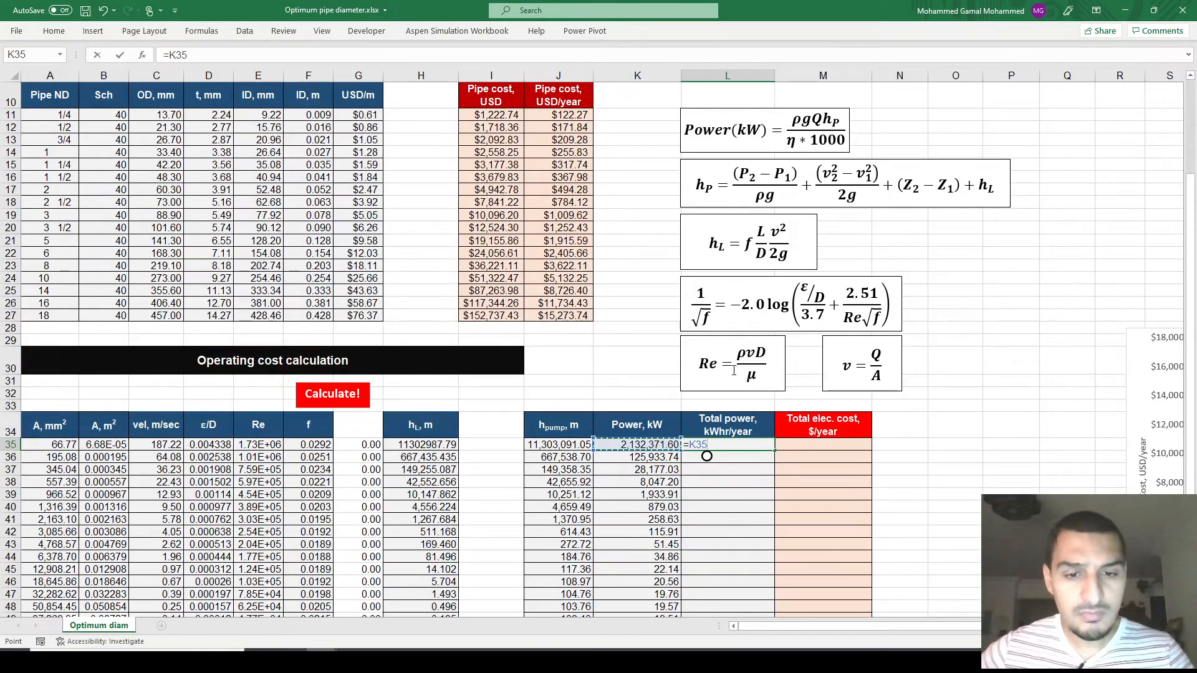
{"action": "scroll", "coordinate": [734, 370], "scroll_direction": "up", "scroll_amount": 3}
{"action": "type", "text": "*"}
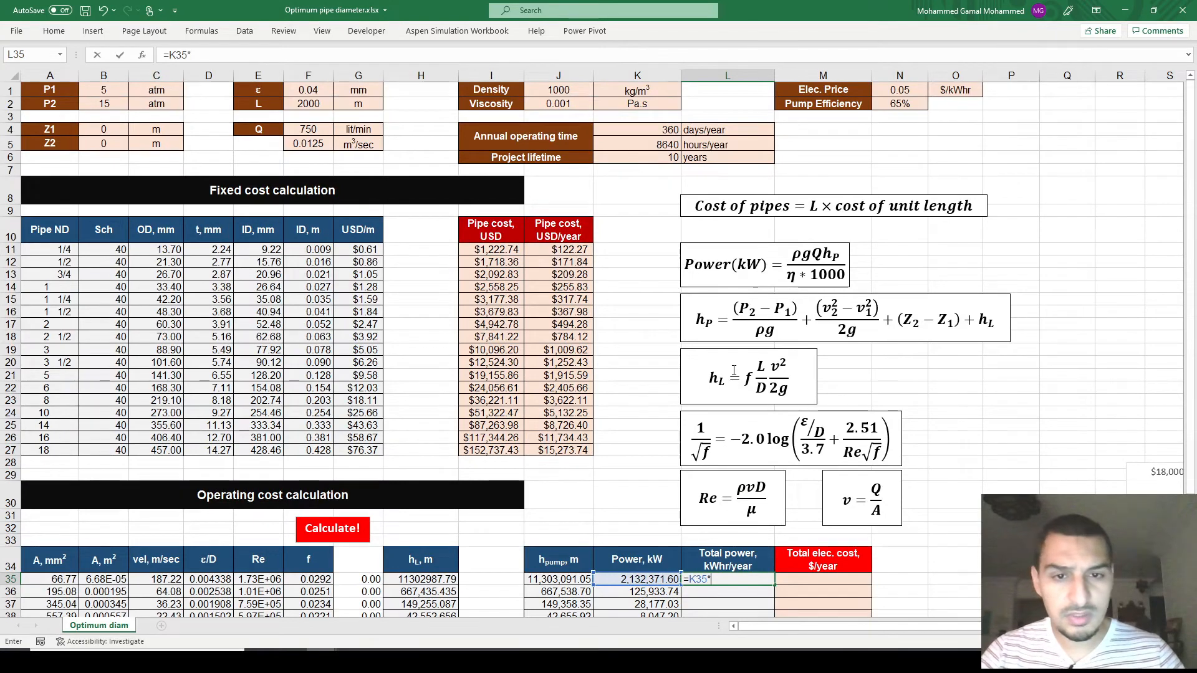
{"action": "left_click", "coordinate": [668, 147]}
{"action": "key", "text": "ctrl+Return"}
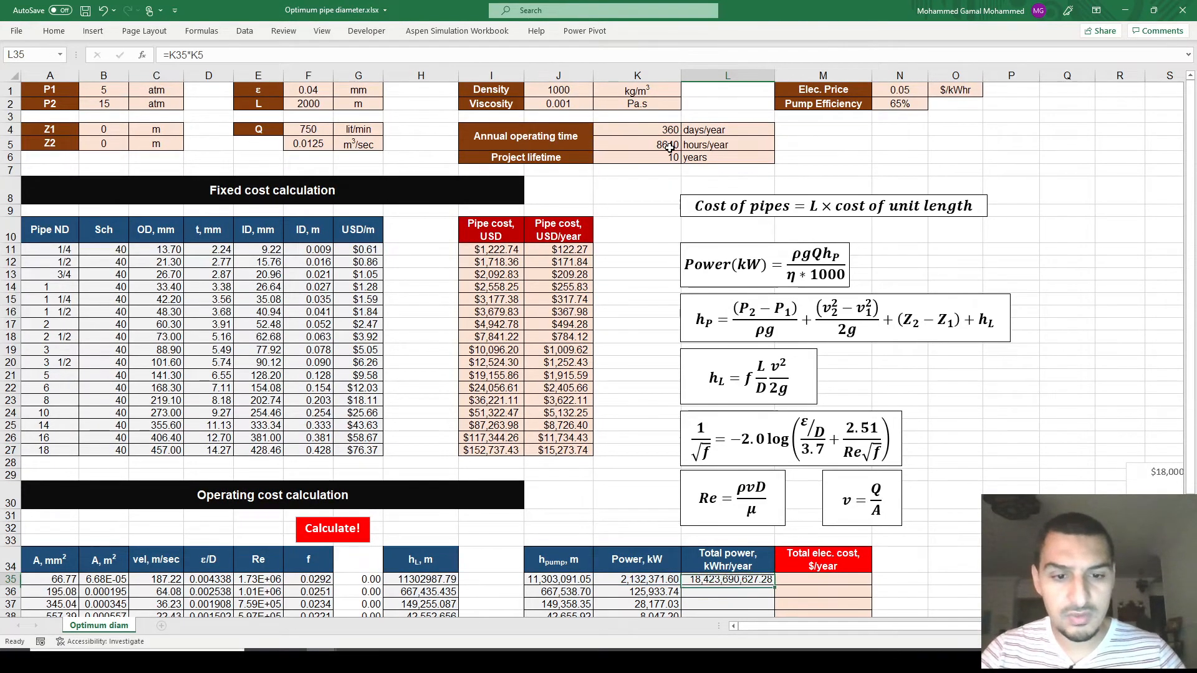
- Make the operating hours reference in L35 absolute, =K35*$K$5, and fill the formula down to L51
{"action": "double_click", "coordinate": [774, 585]}
{"action": "scroll", "coordinate": [772, 581], "scroll_direction": "down", "scroll_amount": 1}
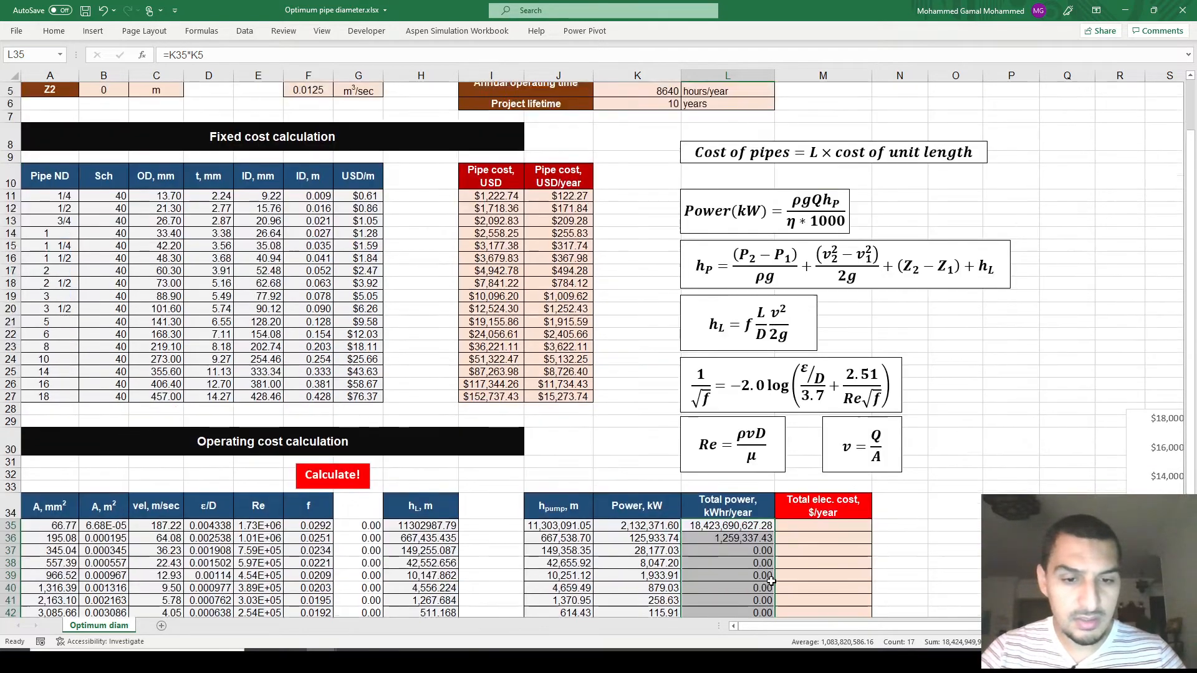
{"action": "key", "text": "F2"}
{"action": "key", "text": "F4"}
{"action": "key", "text": "ctrl+Return"}
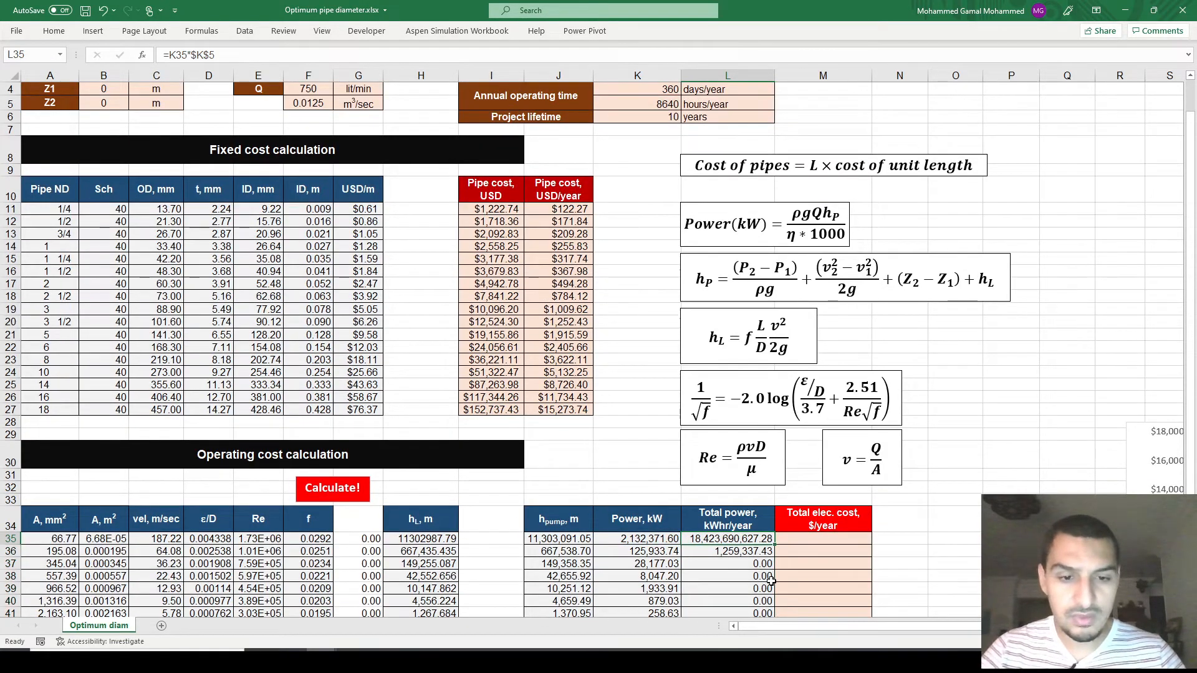
{"action": "double_click", "coordinate": [773, 545]}
{"action": "scroll", "coordinate": [773, 547], "scroll_direction": "down", "scroll_amount": 4}
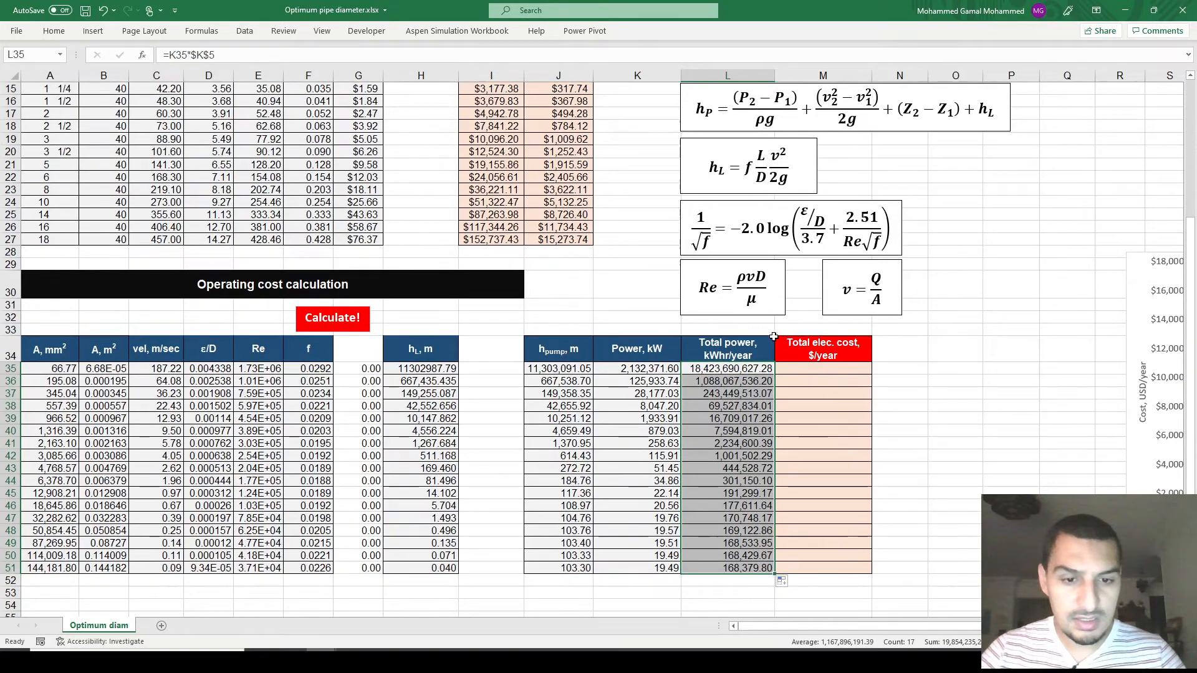
- Calculate the yearly electricity cost in M35 from the total power and the absolute electricity price, =L35*$N$1
{"action": "left_click", "coordinate": [828, 369]}
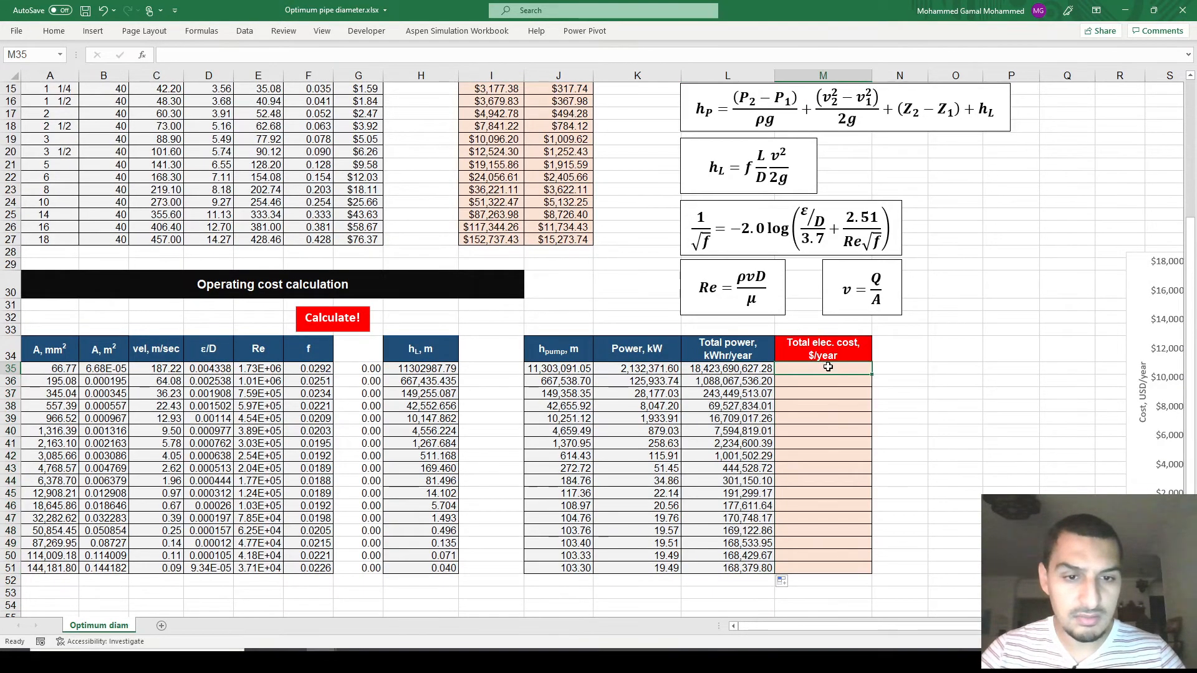
{"action": "scroll", "coordinate": [829, 367], "scroll_direction": "up", "scroll_amount": 2}
{"action": "scroll", "coordinate": [829, 368], "scroll_direction": "up", "scroll_amount": 3}
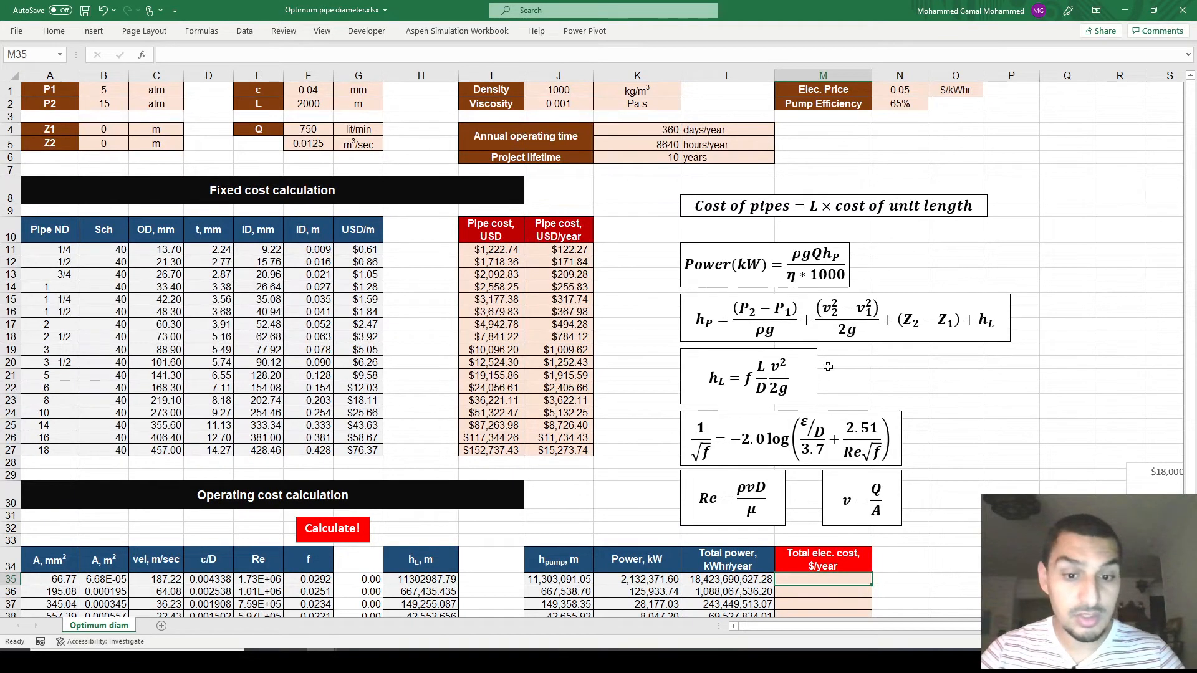
{"action": "type", "text": "="}
{"action": "key", "text": "Left"}
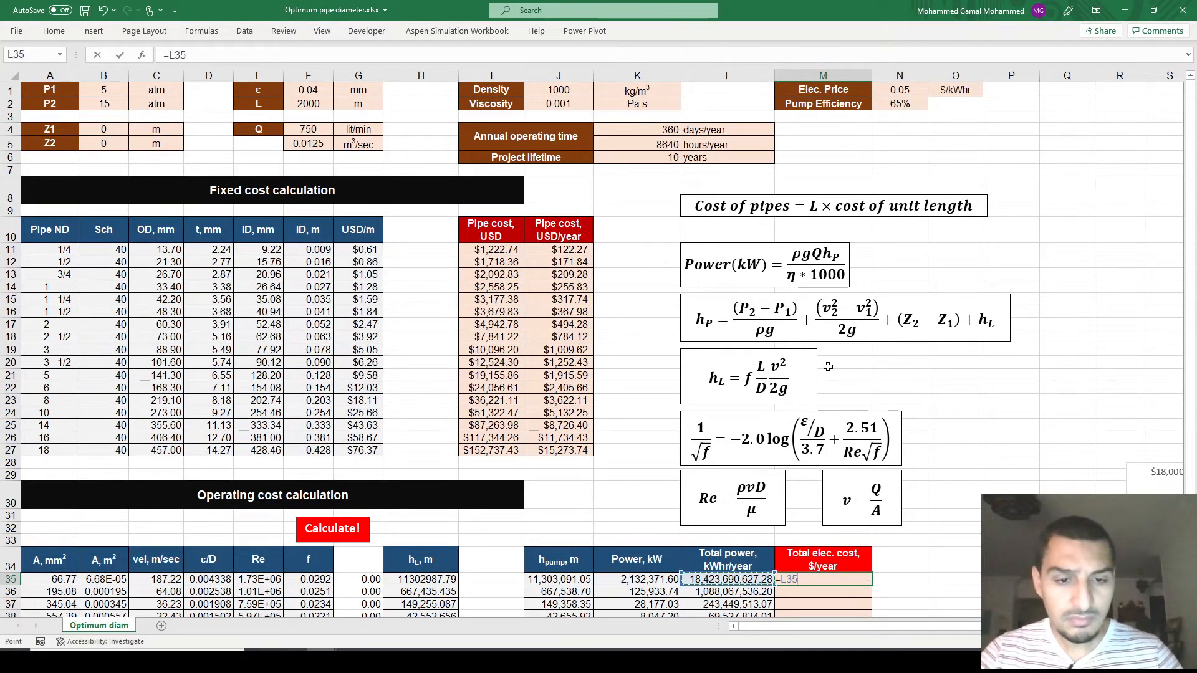
{"action": "type", "text": "*"}
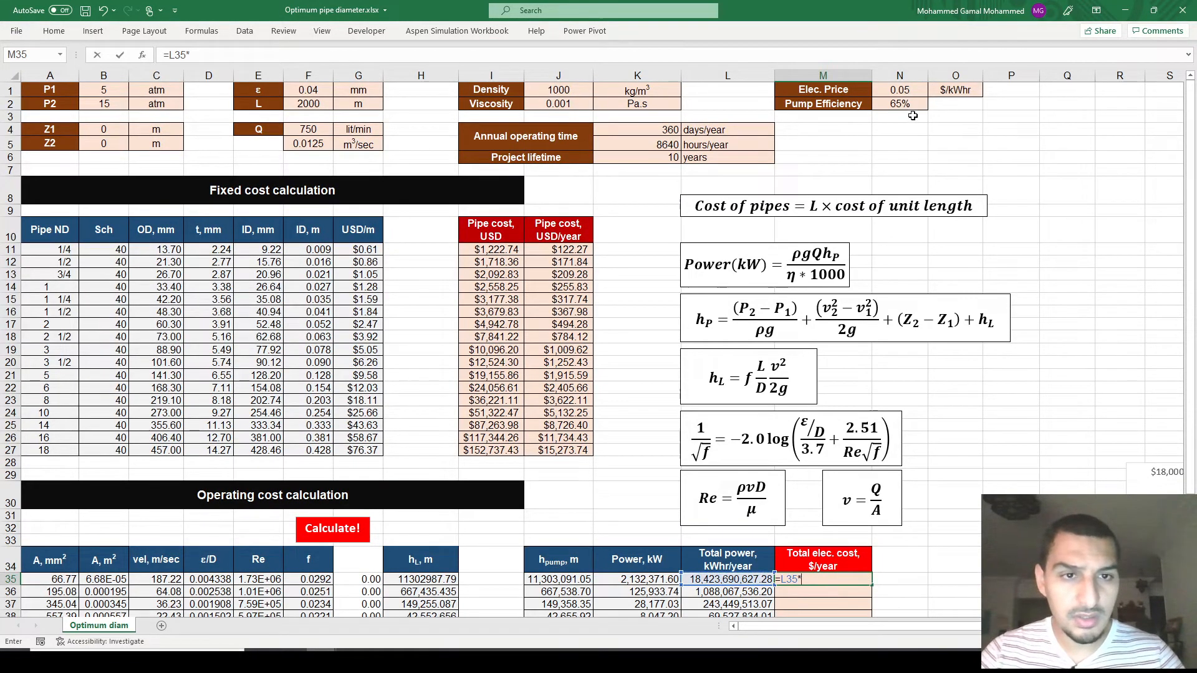
{"action": "left_click", "coordinate": [908, 92]}
{"action": "key", "text": "Return"}
{"action": "key", "text": "Up"}
{"action": "key", "text": "Up"}
{"action": "key", "text": "Down"}
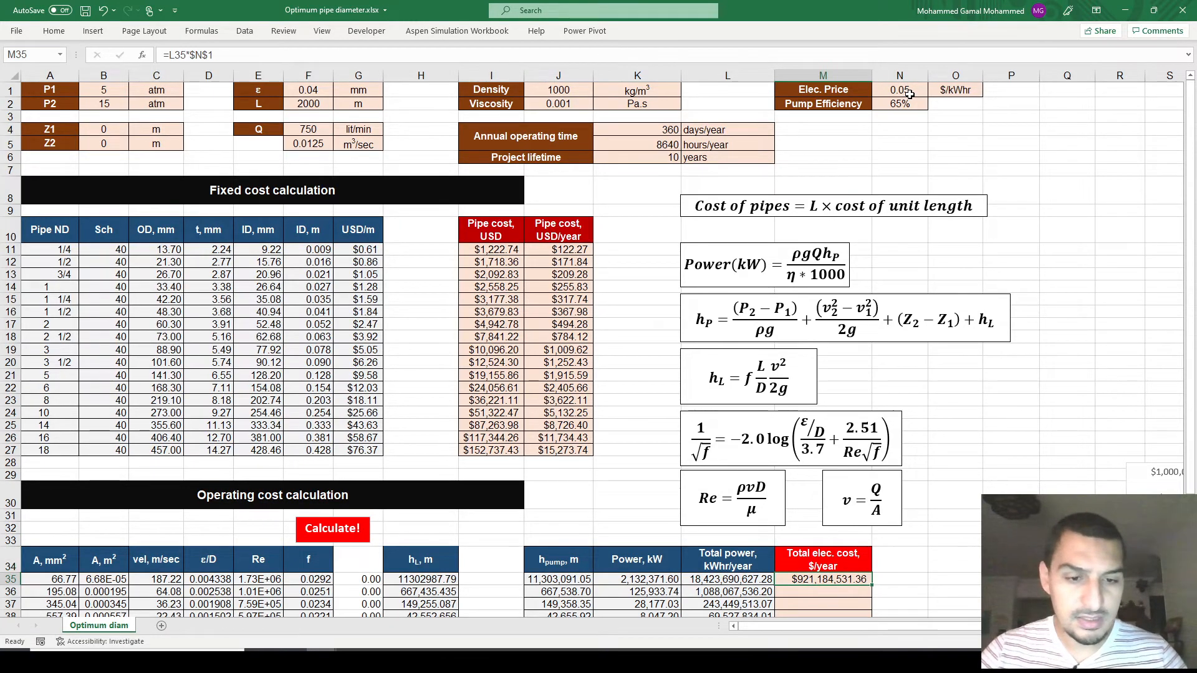
- Fill the yearly electricity cost formula down from M35 to M51
{"action": "double_click", "coordinate": [872, 586]}
{"action": "scroll", "coordinate": [871, 589], "scroll_direction": "down", "scroll_amount": 5}
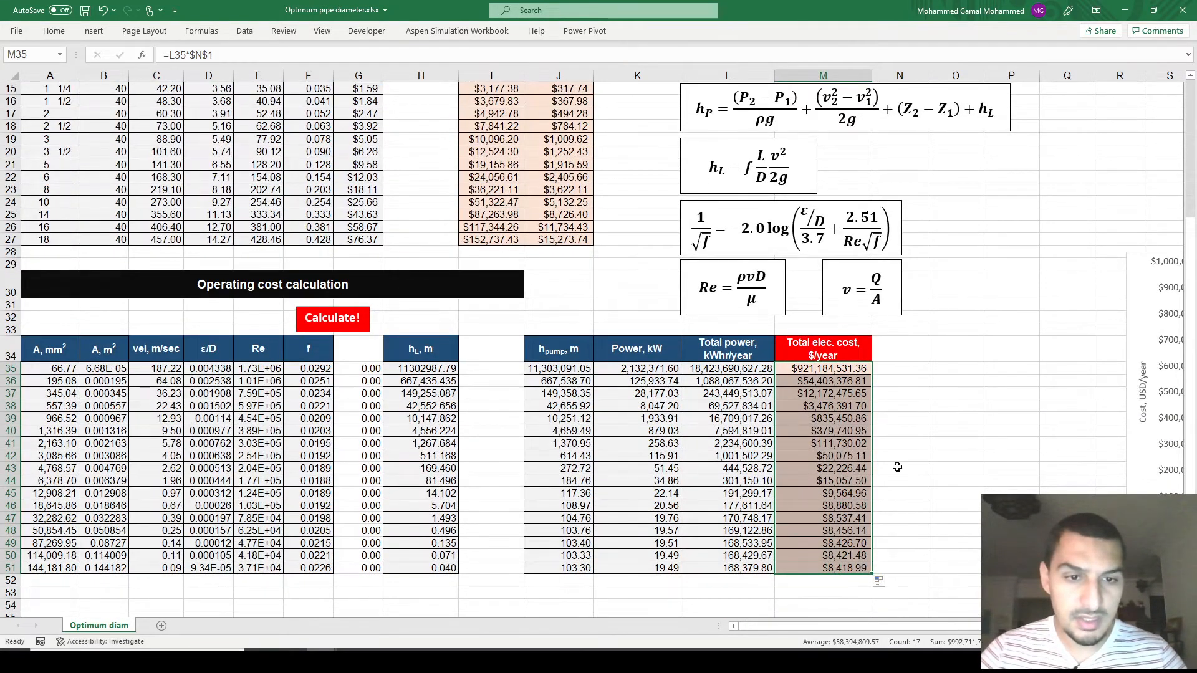
{"action": "scroll", "coordinate": [708, 359], "scroll_direction": "up", "scroll_amount": 4}
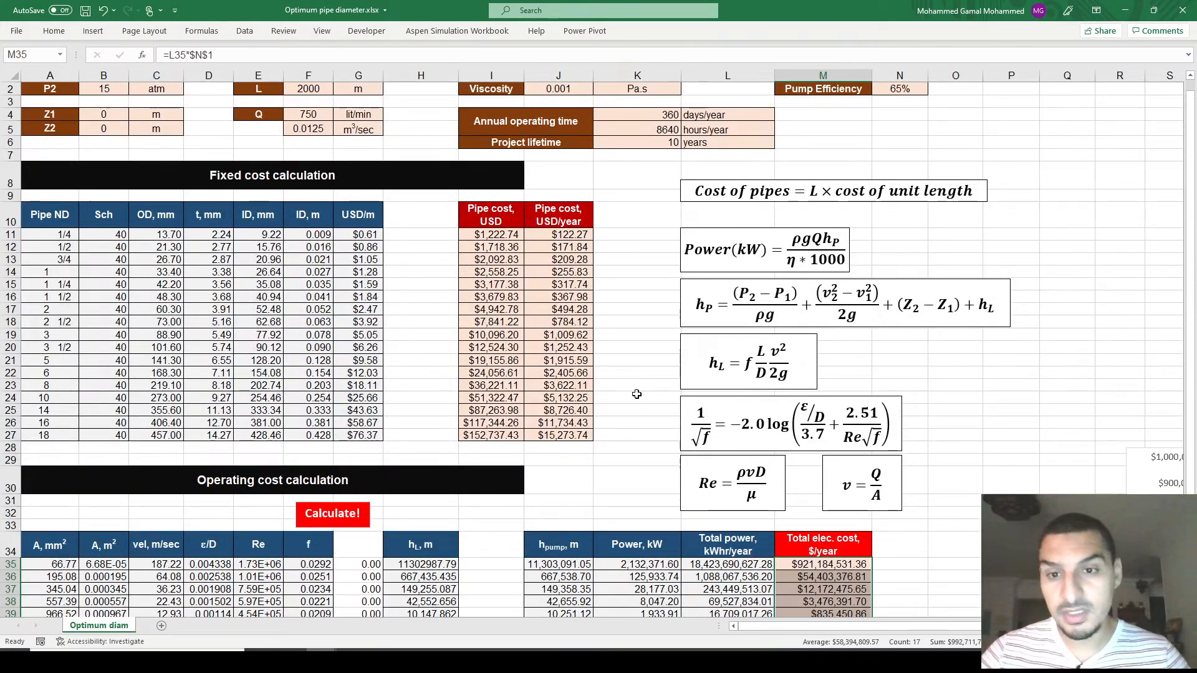
- Check the formulas for nominal diameter, fixed cost, operating cost and total cost in row 11 of the cost summary table
{"action": "scroll", "coordinate": [636, 394], "scroll_direction": "right", "scroll_amount": 5}
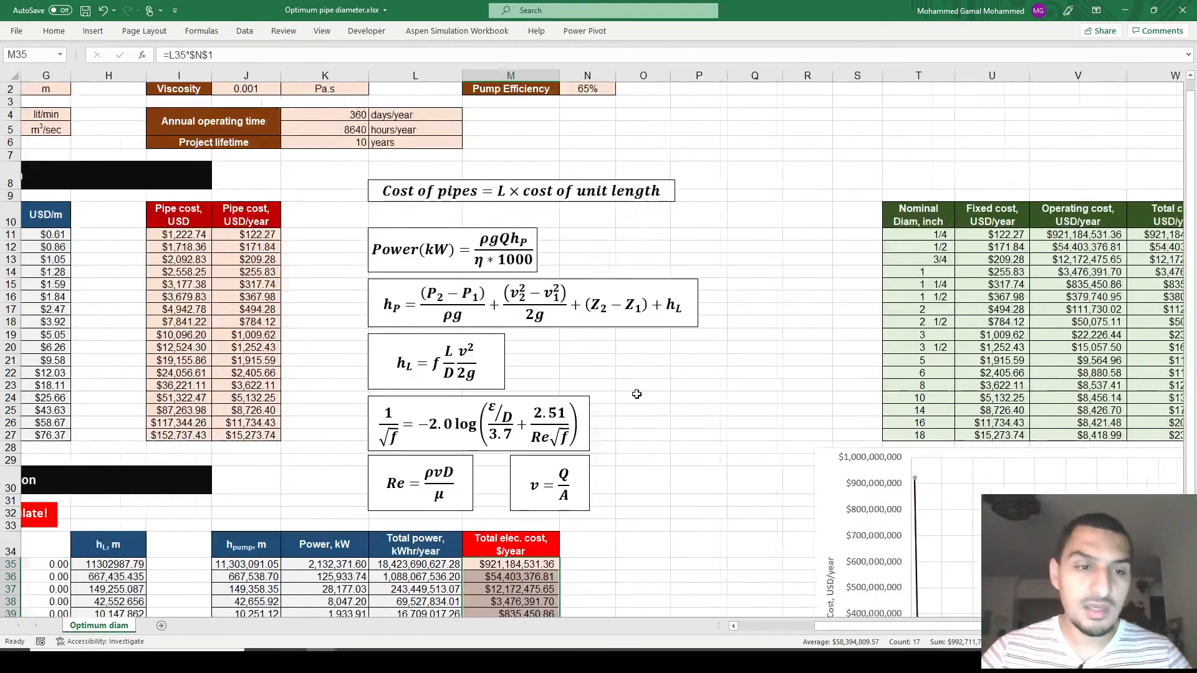
{"action": "double_click", "coordinate": [692, 234]}
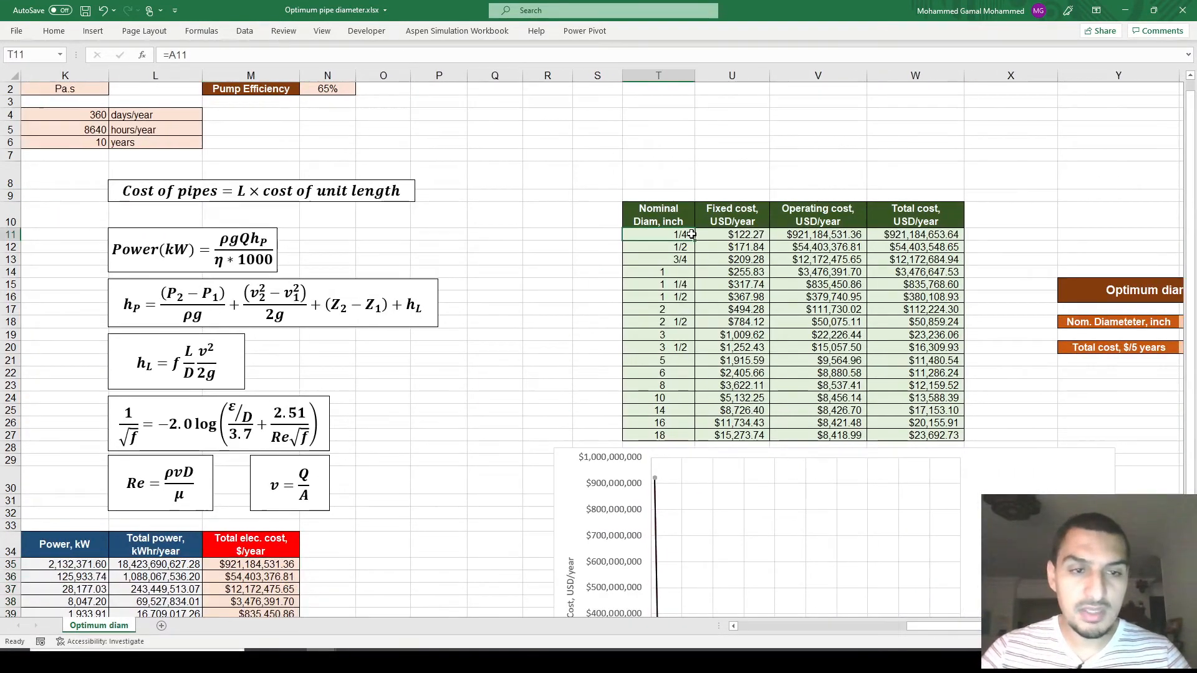
{"action": "key", "text": "Escape"}
{"action": "left_click", "coordinate": [733, 242]}
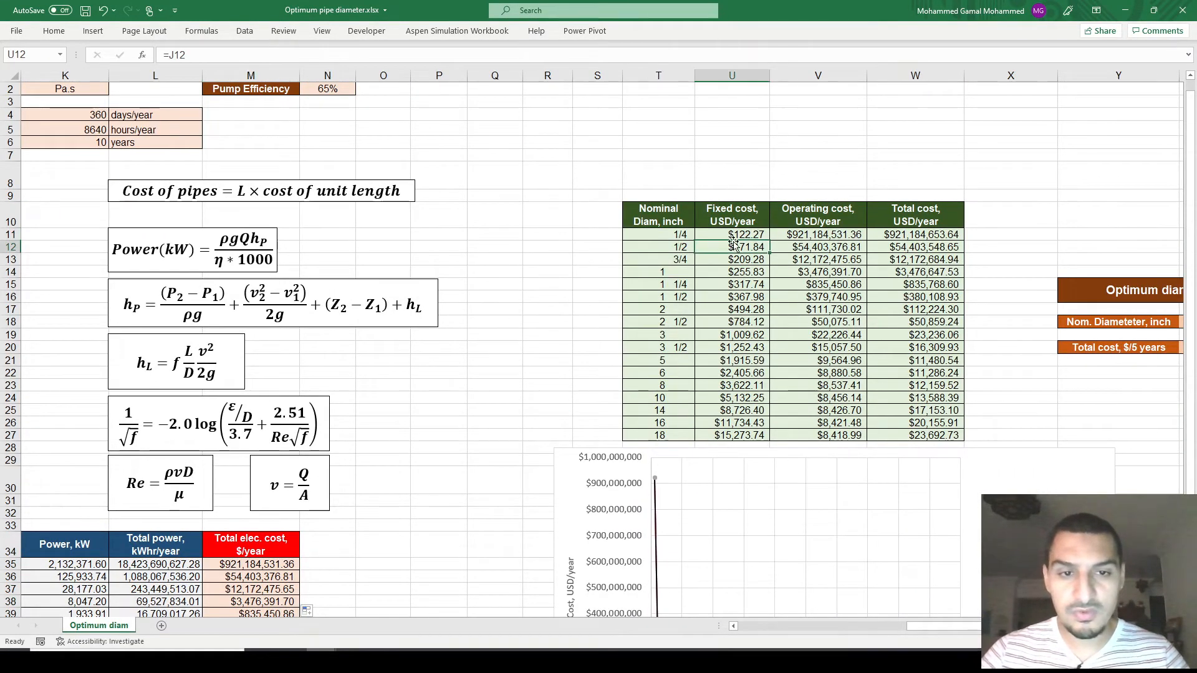
{"action": "left_click", "coordinate": [730, 237]}
{"action": "key", "text": "F2"}
{"action": "key", "text": "Escape"}
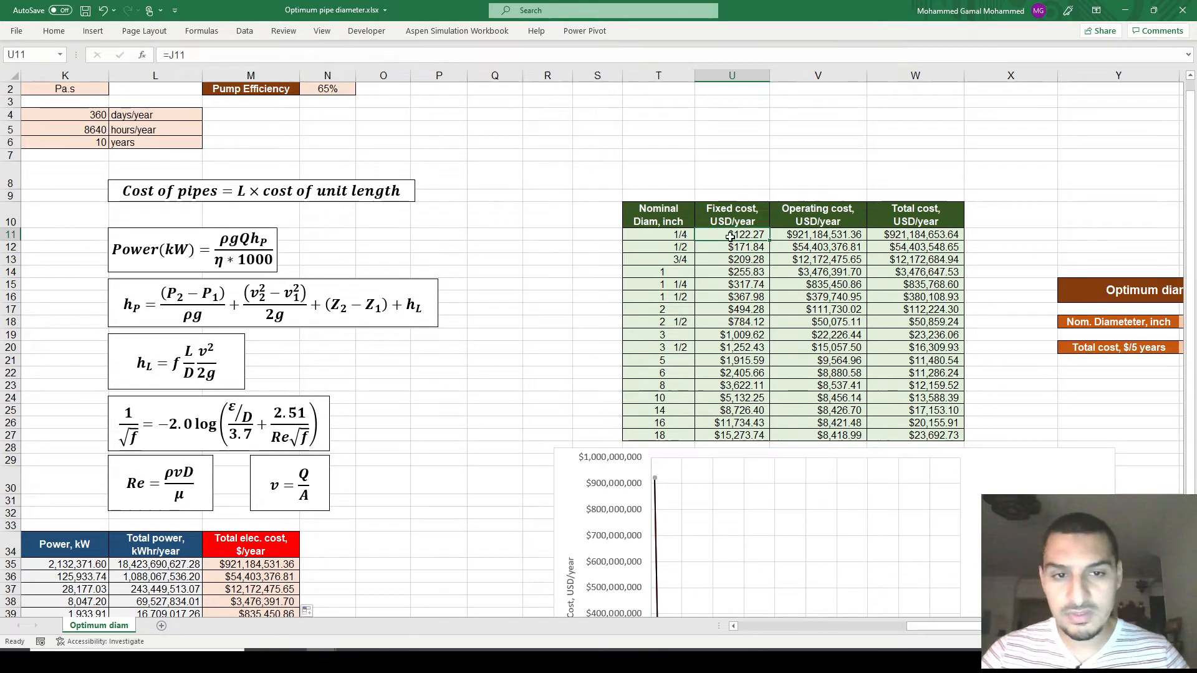
{"action": "key", "text": "Right"}
{"action": "key", "text": "F2"}
{"action": "key", "text": "Escape"}
{"action": "key", "text": "Right"}
{"action": "key", "text": "F2"}
{"action": "key", "text": "Escape"}
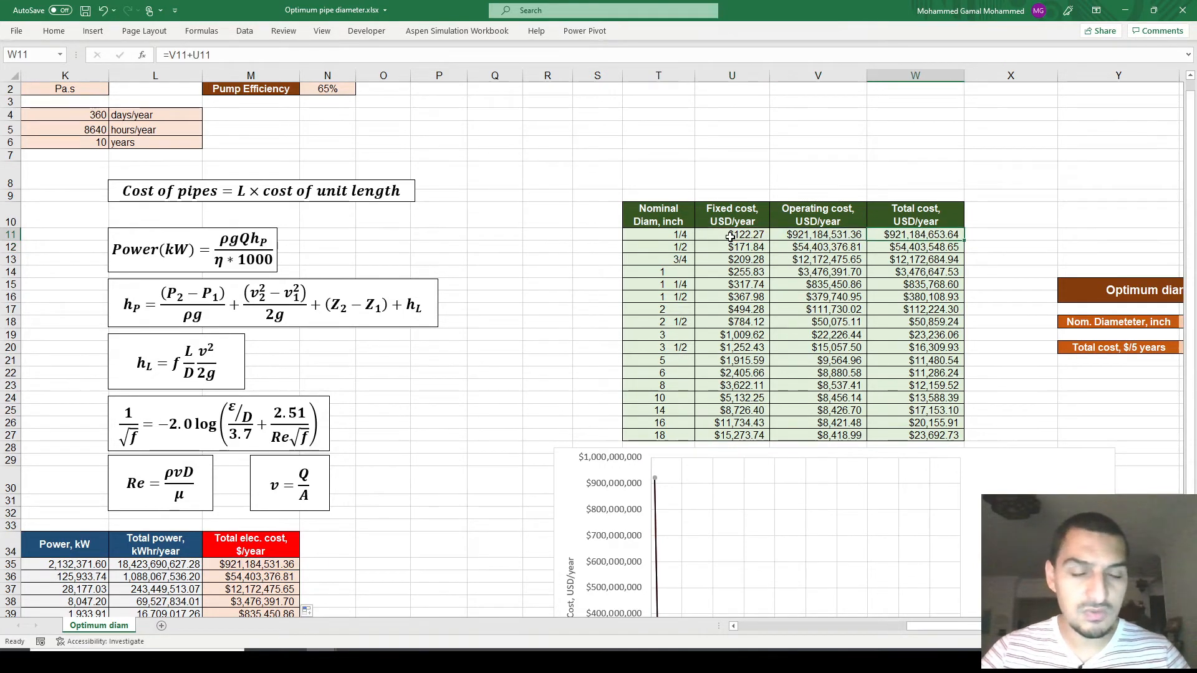
- Shrink the cost chart's source data to rows 18 to 27, covering the 2 1/2 to 18 inch pipes
{"action": "scroll", "coordinate": [730, 237], "scroll_direction": "down", "scroll_amount": 2}
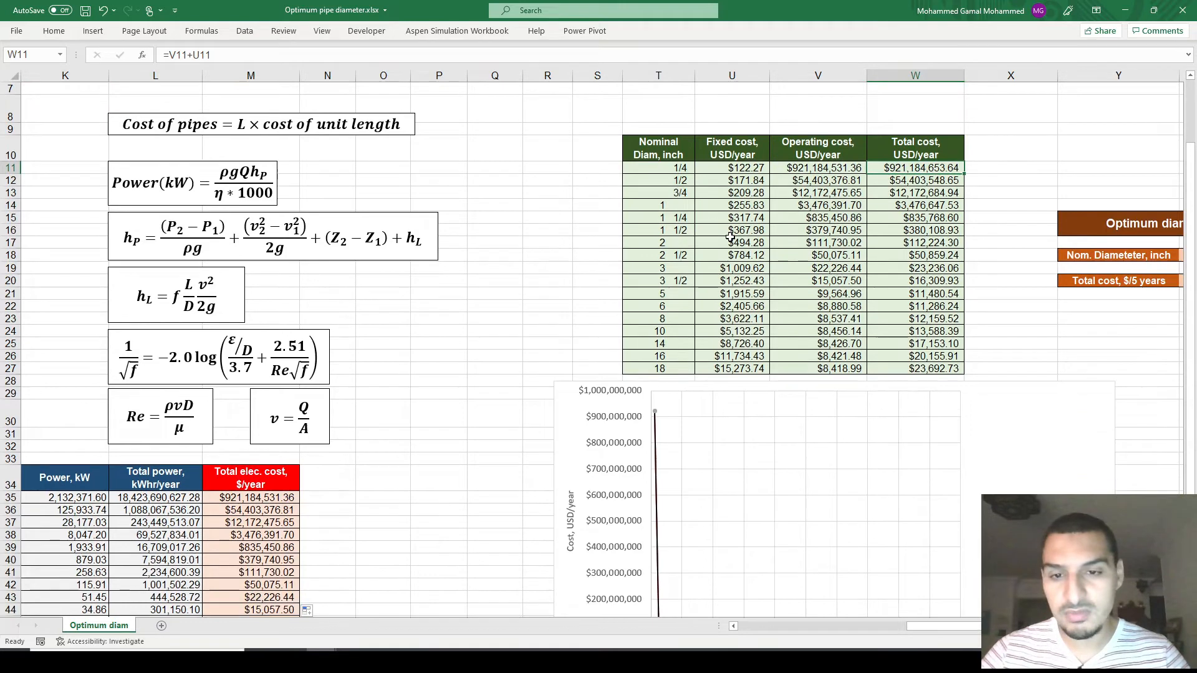
{"action": "scroll", "coordinate": [730, 237], "scroll_direction": "up", "scroll_amount": 1}
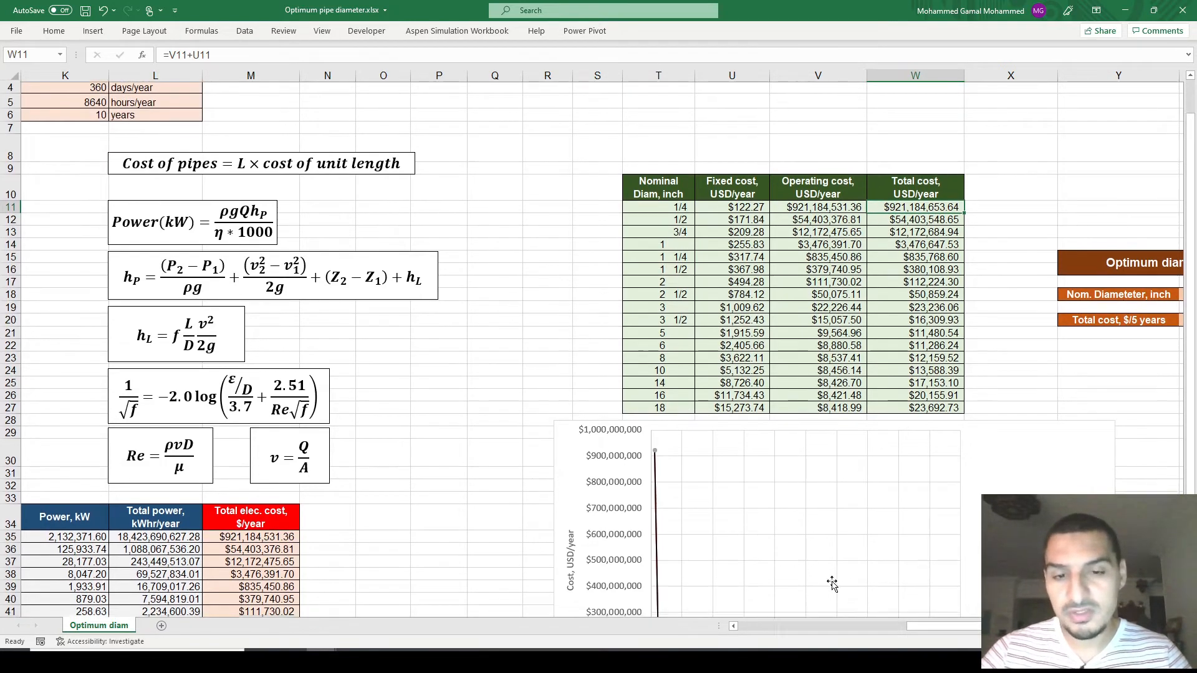
{"action": "scroll", "coordinate": [834, 583], "scroll_direction": "down", "scroll_amount": 3}
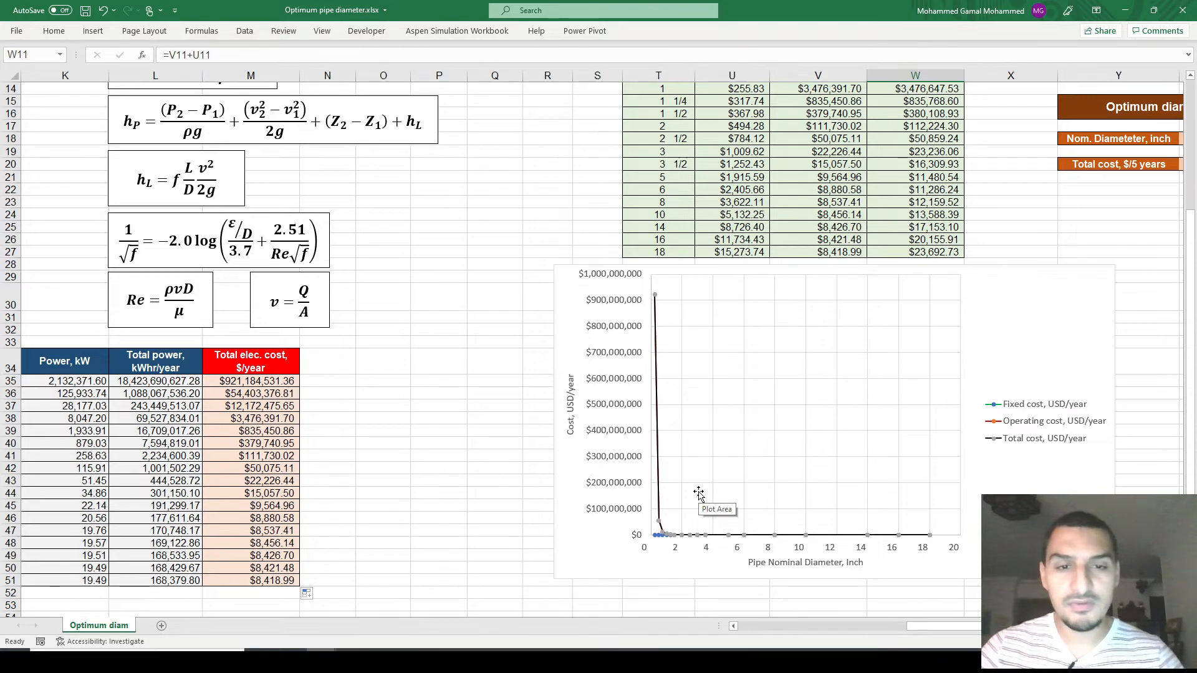
{"action": "scroll", "coordinate": [698, 494], "scroll_direction": "up", "scroll_amount": 2}
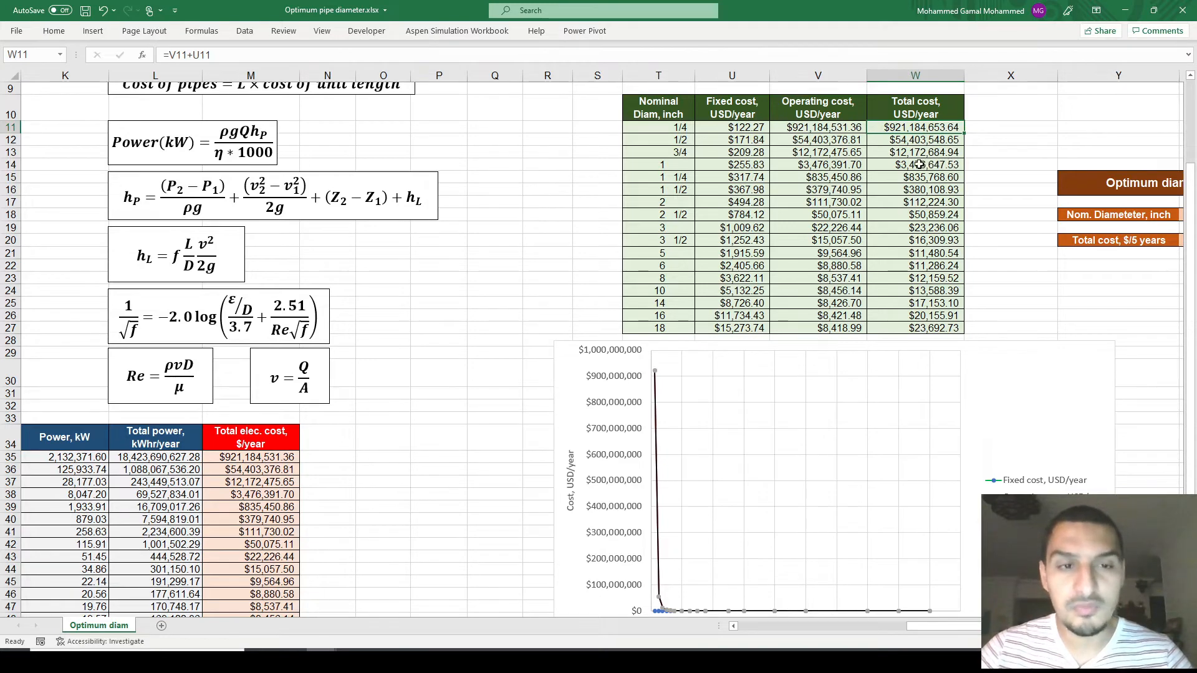
{"action": "left_click", "coordinate": [825, 129]}
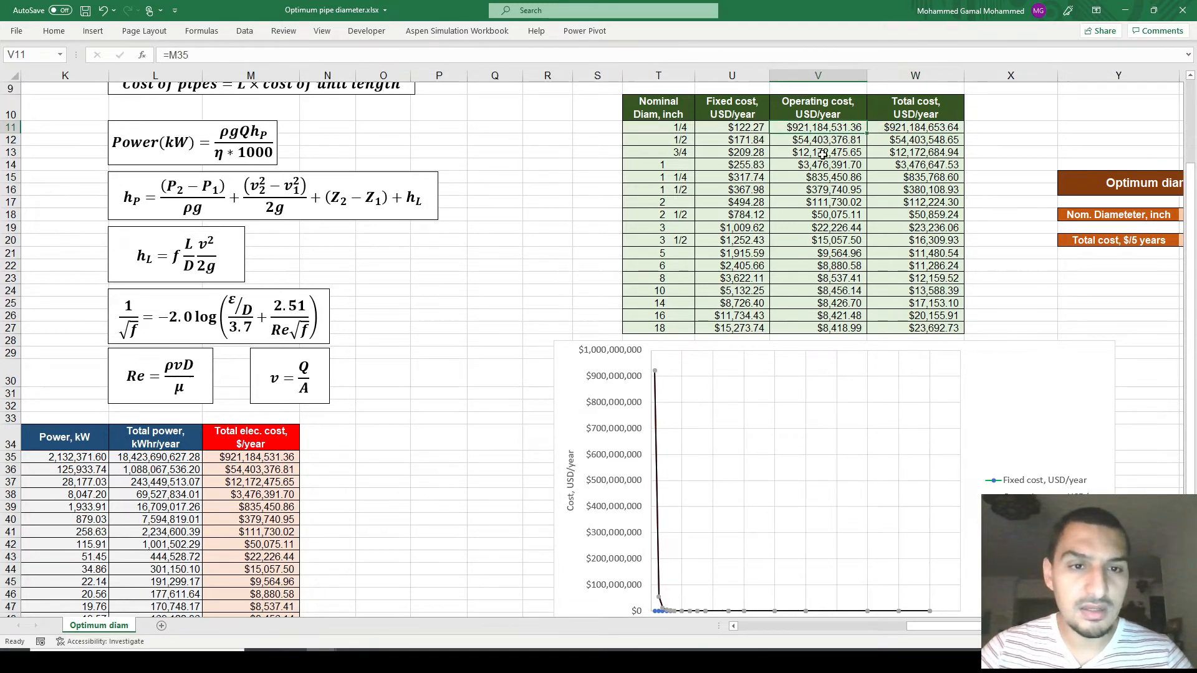
{"action": "left_click", "coordinate": [766, 416]}
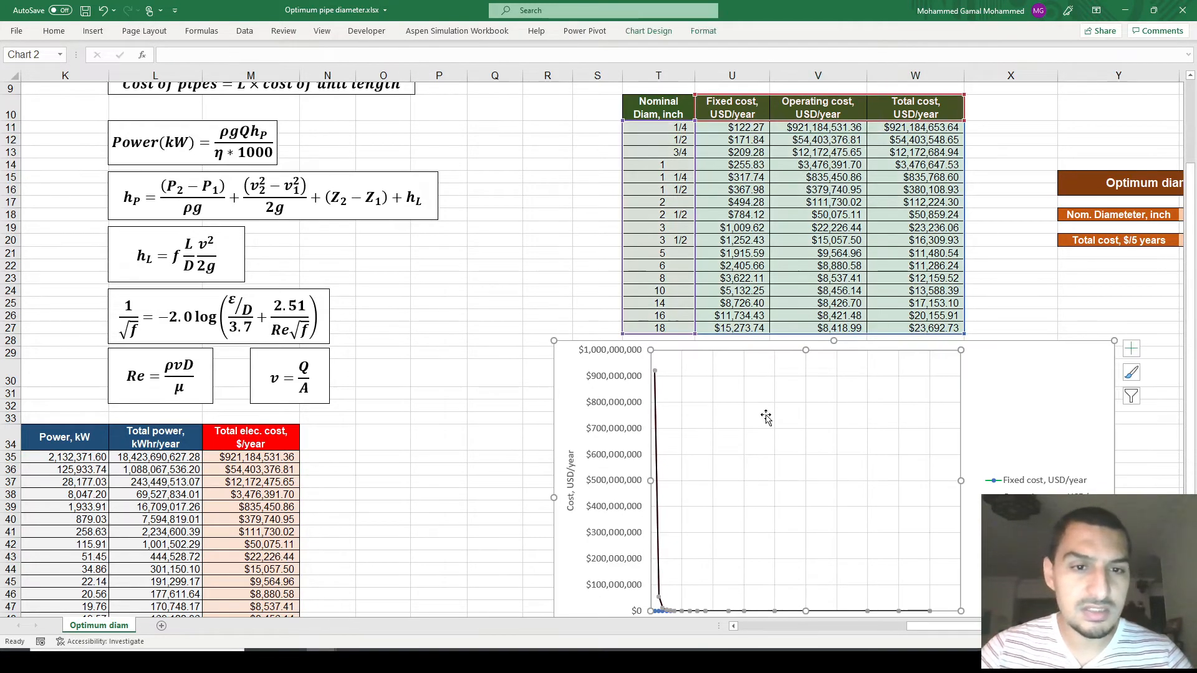
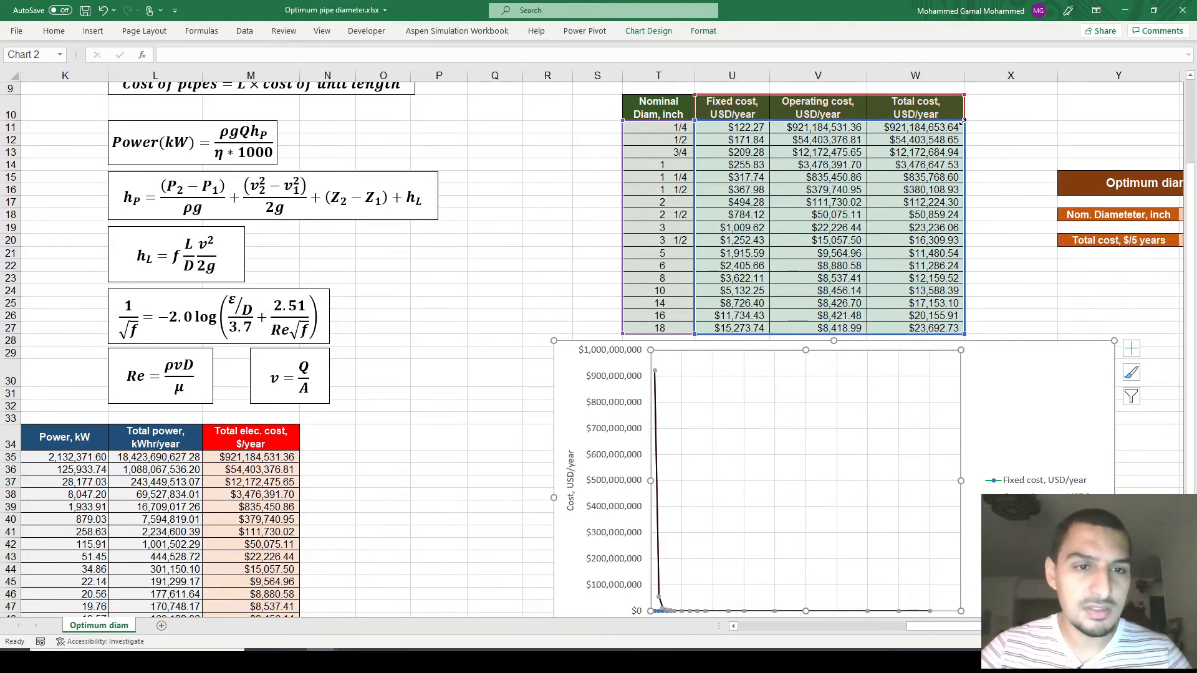
{"action": "left_click_drag", "start_coordinate": [964, 122], "coordinate": [955, 193]}
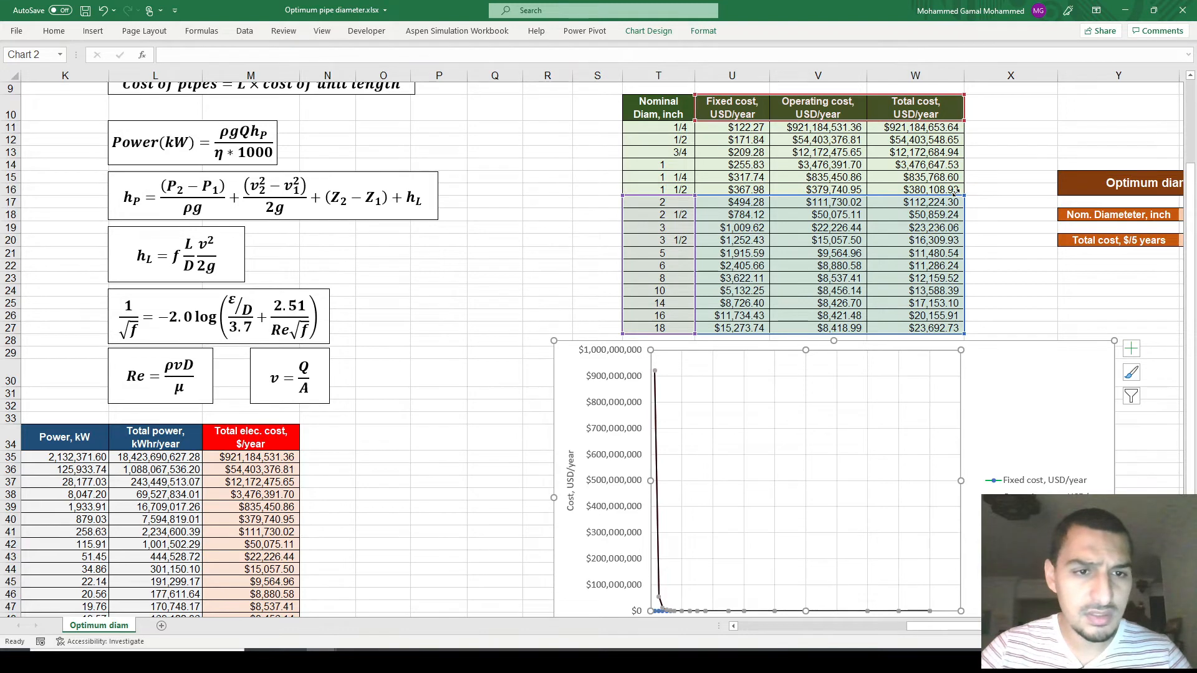
{"action": "scroll", "coordinate": [957, 191], "scroll_direction": "down", "scroll_amount": 1}
{"action": "left_click_drag", "start_coordinate": [959, 189], "coordinate": [961, 198]}
{"action": "scroll", "coordinate": [653, 288], "scroll_direction": "down", "scroll_amount": 2}
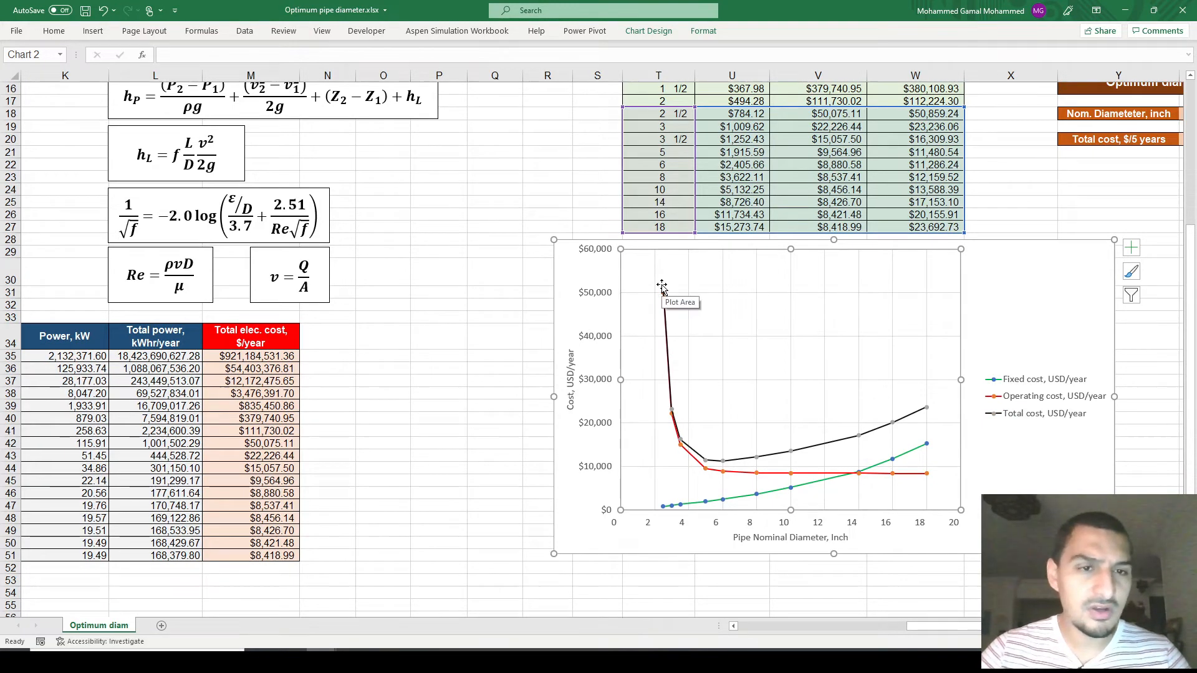
- Examine the cost curves for the lowest total cost and locate its row and nominal diameter in the summary table
{"action": "scroll", "coordinate": [662, 287], "scroll_direction": "up", "scroll_amount": 3}
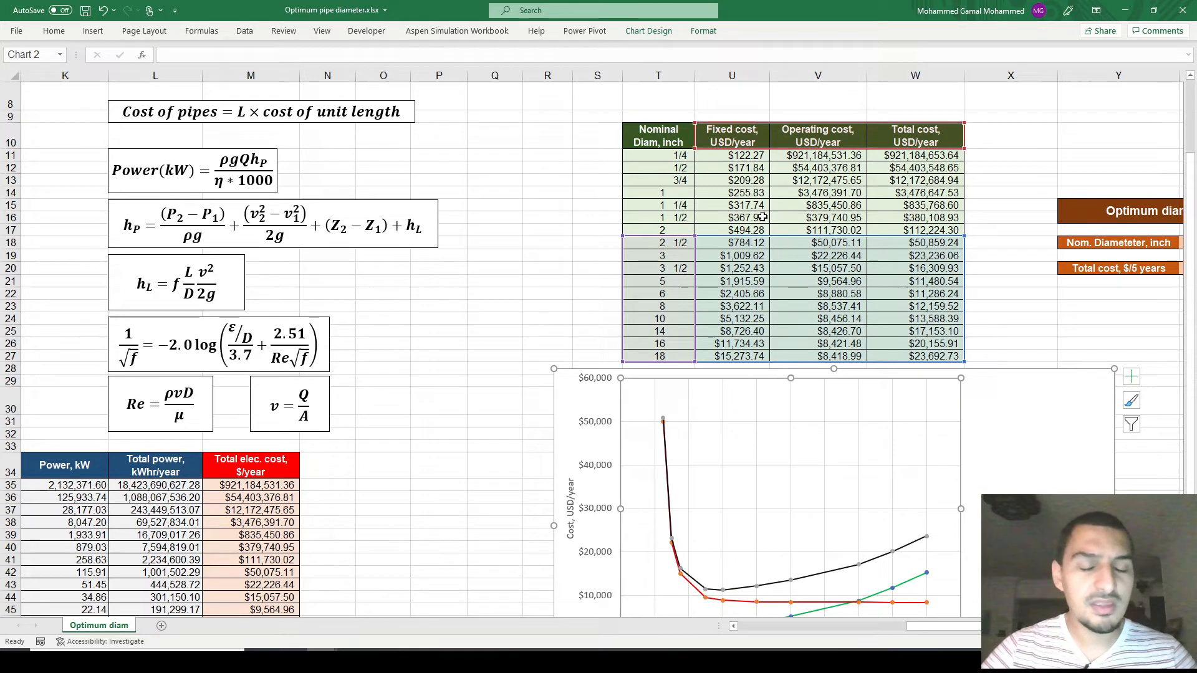
{"action": "scroll", "coordinate": [763, 217], "scroll_direction": "down", "scroll_amount": 3}
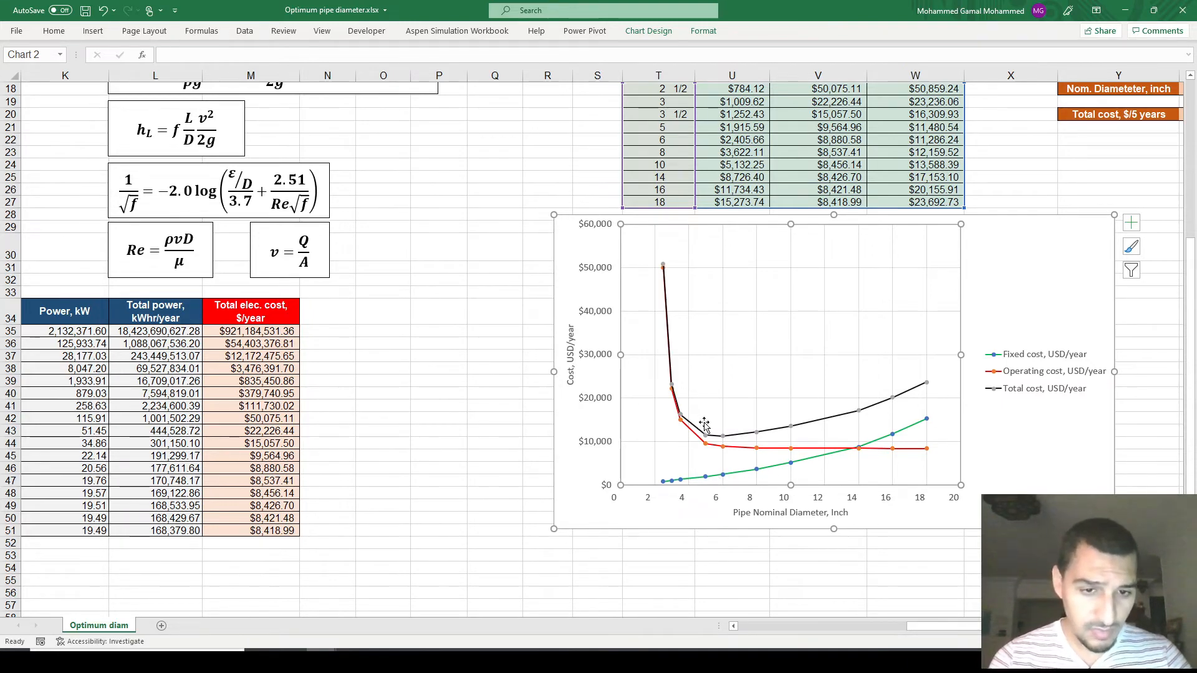
{"action": "mouse_move", "coordinate": [927, 458]}
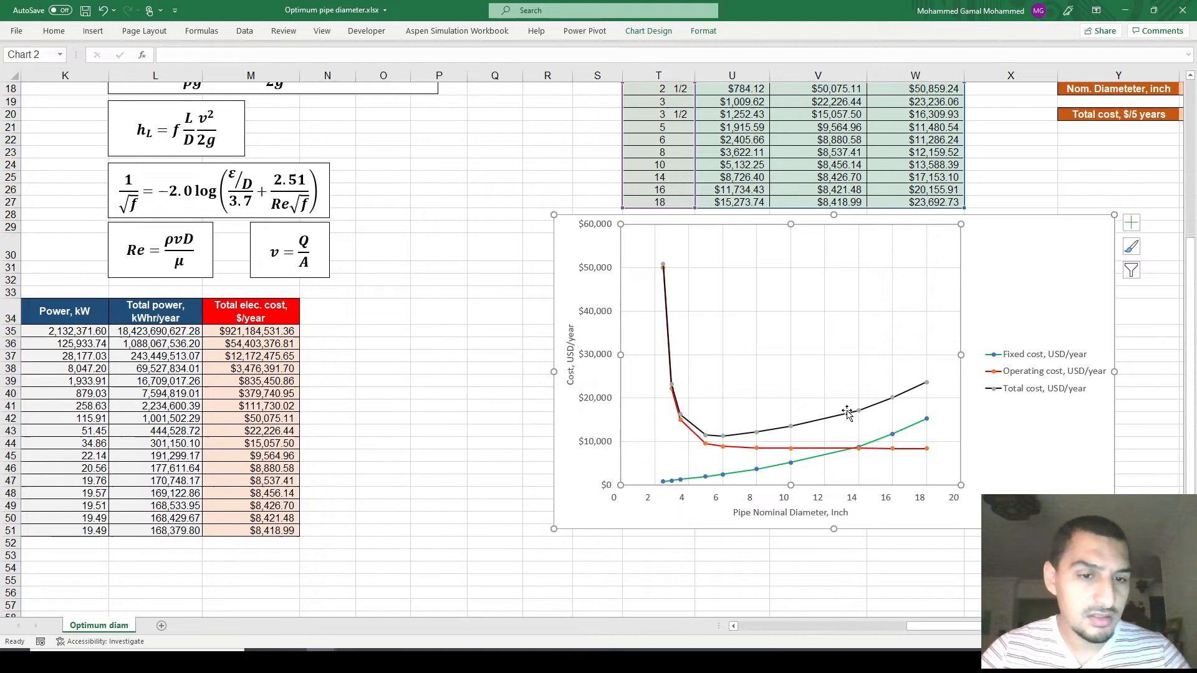
{"action": "mouse_move", "coordinate": [927, 385]}
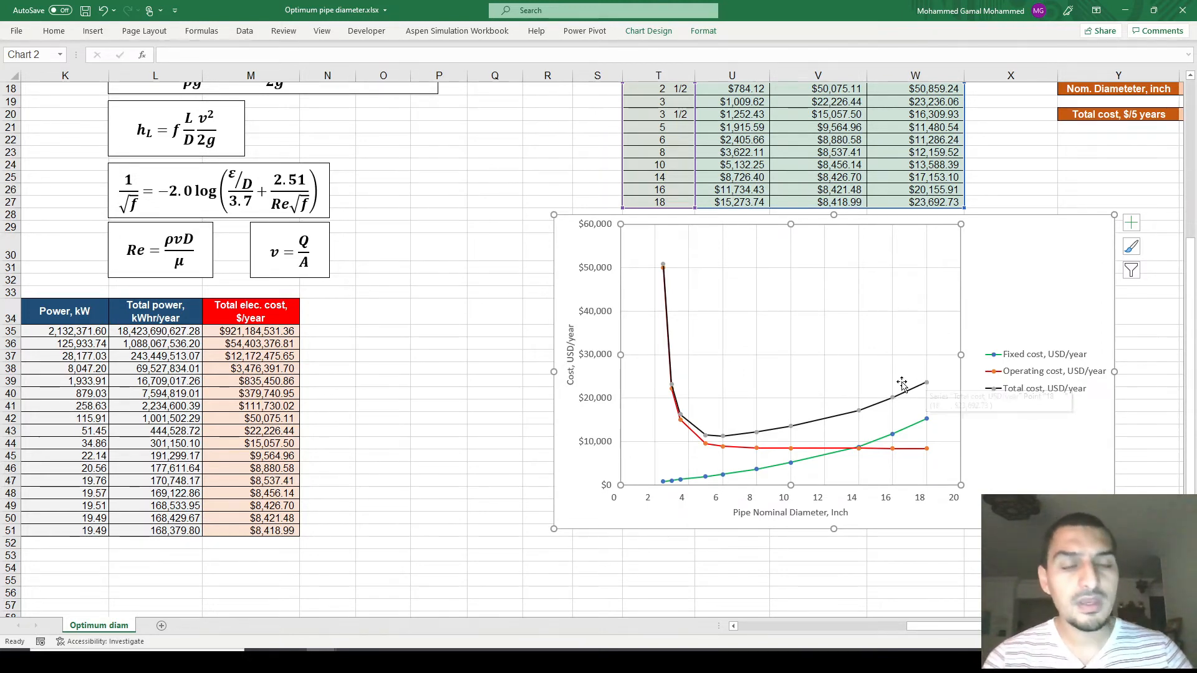
{"action": "mouse_move", "coordinate": [874, 454]}
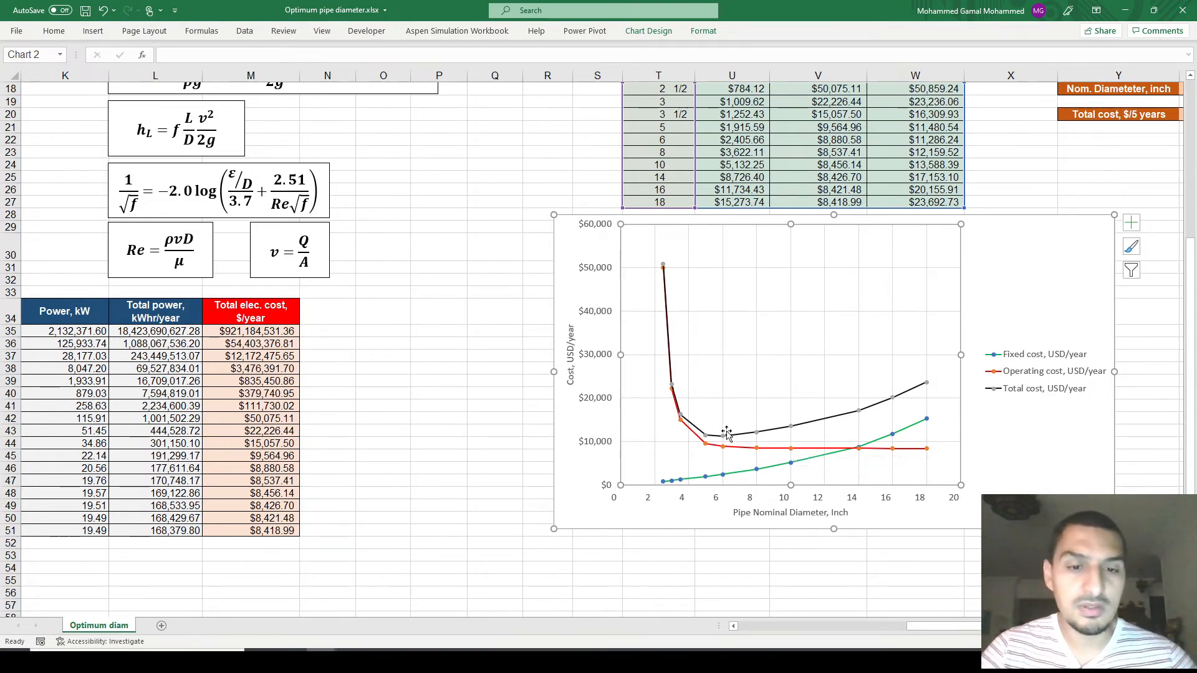
{"action": "mouse_move", "coordinate": [723, 439]}
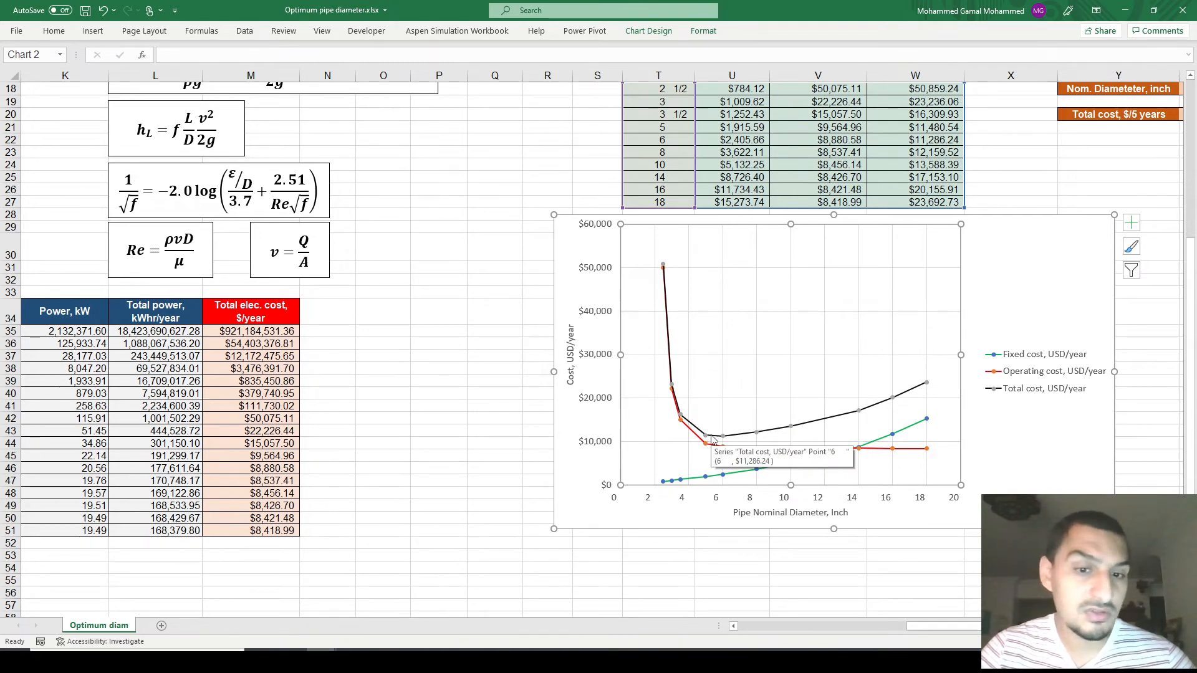
{"action": "scroll", "coordinate": [714, 439], "scroll_direction": "up", "scroll_amount": 5}
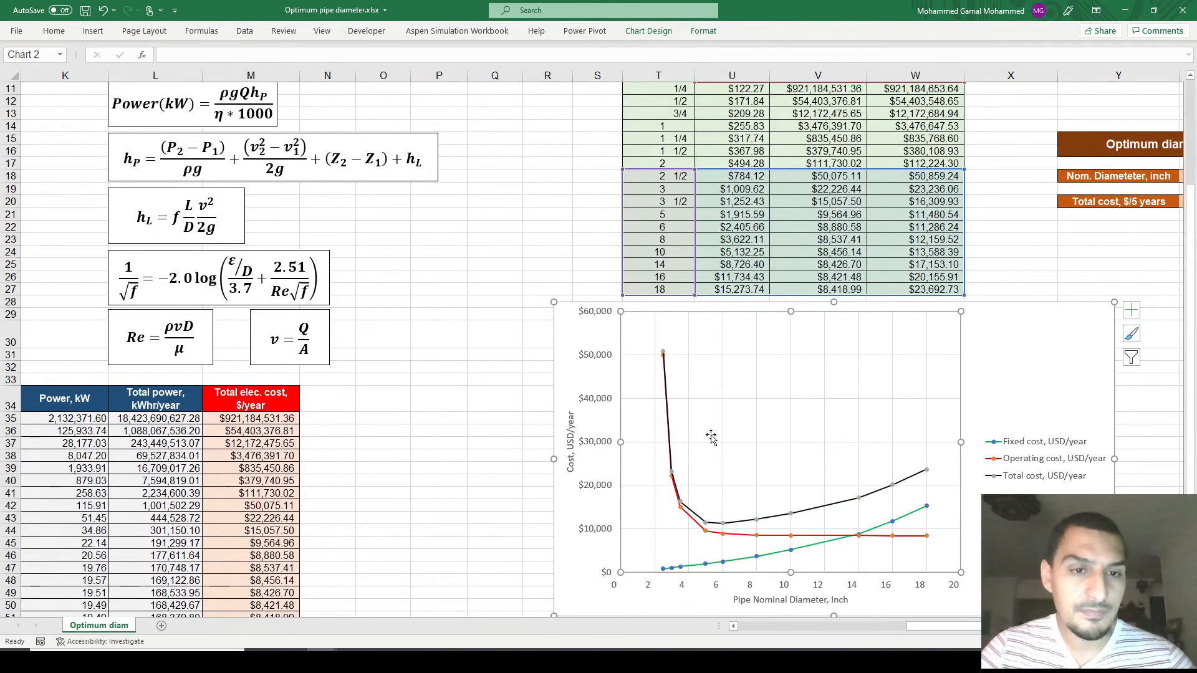
{"action": "left_click", "coordinate": [1013, 386]}
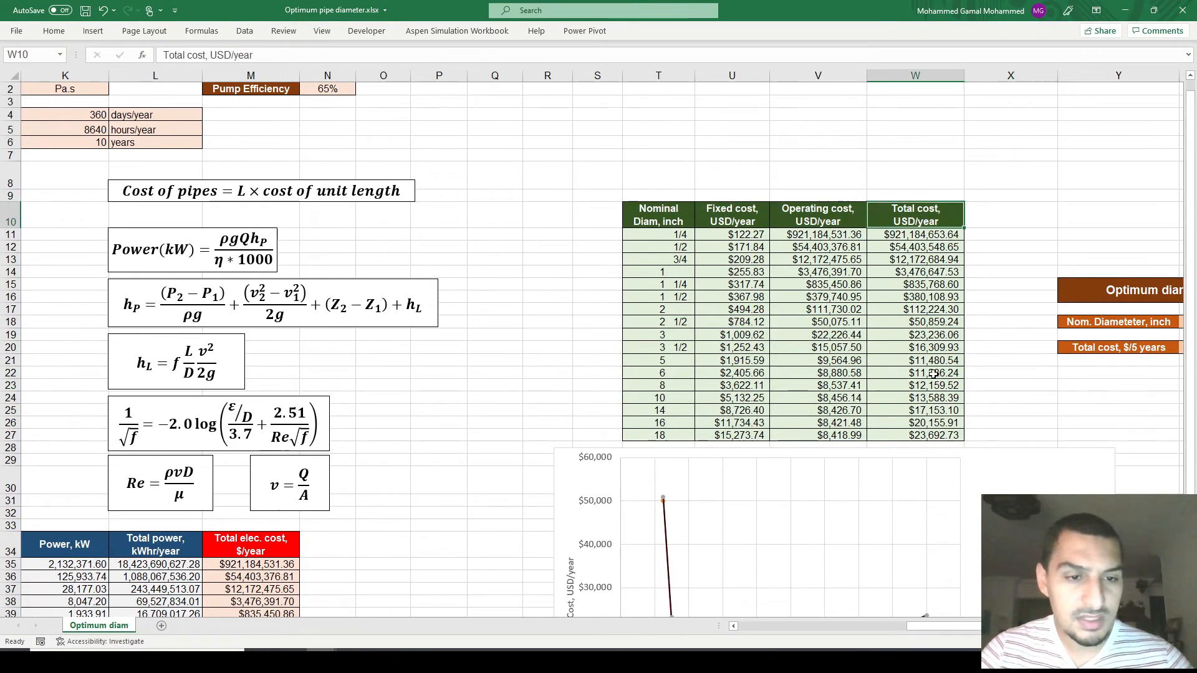
{"action": "left_click", "coordinate": [933, 373]}
{"action": "key", "text": "Left"}
{"action": "key", "text": "Left"}
{"action": "key", "text": "Left"}
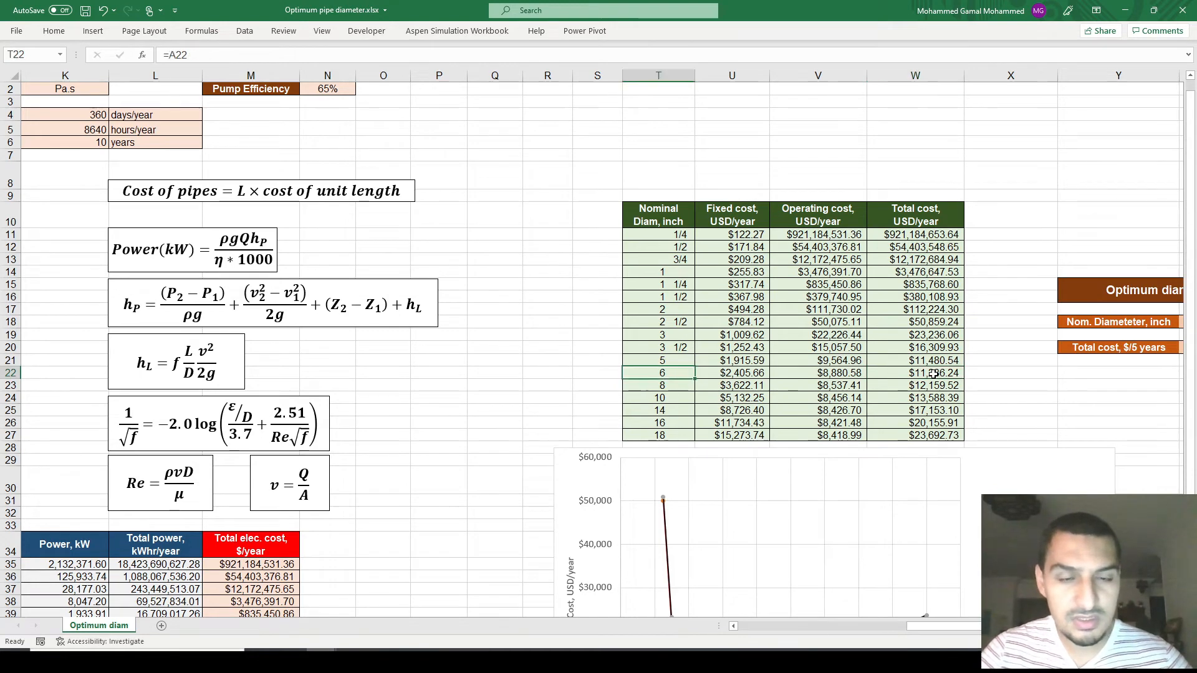
- Clear the existing nominal diameter and total cost results in Z17:Z21 of the Optimum diameter block
{"action": "scroll", "coordinate": [934, 373], "scroll_direction": "right", "scroll_amount": 4}
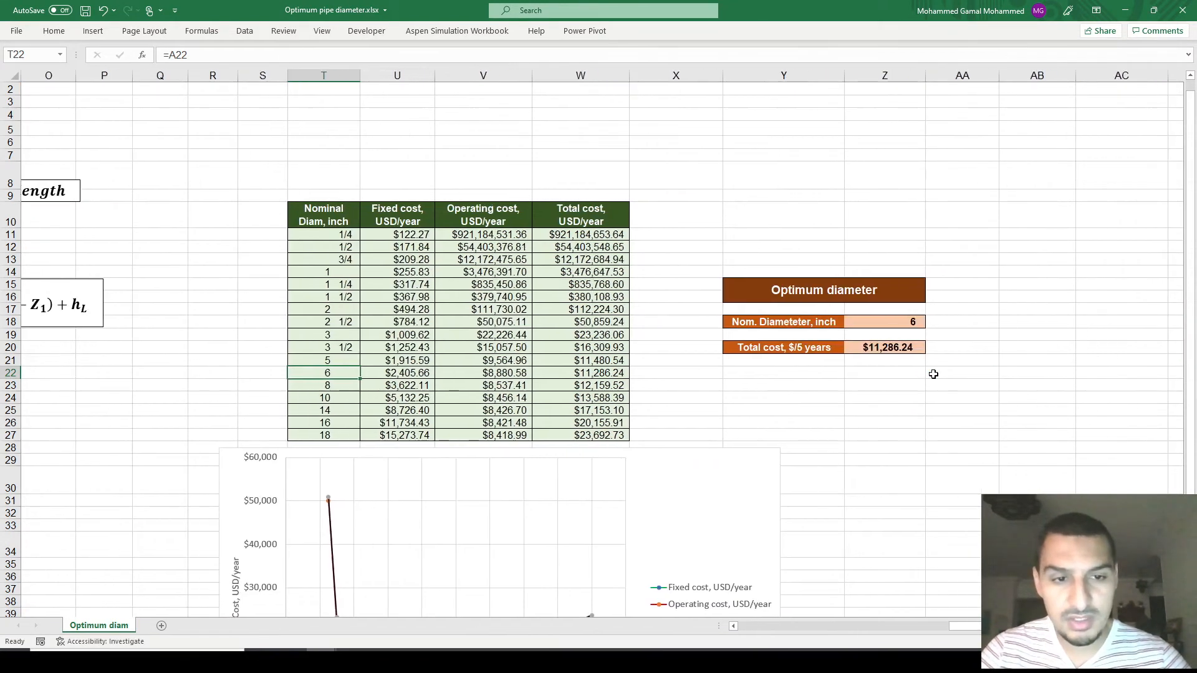
{"action": "left_click_drag", "start_coordinate": [913, 309], "coordinate": [911, 366]}
{"action": "key", "text": "Delete"}
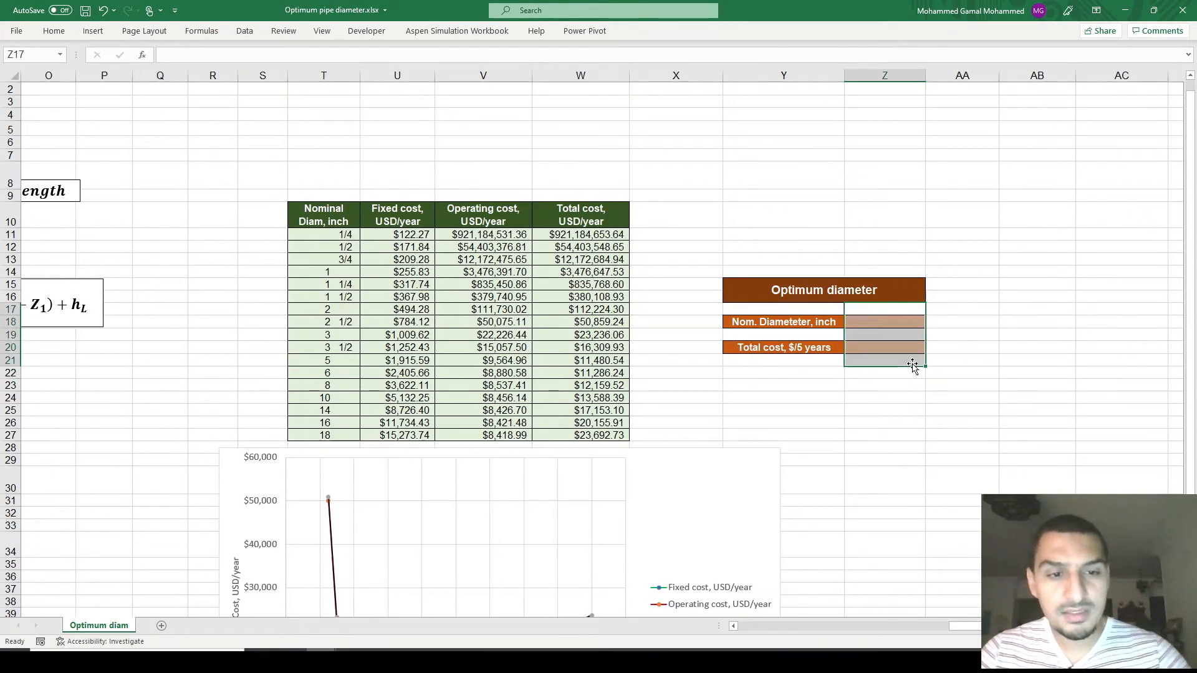
- Find the minimum total cost in Z20 with =MIN(W11:W27)
{"action": "left_click", "coordinate": [912, 352]}
{"action": "type", "text": "="}
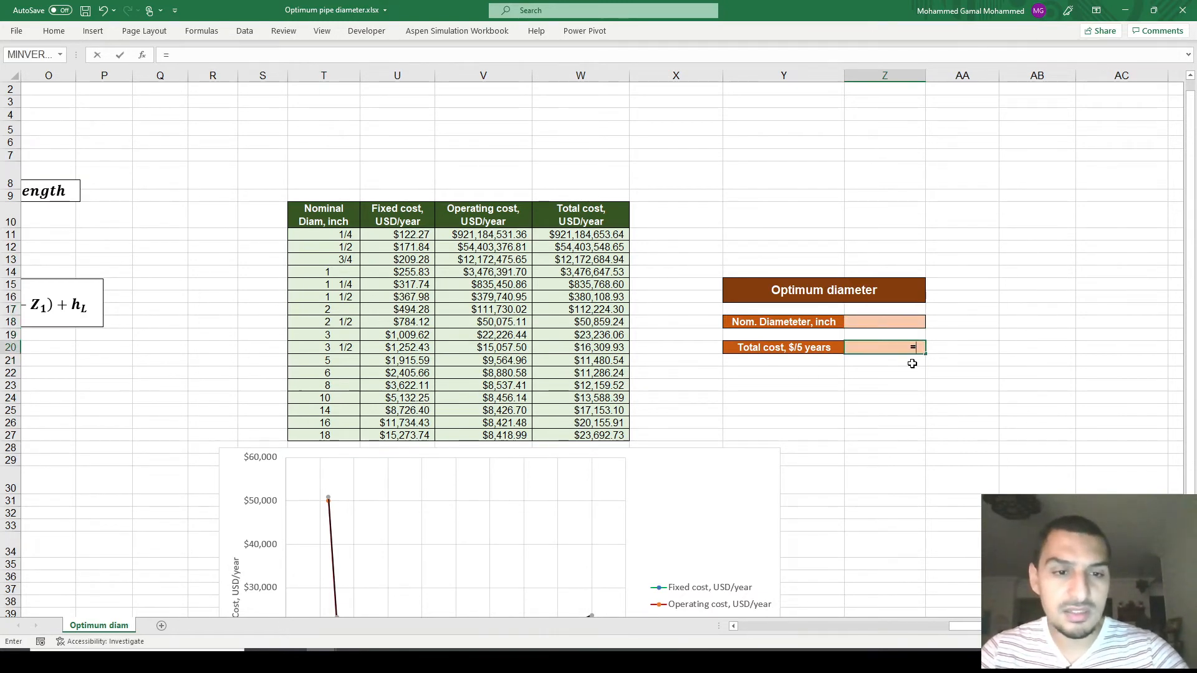
{"action": "type", "text": "MIN("}
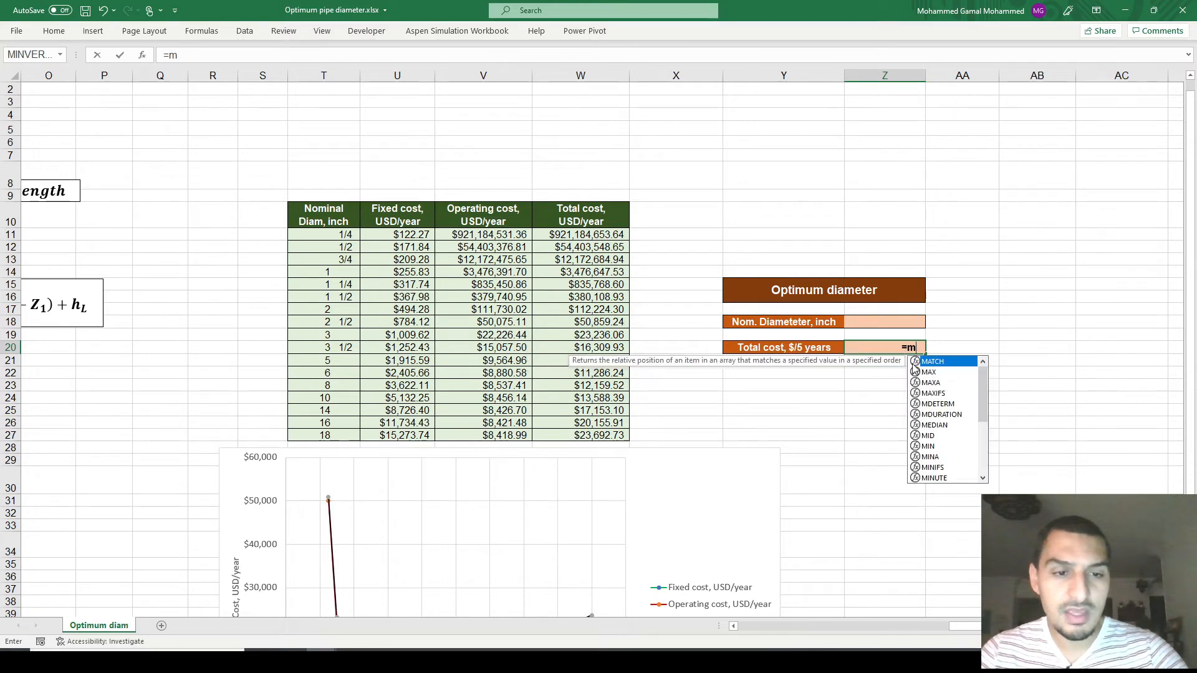
{"action": "key", "text": "Left"}
{"action": "key", "text": "Left"}
{"action": "key", "text": "Left"}
{"action": "key", "text": "ctrl+Down"}
{"action": "key", "text": "ctrl+shift+Up"}
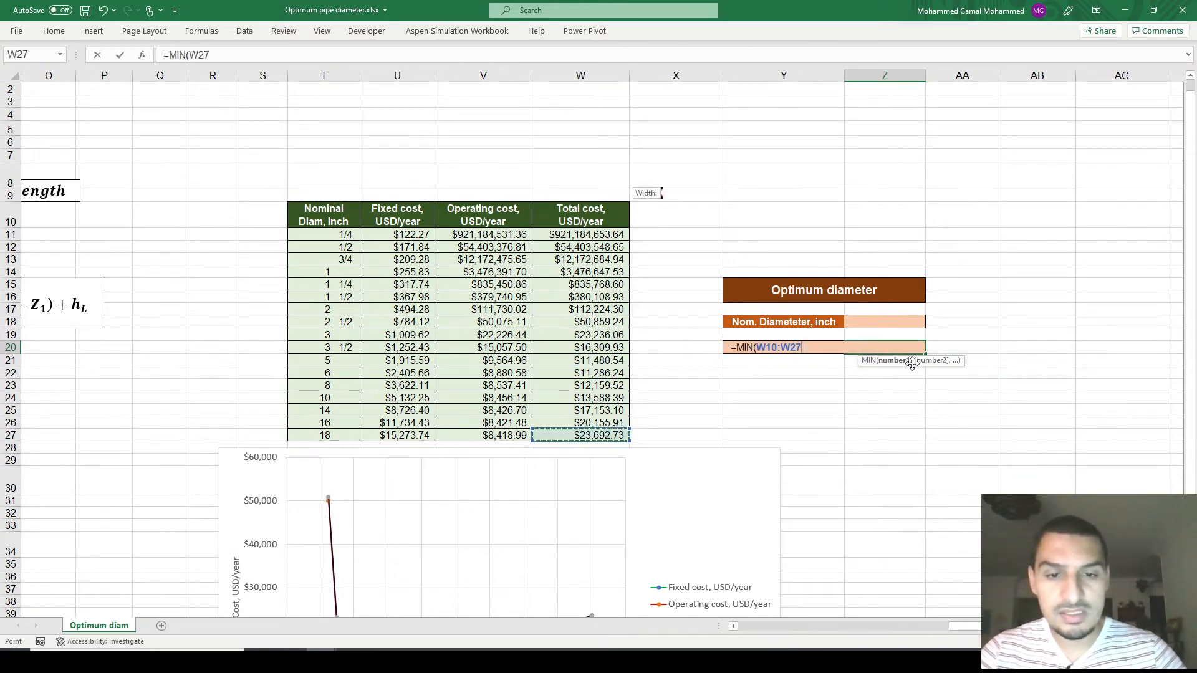
{"action": "key", "text": "shift+Down"}
{"action": "left_click", "coordinate": [909, 350]}
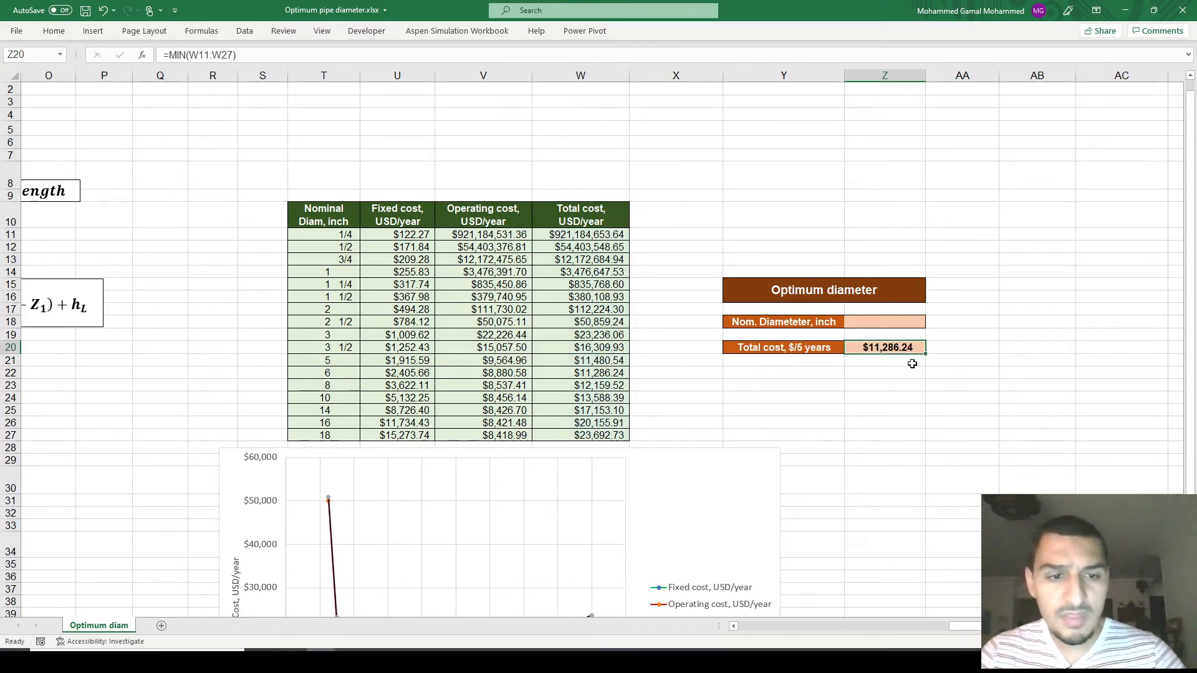
- Start a MATCH formula in AA18 with the minimum total cost in Z20 as the lookup value
{"action": "left_click", "coordinate": [595, 372]}
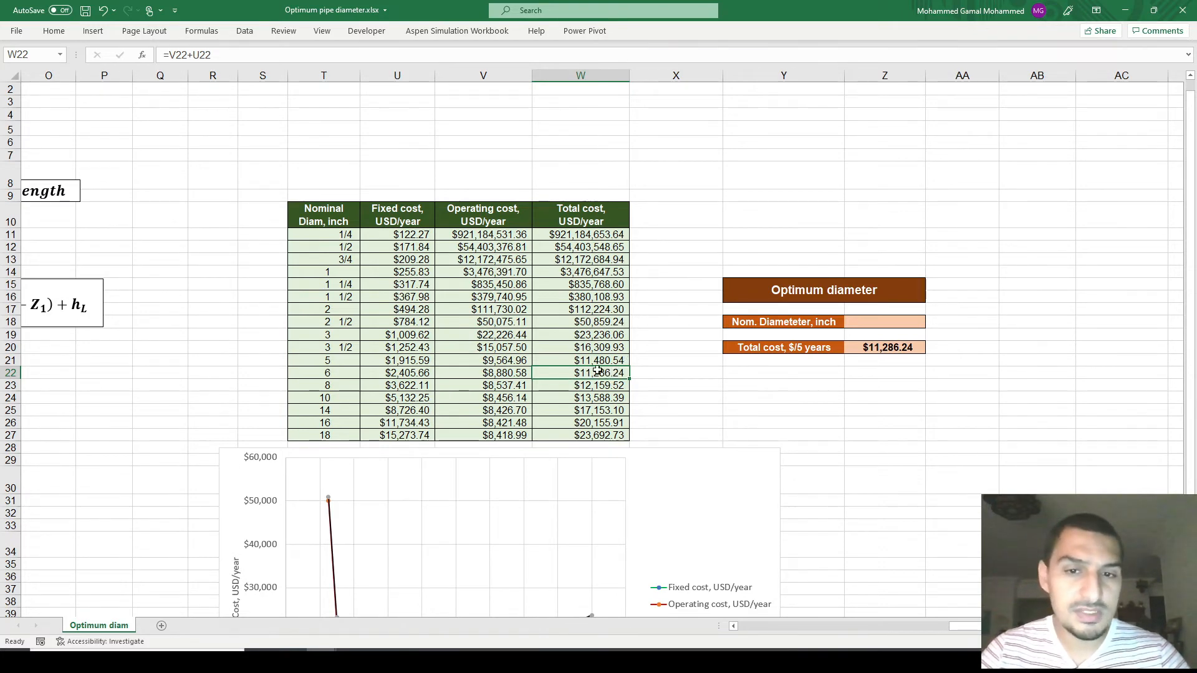
{"action": "left_click", "coordinate": [861, 319]}
{"action": "key", "text": "Right"}
{"action": "type", "text": "="}
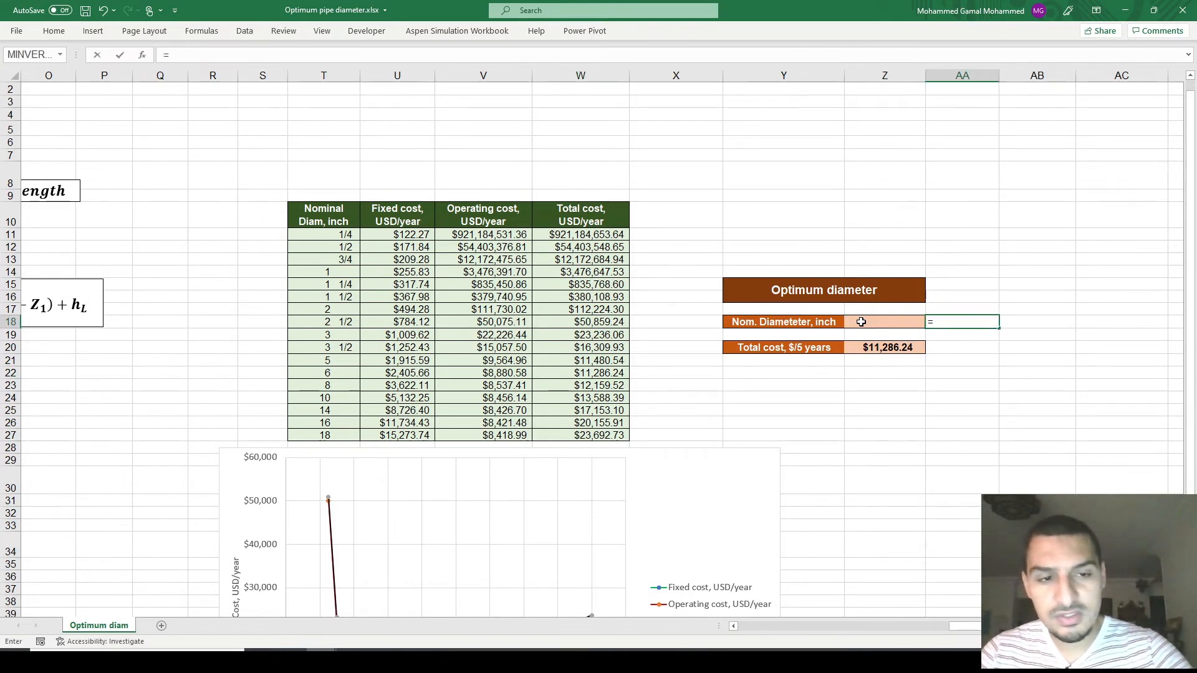
{"action": "type", "text": "match"}
{"action": "key", "text": "Tab"}
{"action": "key", "text": "Left"}
{"action": "key", "text": "Down"}
{"action": "key", "text": "Down"}
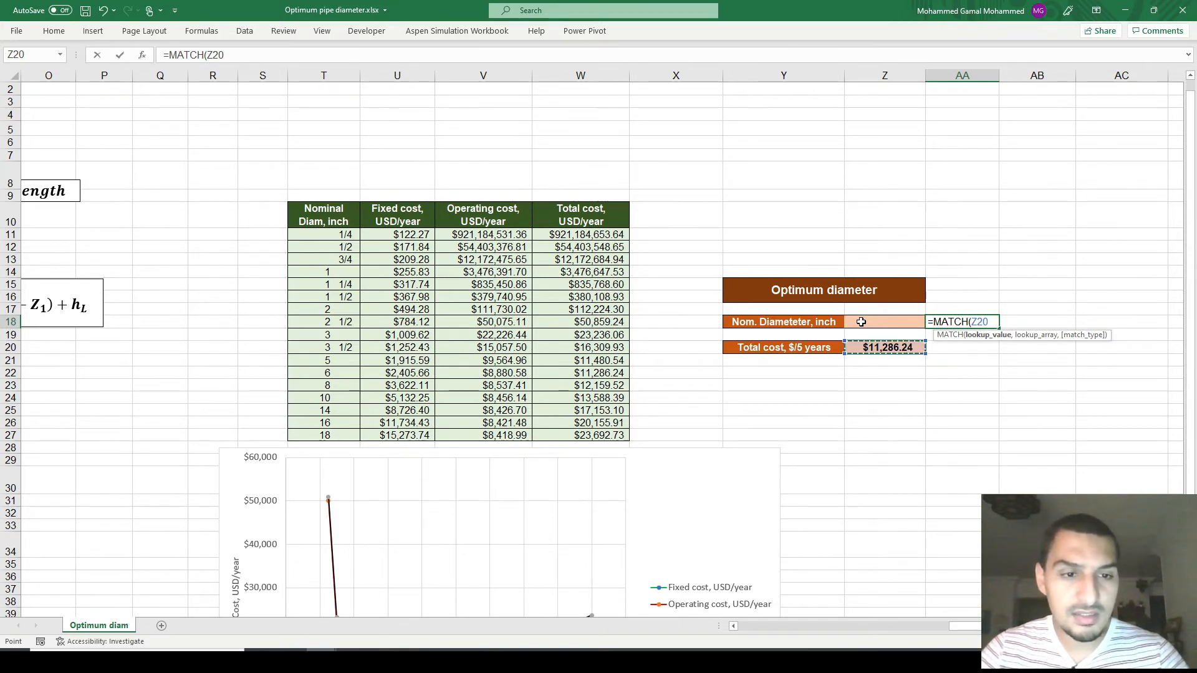
- Complete the MATCH formula in AA18 with the total cost range W11:W27 as the lookup array
{"action": "type", "text": ","}
{"action": "key", "text": "Left"}
{"action": "key", "text": "Left"}
{"action": "key", "text": "Left"}
{"action": "key", "text": "Left"}
{"action": "key", "text": "Left"}
{"action": "key", "text": "Up"}
{"action": "key", "text": "Up"}
{"action": "key", "text": "Up"}
{"action": "key", "text": "Right"}
{"action": "key", "text": "Up"}
{"action": "key", "text": "Up"}
{"action": "key", "text": "Up"}
{"action": "key", "text": "Up"}
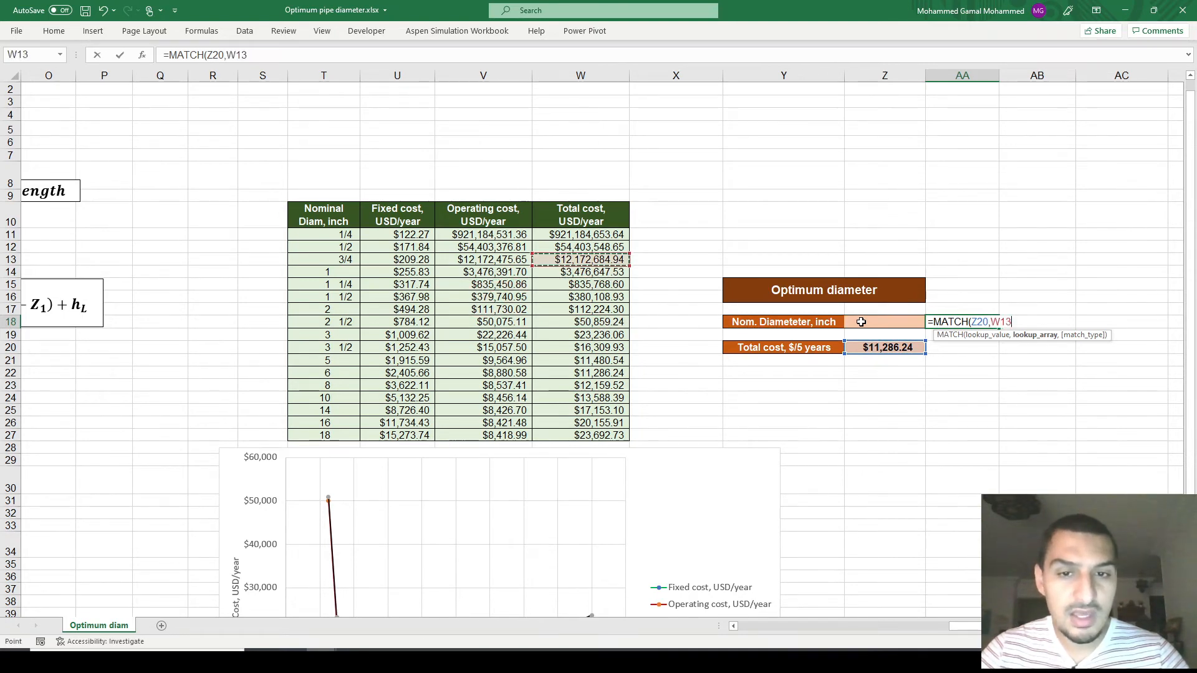
{"action": "key", "text": "ctrl+shift+Down"}
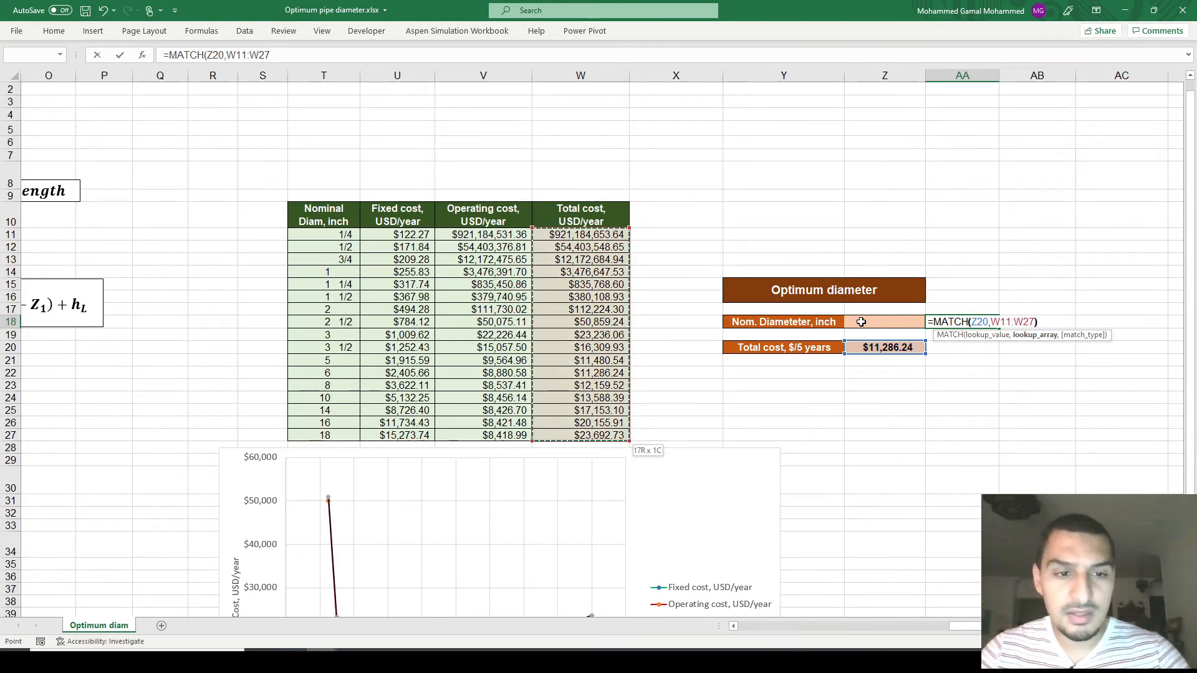
{"action": "type", "text": ")"}
{"action": "key", "text": "Return"}
{"action": "key", "text": "Up"}
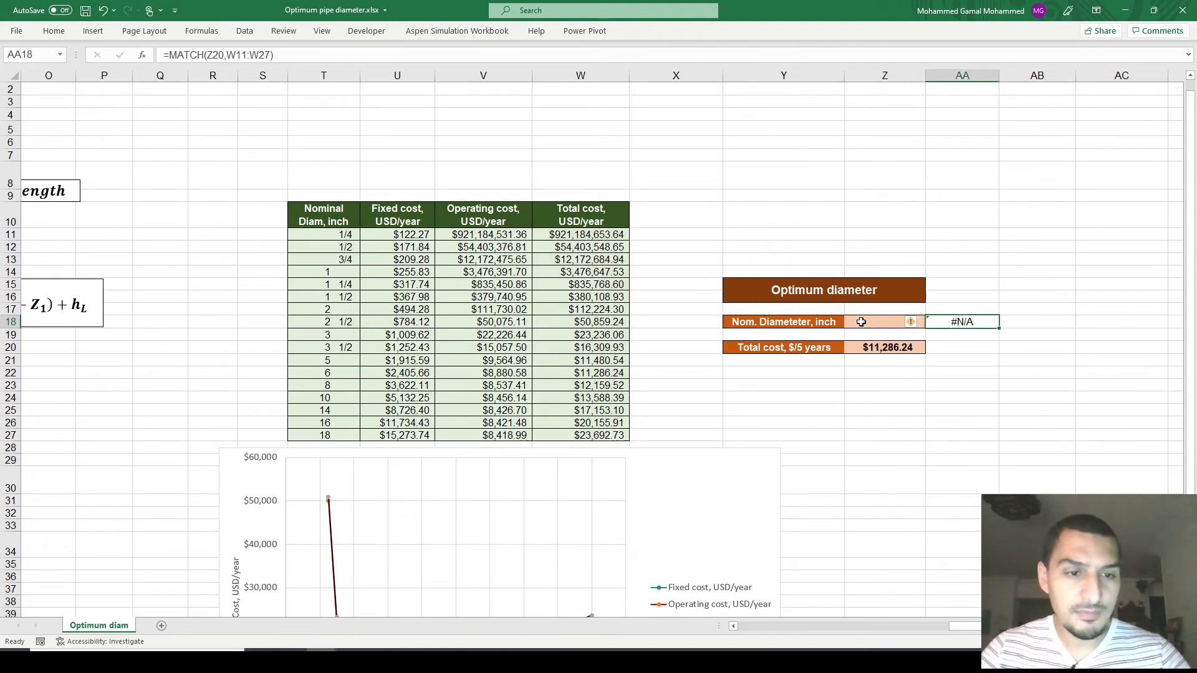
- Add match type 0 to the MATCH formula in AA18 so it reads =MATCH(Z20,W11:W27,0)
{"action": "key", "text": "F2"}
{"action": "key", "text": "BackSpace"}
{"action": "type", "text": ",0"}
{"action": "key", "text": "Return"}
{"action": "key", "text": "Up"}
{"action": "key", "text": "F2"}
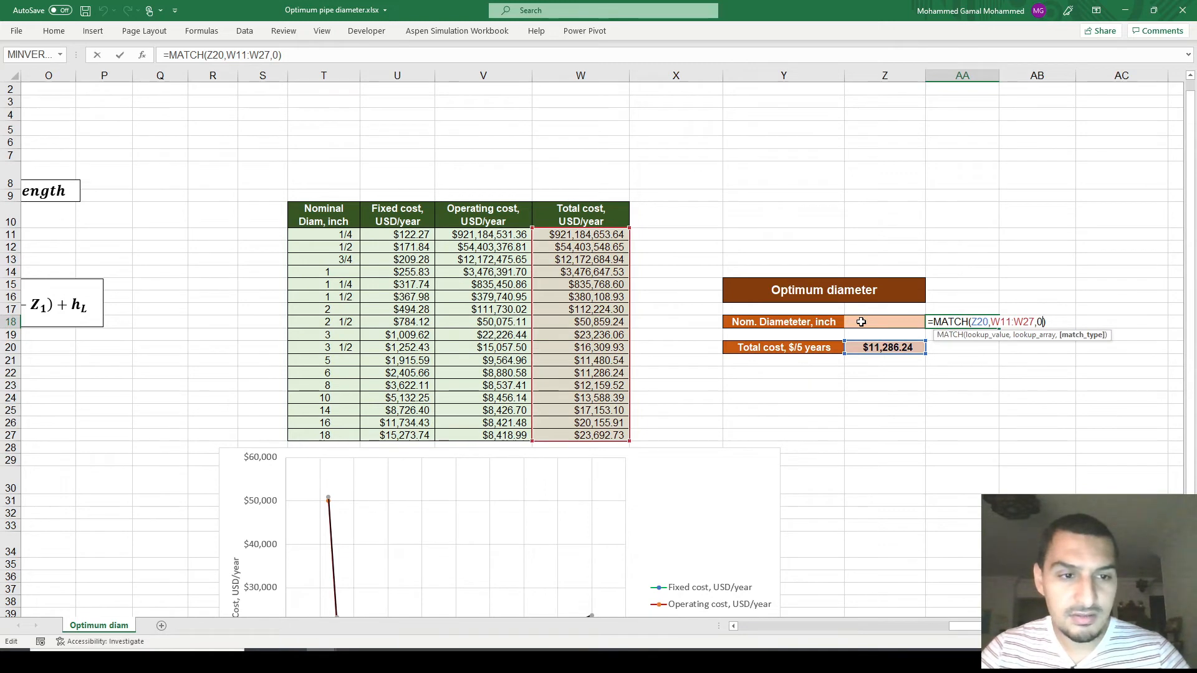
{"action": "key", "text": "Escape"}
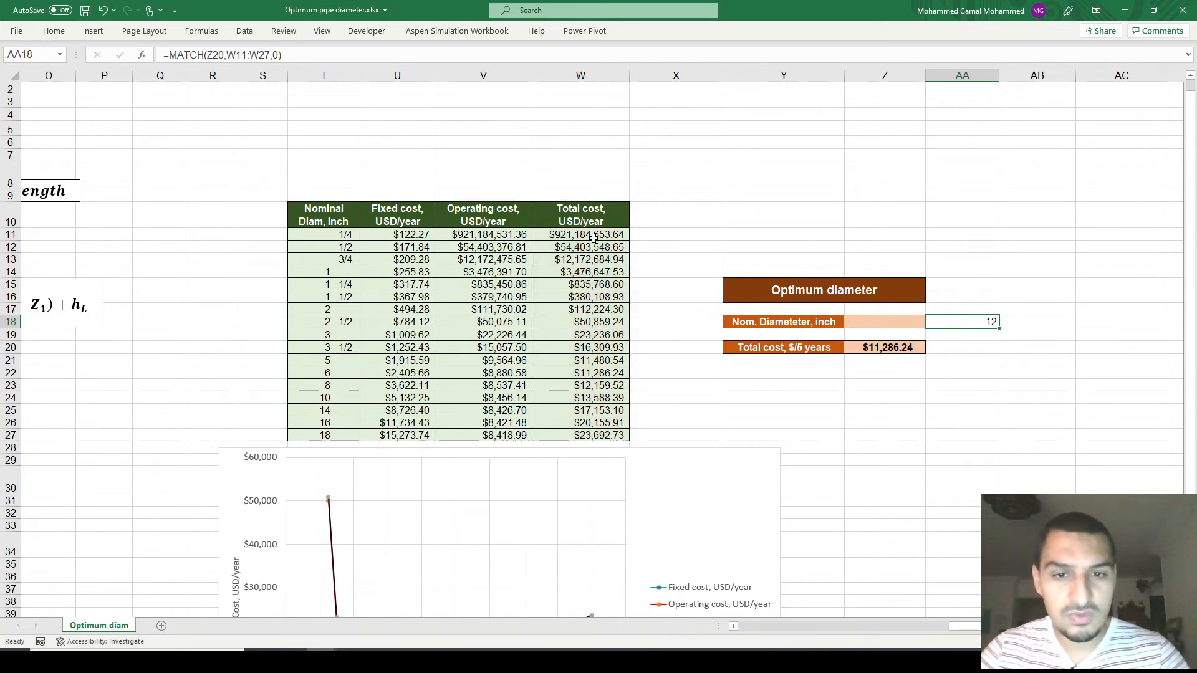
- Count down the Total cost column from W11 to check the row position returned by MATCH
{"action": "left_click", "coordinate": [593, 237]}
{"action": "key", "text": "Down"}
{"action": "key", "text": "Down"}
{"action": "key", "text": "Down"}
{"action": "key", "text": "Down"}
{"action": "key", "text": "Down"}
{"action": "key", "text": "Down"}
{"action": "key", "text": "Down"}
{"action": "key", "text": "Down"}
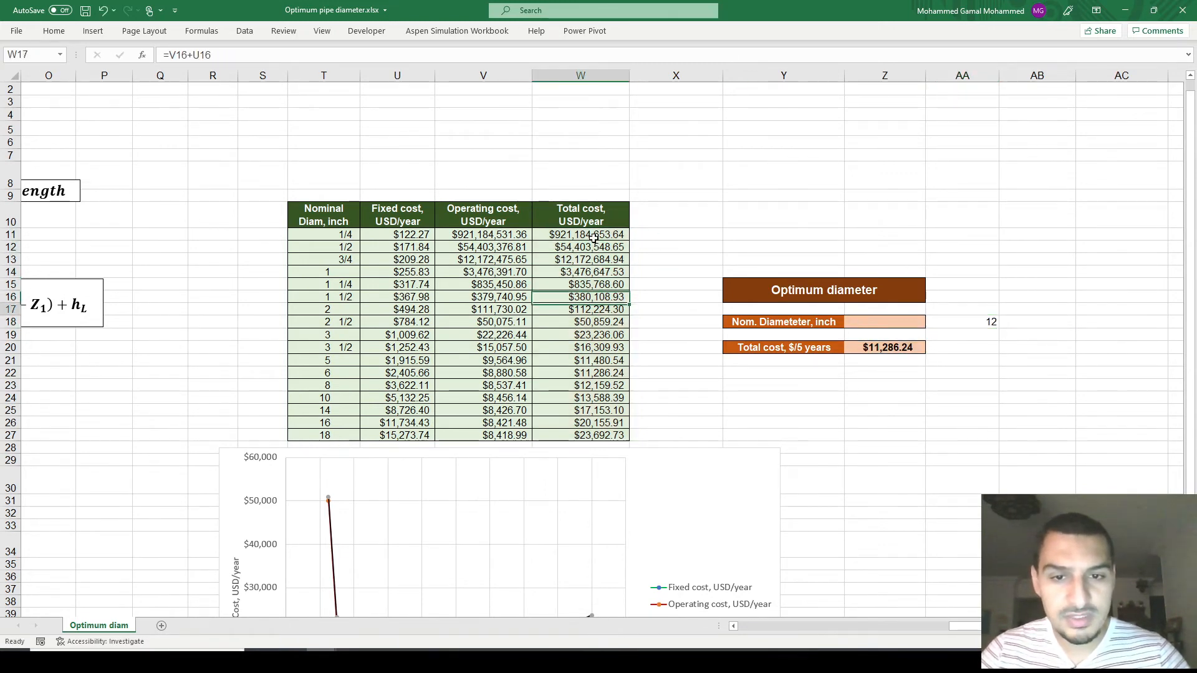
{"action": "key", "text": "Down"}
{"action": "key", "text": "Down"}
{"action": "key", "text": "Down"}
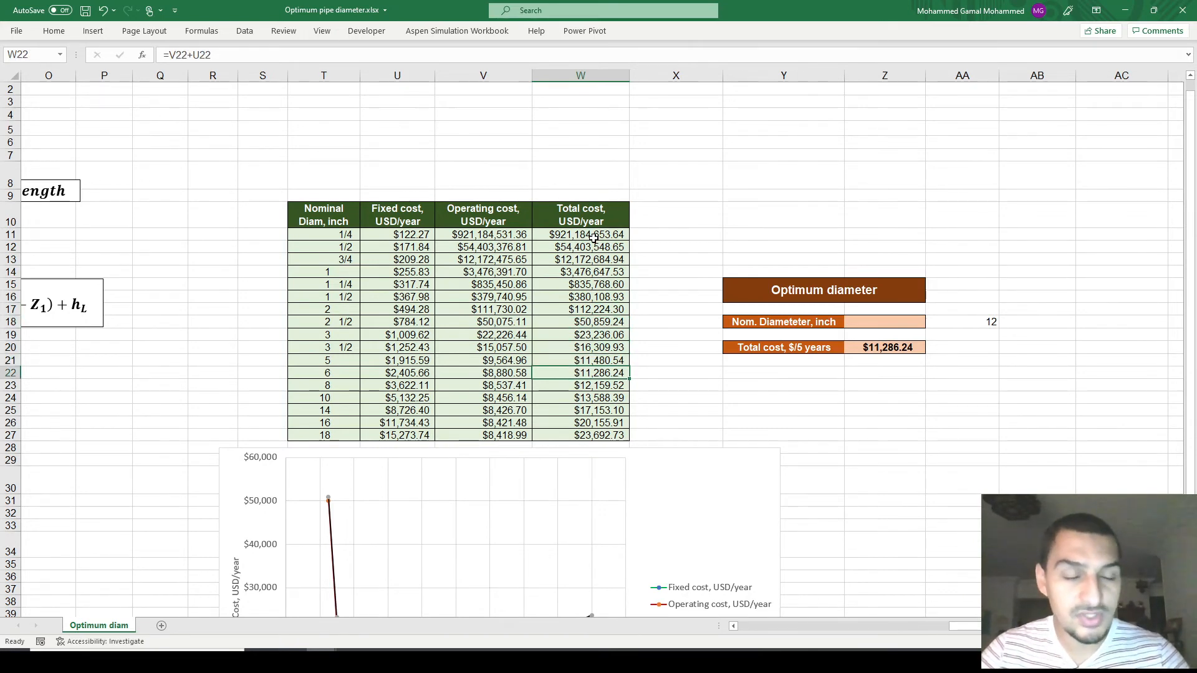
- Look up the optimum nominal diameter in Z18 with =INDEX(T11:T27,AA18)
{"action": "left_click", "coordinate": [946, 322]}
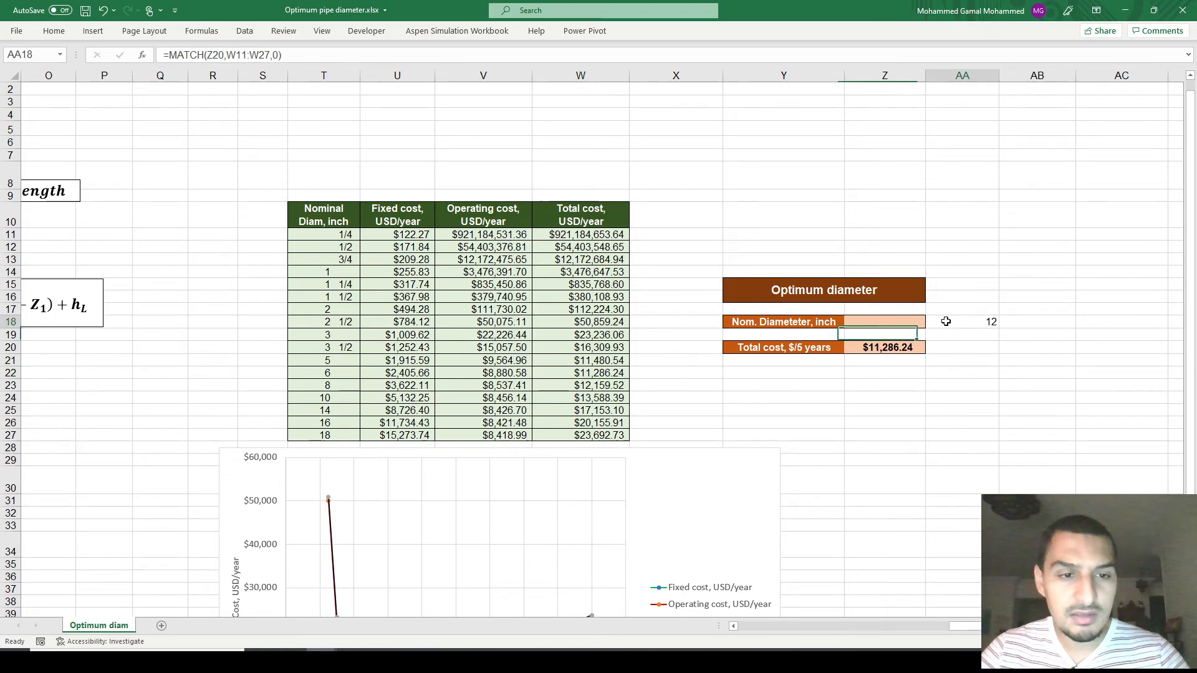
{"action": "left_click", "coordinate": [893, 322]}
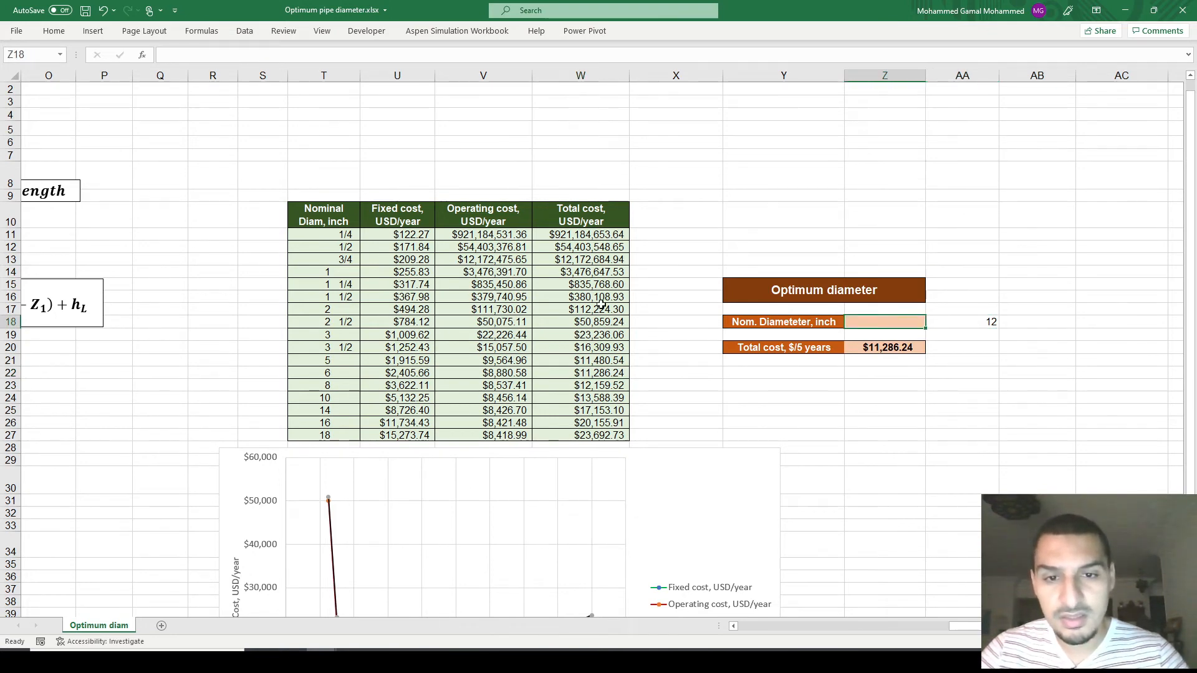
{"action": "type", "text": "=index"}
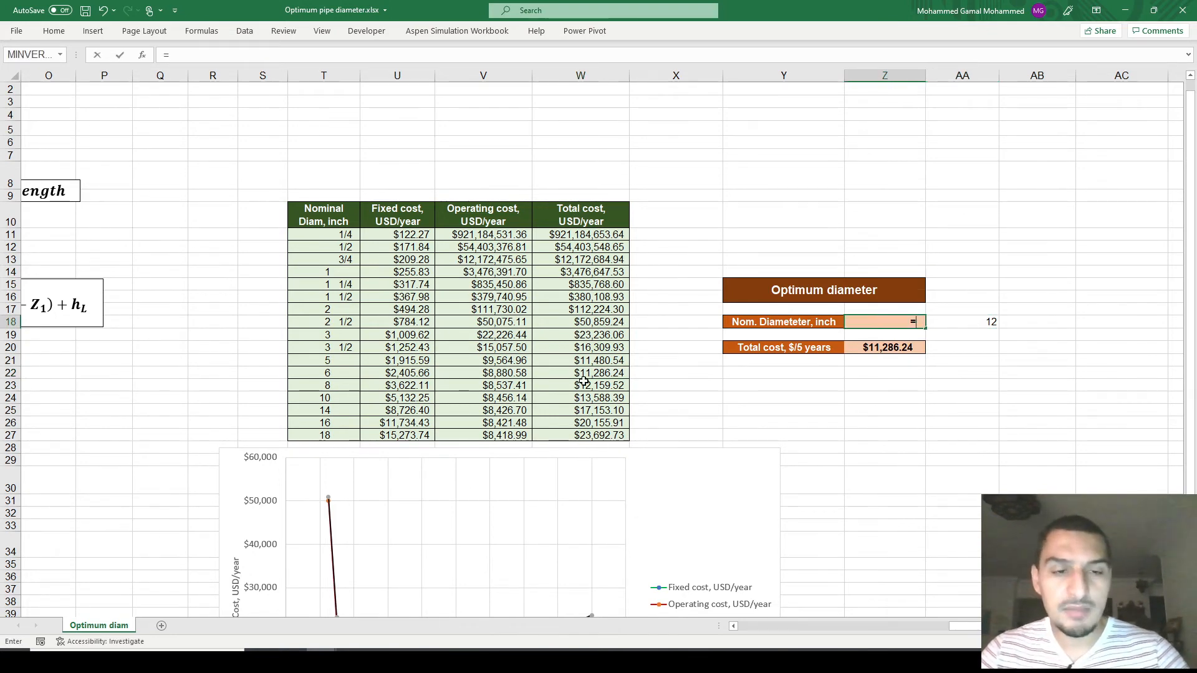
{"action": "key", "text": "Tab"}
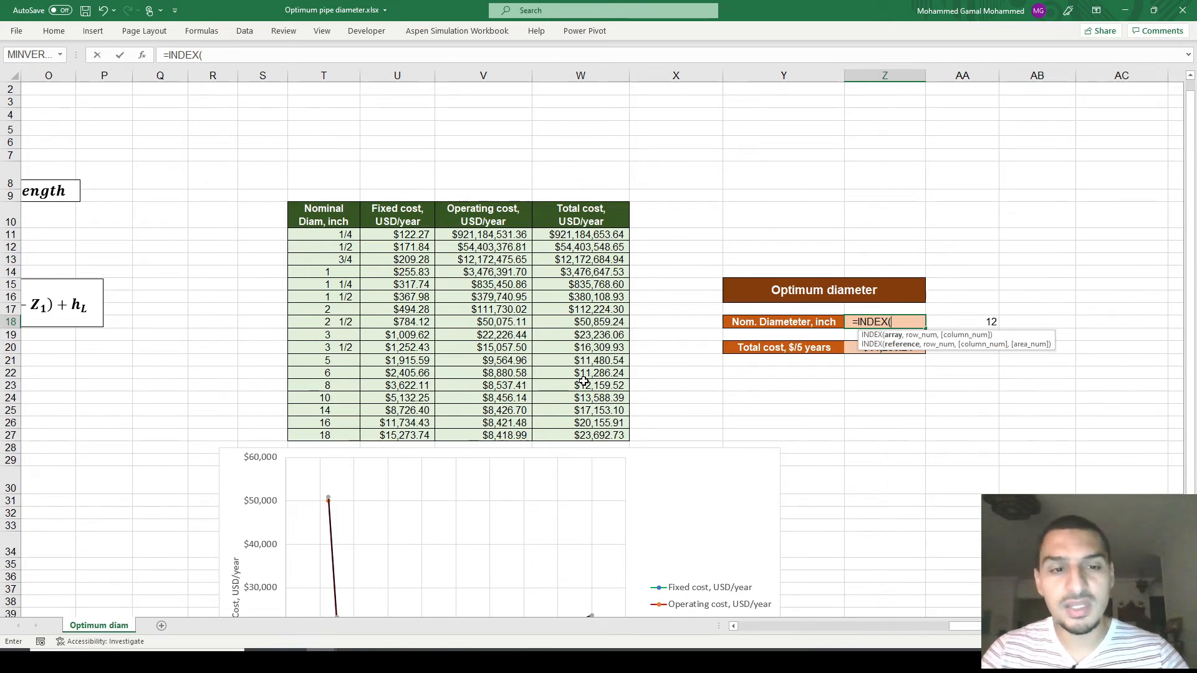
{"action": "key", "text": "Left"}
{"action": "key", "text": "Left"}
{"action": "key", "text": "Left"}
{"action": "key", "text": "Left"}
{"action": "key", "text": "Left"}
{"action": "key", "text": "Left"}
{"action": "key", "text": "Up"}
{"action": "key", "text": "Up"}
{"action": "key", "text": "Up"}
{"action": "key", "text": "Up"}
{"action": "key", "text": "Up"}
{"action": "key", "text": "Up"}
{"action": "key", "text": "Up"}
{"action": "key", "text": "Up"}
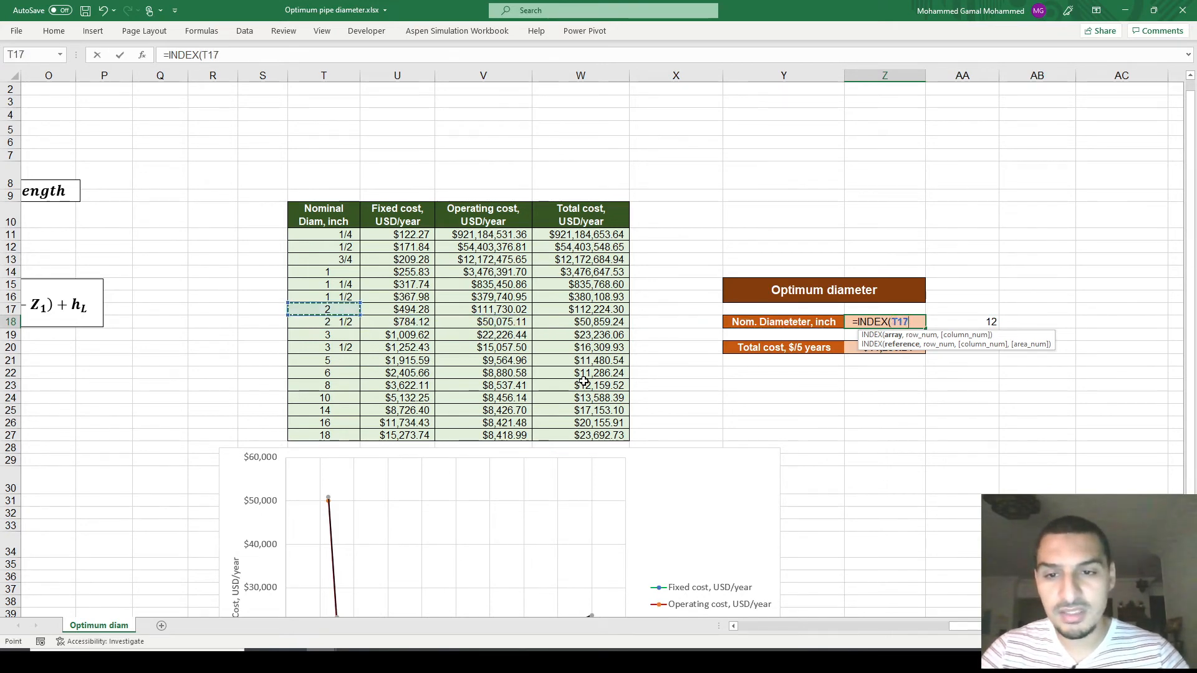
{"action": "key", "text": "Down"}
{"action": "key", "text": "ctrl+shift+Down"}
{"action": "type", "text": ","}
{"action": "key", "text": "Right"}
{"action": "type", "text": ")"}
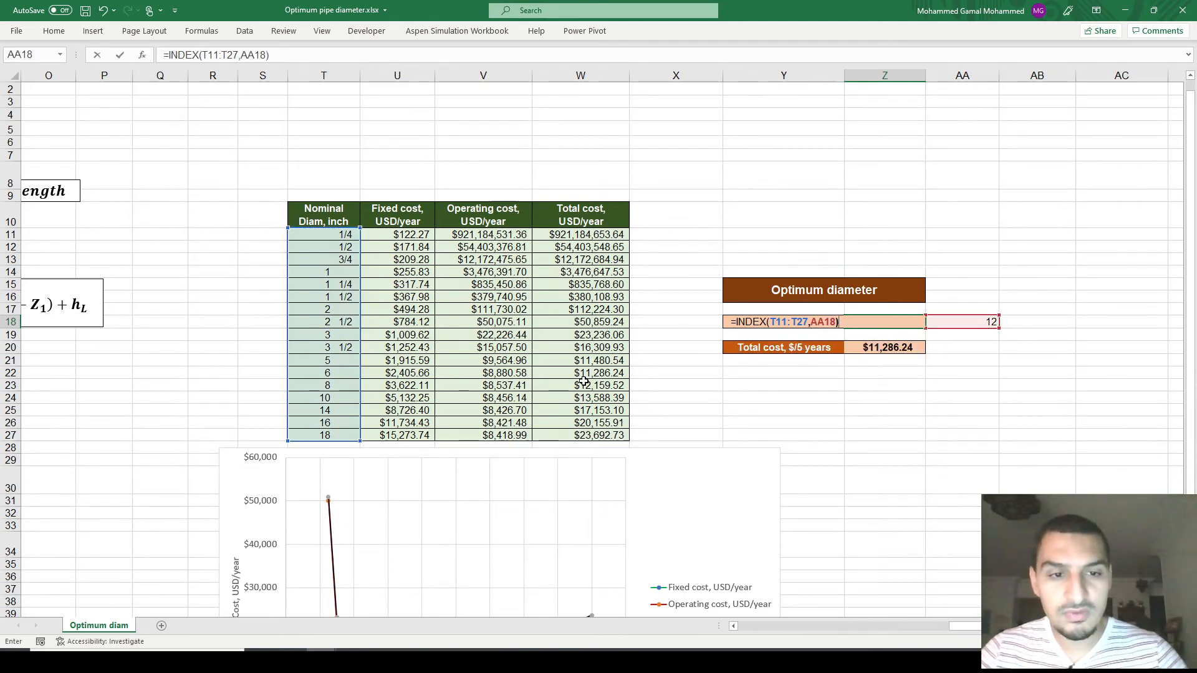
{"action": "key", "text": "ctrl+Return"}
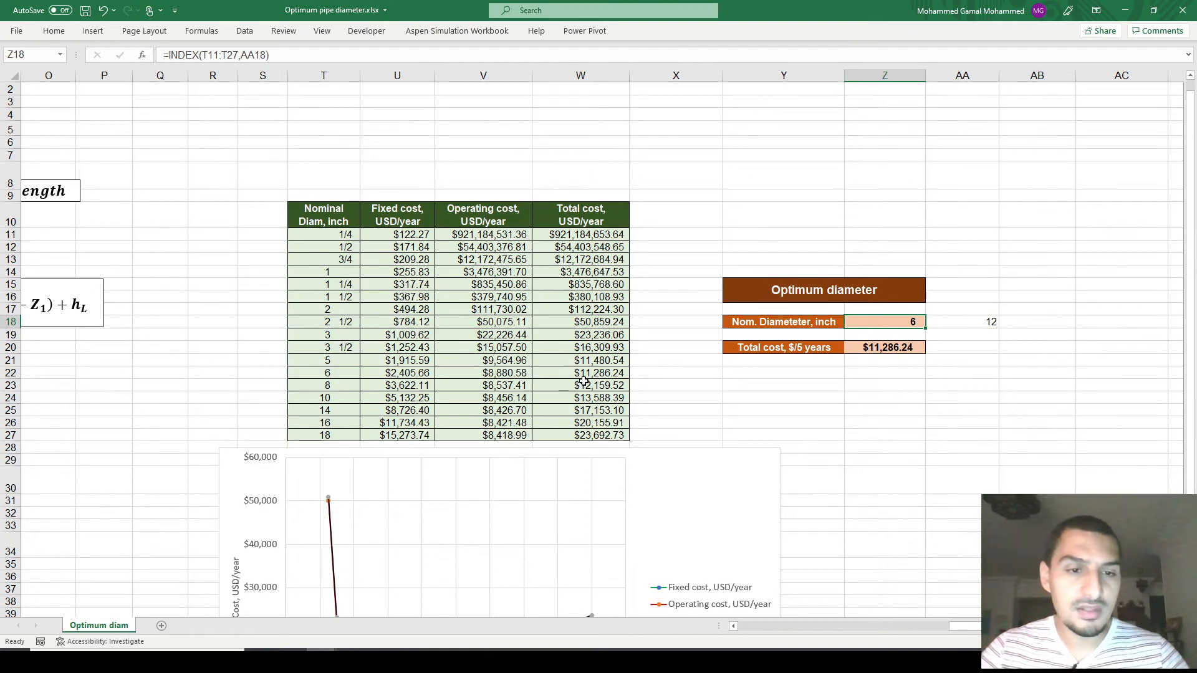
- Cut the expression MATCH(Z20,W11:W27,0) out of the formula in AA18, leaving only the equals sign
{"action": "key", "text": "Right"}
{"action": "key", "text": "F2"}
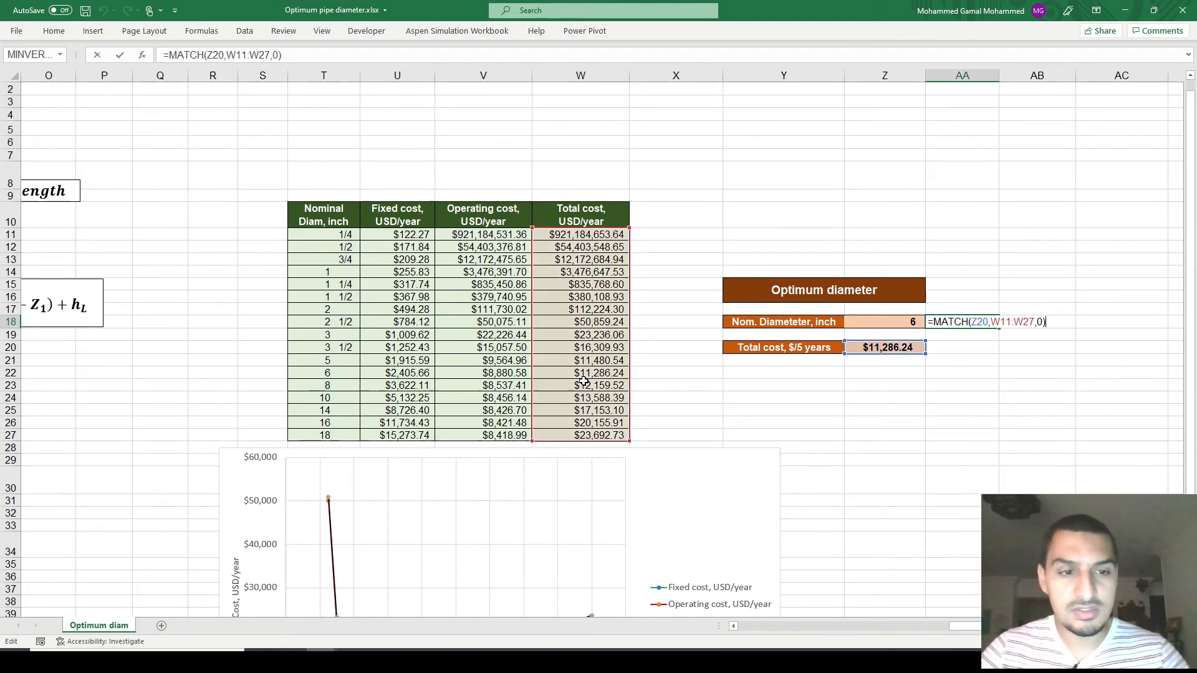
{"action": "key", "text": "ctrl+x"}
{"action": "key", "text": "Return"}
{"action": "key", "text": "Up"}
{"action": "key", "text": "Left"}
{"action": "key", "text": "Right"}
{"action": "key", "text": "Delete"}
{"action": "key", "text": "Left"}
{"action": "key", "text": "F2"}
{"action": "key", "text": "Escape"}
{"action": "key", "text": "Left"}
{"action": "key", "text": "F2"}
{"action": "key", "text": "Escape"}
{"action": "key", "text": "Right"}
{"action": "key", "text": "F2"}
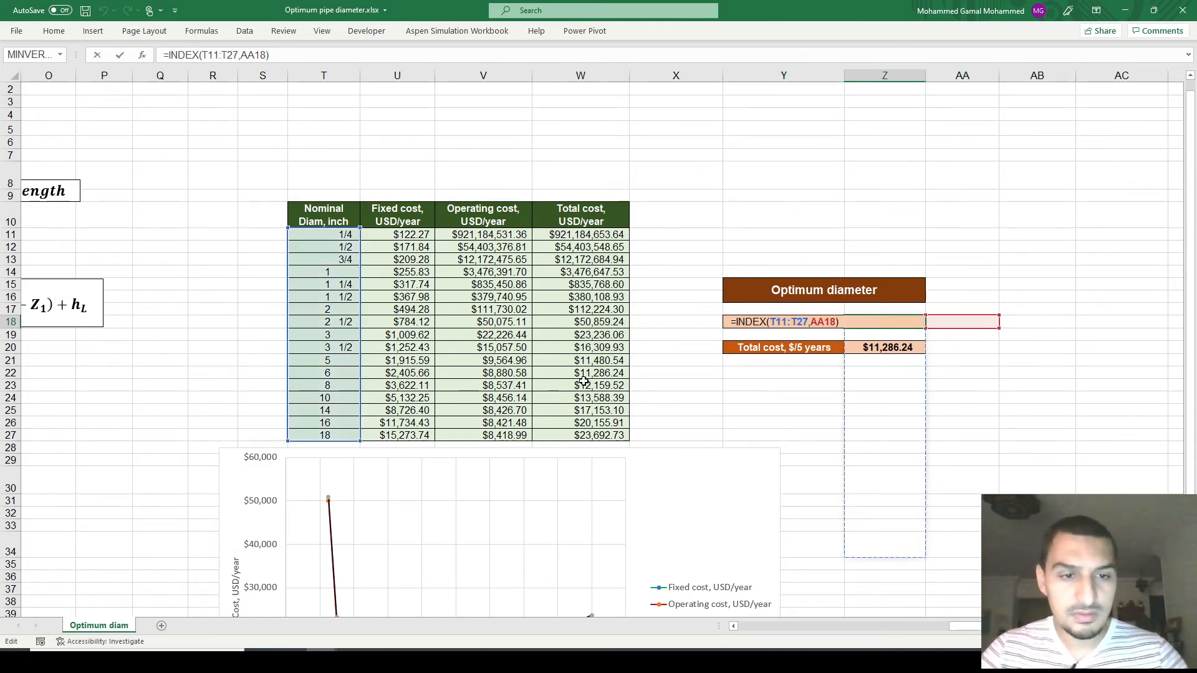
{"action": "key", "text": "Escape"}
{"action": "key", "text": "ctrl+z"}
- Replace the AA18 reference in the Z18 INDEX formula with MATCH(Z20,W11:W27,0)
{"action": "key", "text": "Left"}
{"action": "key", "text": "F2"}
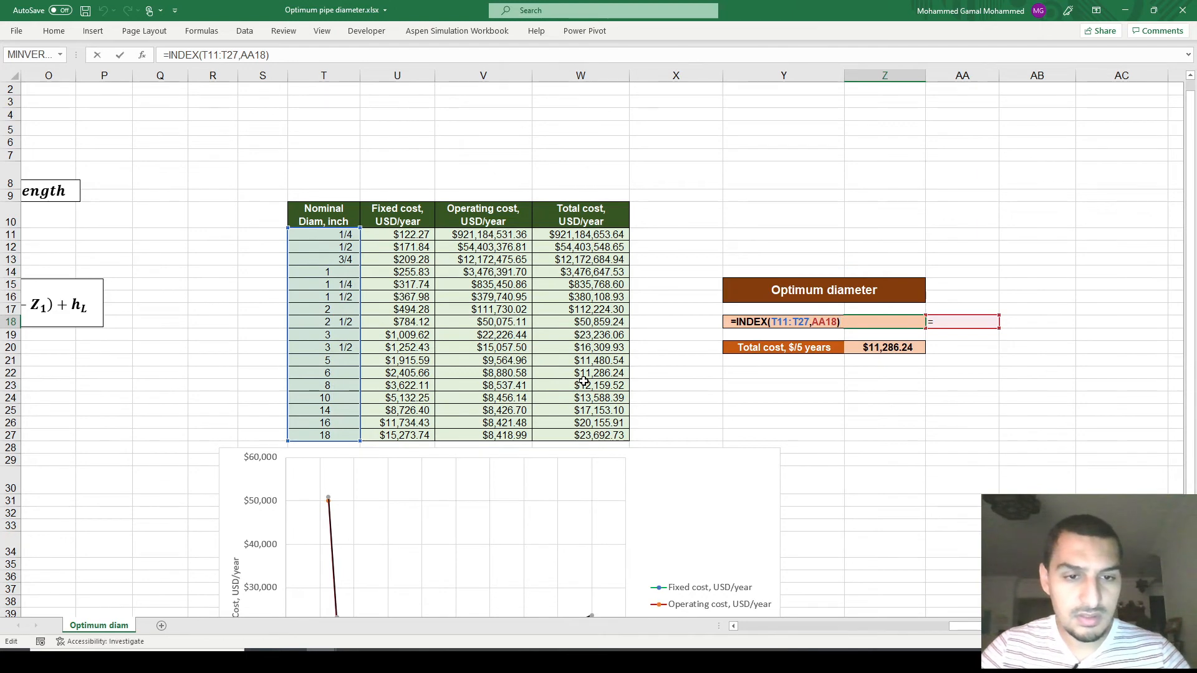
{"action": "key", "text": "Left"}
{"action": "key", "text": "Left"}
{"action": "key", "text": "Left"}
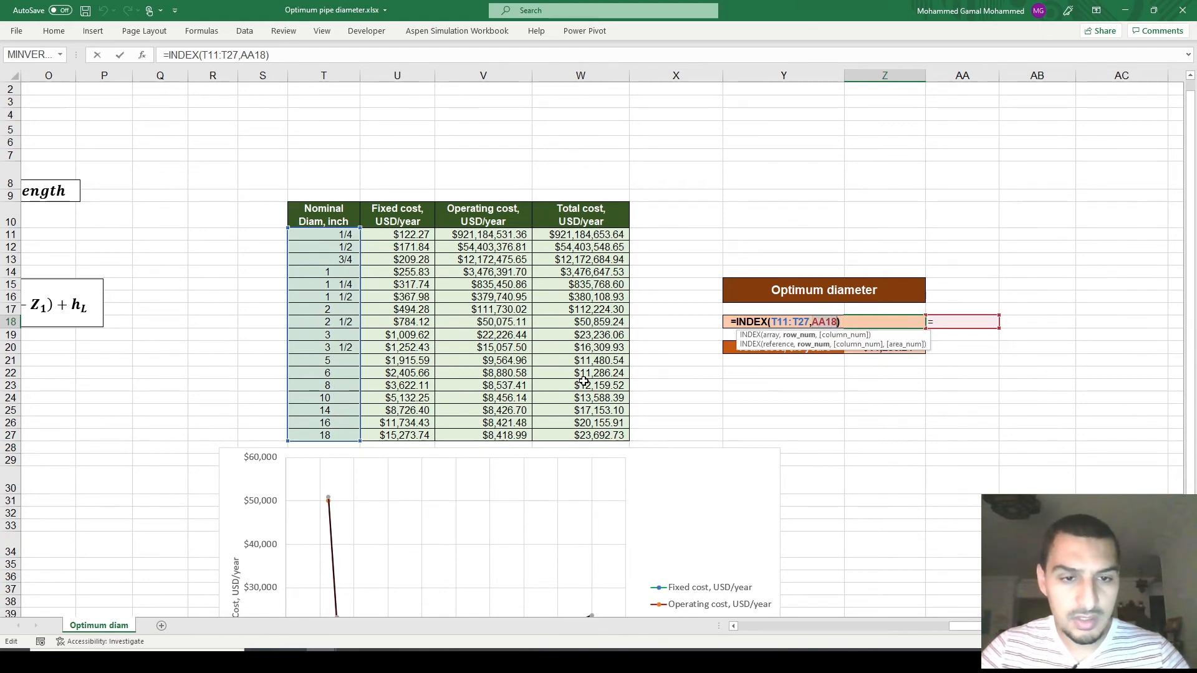
{"action": "key", "text": "ctrl+v"}
{"action": "key", "text": "Return"}
- Clear the helper cell AA18 and check the combined INDEX and MATCH formula in Z18
{"action": "key", "text": "Up"}
{"action": "key", "text": "Right"}
{"action": "key", "text": "Right"}
{"action": "key", "text": "Left"}
{"action": "key", "text": "Delete"}
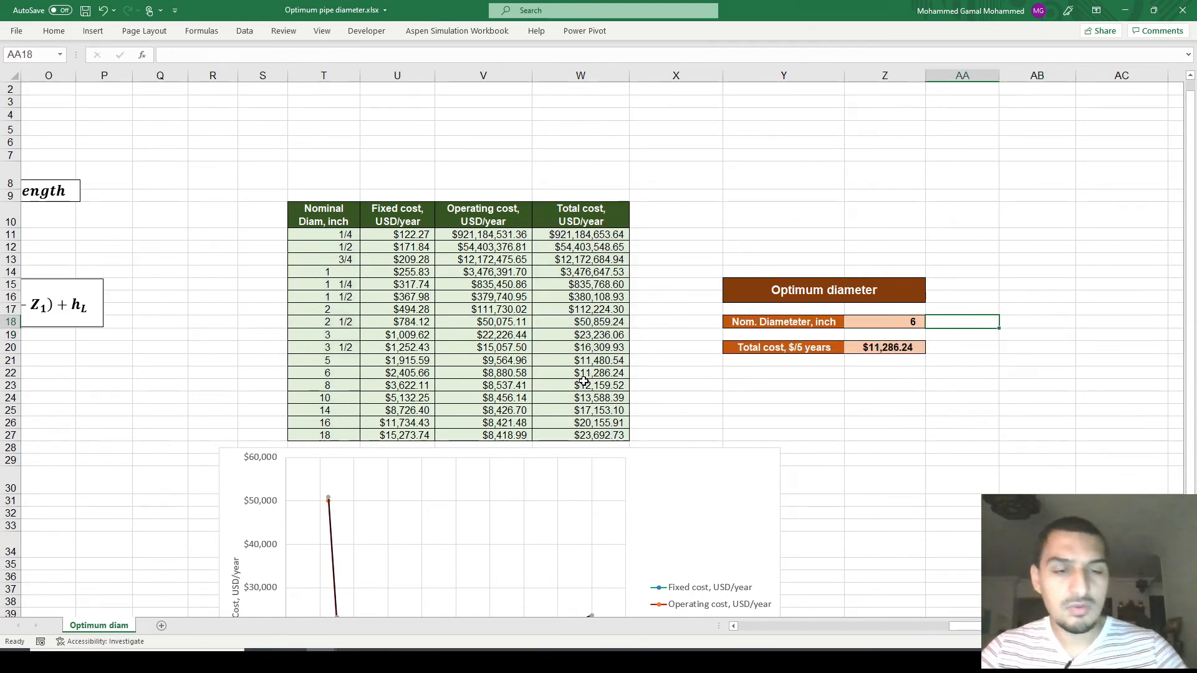
{"action": "key", "text": "Left"}
{"action": "key", "text": "F2"}
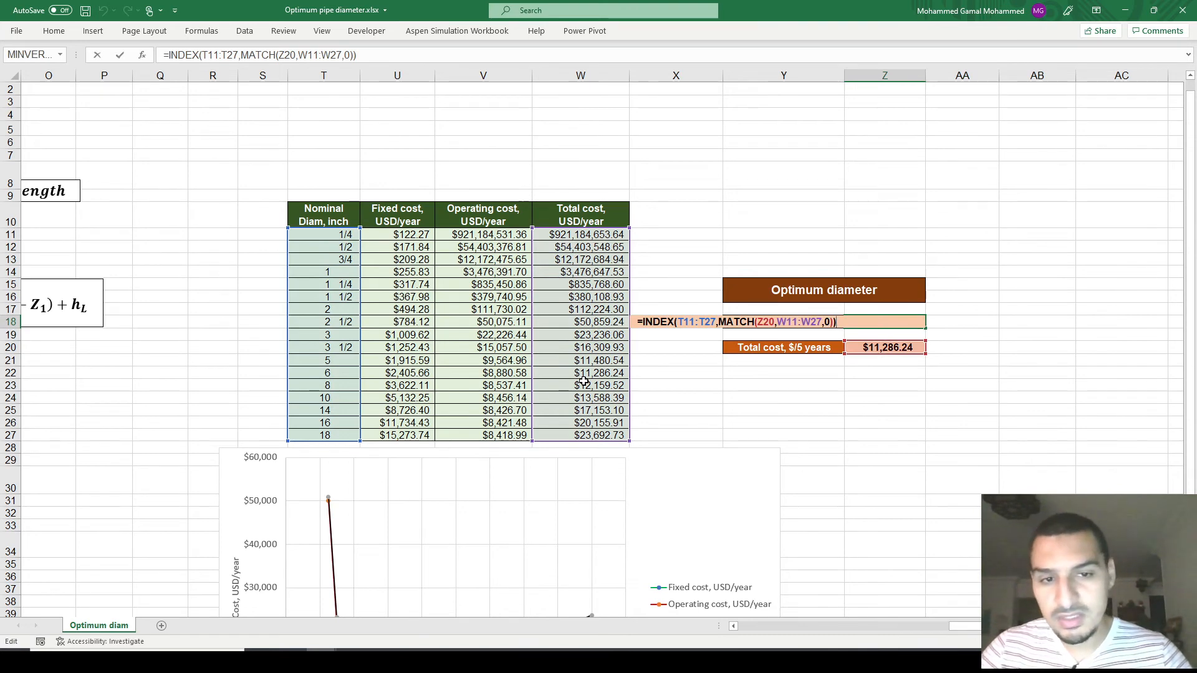
{"action": "key", "text": "ctrl+Return"}
{"action": "key", "text": "Down"}
{"action": "key", "text": "Left"}
- Set the pressure P1 to 1 atm and check the optimum diameter and total cost
{"action": "scroll", "coordinate": [583, 380], "scroll_direction": "left", "scroll_amount": 3}
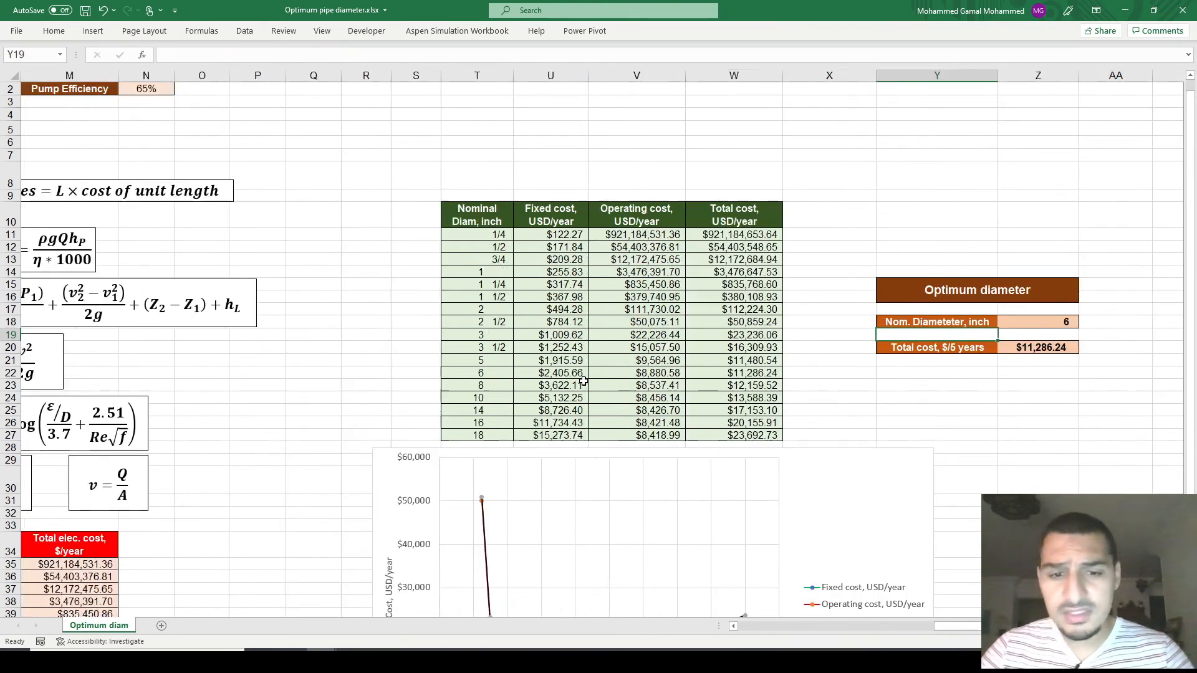
{"action": "scroll", "coordinate": [583, 381], "scroll_direction": "down", "scroll_amount": 2}
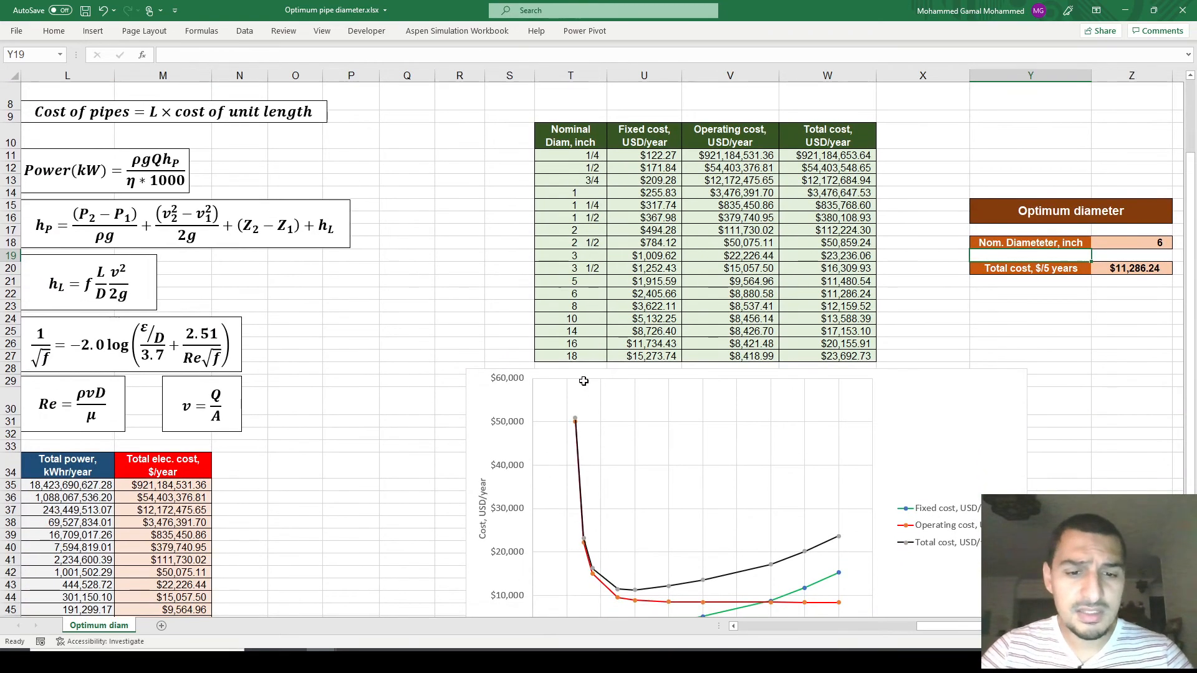
{"action": "scroll", "coordinate": [583, 381], "scroll_direction": "left", "scroll_amount": 10}
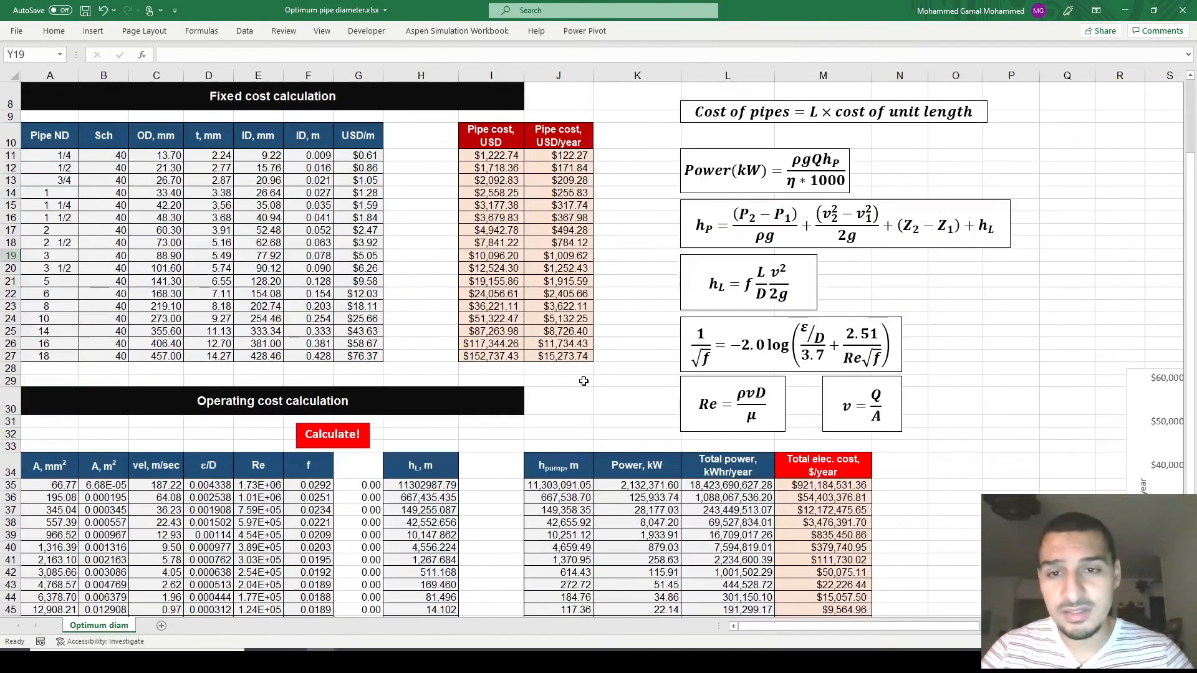
{"action": "scroll", "coordinate": [333, 363], "scroll_direction": "down", "scroll_amount": 1}
{"action": "scroll", "coordinate": [333, 364], "scroll_direction": "down", "scroll_amount": 2}
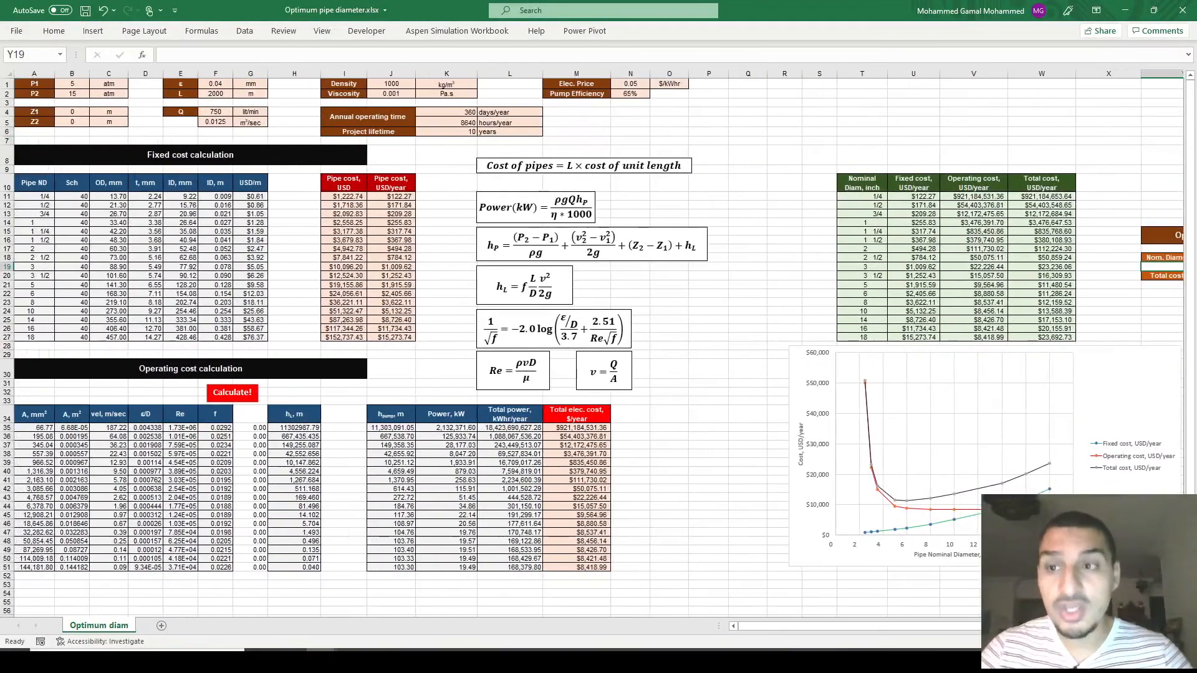
{"action": "left_click", "coordinate": [75, 83]}
{"action": "type", "text": "0"}
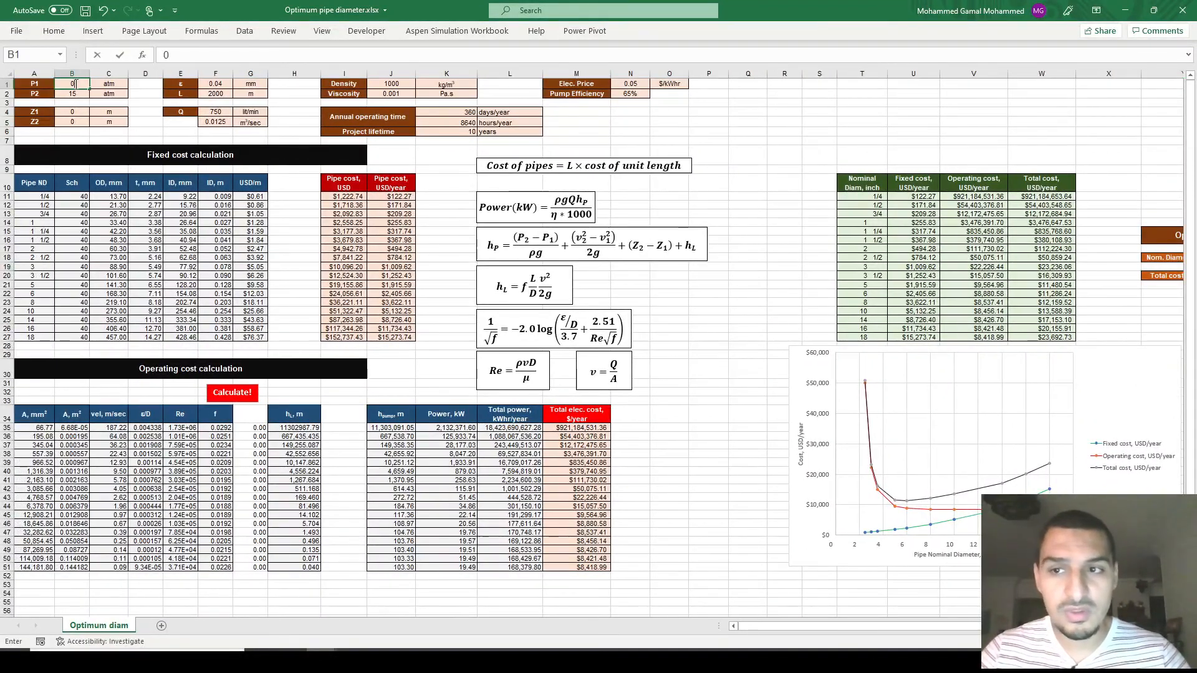
{"action": "key", "text": "Return"}
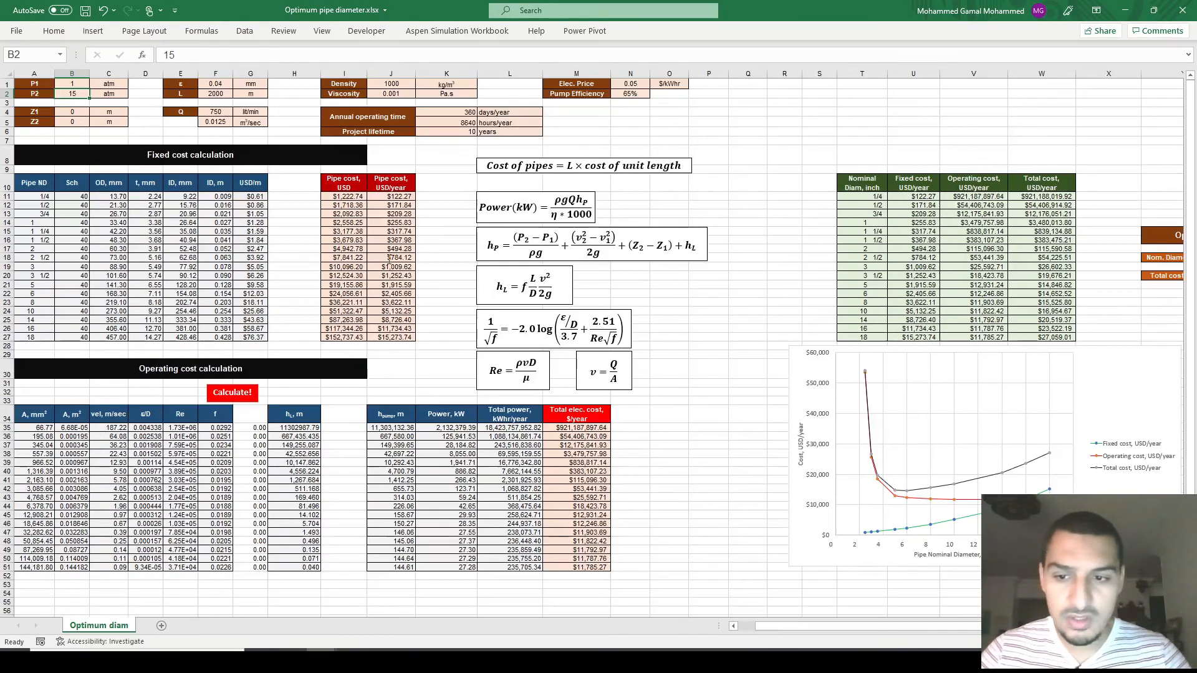
{"action": "scroll", "coordinate": [168, 285], "scroll_direction": "right", "scroll_amount": 4}
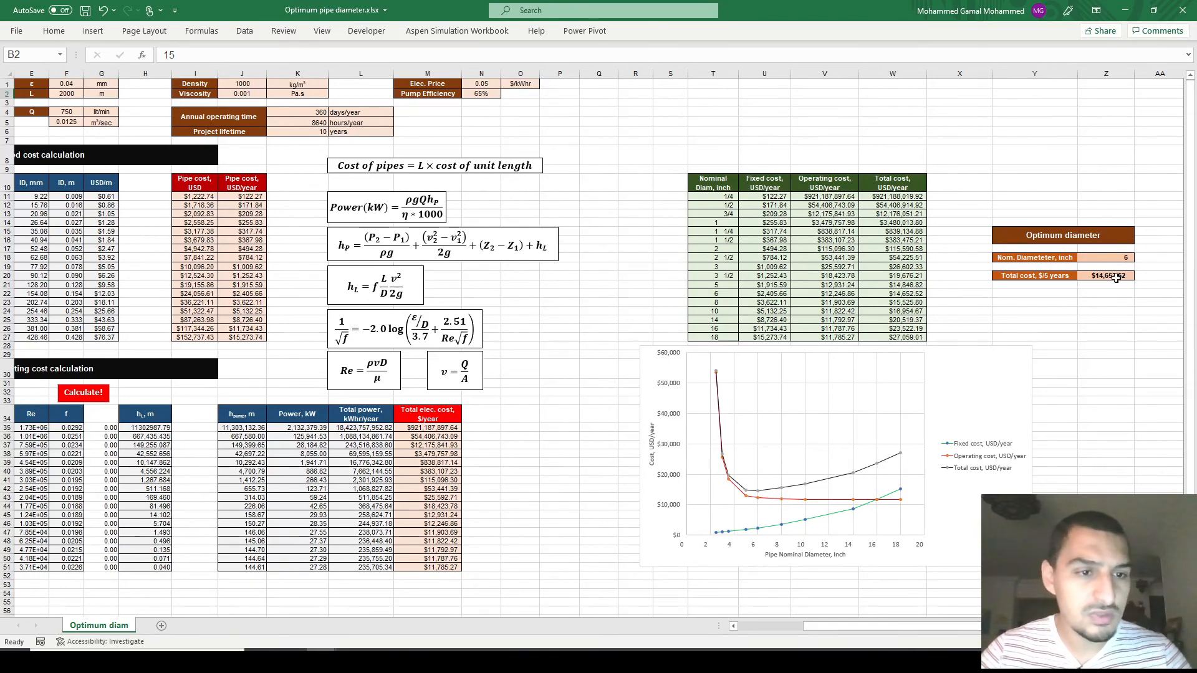
{"action": "scroll", "coordinate": [337, 564], "scroll_direction": "left", "scroll_amount": 4}
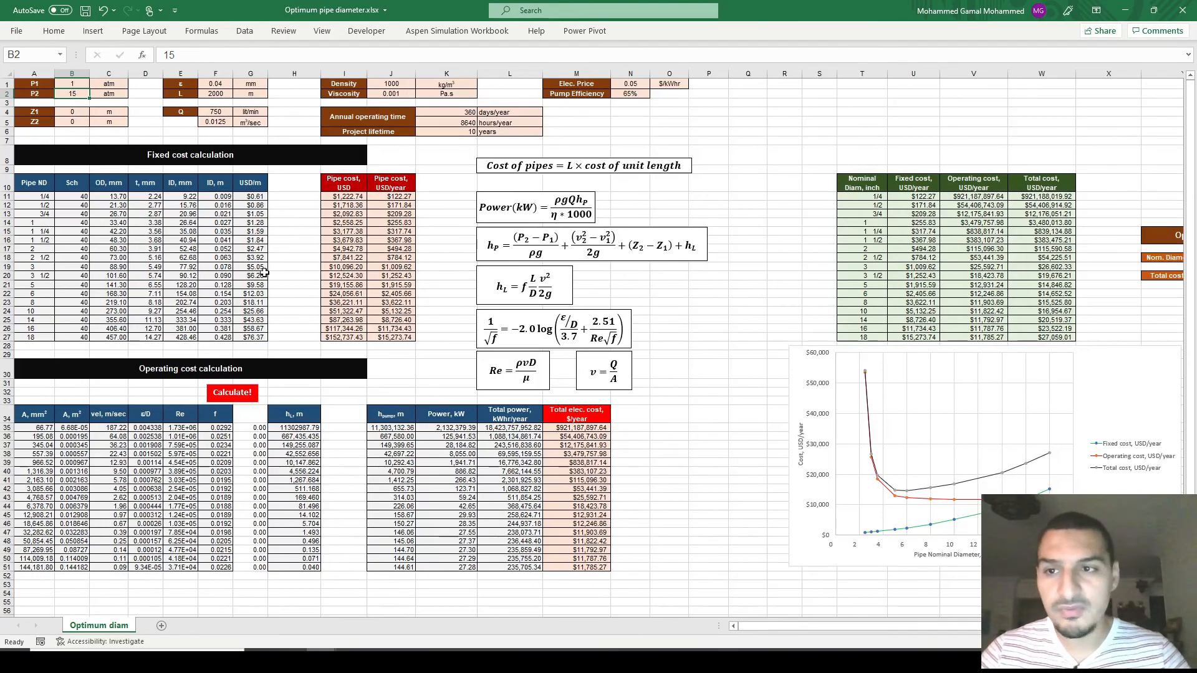
- Set the flow rate Q in F4 to 500 lit/min and run the Calculate! macro
{"action": "left_click", "coordinate": [206, 112]}
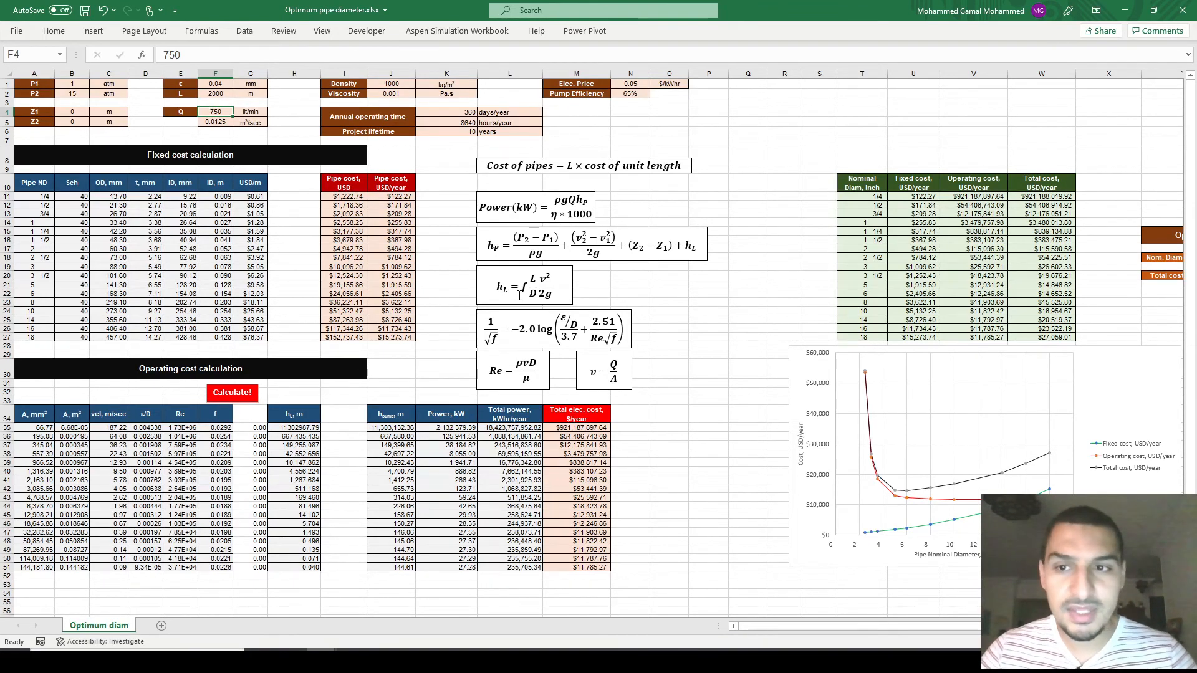
{"action": "scroll", "coordinate": [493, 308], "scroll_direction": "right", "scroll_amount": 3}
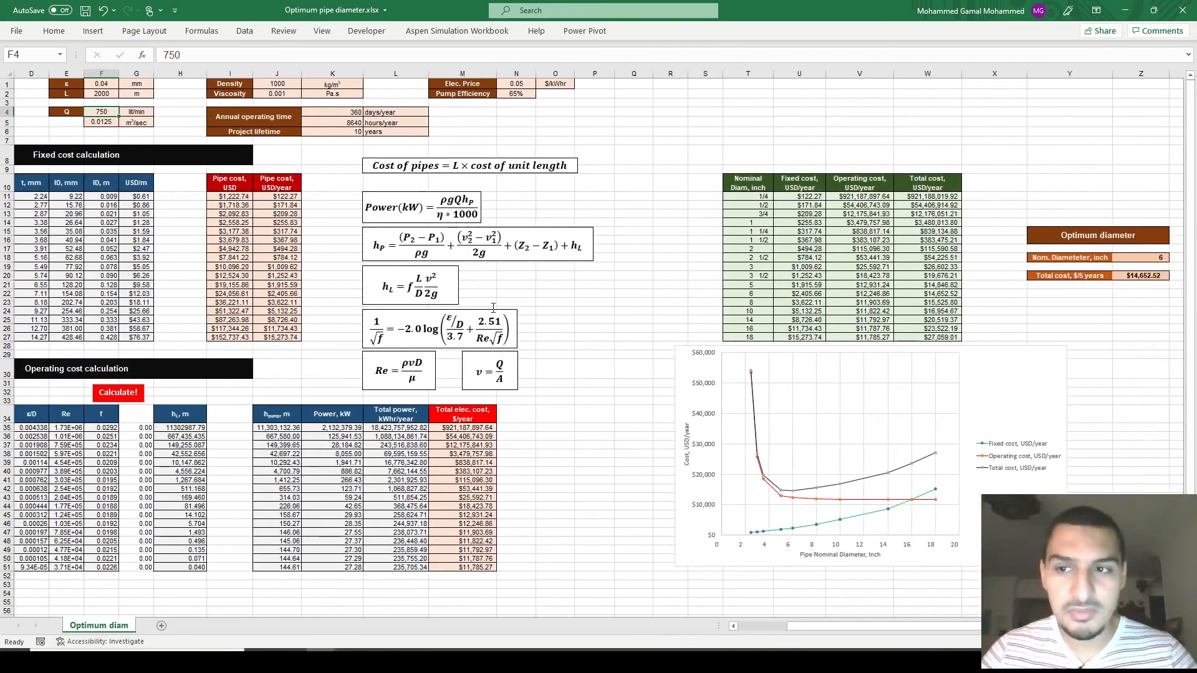
{"action": "scroll", "coordinate": [493, 307], "scroll_direction": "right", "scroll_amount": 1}
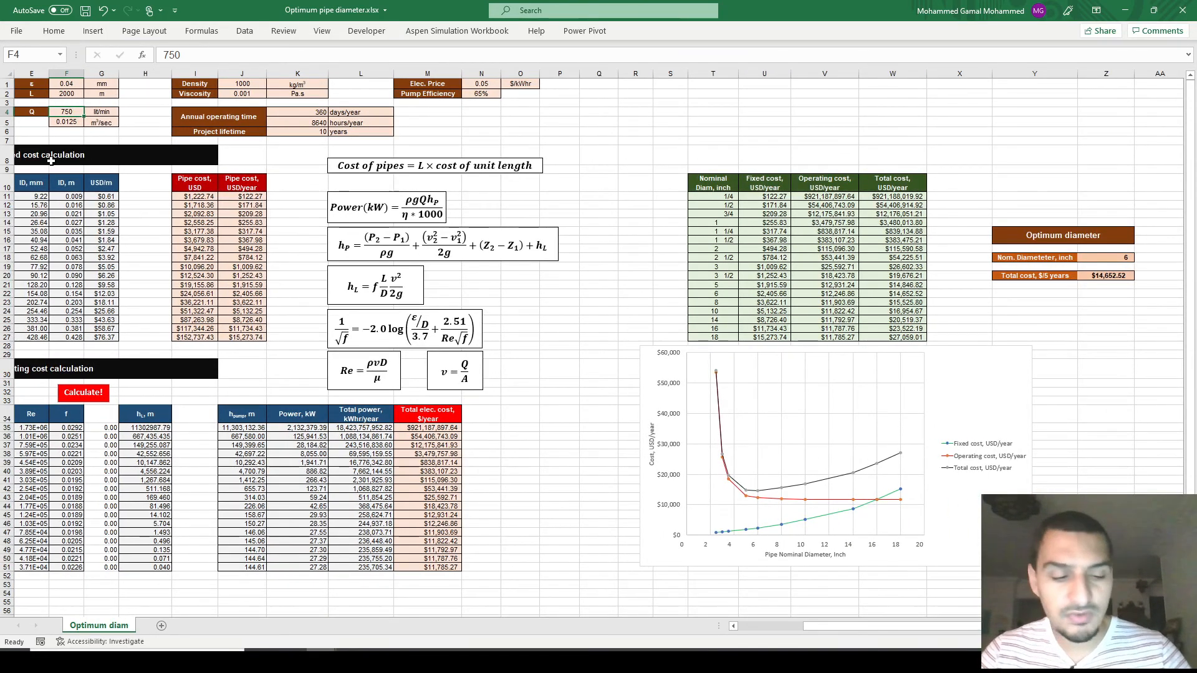
{"action": "type", "text": "500"}
{"action": "key", "text": "Return"}
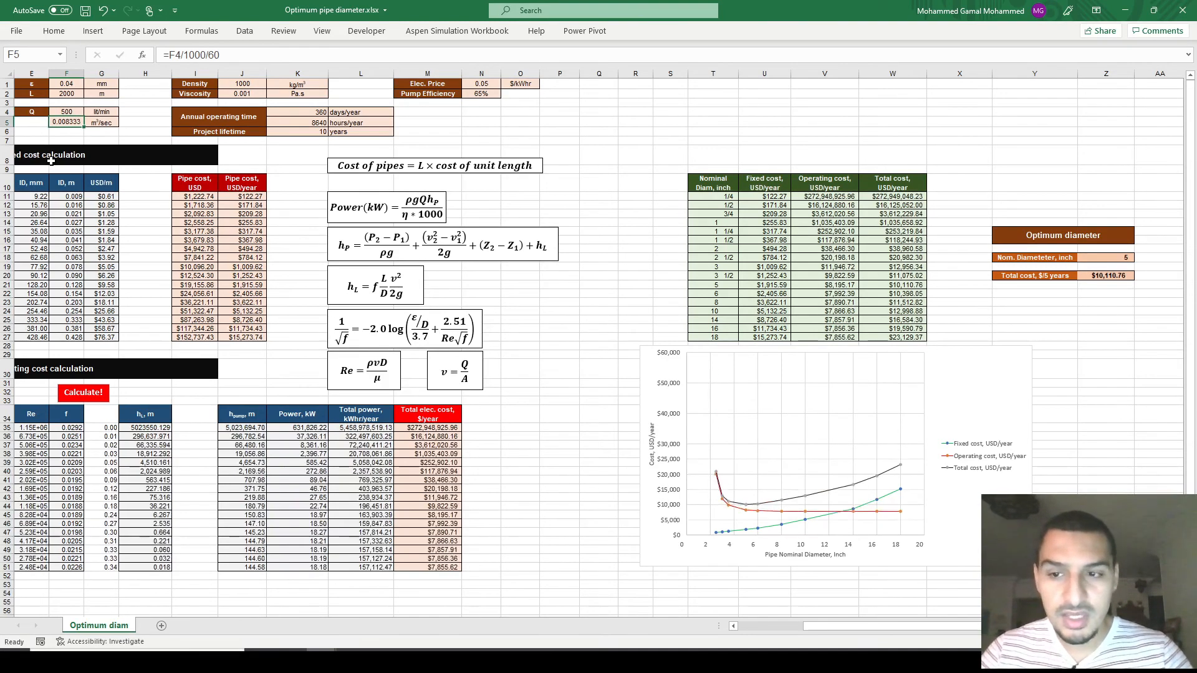
{"action": "left_click", "coordinate": [86, 392]}
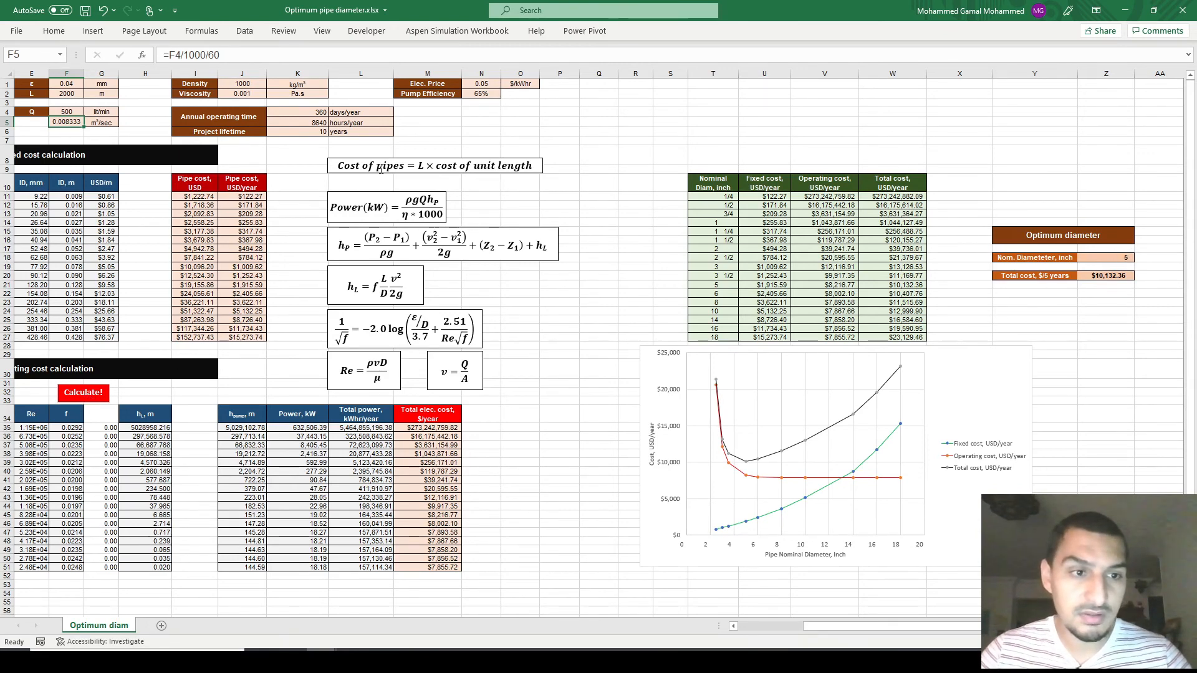
- Change the flow rate Q to 400 lit/min and rerun the Calculate! macro
{"action": "left_click", "coordinate": [73, 113]}
{"action": "type", "text": "400"}
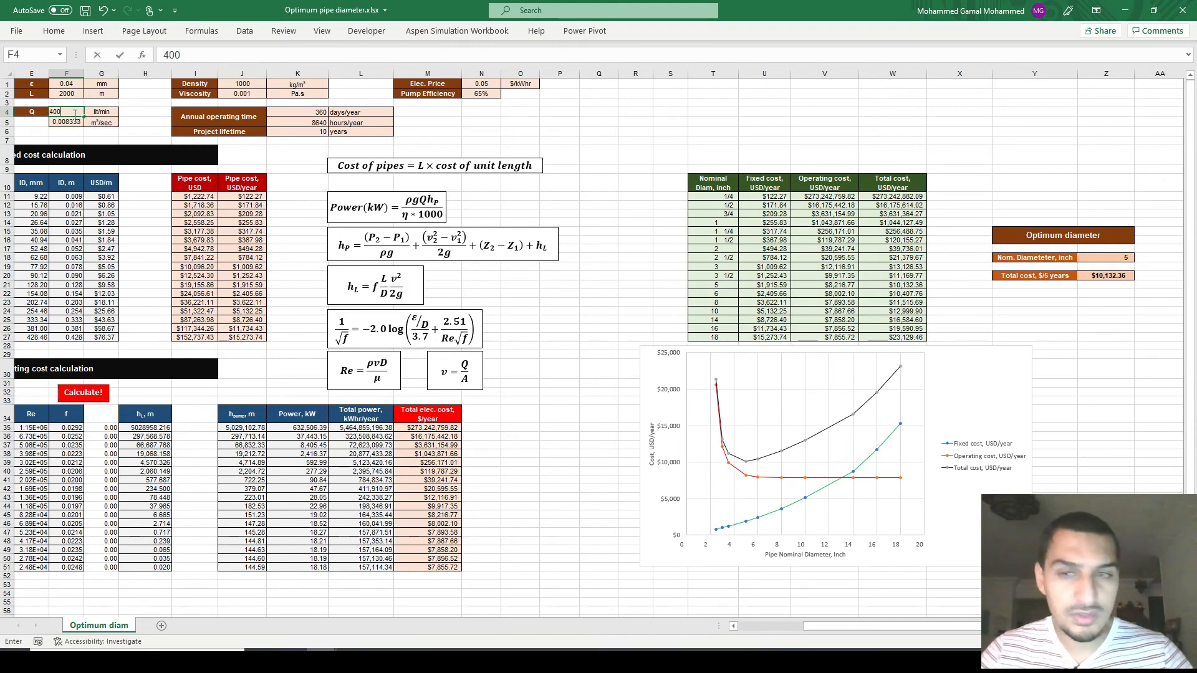
{"action": "key", "text": "Return"}
{"action": "left_click", "coordinate": [86, 394]}
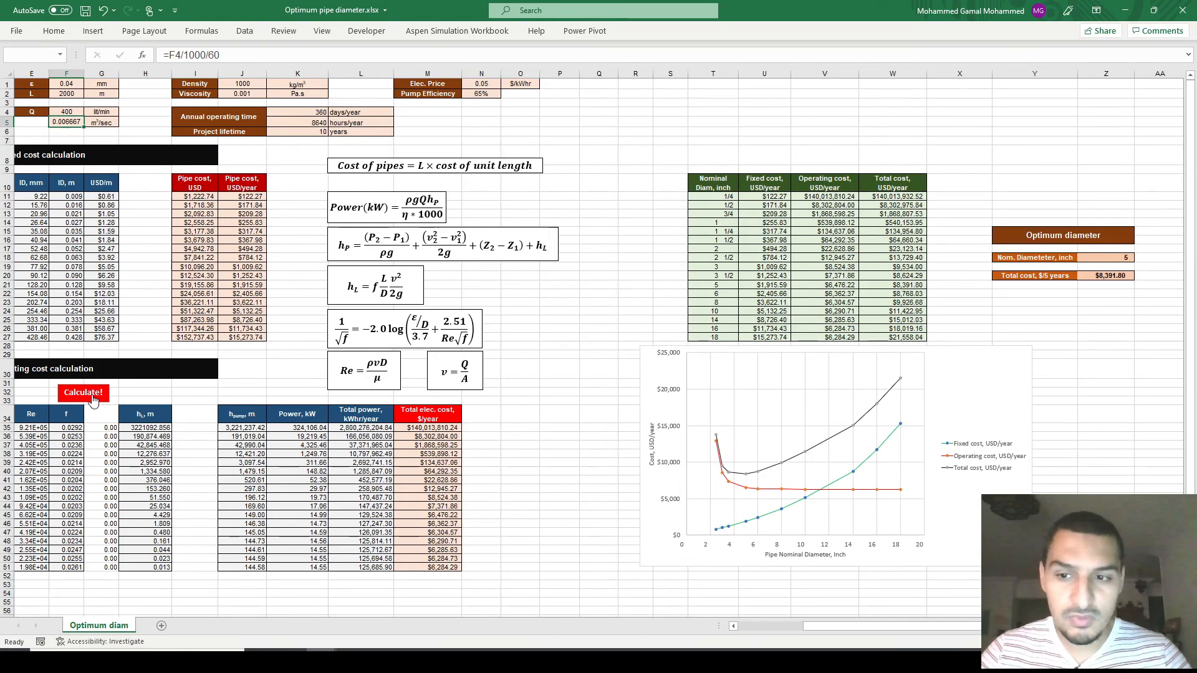
- Set the flow rate Q in F4 to 250 lit/min and run the Calculate! macro
{"action": "left_click", "coordinate": [76, 112]}
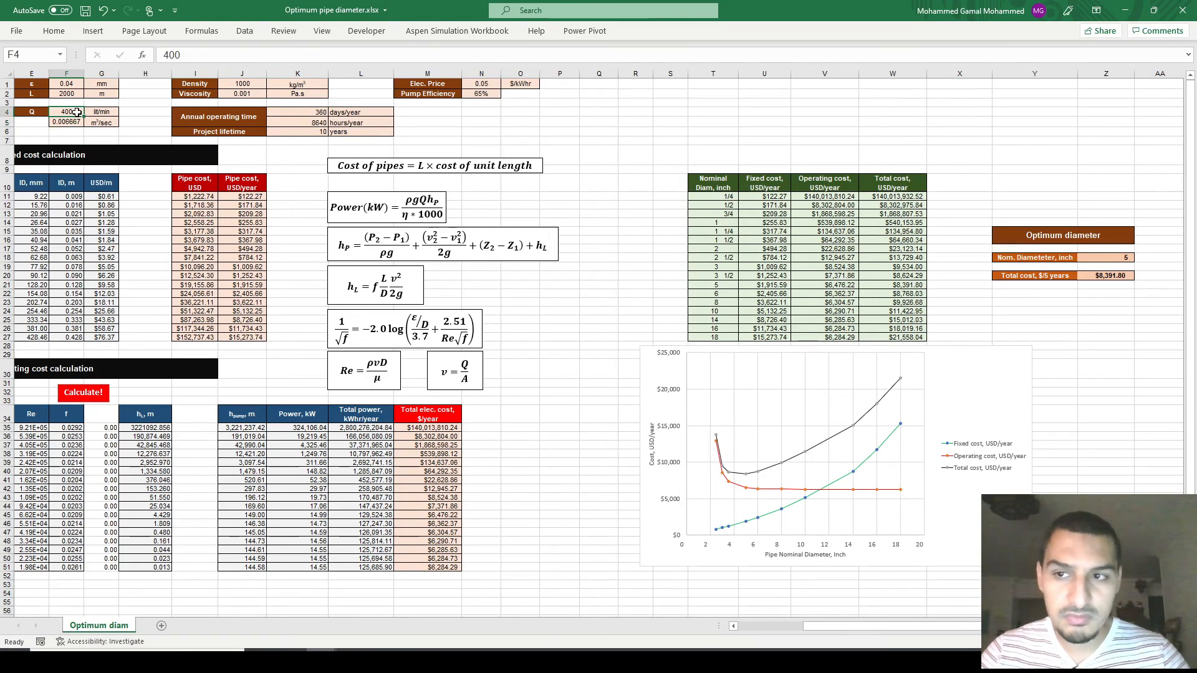
{"action": "type", "text": "250"}
{"action": "key", "text": "Return"}
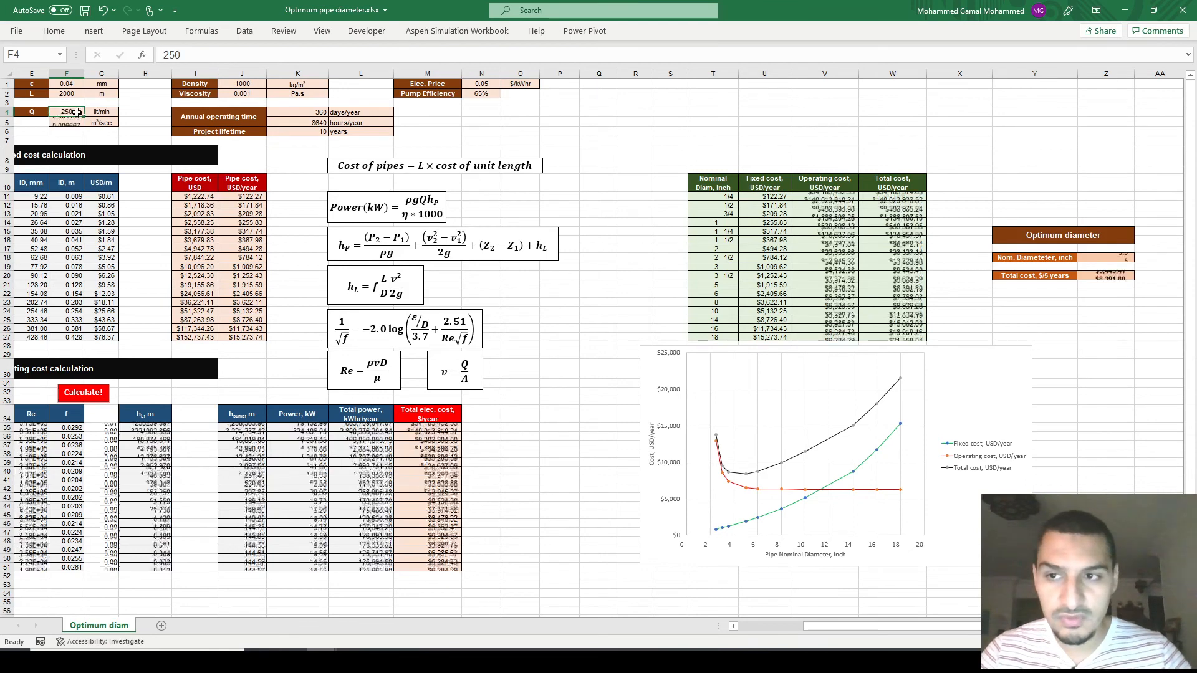
{"action": "left_click", "coordinate": [99, 399]}
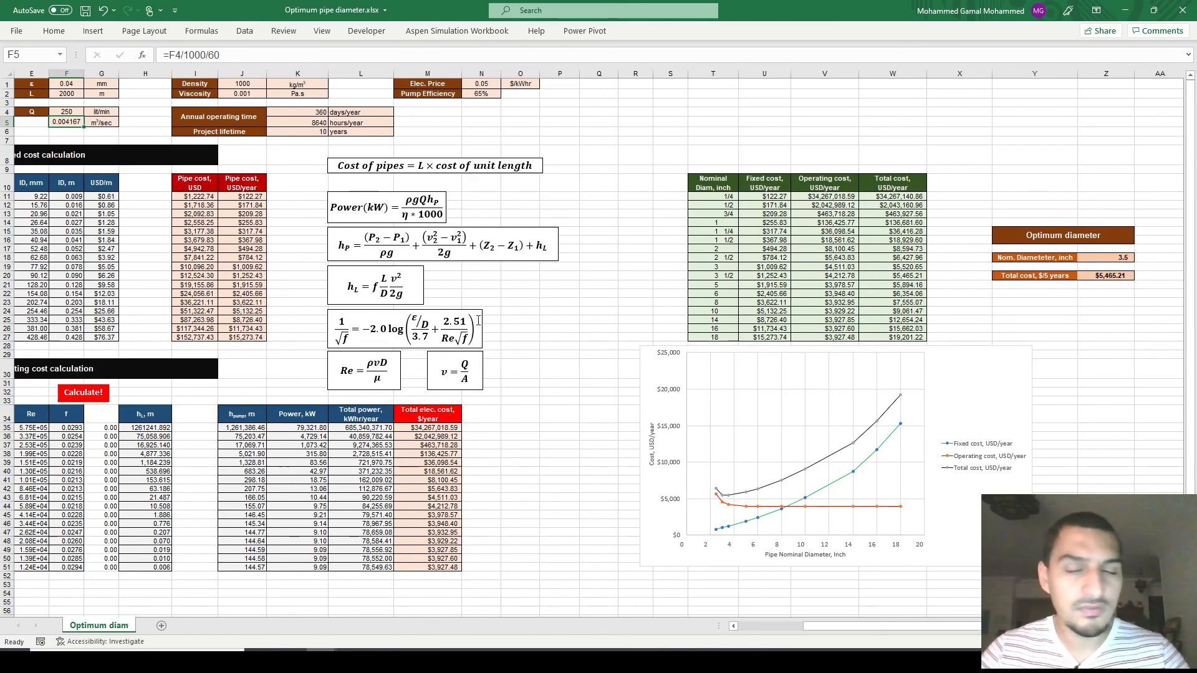
- Change the flow rate Q in F4 to 1000 lit/min and rerun the Calculate! macro
{"action": "left_click", "coordinate": [66, 113]}
{"action": "type", "text": "1000"}
{"action": "key", "text": "Return"}
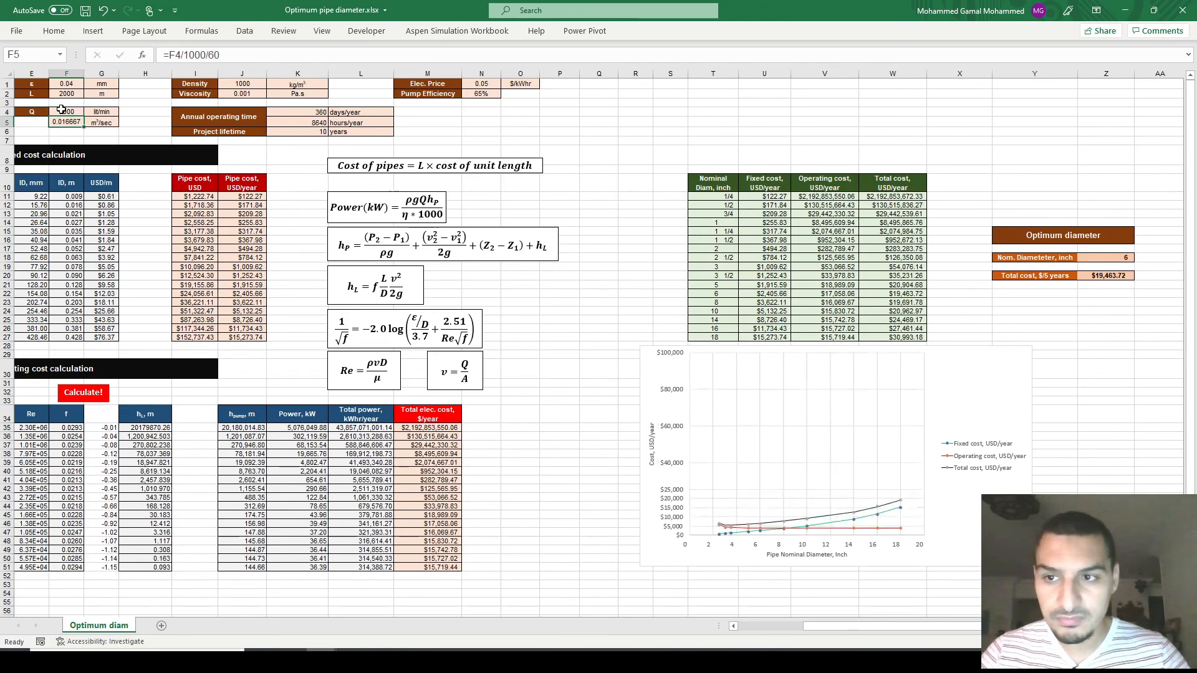
{"action": "left_click", "coordinate": [100, 392]}
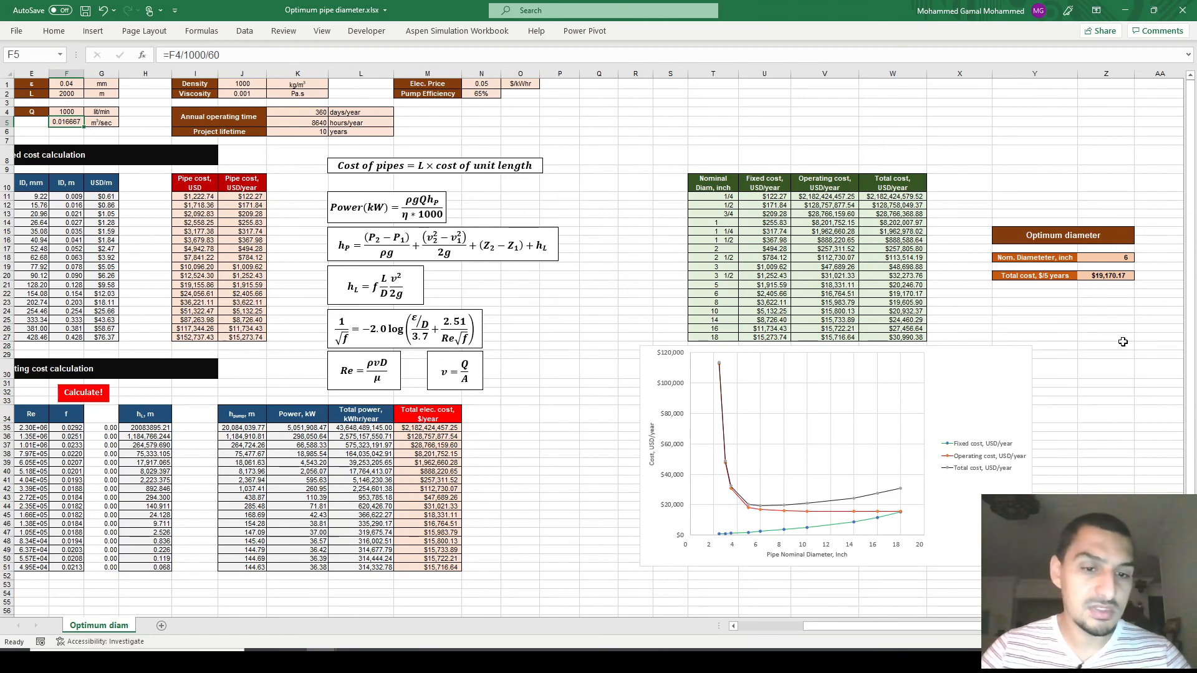
{"action": "scroll", "coordinate": [1123, 342], "scroll_direction": "left", "scroll_amount": 2}
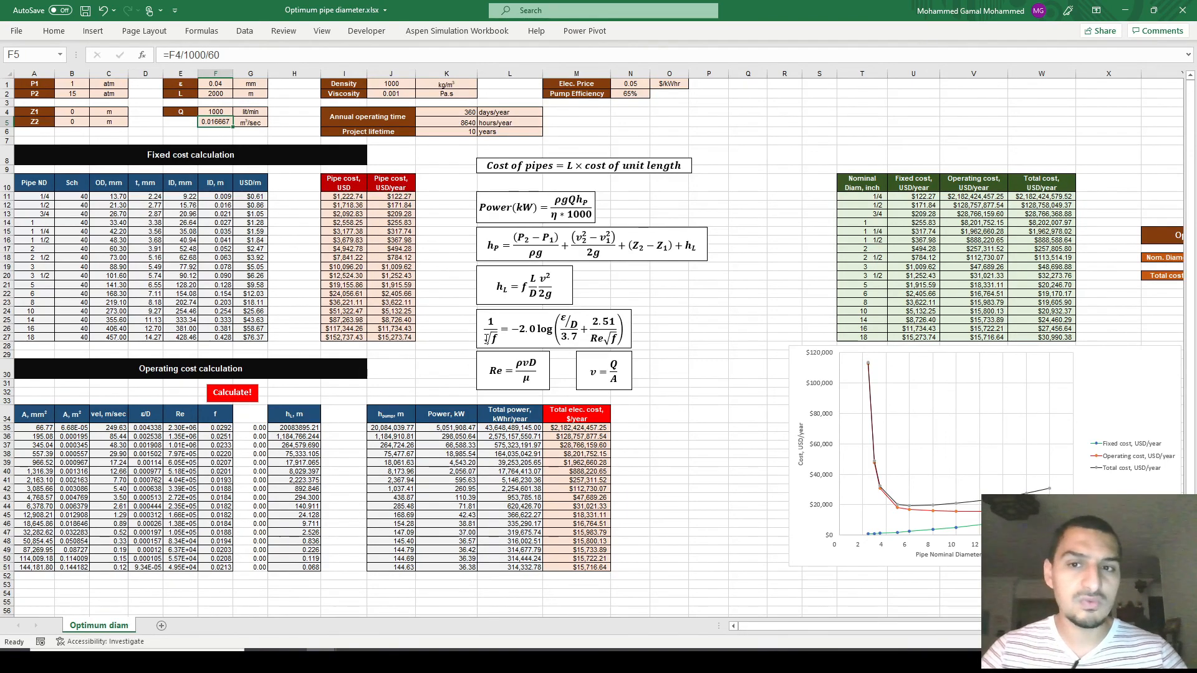
{"action": "scroll", "coordinate": [487, 339], "scroll_direction": "right", "scroll_amount": 2}
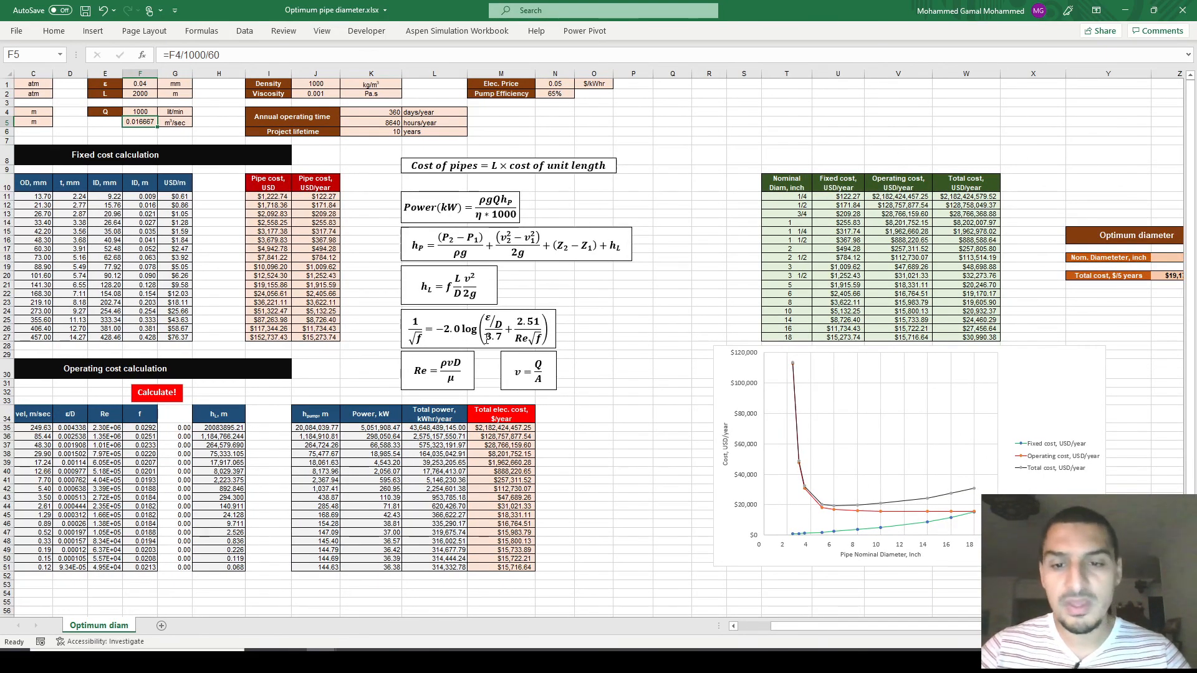
{"action": "scroll", "coordinate": [487, 339], "scroll_direction": "left", "scroll_amount": 2}
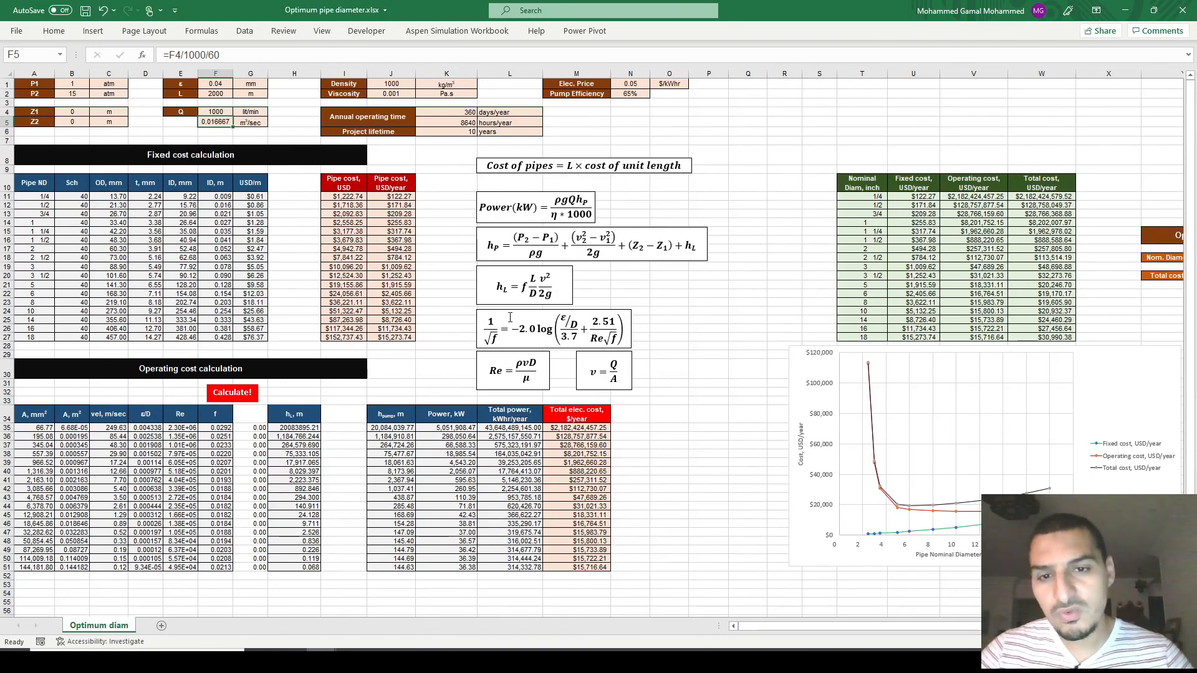
{"action": "double_click", "coordinate": [512, 317]}
{"action": "key", "text": "Escape"}
{"action": "key", "text": "Escape"}
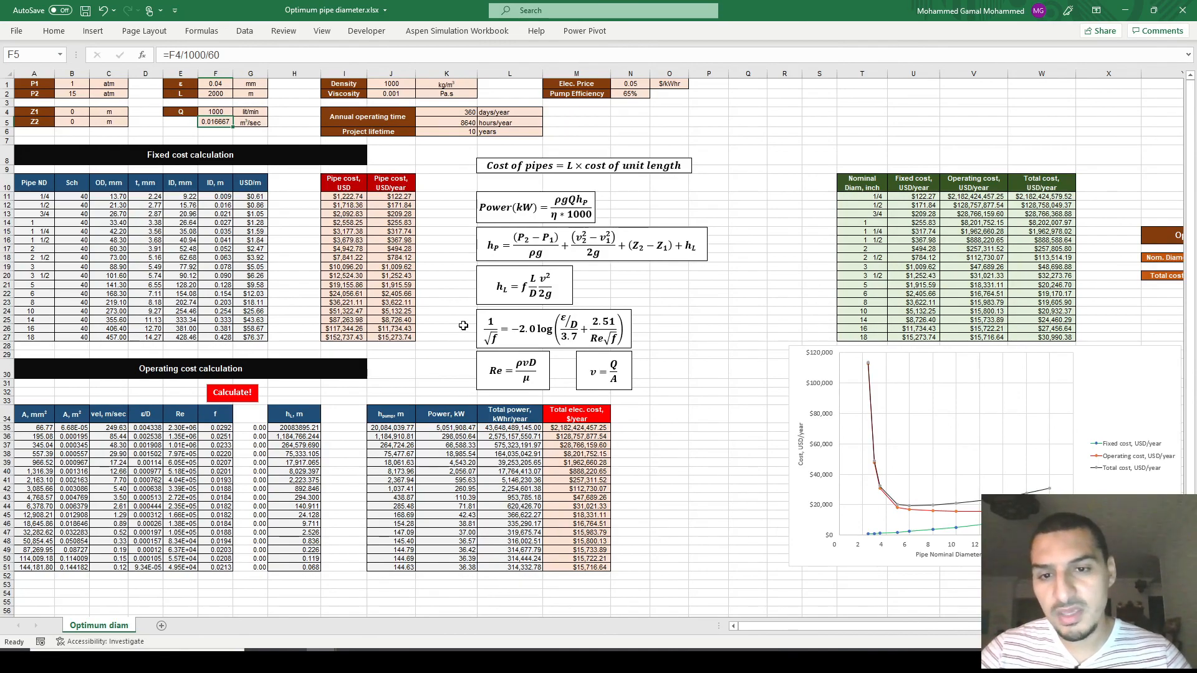
{"action": "scroll", "coordinate": [463, 326], "scroll_direction": "up", "scroll_amount": 2}
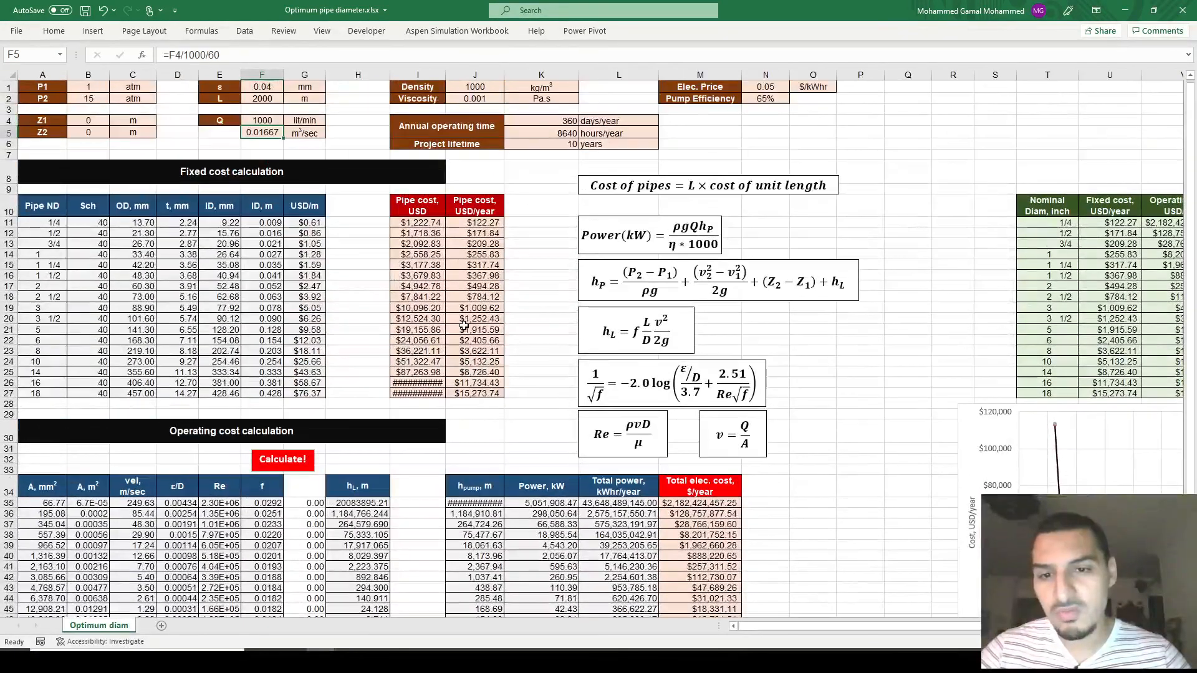